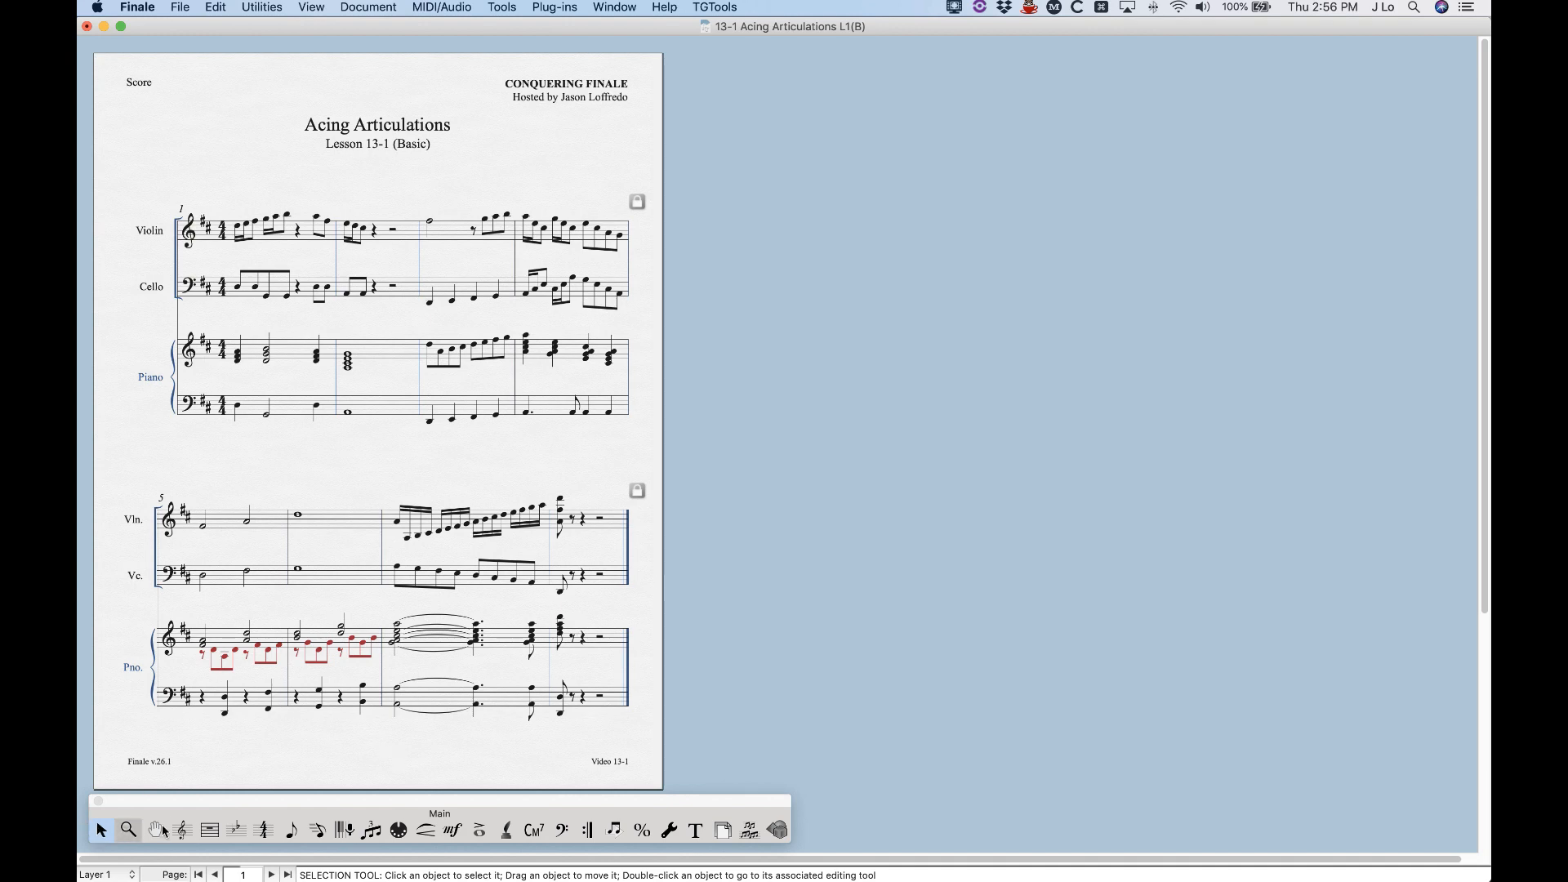
# Step: Enlarge the score view and activate the Articulation tool
pyautogui.click(480, 831)
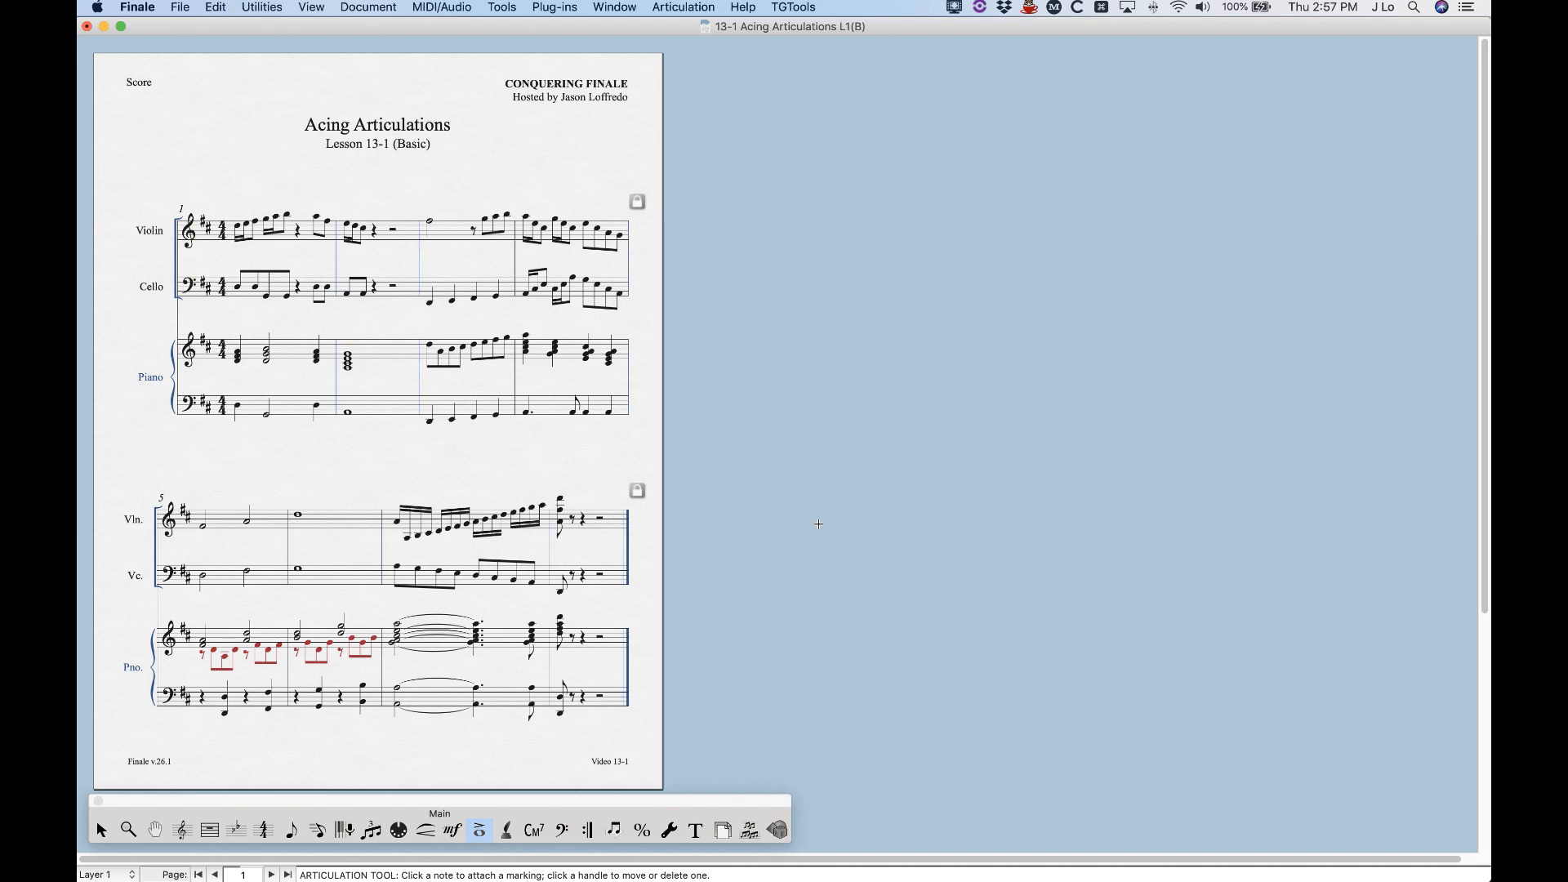
pyautogui.press('super+equal')
pyautogui.press('super+equal')
pyautogui.press('super+equal')
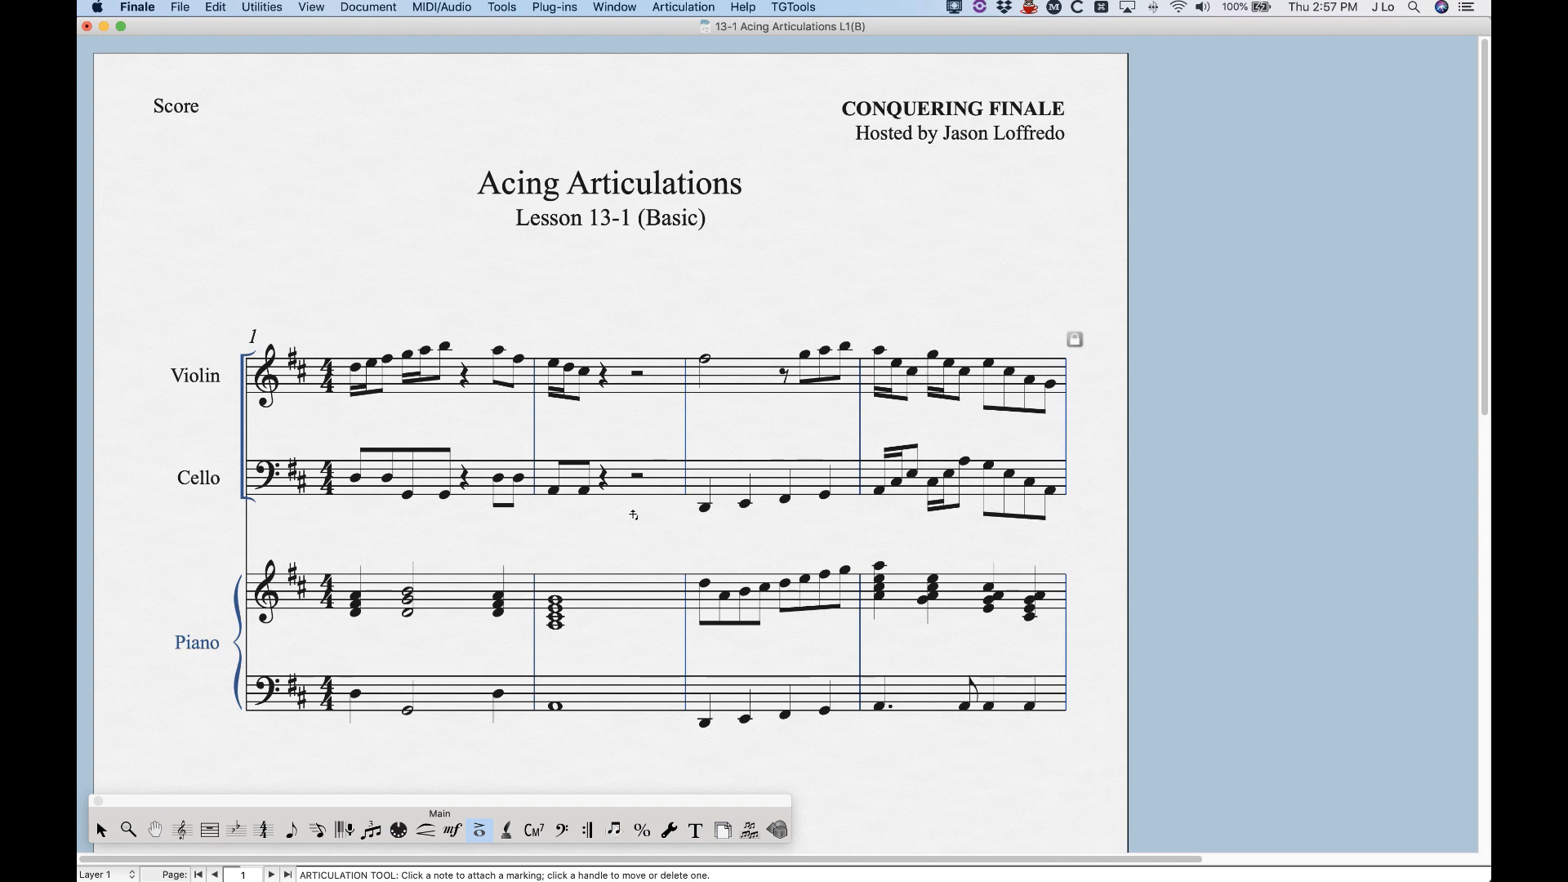
pyautogui.click(102, 832)
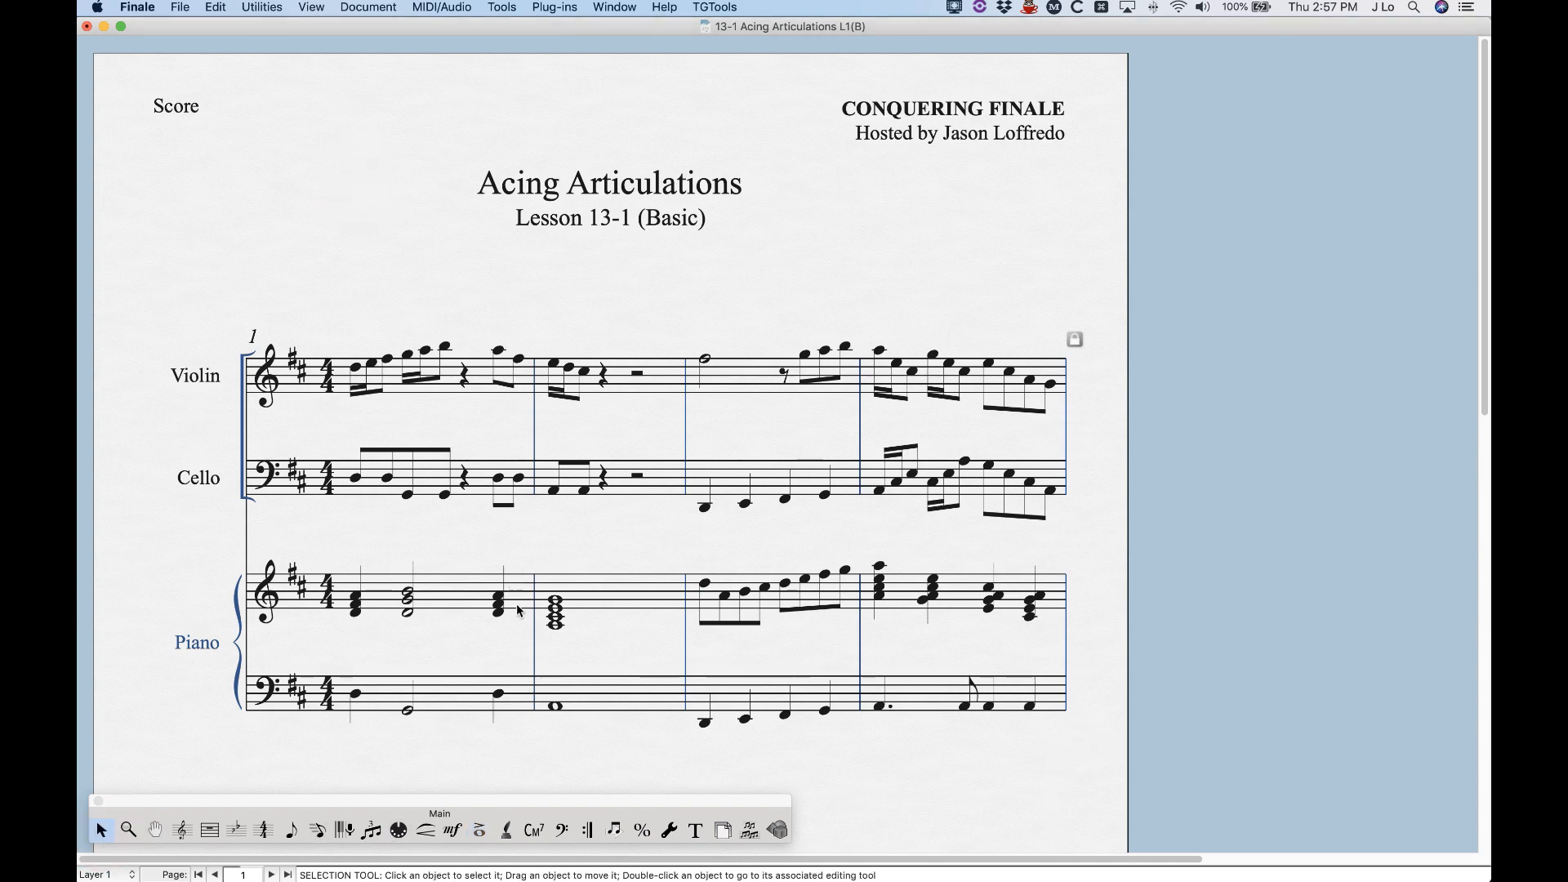
pyautogui.click(480, 830)
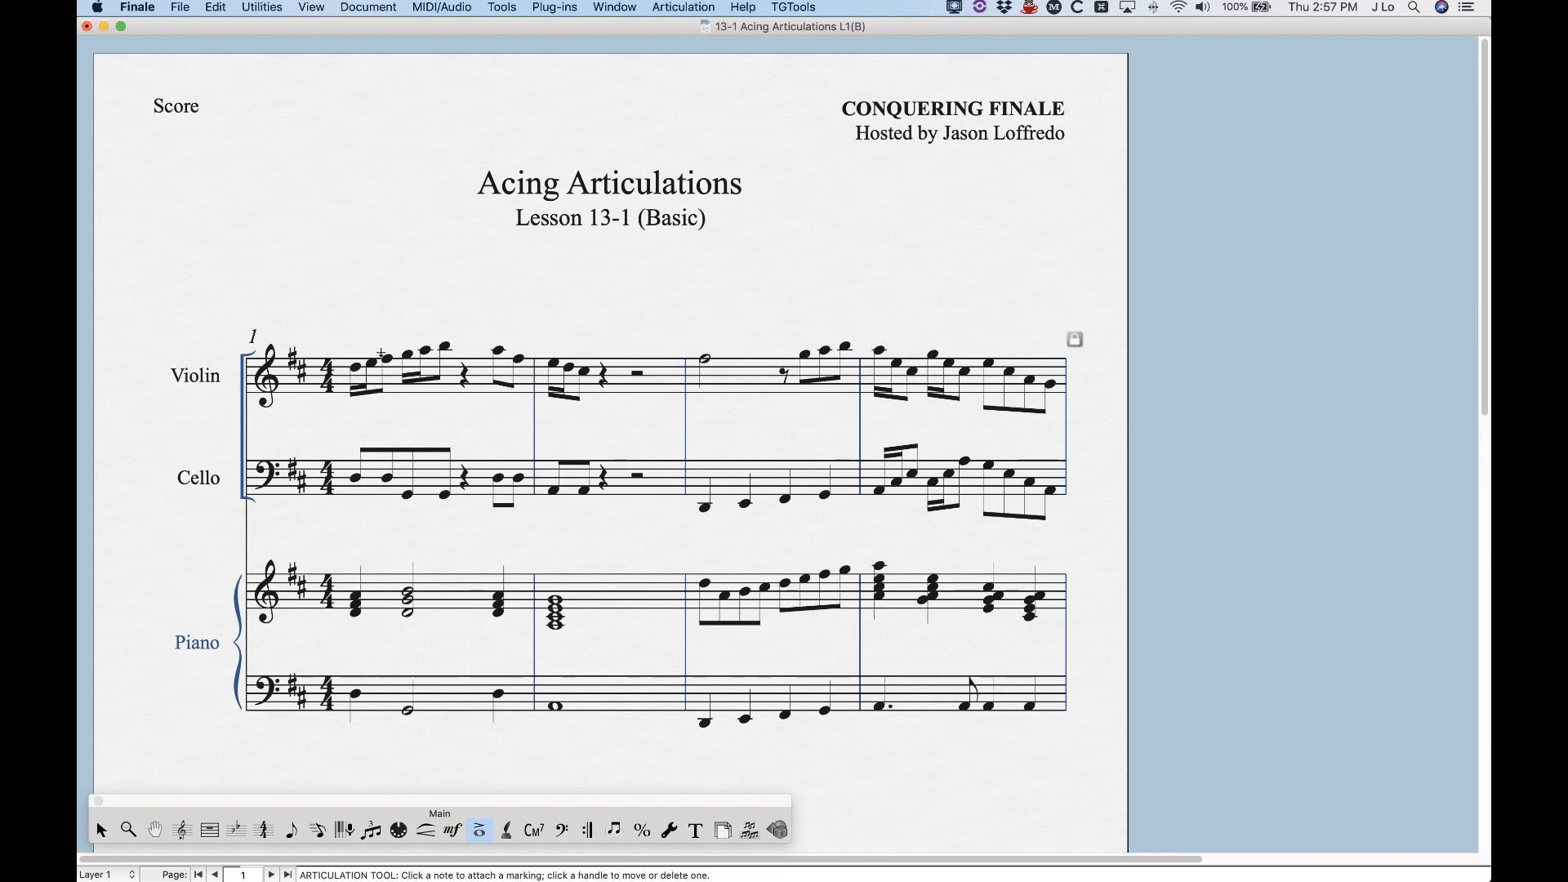
# Step: Browse the available articulations and attach a staccato dot to the third violin note in measure 1
pyautogui.click(389, 361)
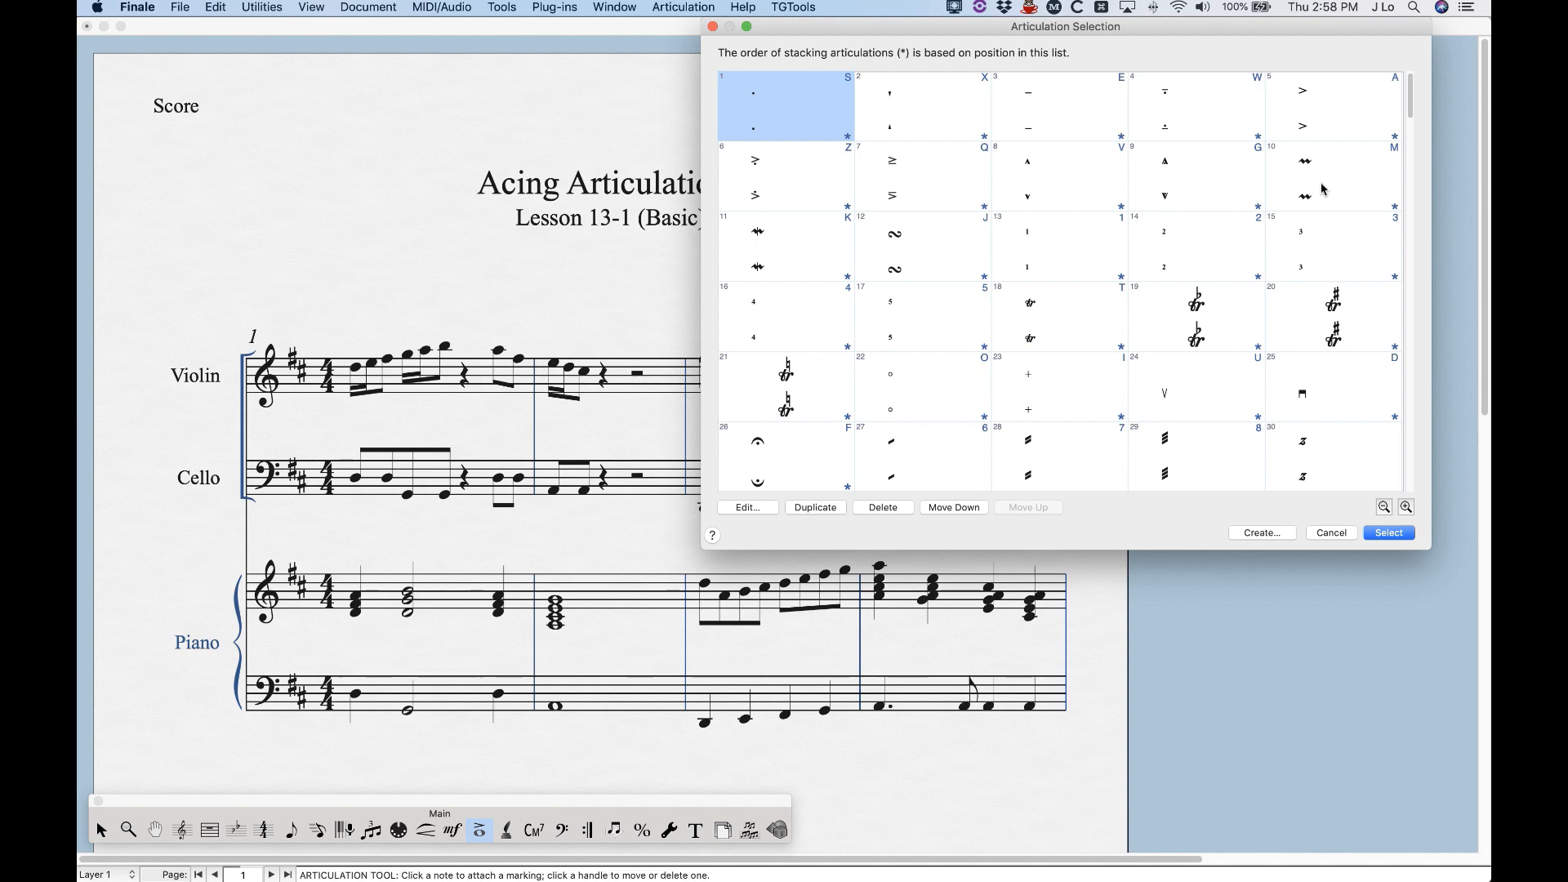
pyautogui.scroll(-3, 1115, 391)
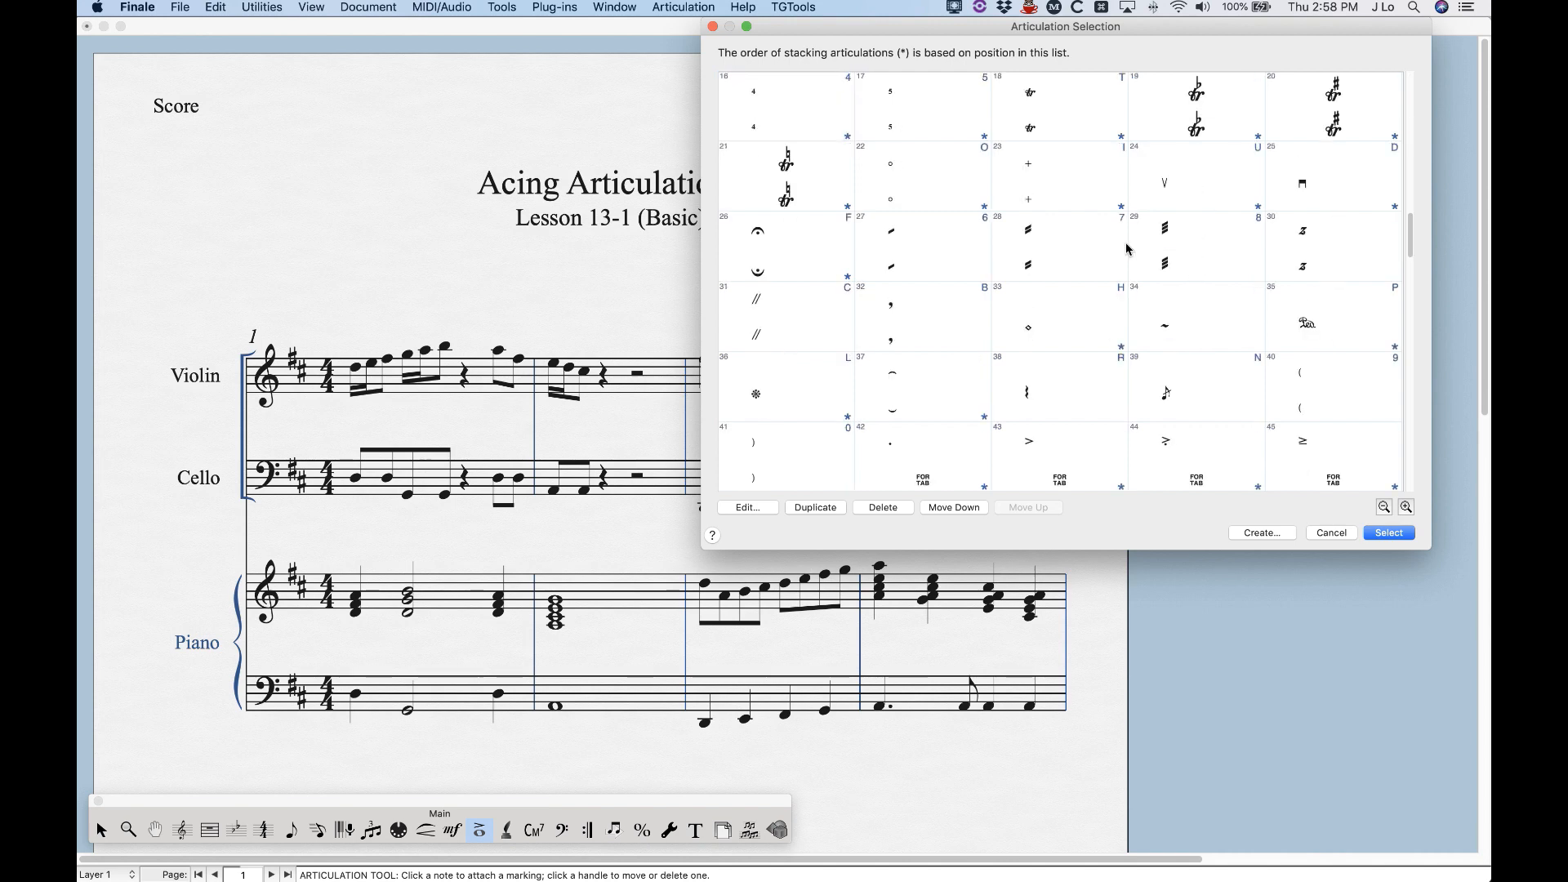
pyautogui.click(1185, 247)
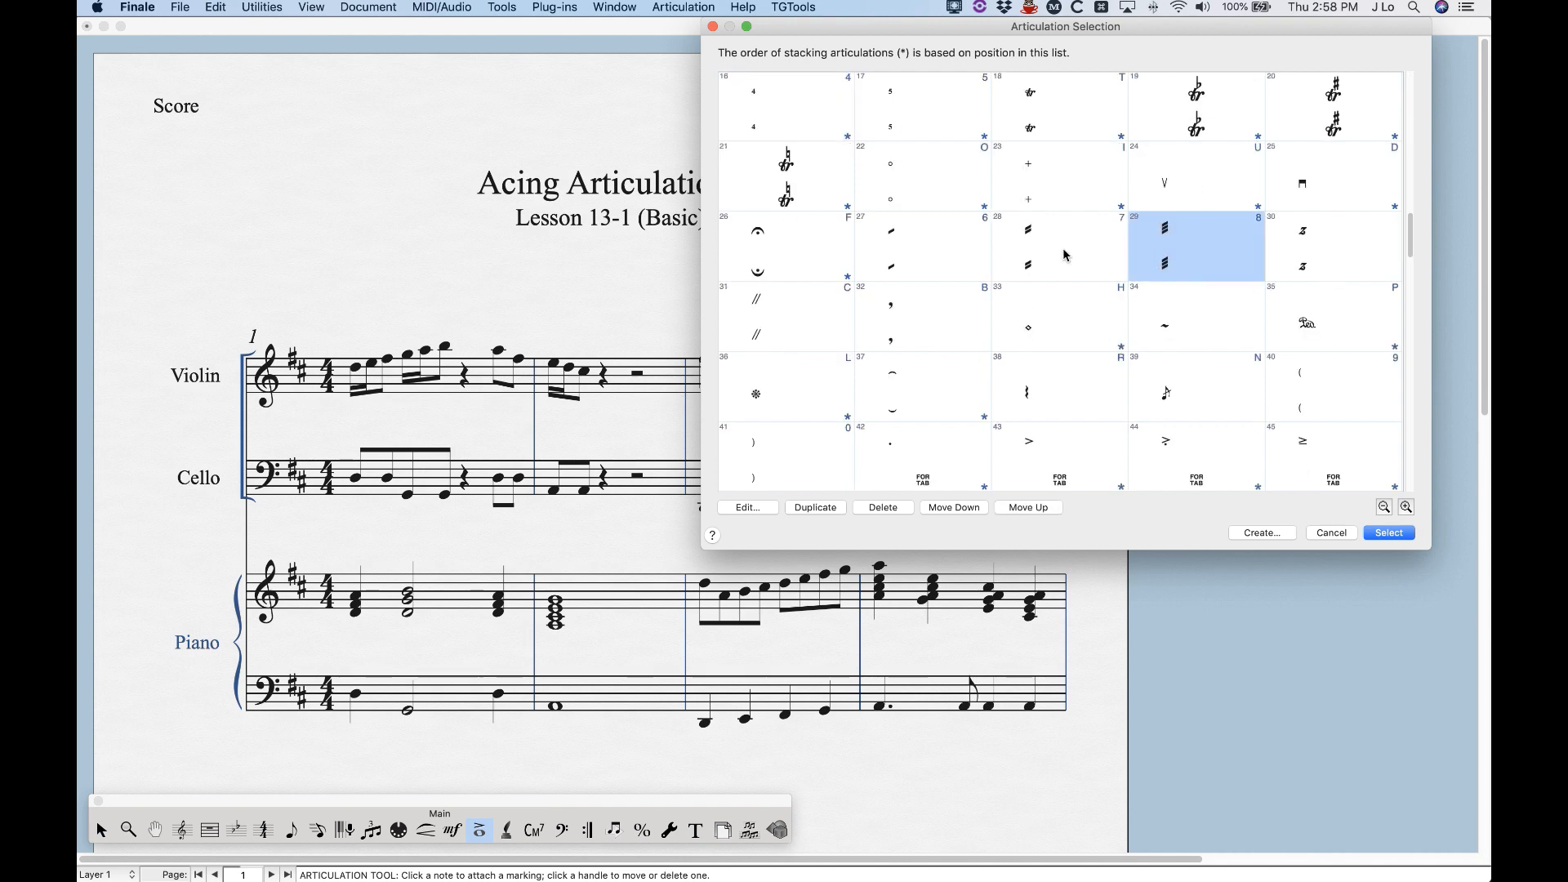
pyautogui.click(802, 272)
pyautogui.click(1046, 406)
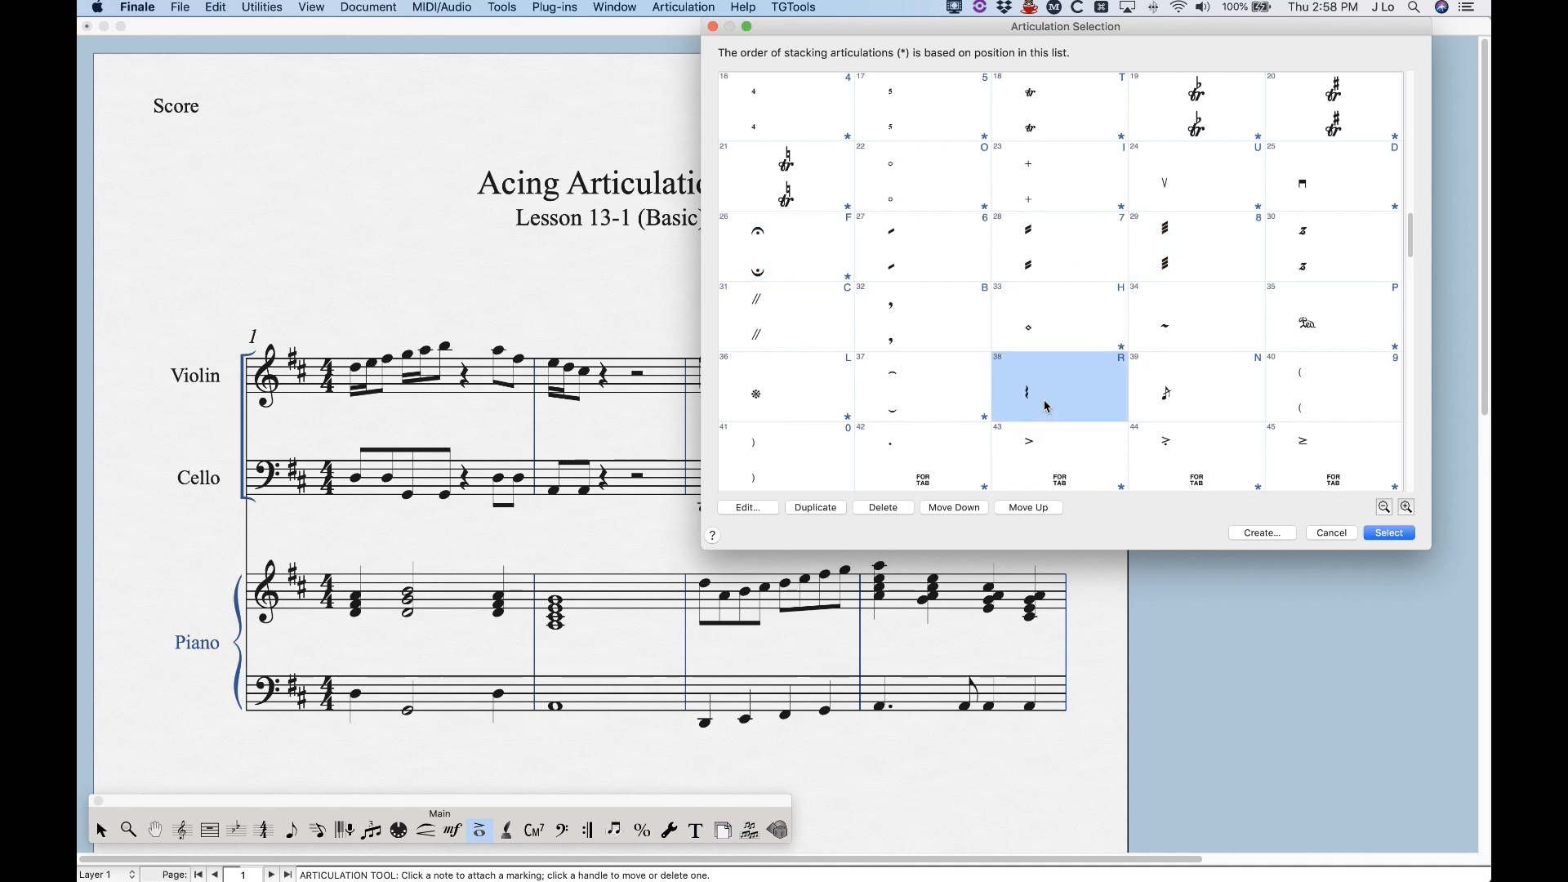
pyautogui.scroll(-5, 1046, 406)
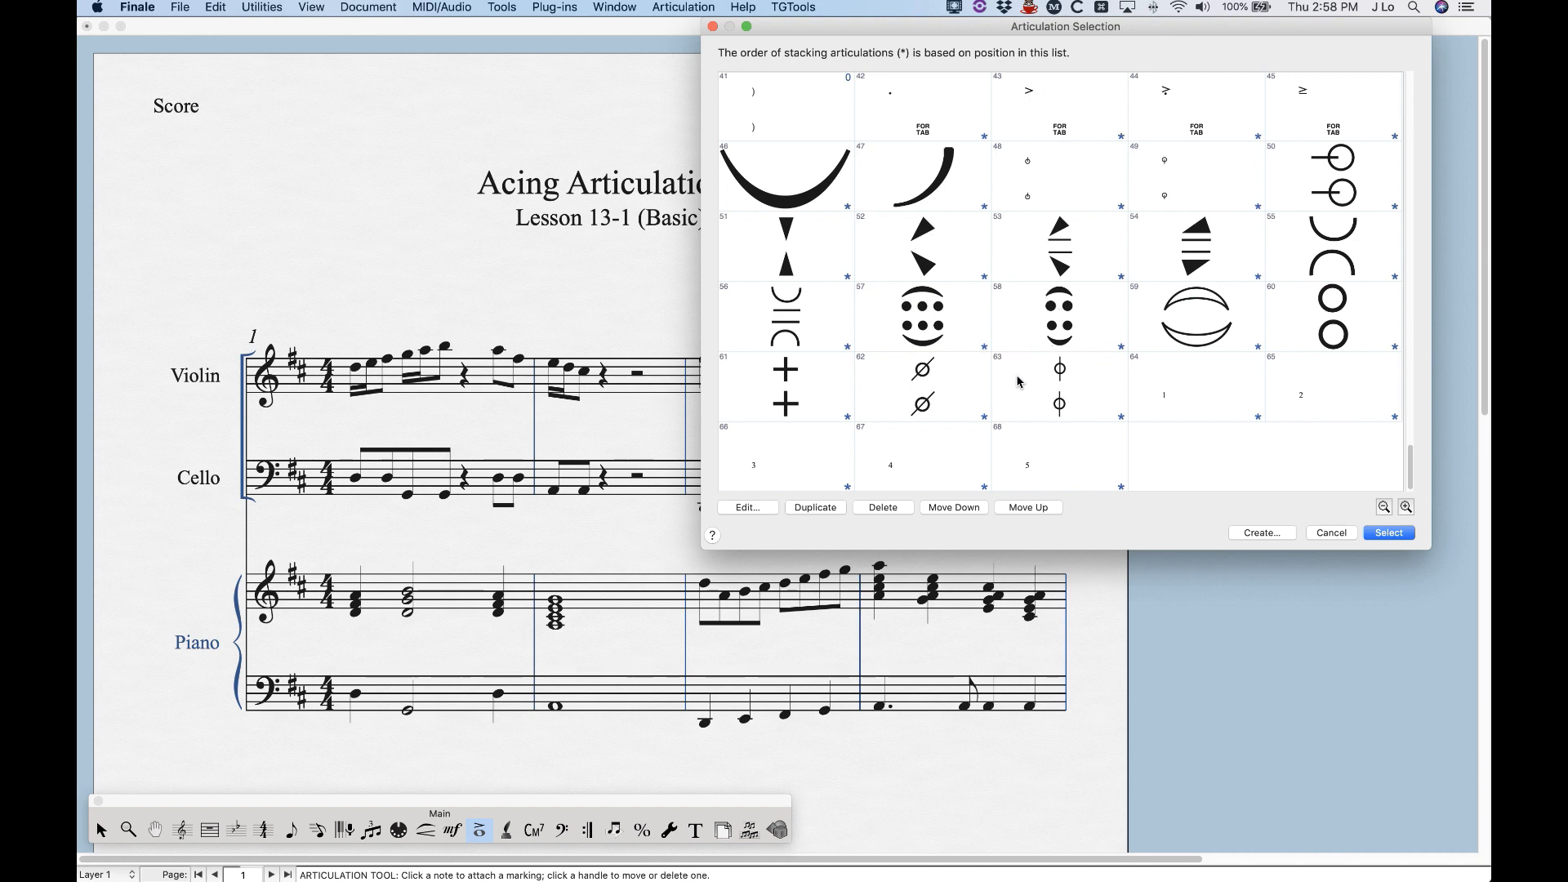
pyautogui.scroll(8, 1019, 381)
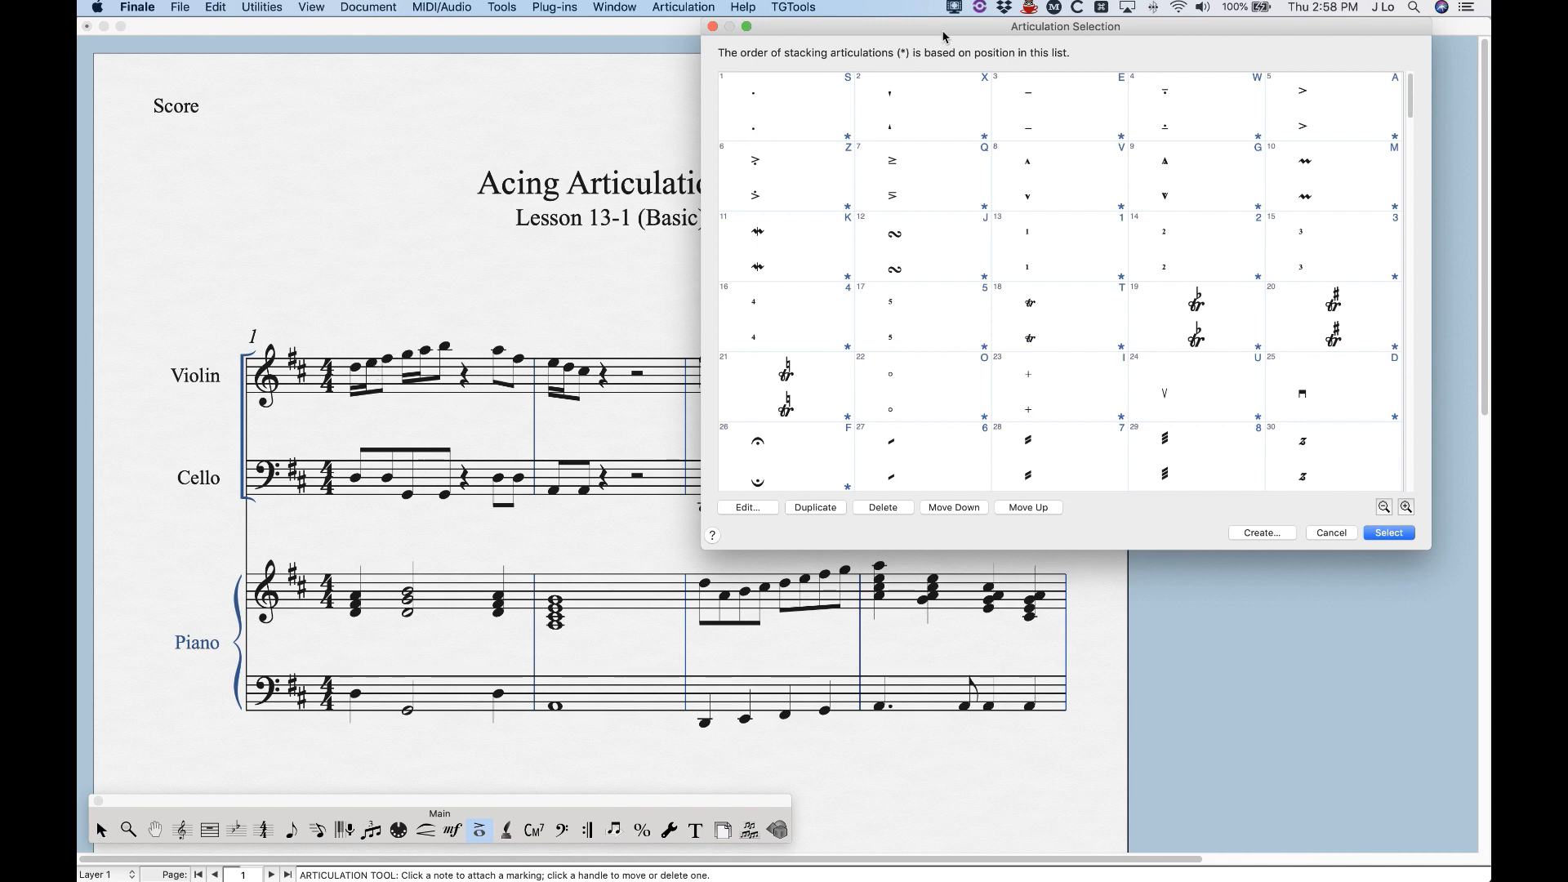
pyautogui.click(823, 101)
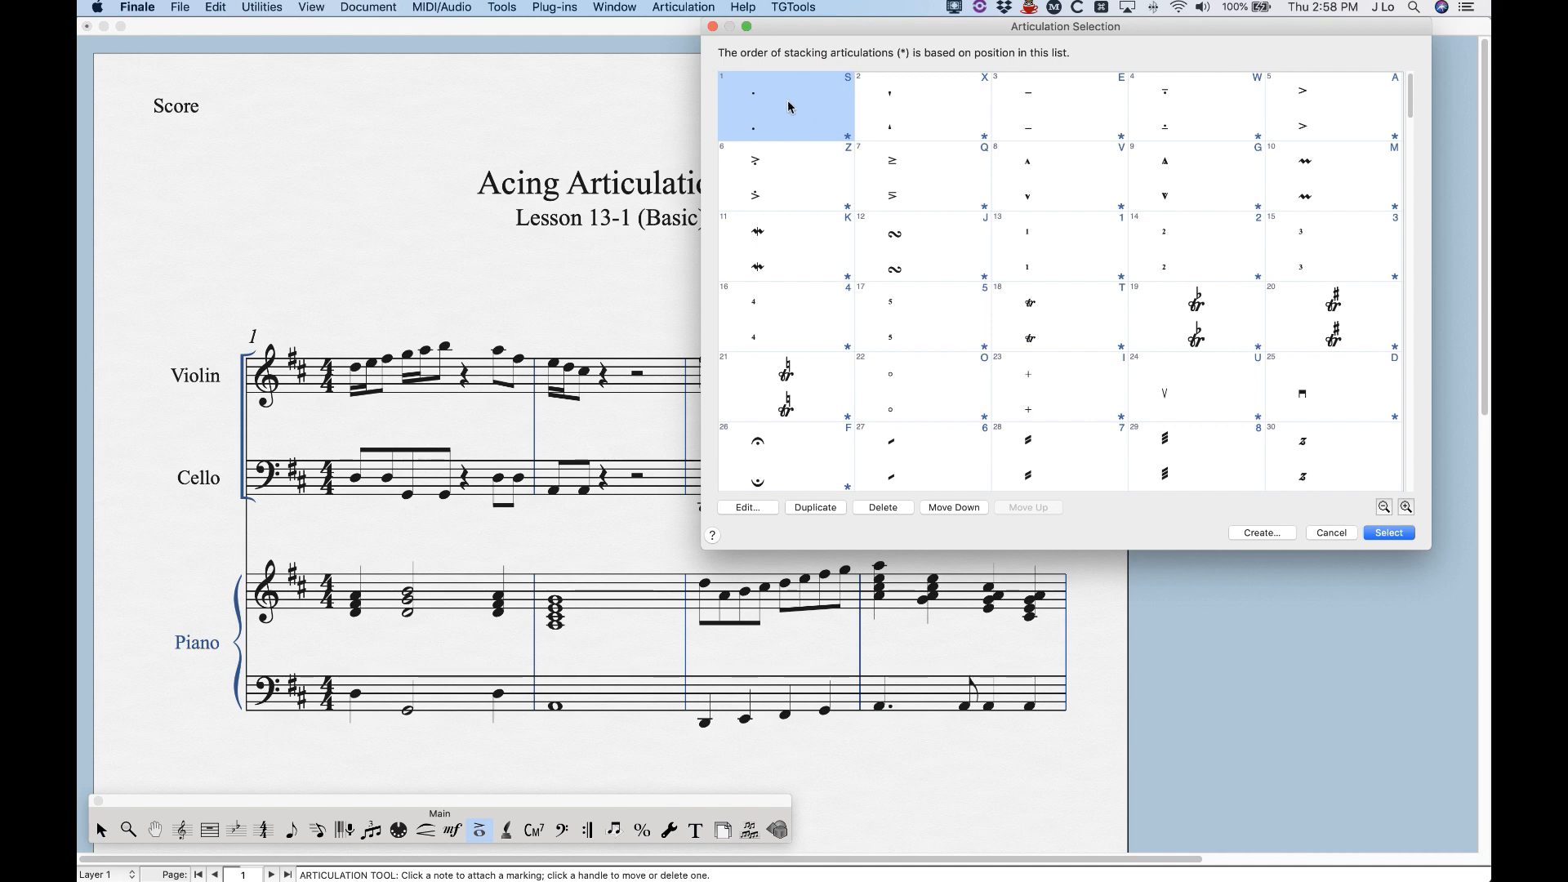
pyautogui.click(1388, 533)
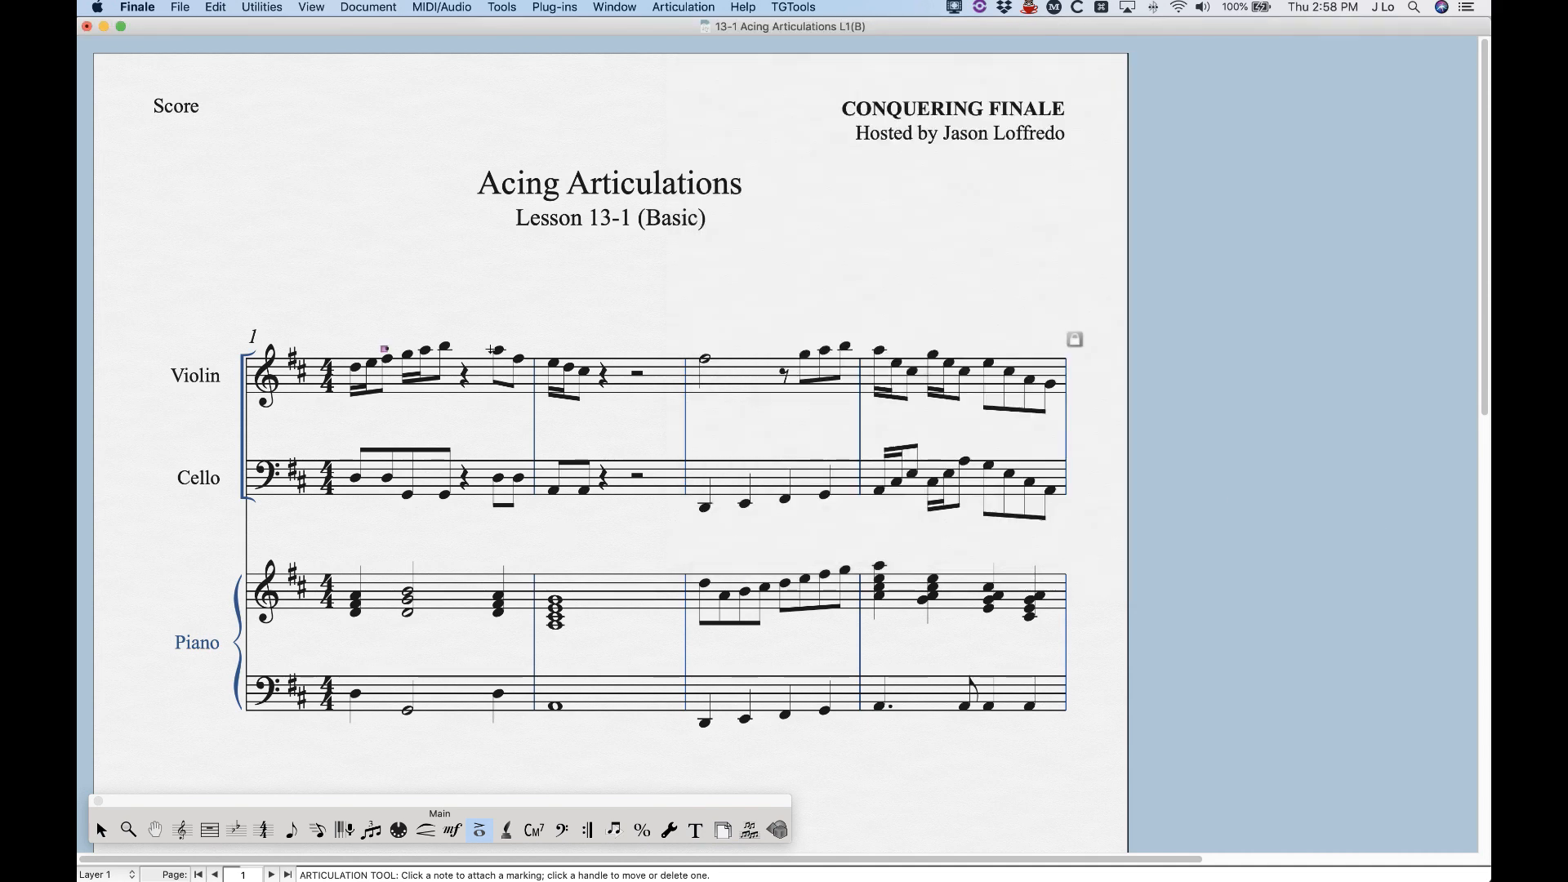
# Step: Add a staccato dot to the sixth violin note in measure 1, just before the quarter rest
pyautogui.click(445, 346)
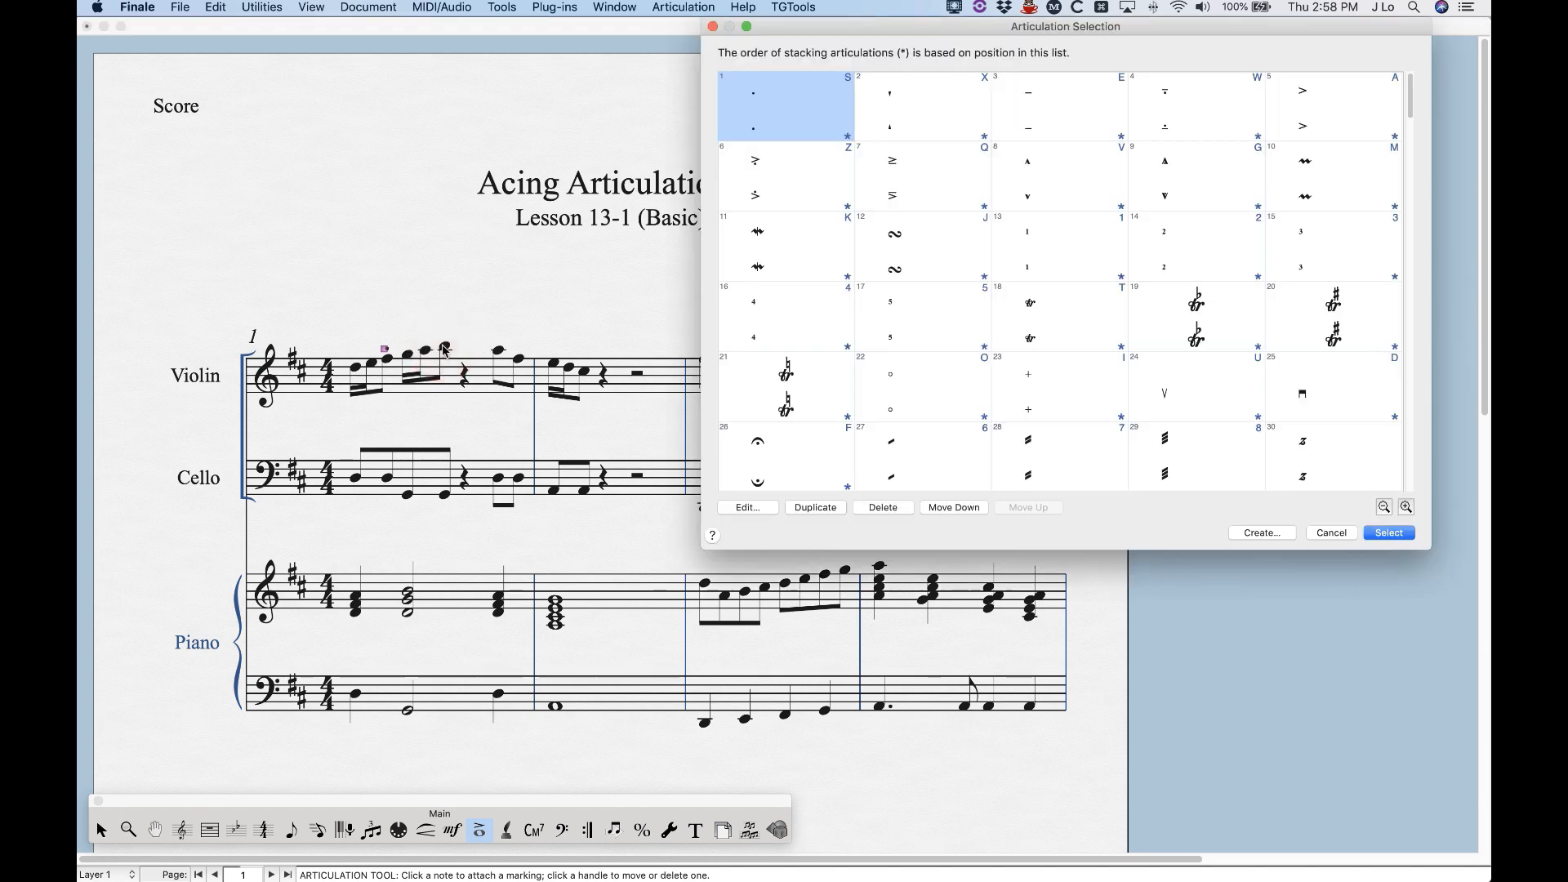
pyautogui.click(812, 93)
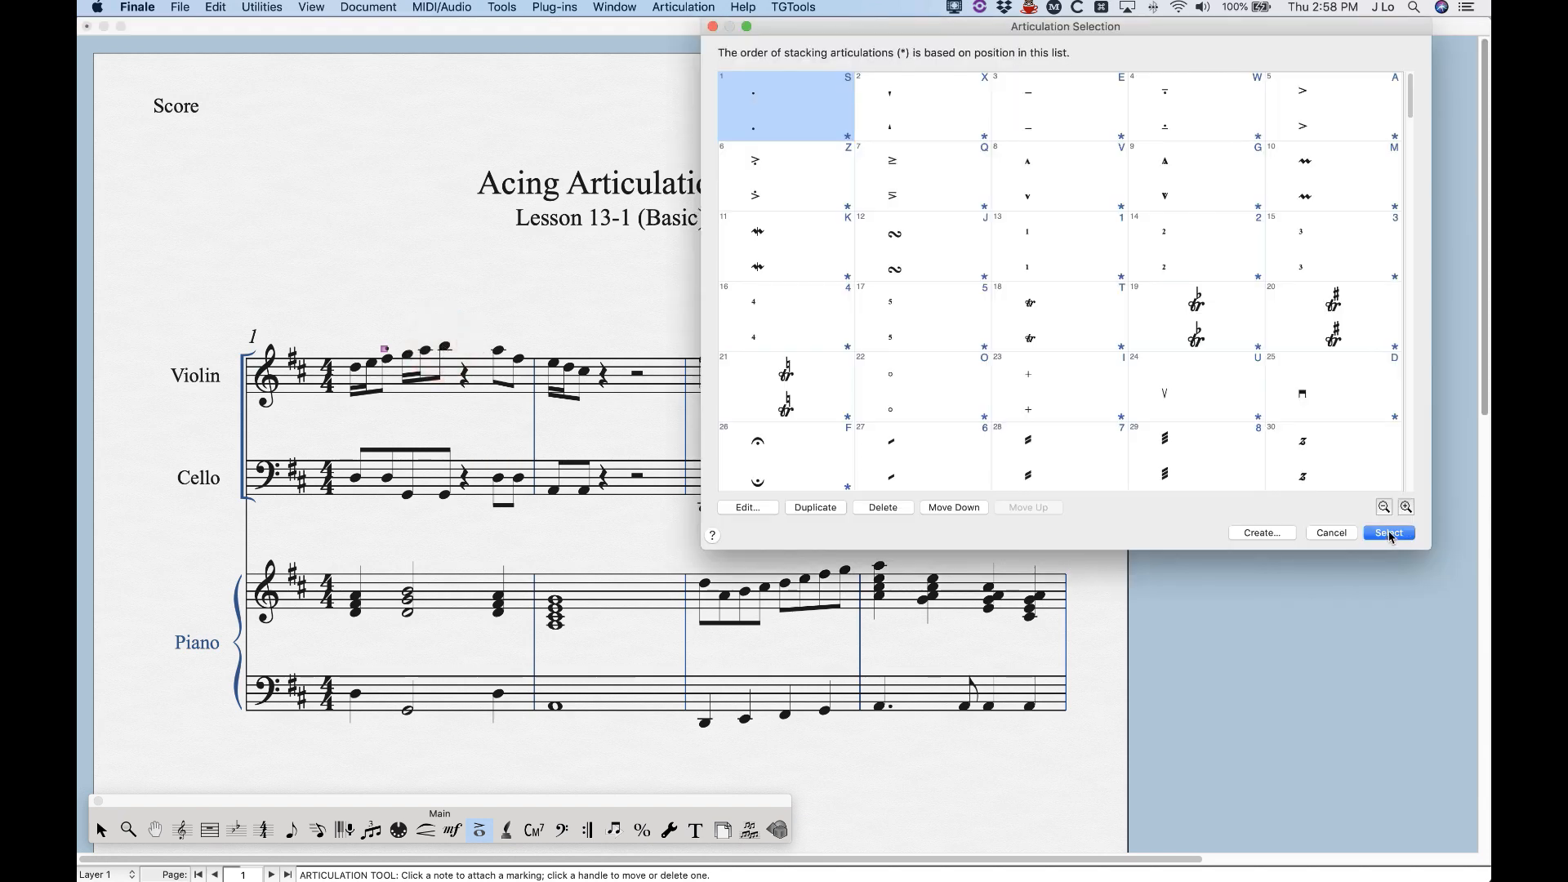
pyautogui.press('Return')
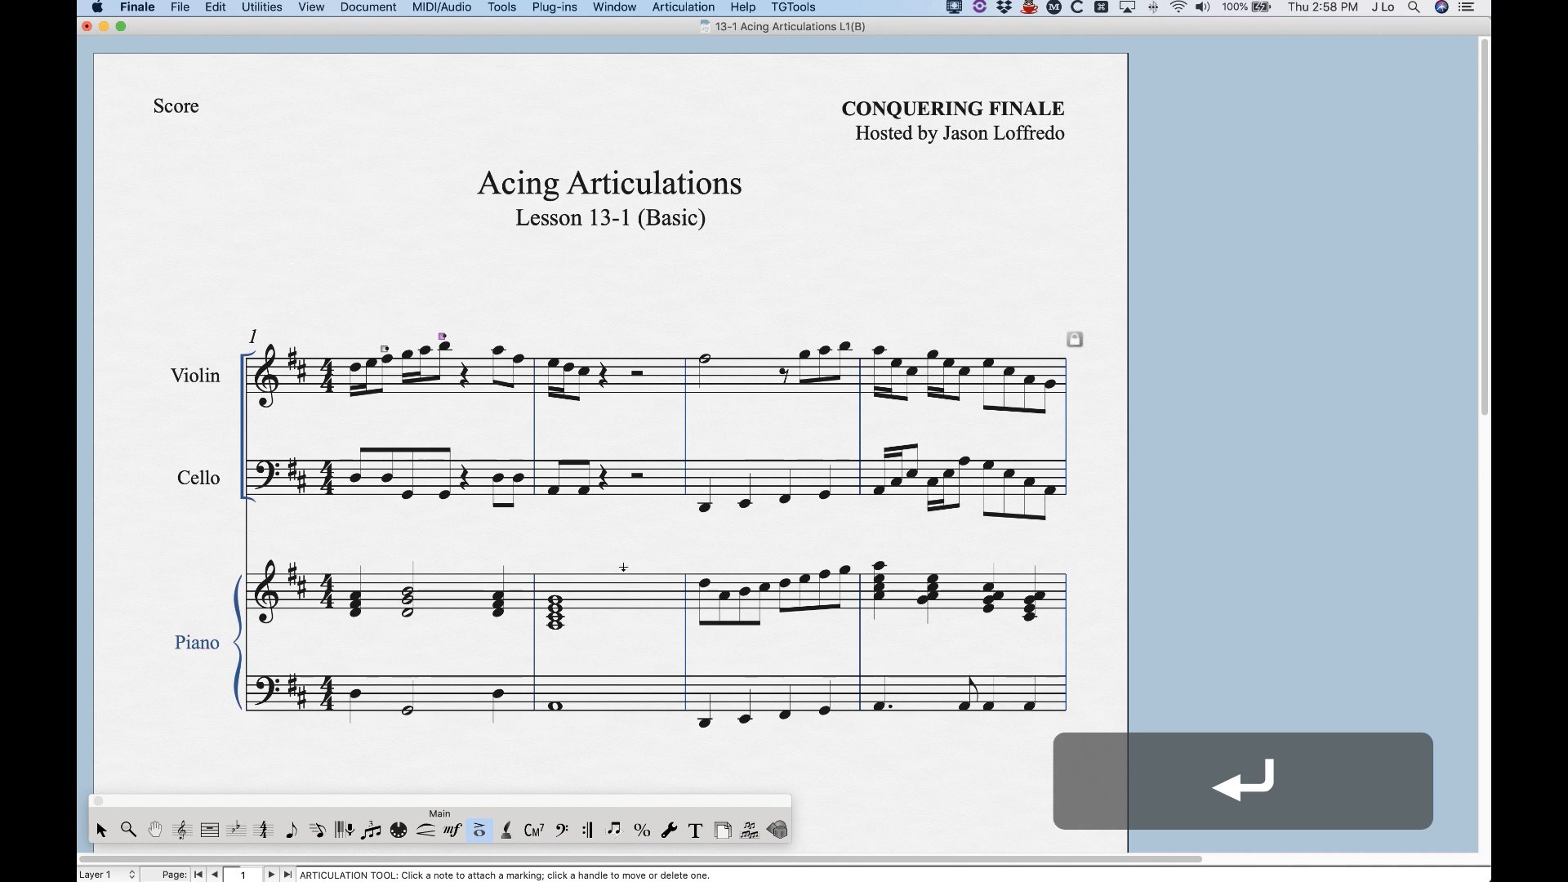
# Step: Add accents to the last two violin eighth notes in measure 1
pyautogui.click(498, 356)
pyautogui.click(1319, 121)
pyautogui.click(1384, 532)
pyautogui.click(520, 360)
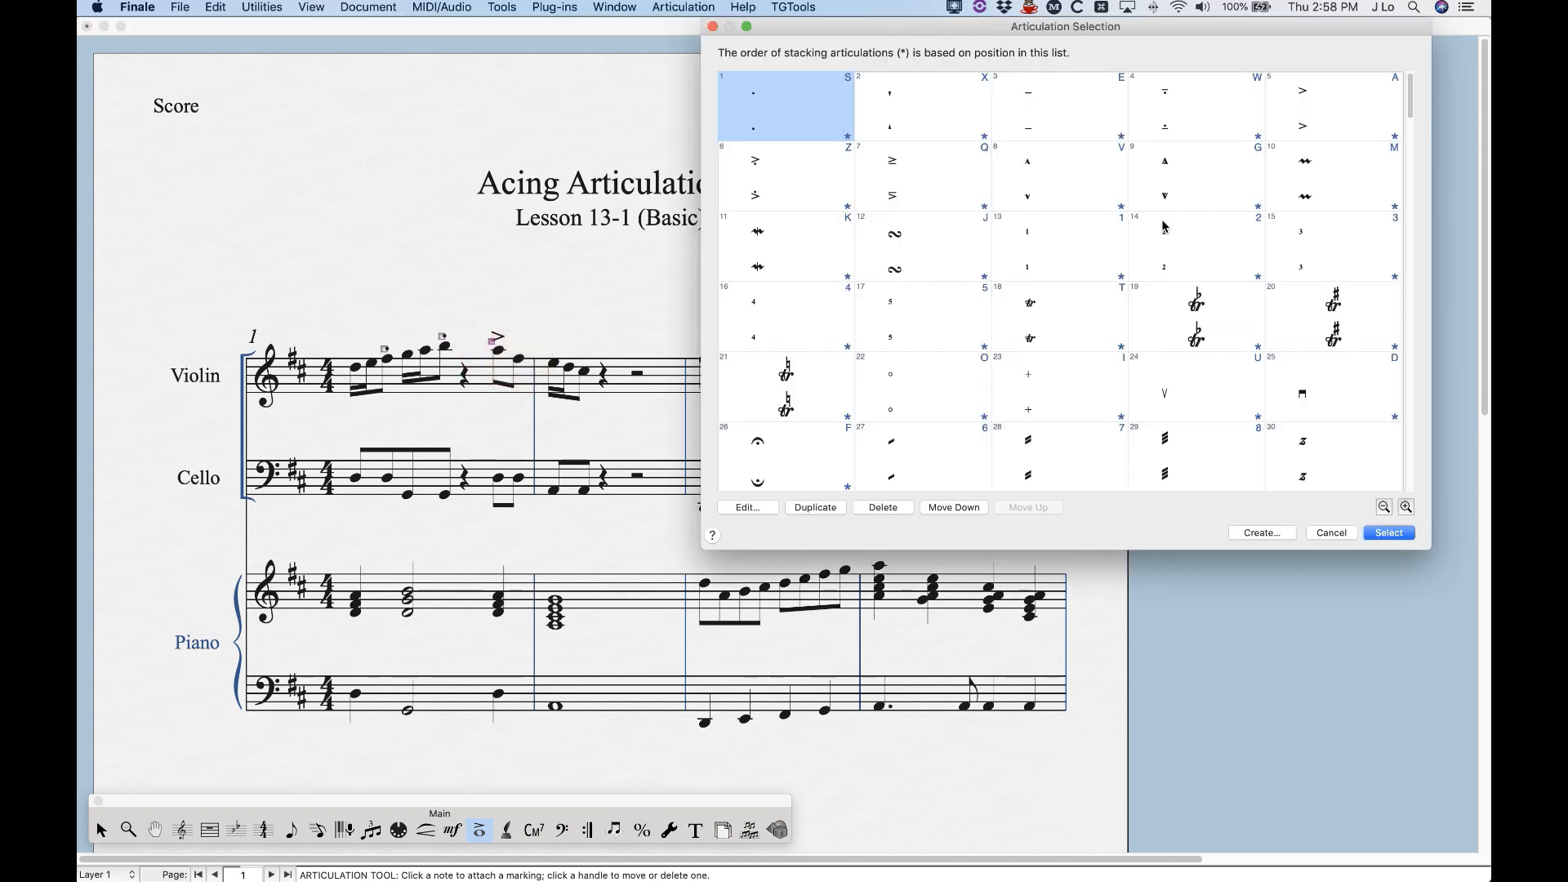
pyautogui.click(1362, 108)
pyautogui.press('Return')
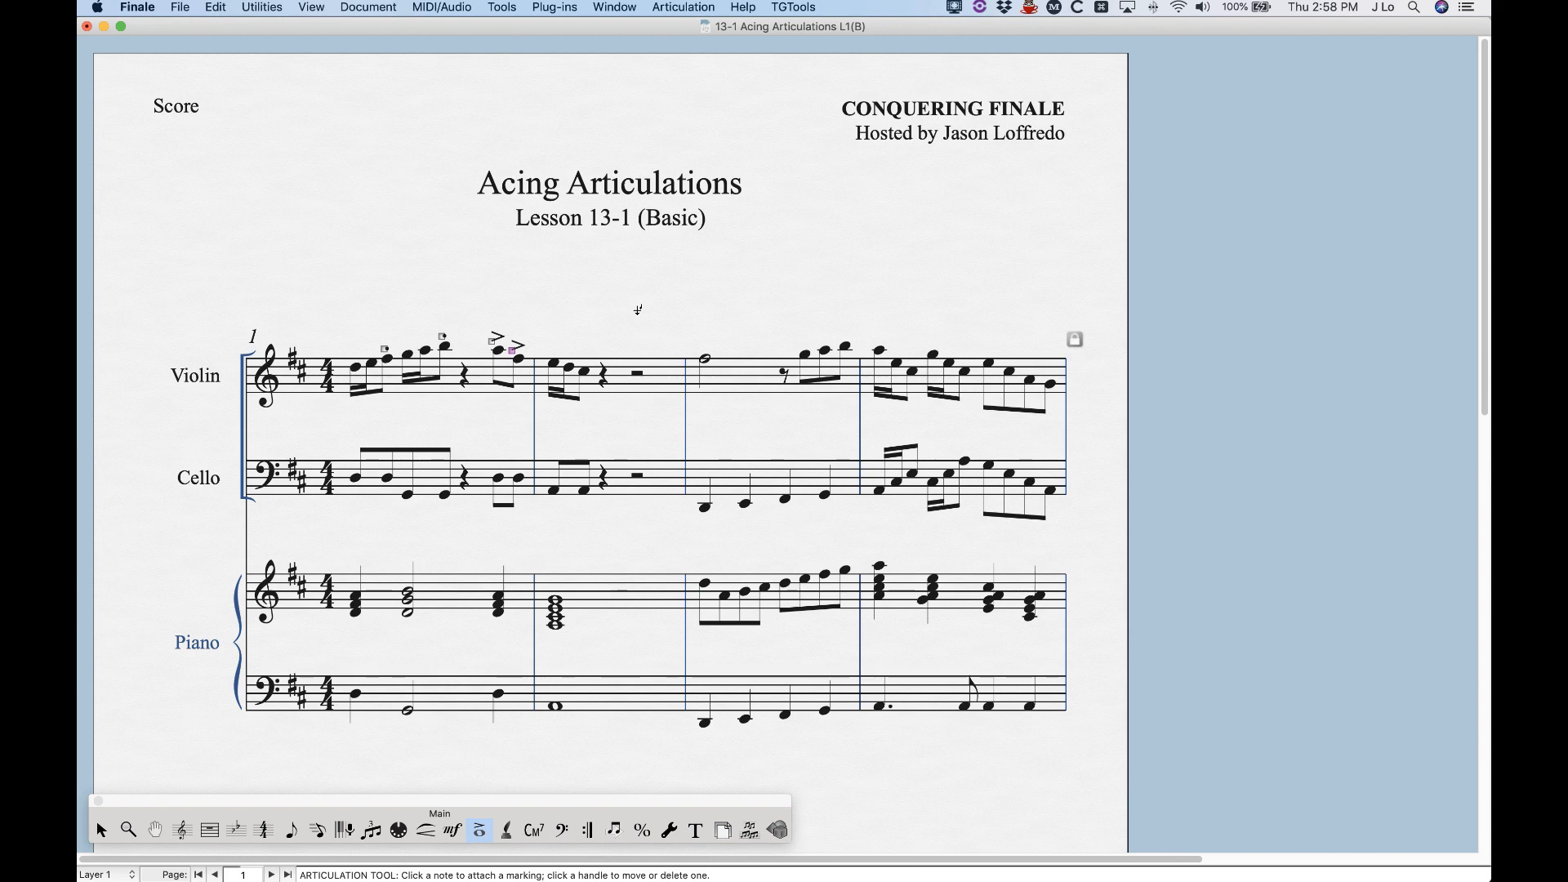
# Step: Place fermatas on the half rests in measure 2 of the violin and cello staves
pyautogui.click(637, 370)
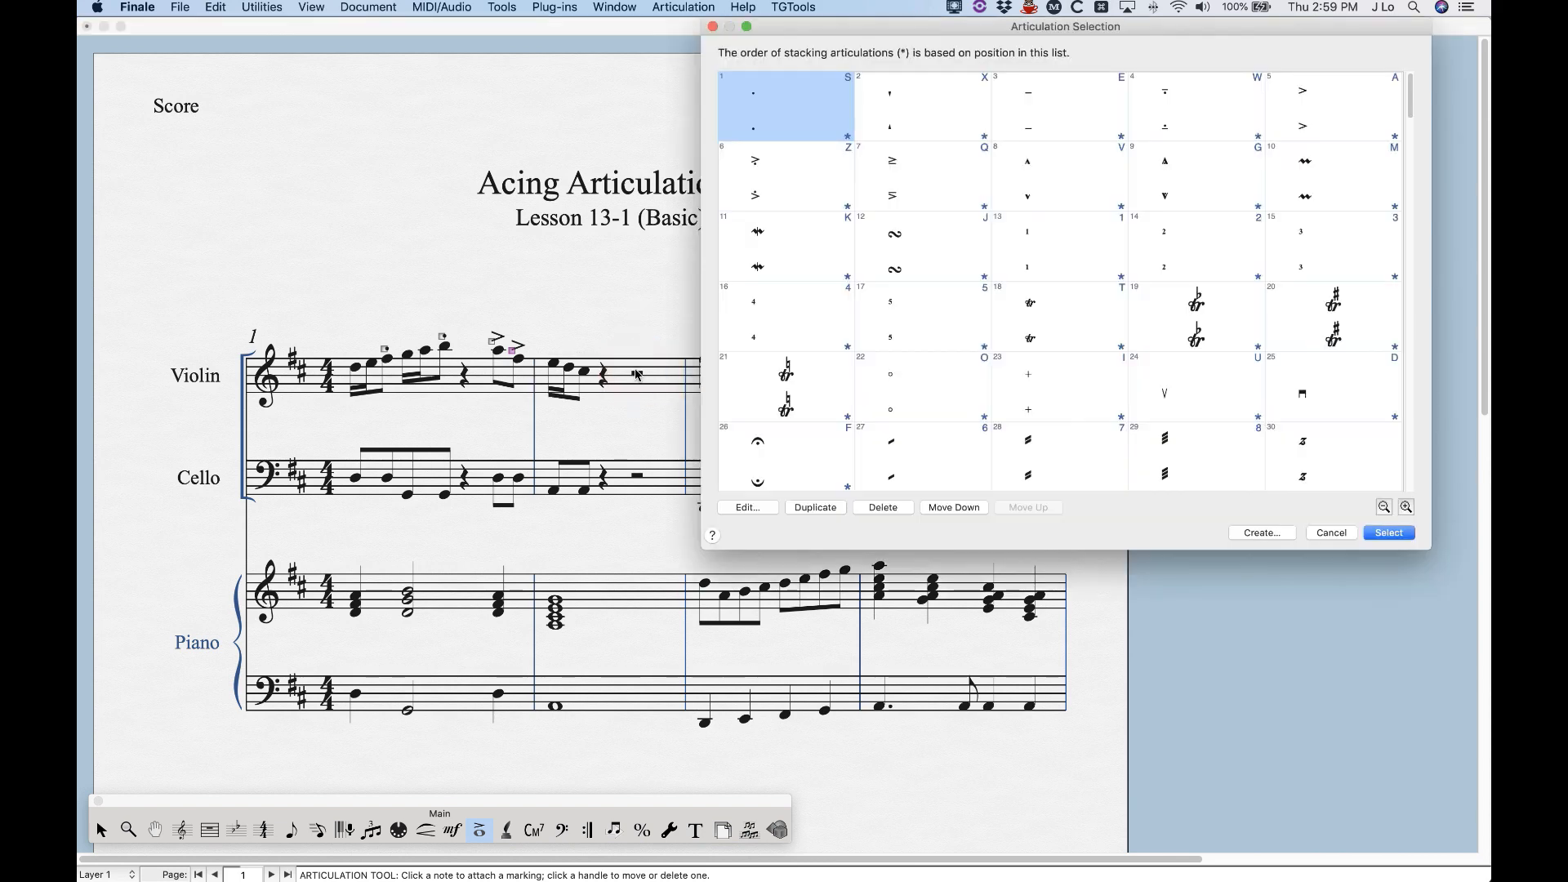
pyautogui.scroll(-2, 812, 399)
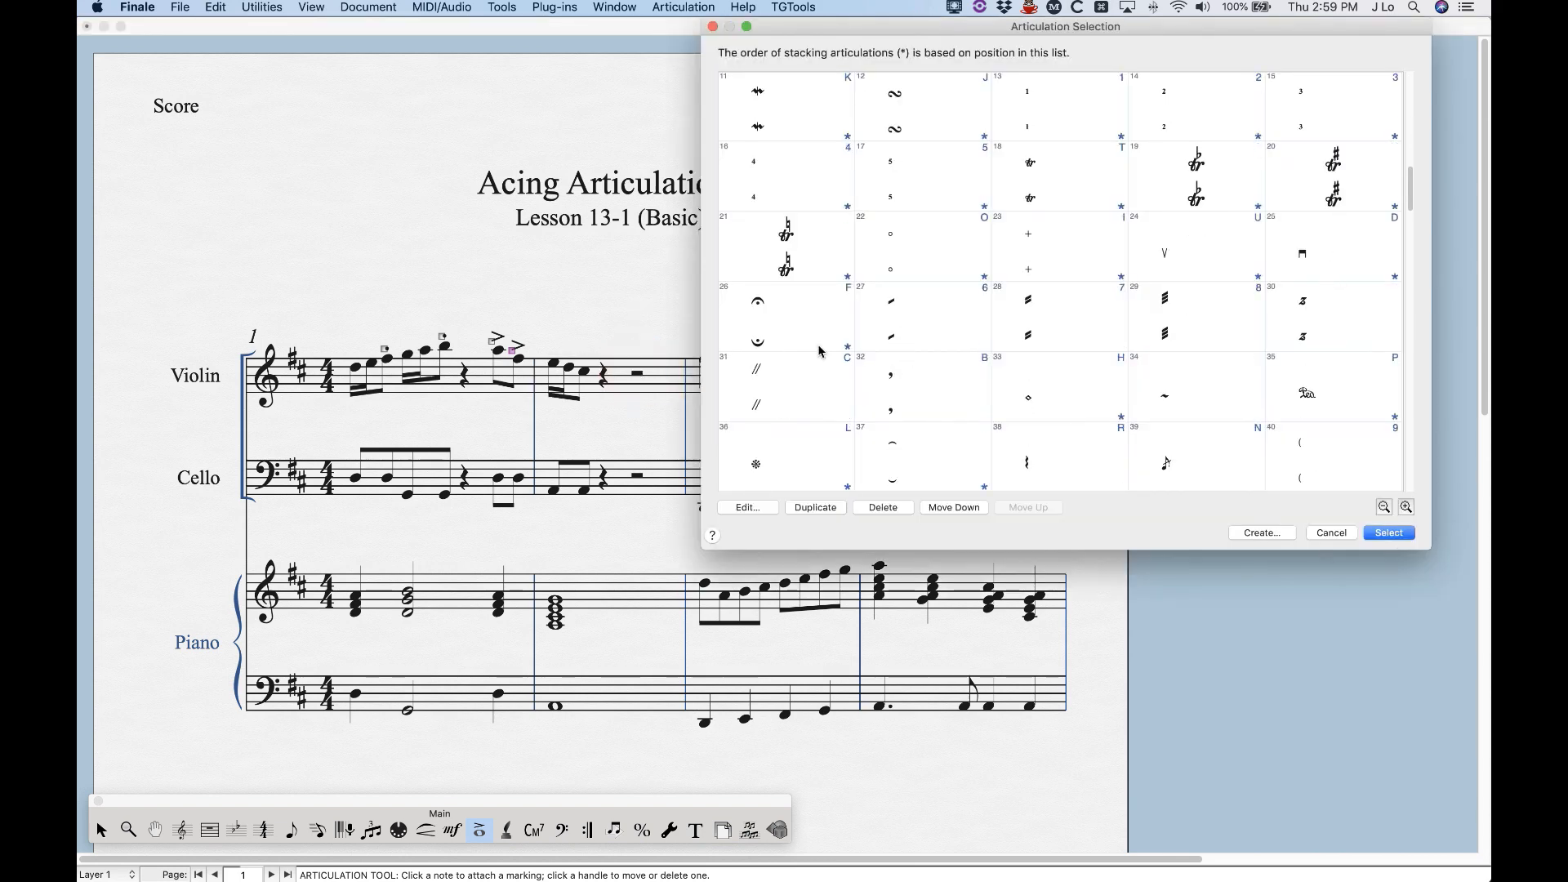
pyautogui.click(808, 343)
pyautogui.click(1389, 532)
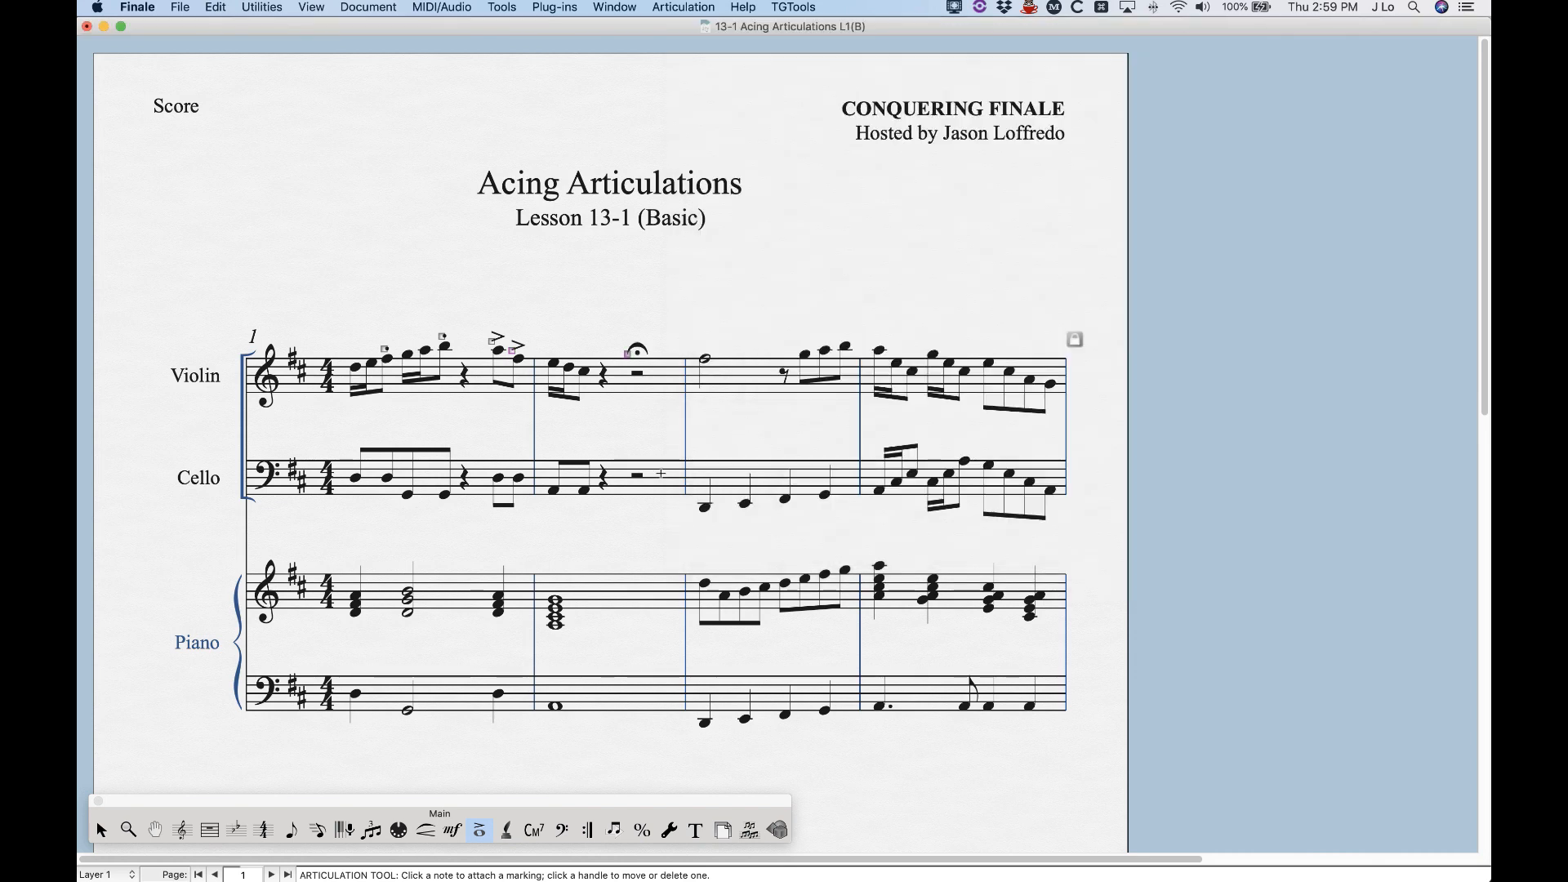
pyautogui.click(638, 476)
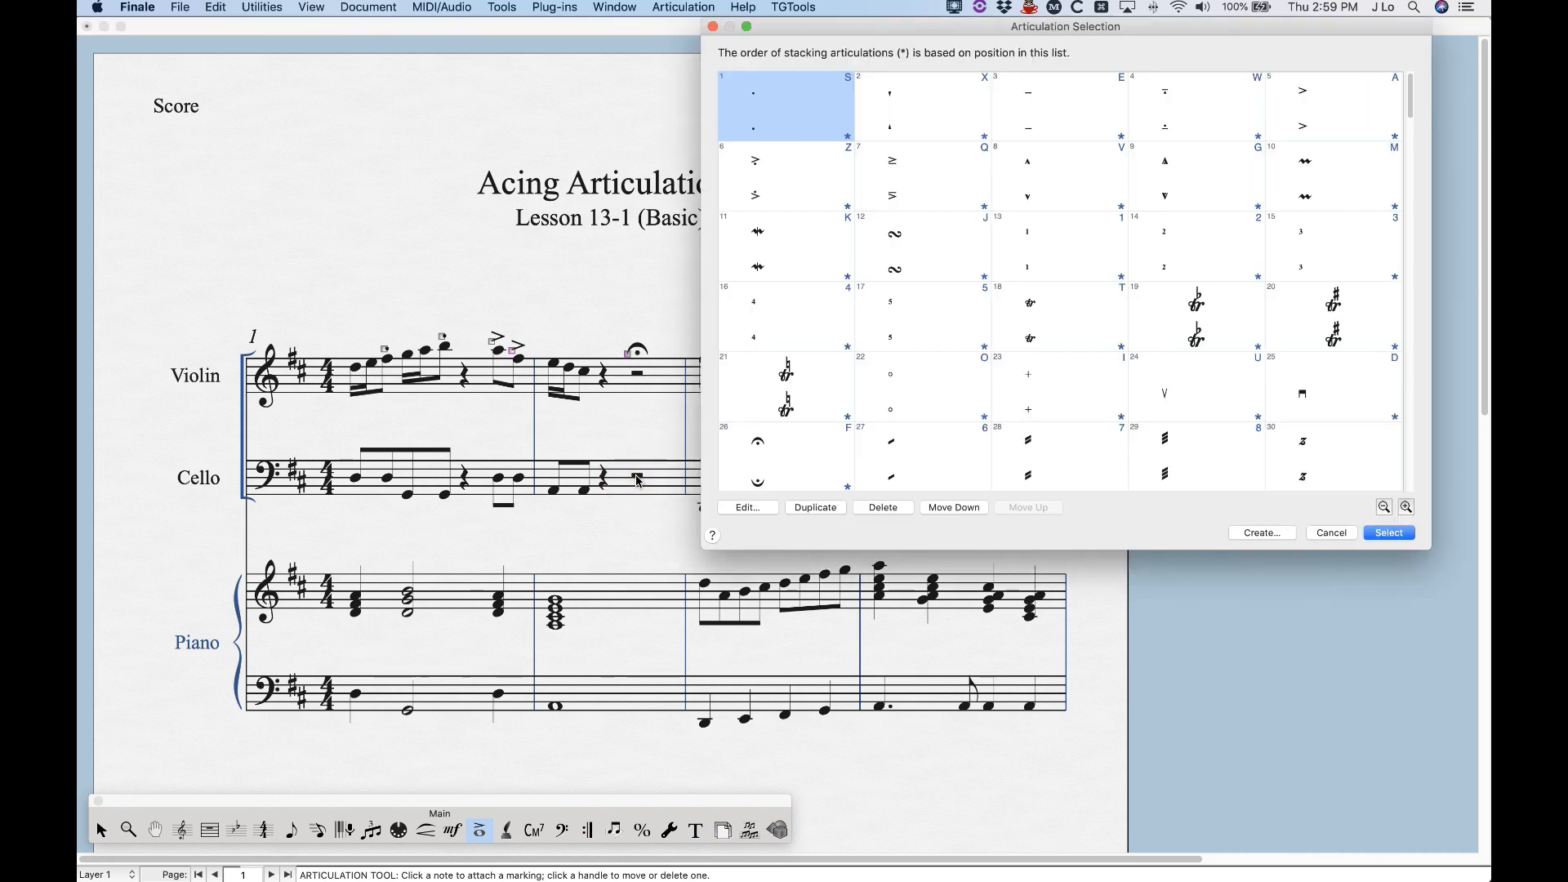
pyautogui.click(768, 445)
pyautogui.click(1389, 532)
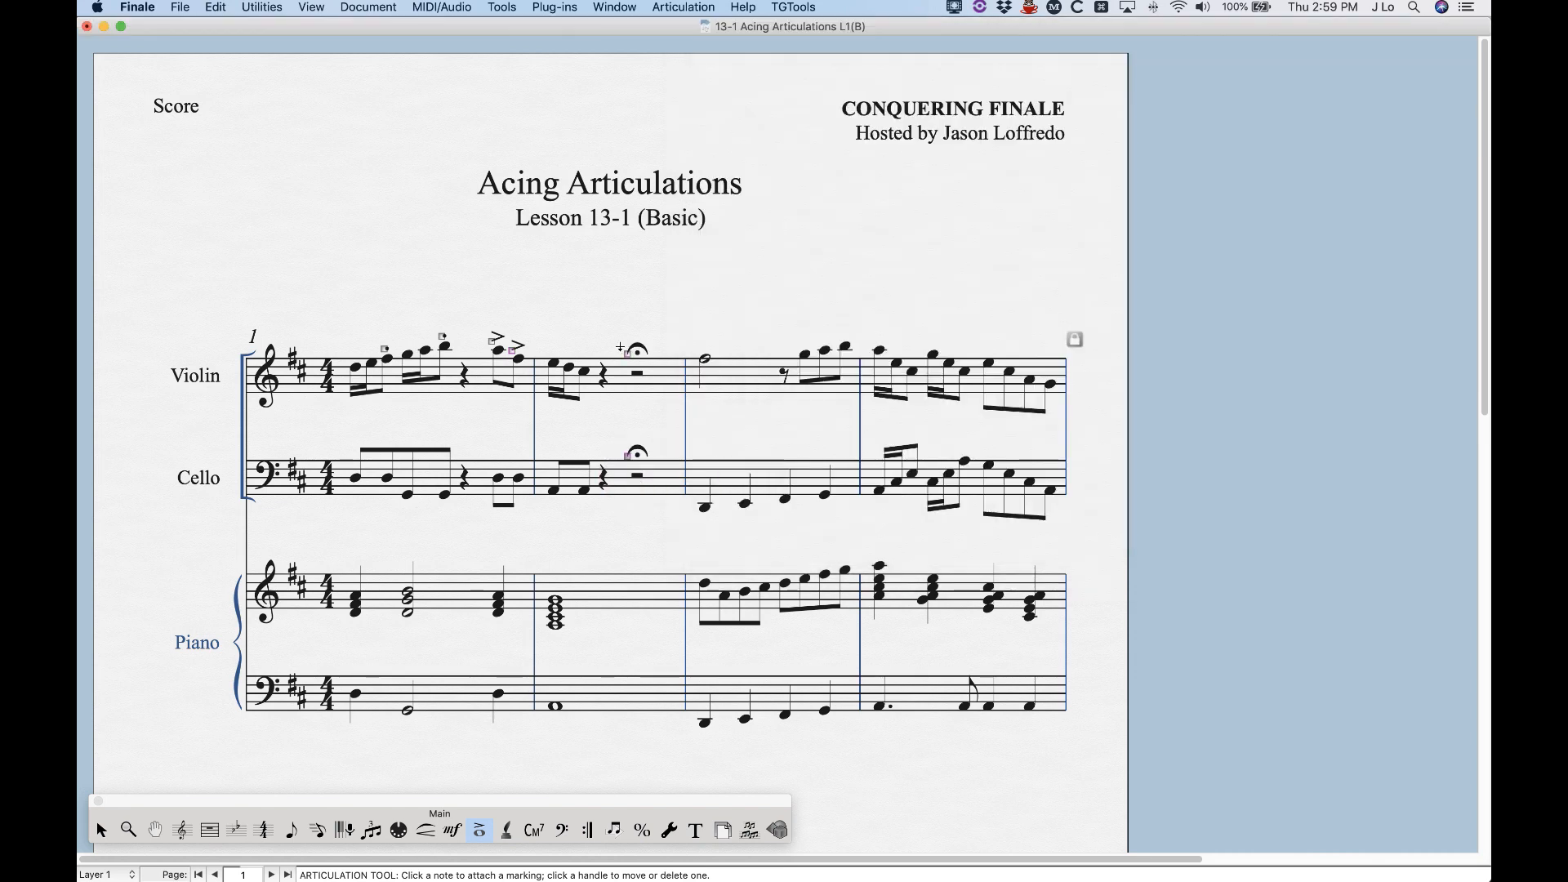
# Step: Attach an accent to the violin's quarter rest in measure 2
pyautogui.click(637, 373)
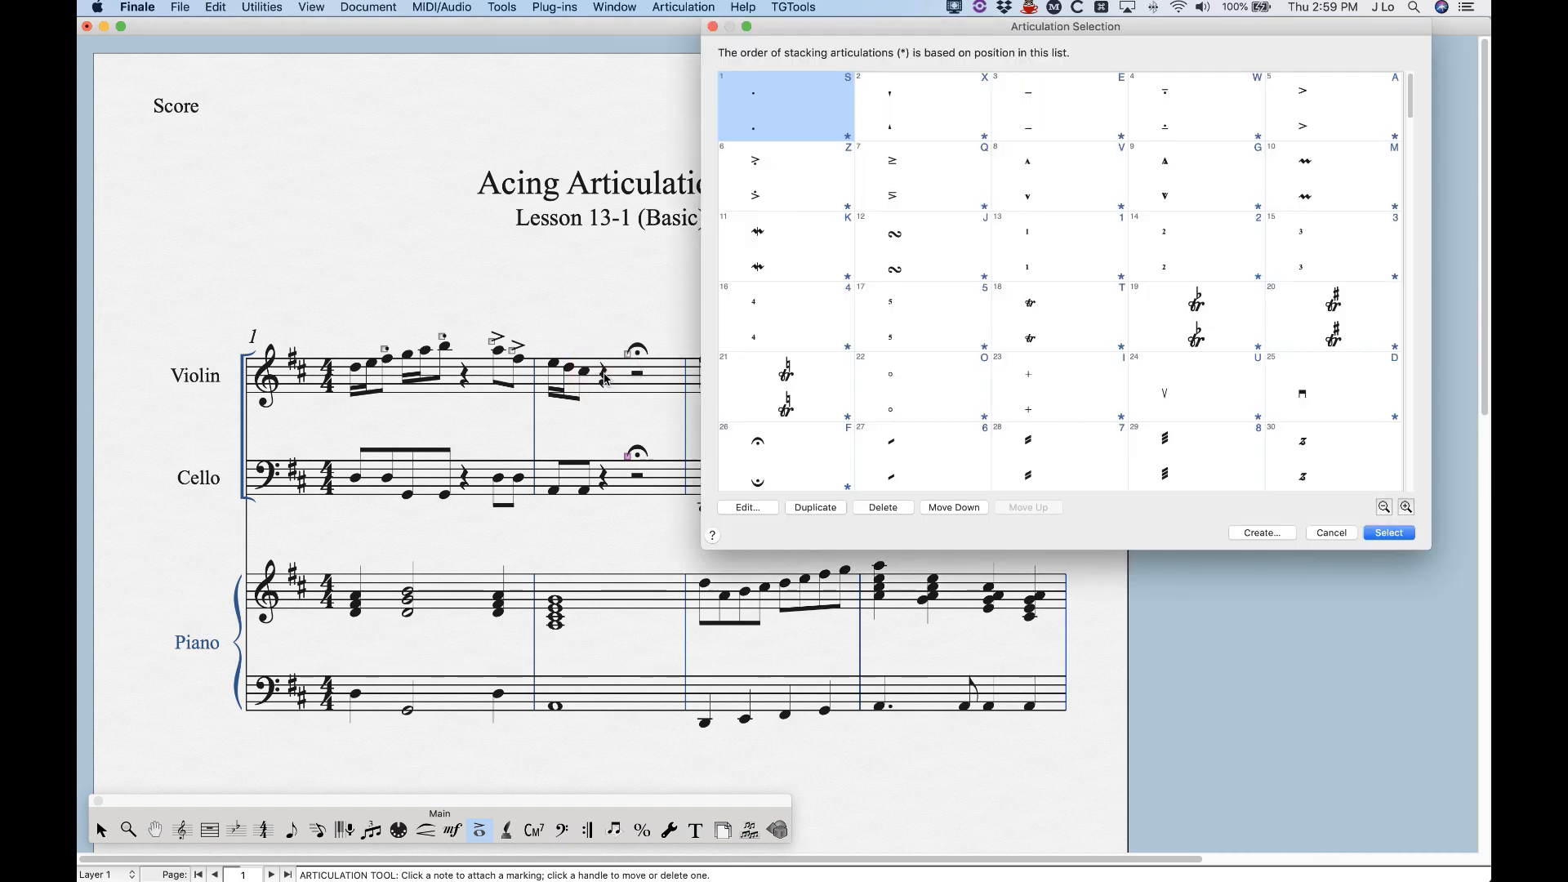
pyautogui.click(1305, 117)
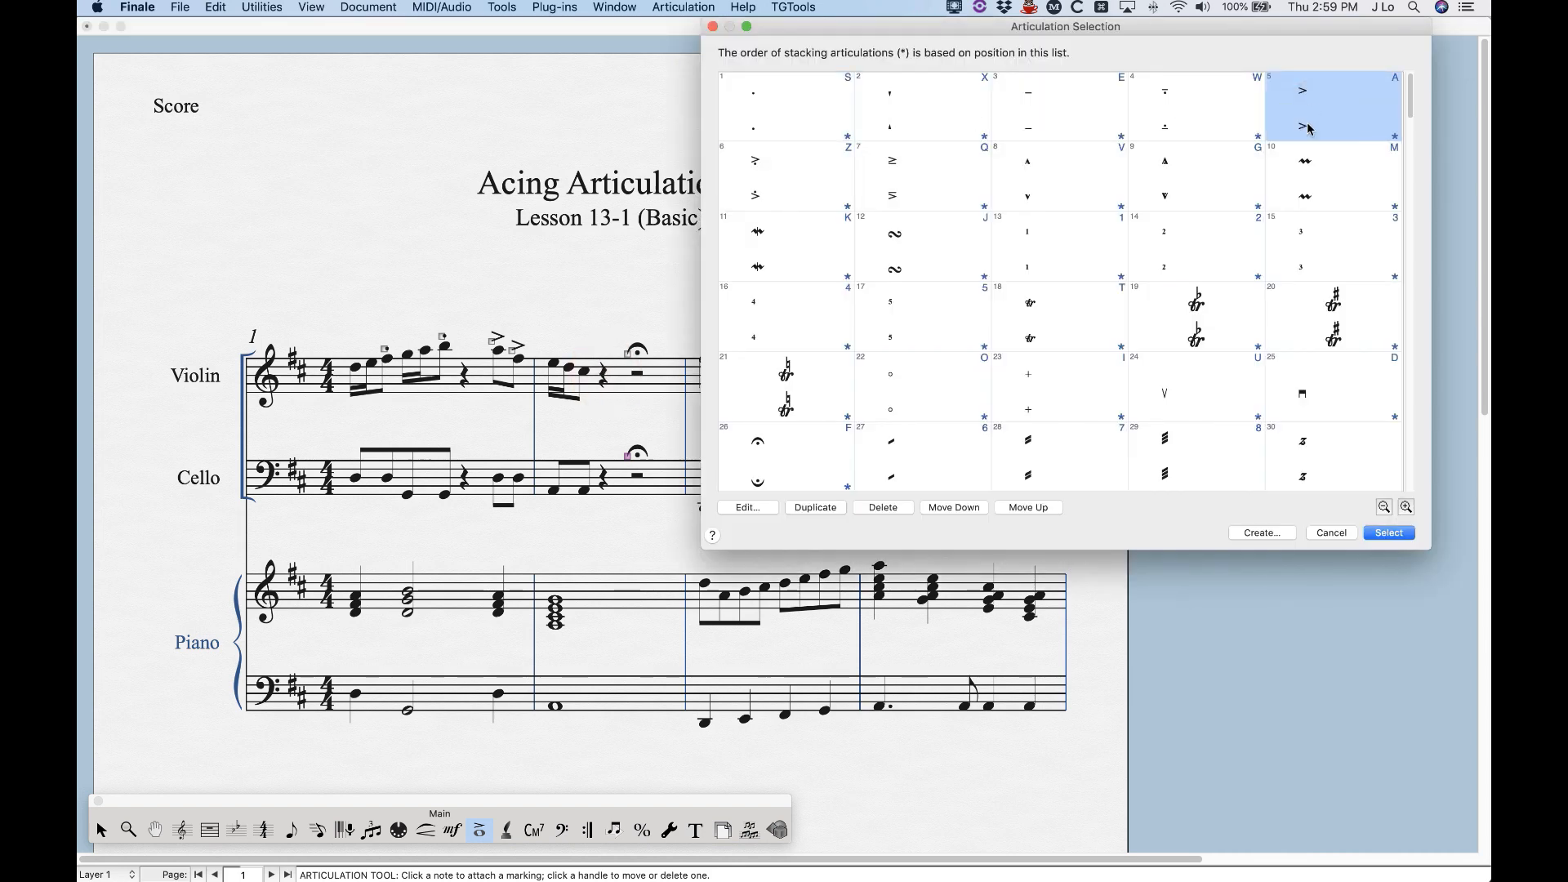
pyautogui.click(1393, 533)
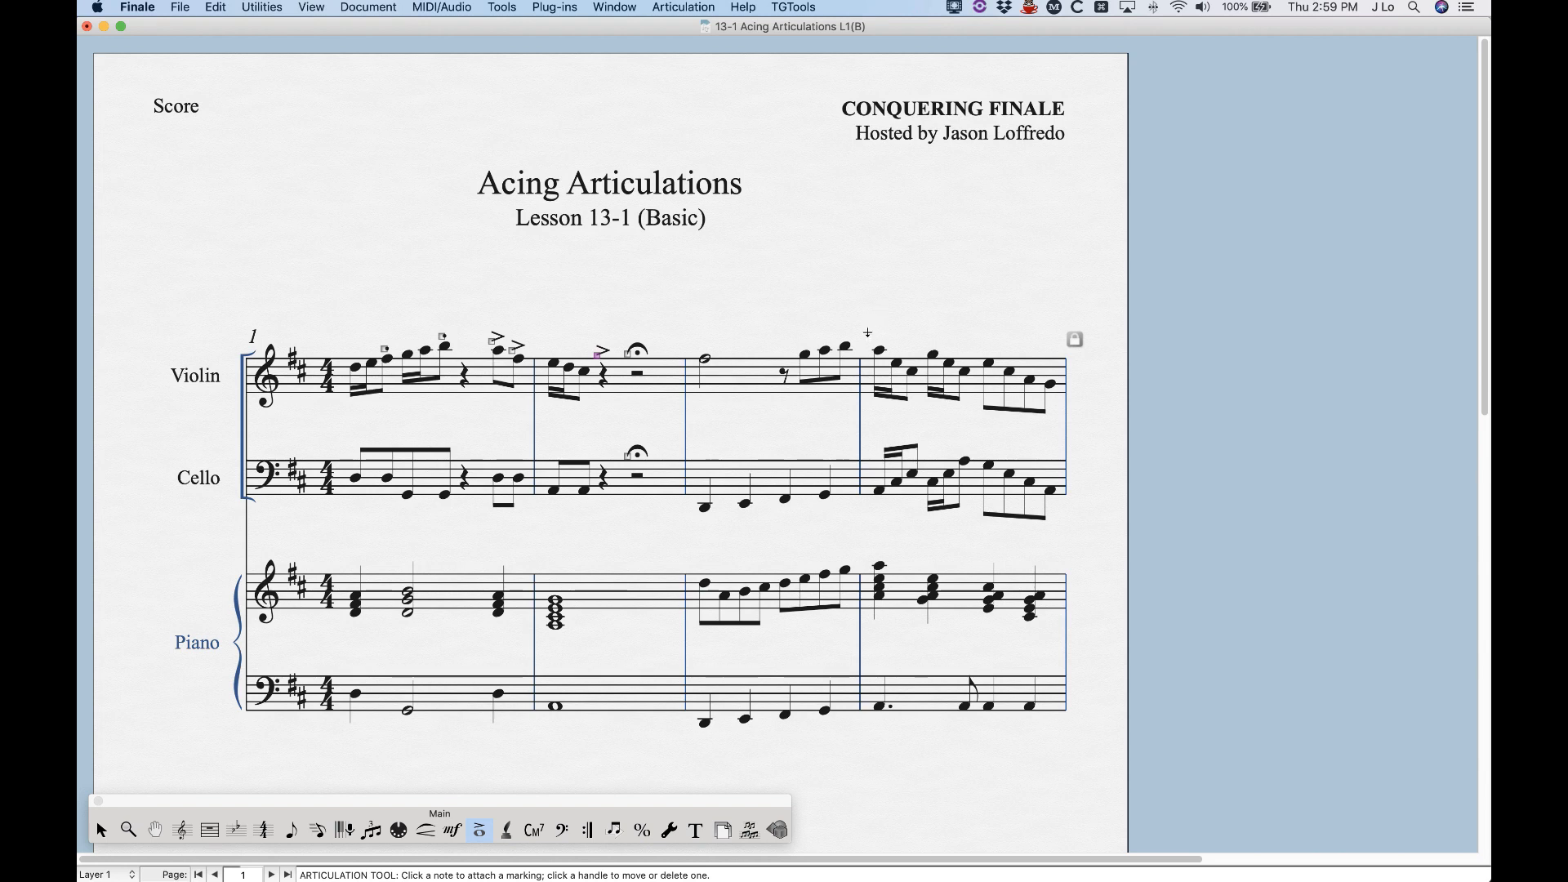
# Step: Enclose measure 4 of the violin and cello staves to bring up the Apply Articulation settings
pyautogui.moveTo(860, 327); pyautogui.dragTo(1060, 406)
pyautogui.moveTo(1059, 418); pyautogui.dragTo(1063, 493)
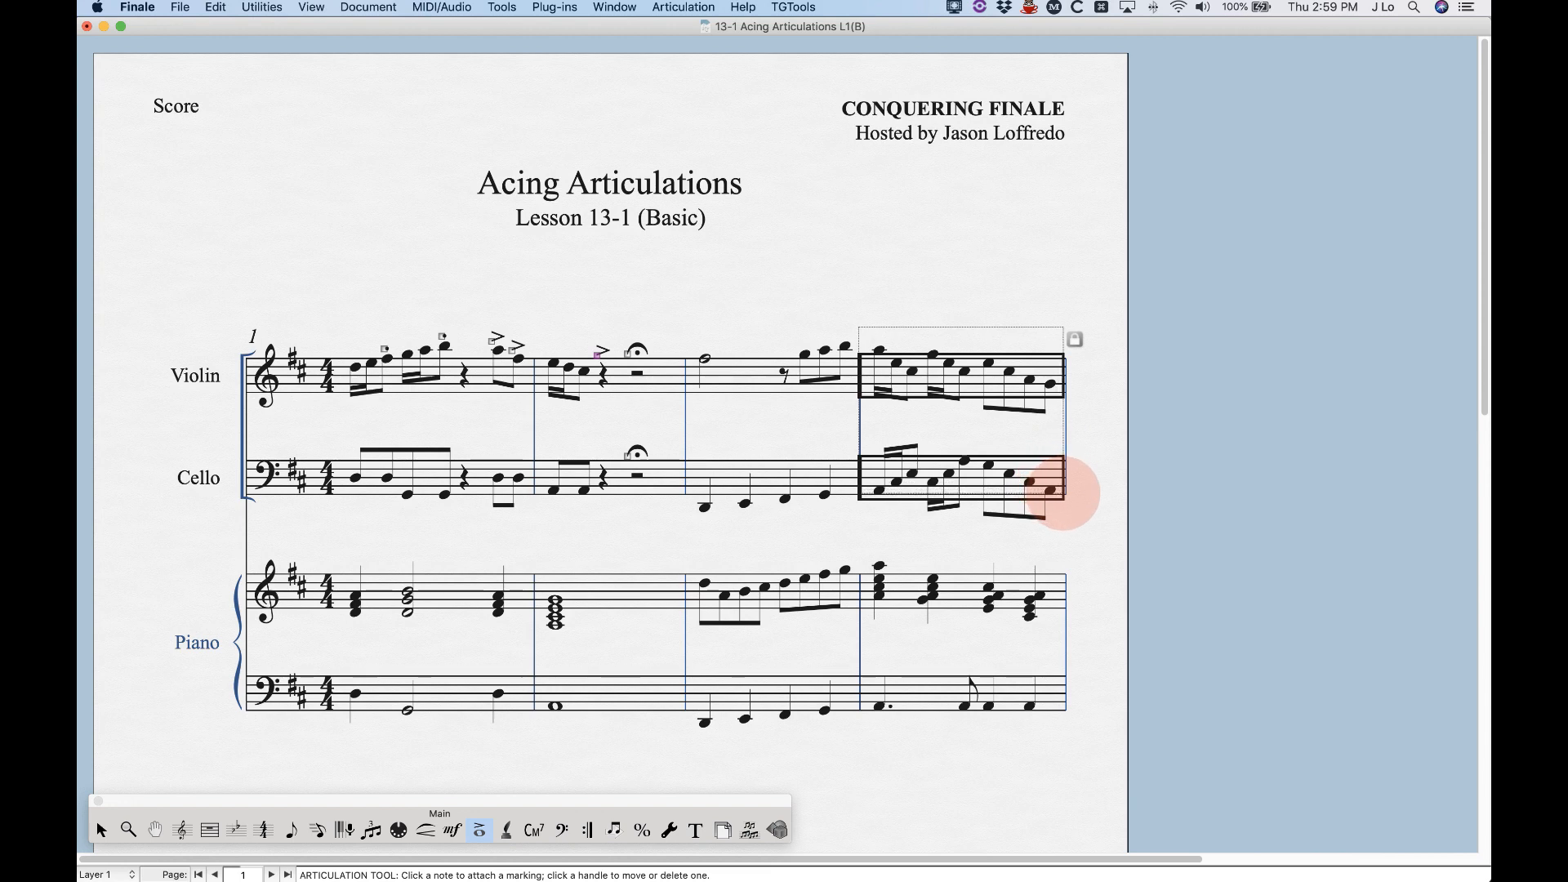
pyautogui.moveTo(1063, 493); pyautogui.dragTo(1064, 493)
pyautogui.click(670, 173)
pyautogui.moveTo(769, 172); pyautogui.dragTo(1018, 83)
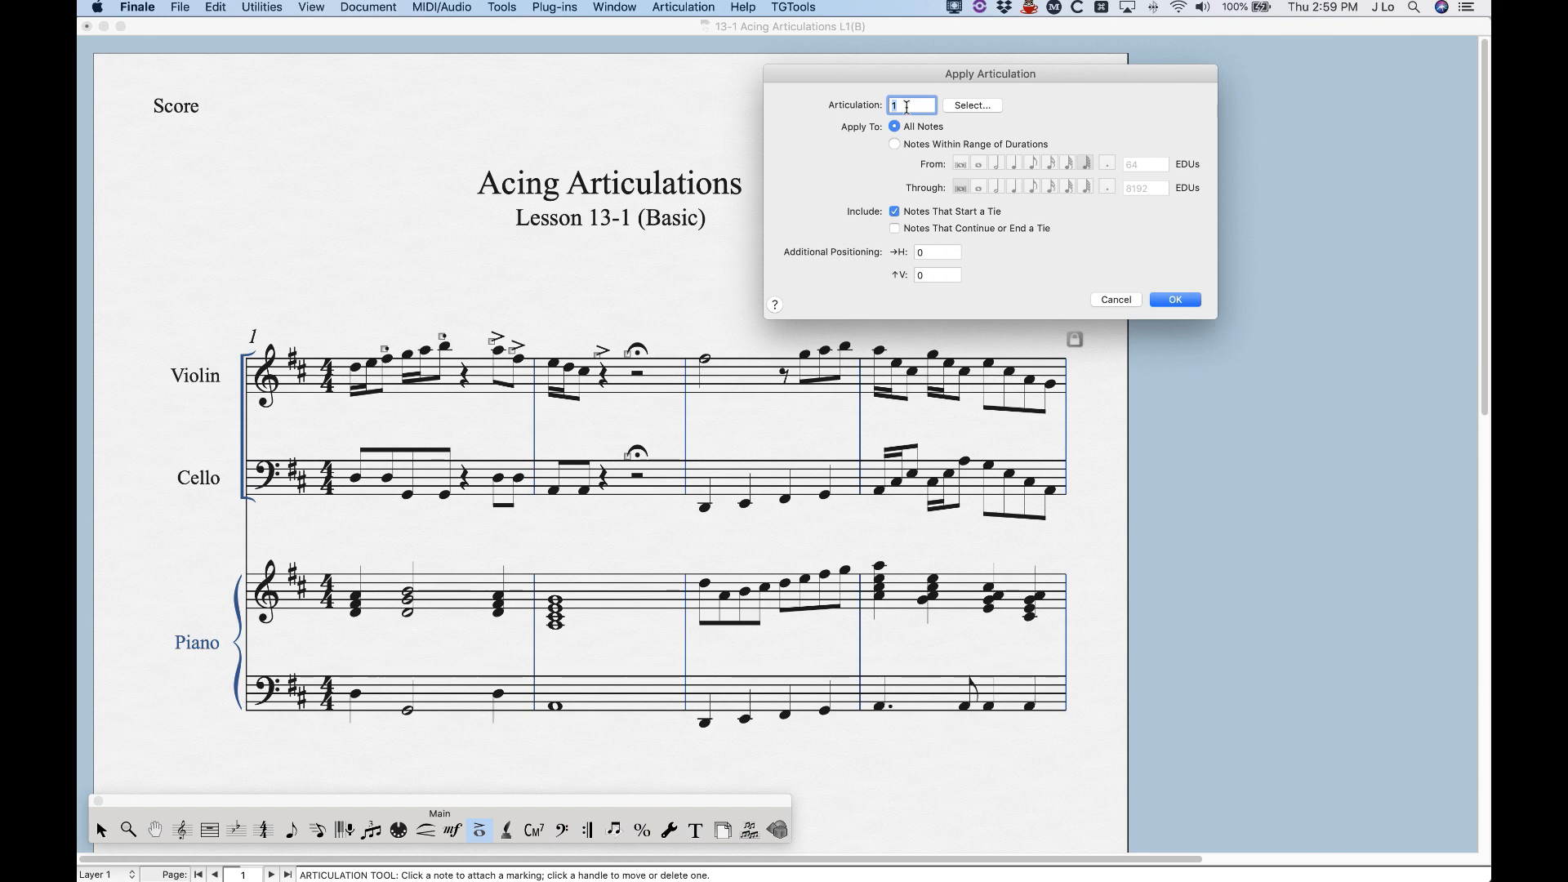
# Step: Choose the accent, articulation 5, as the marking for the enclosed measure
pyautogui.click(975, 105)
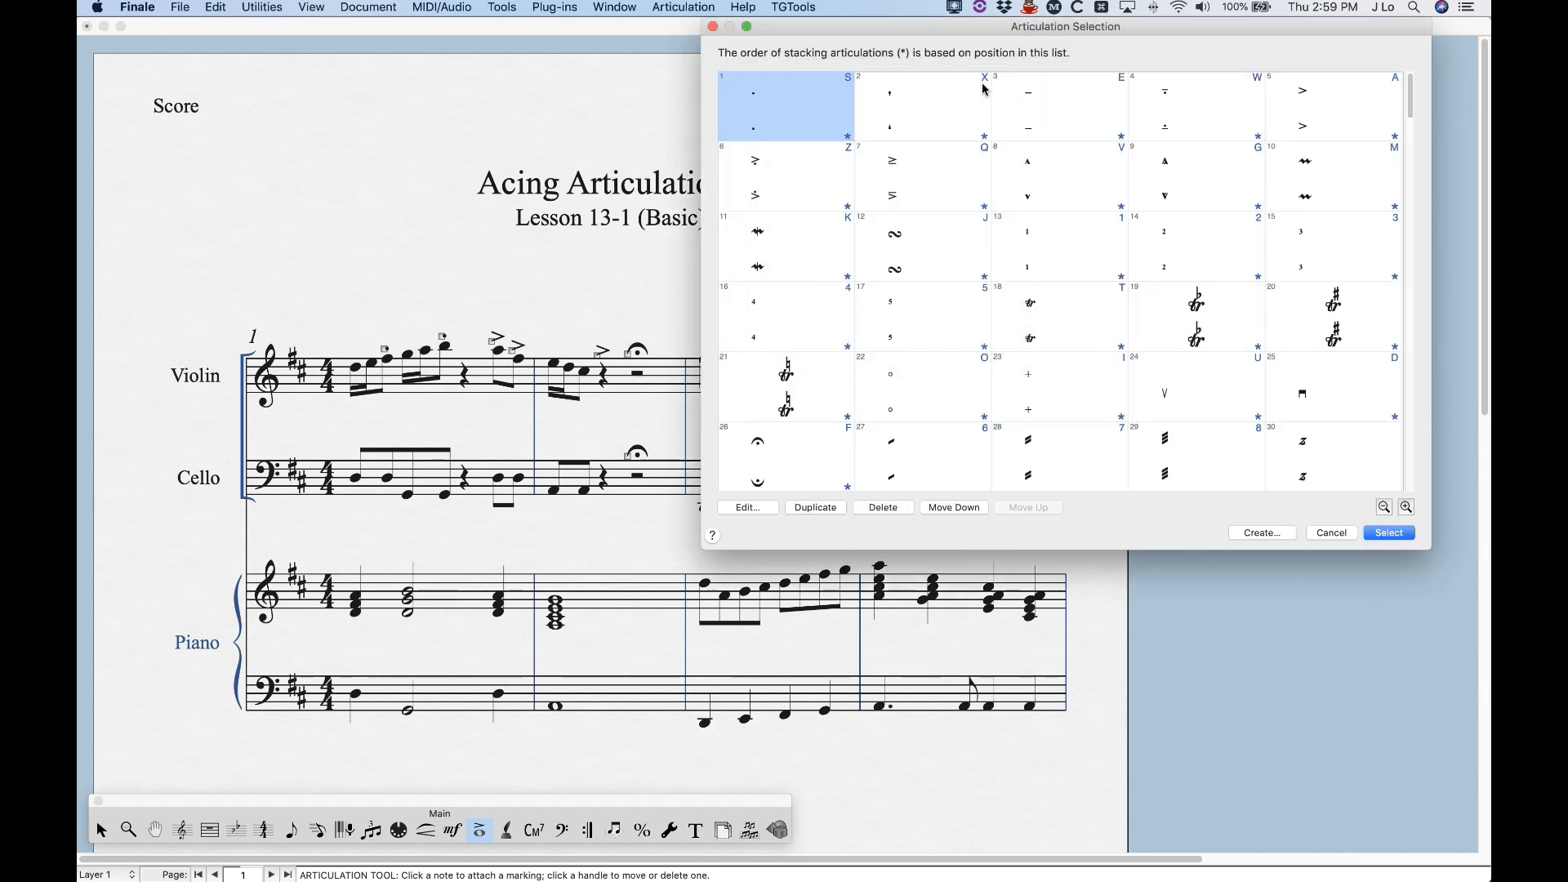
pyautogui.moveTo(972, 27); pyautogui.dragTo(991, 124)
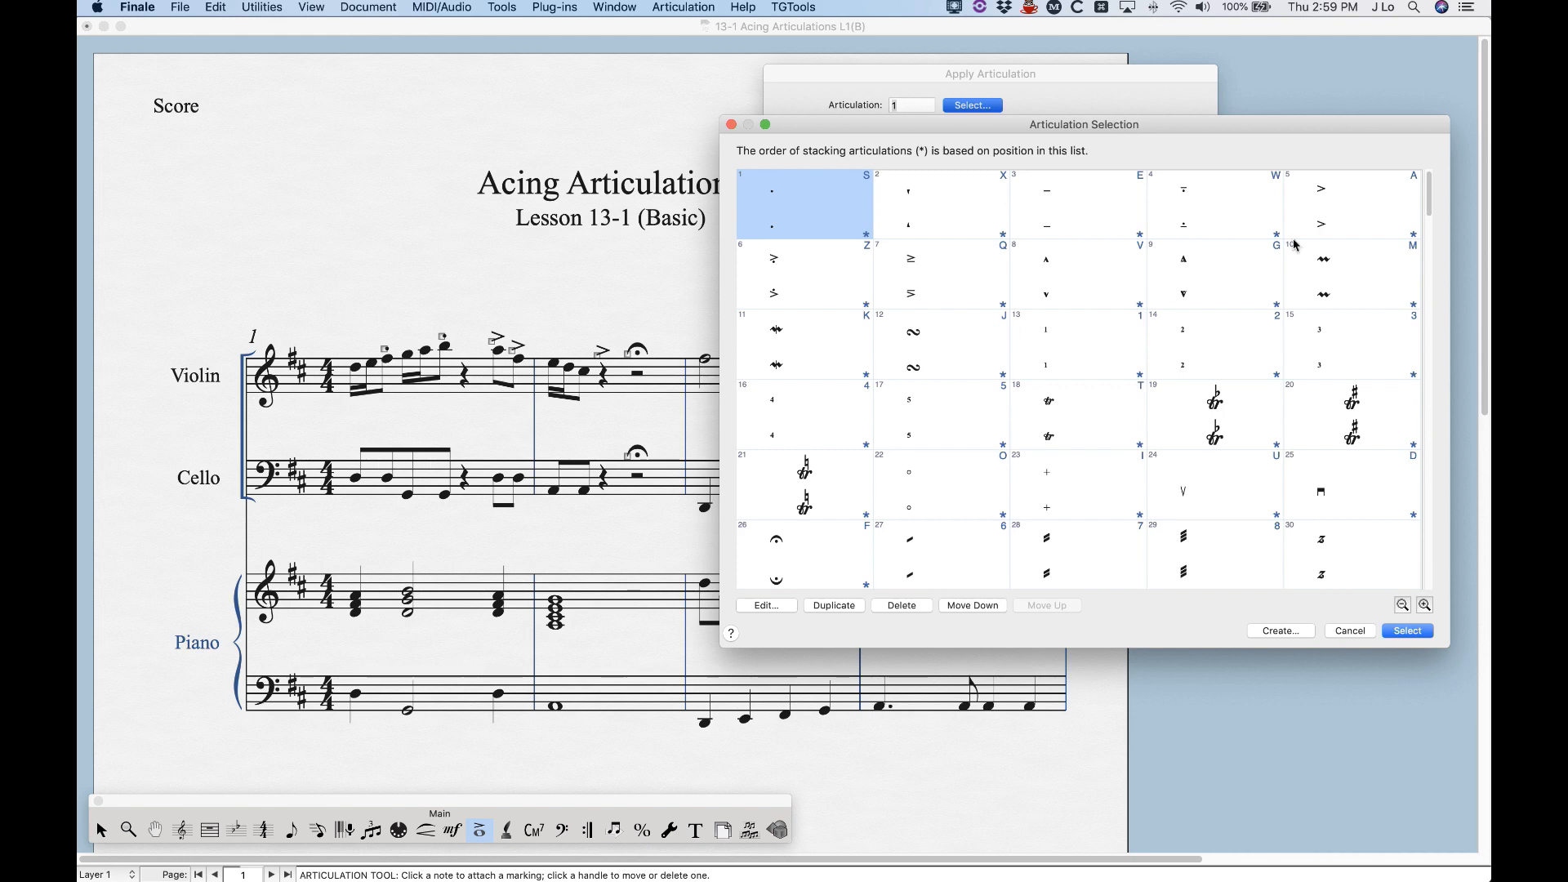
pyautogui.click(1344, 214)
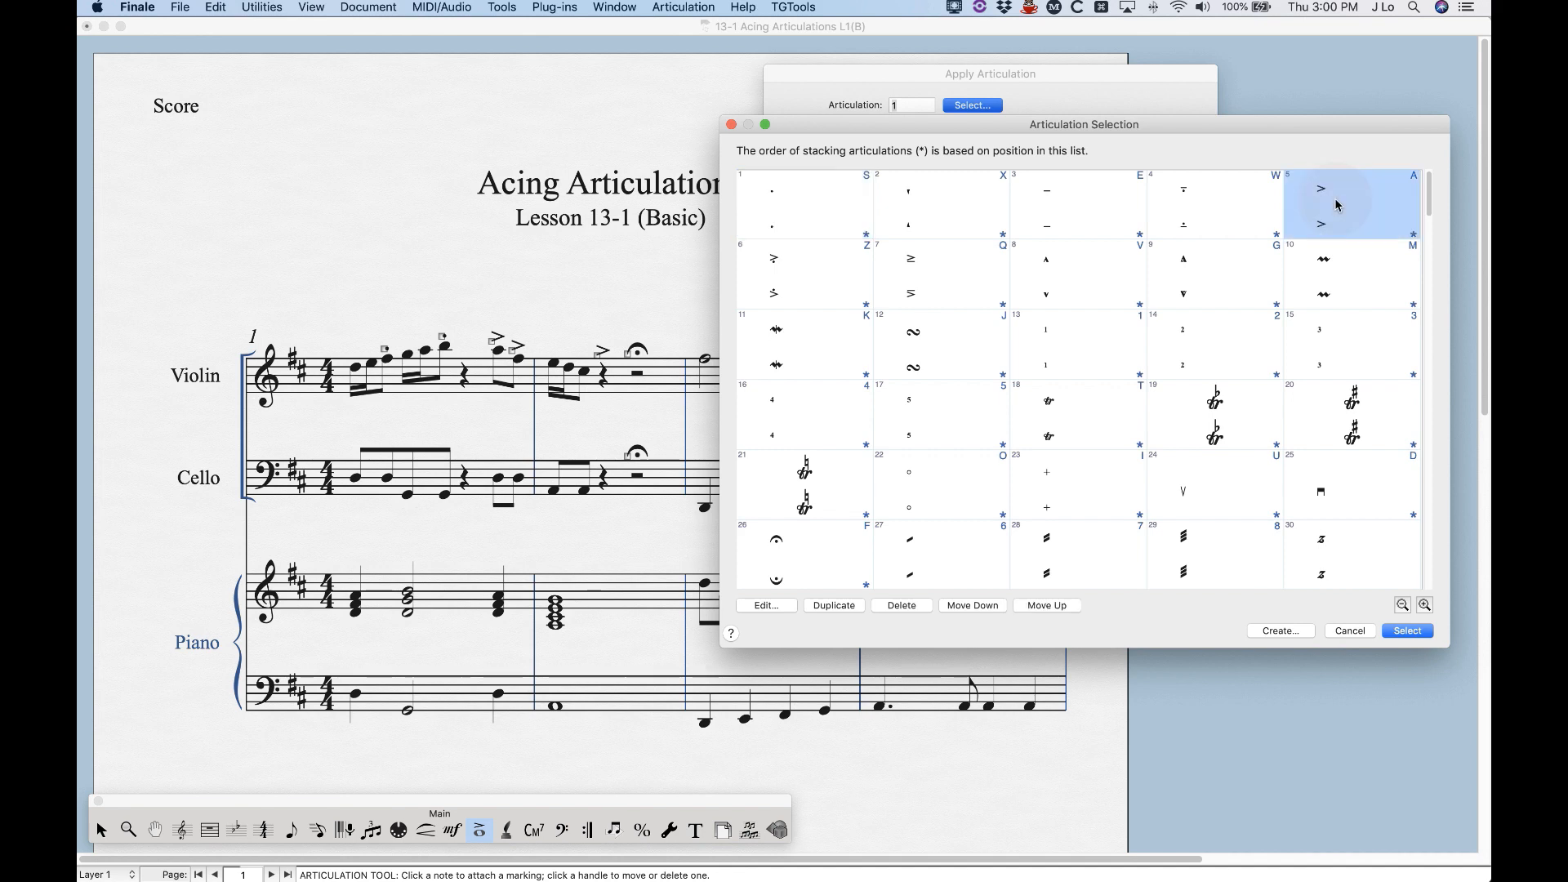
pyautogui.click(1406, 631)
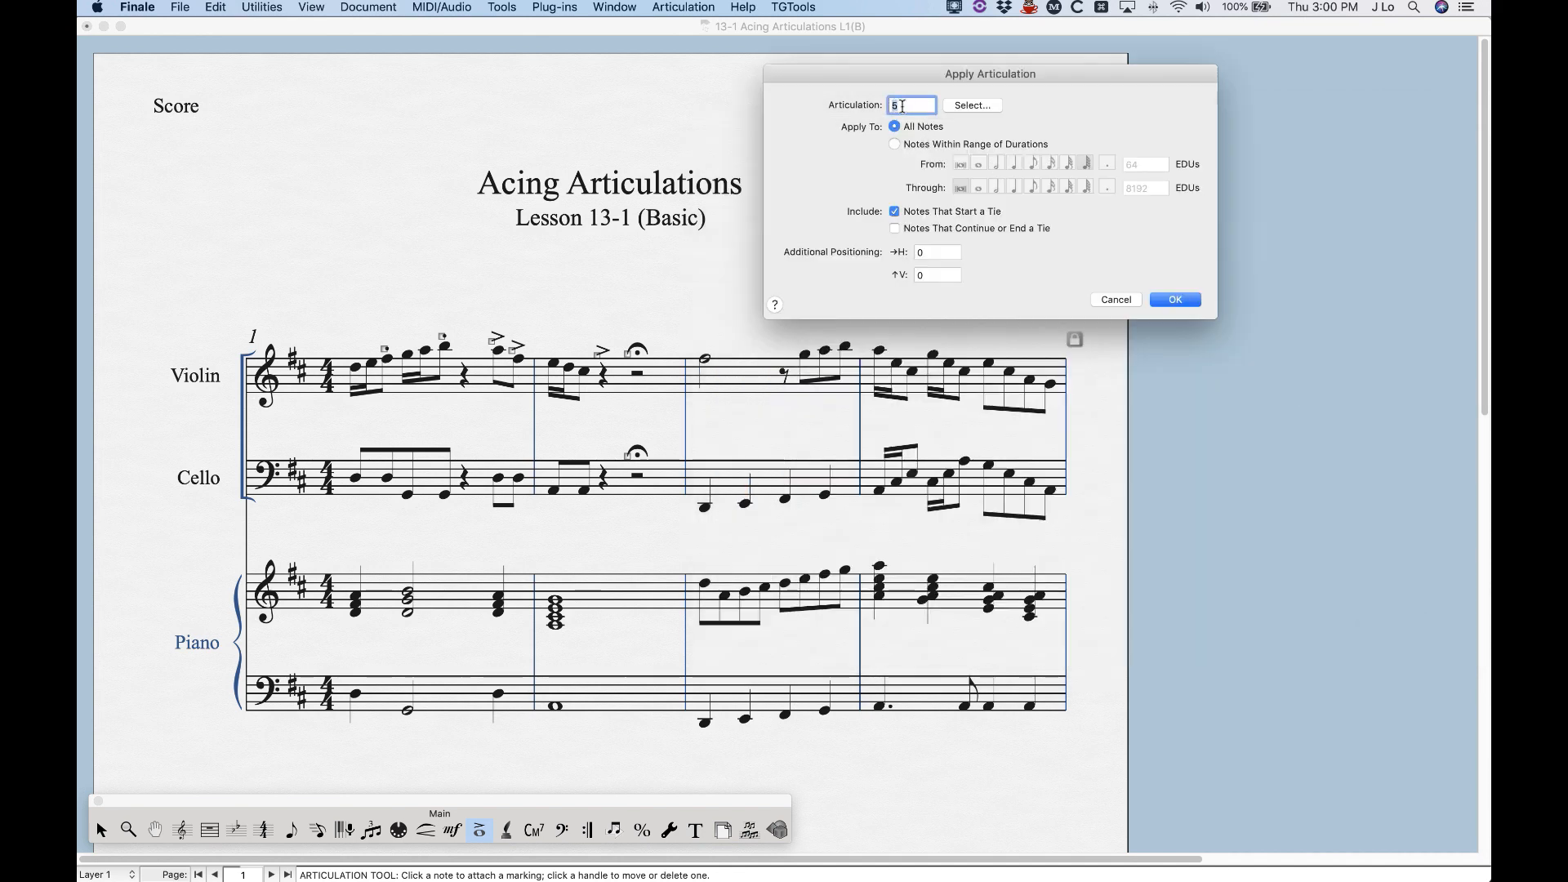
# Step: Choose the staccato dot, articulation 1, and apply it to all notes in measure 4 of the violin and cello
pyautogui.click(988, 110)
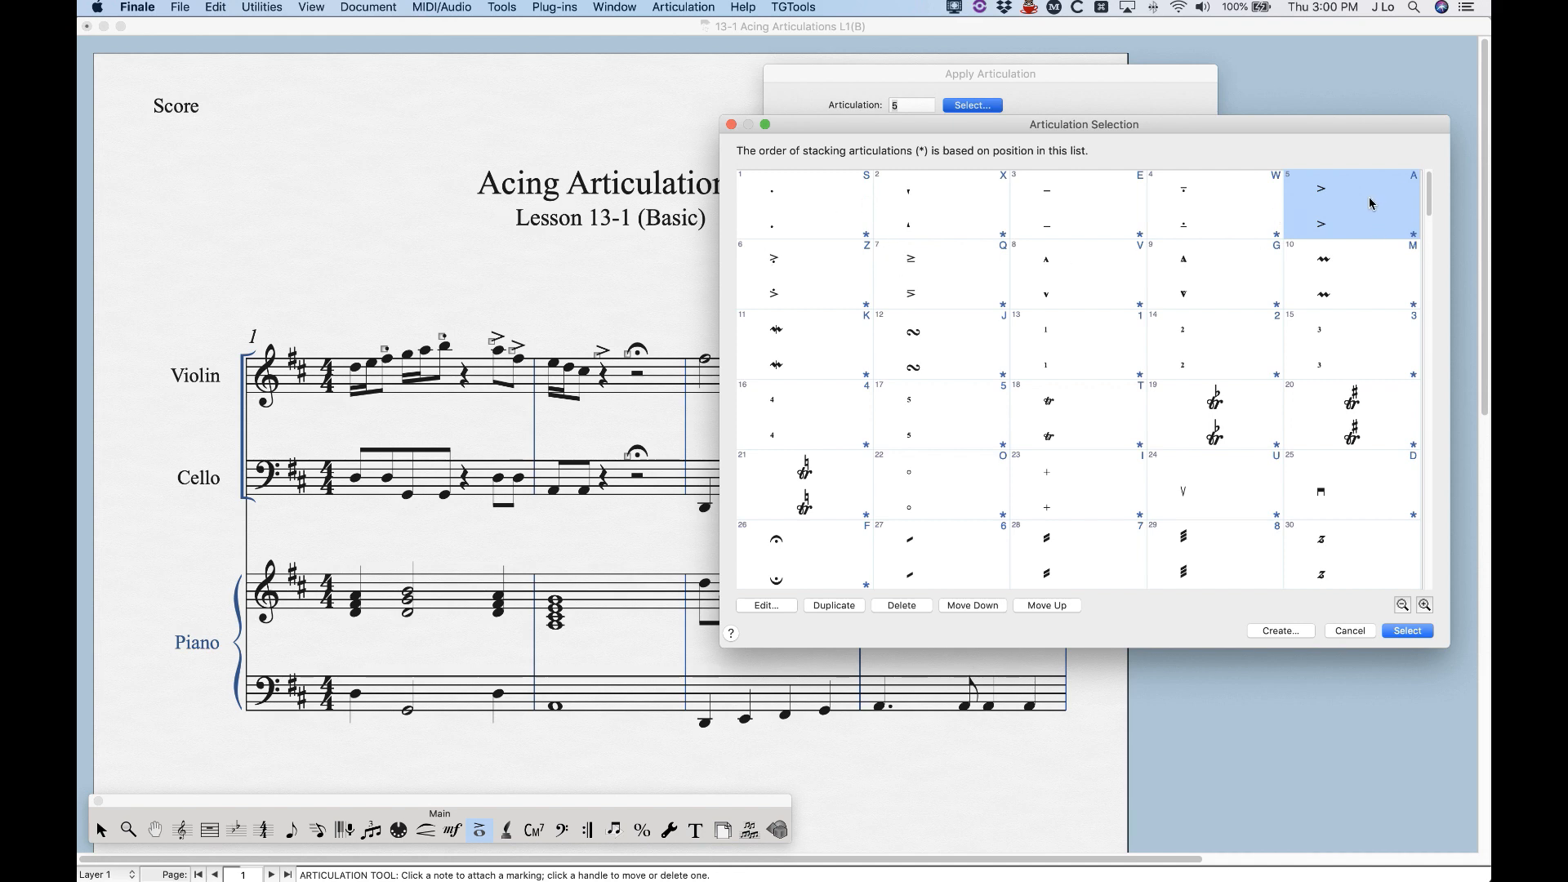
pyautogui.click(798, 190)
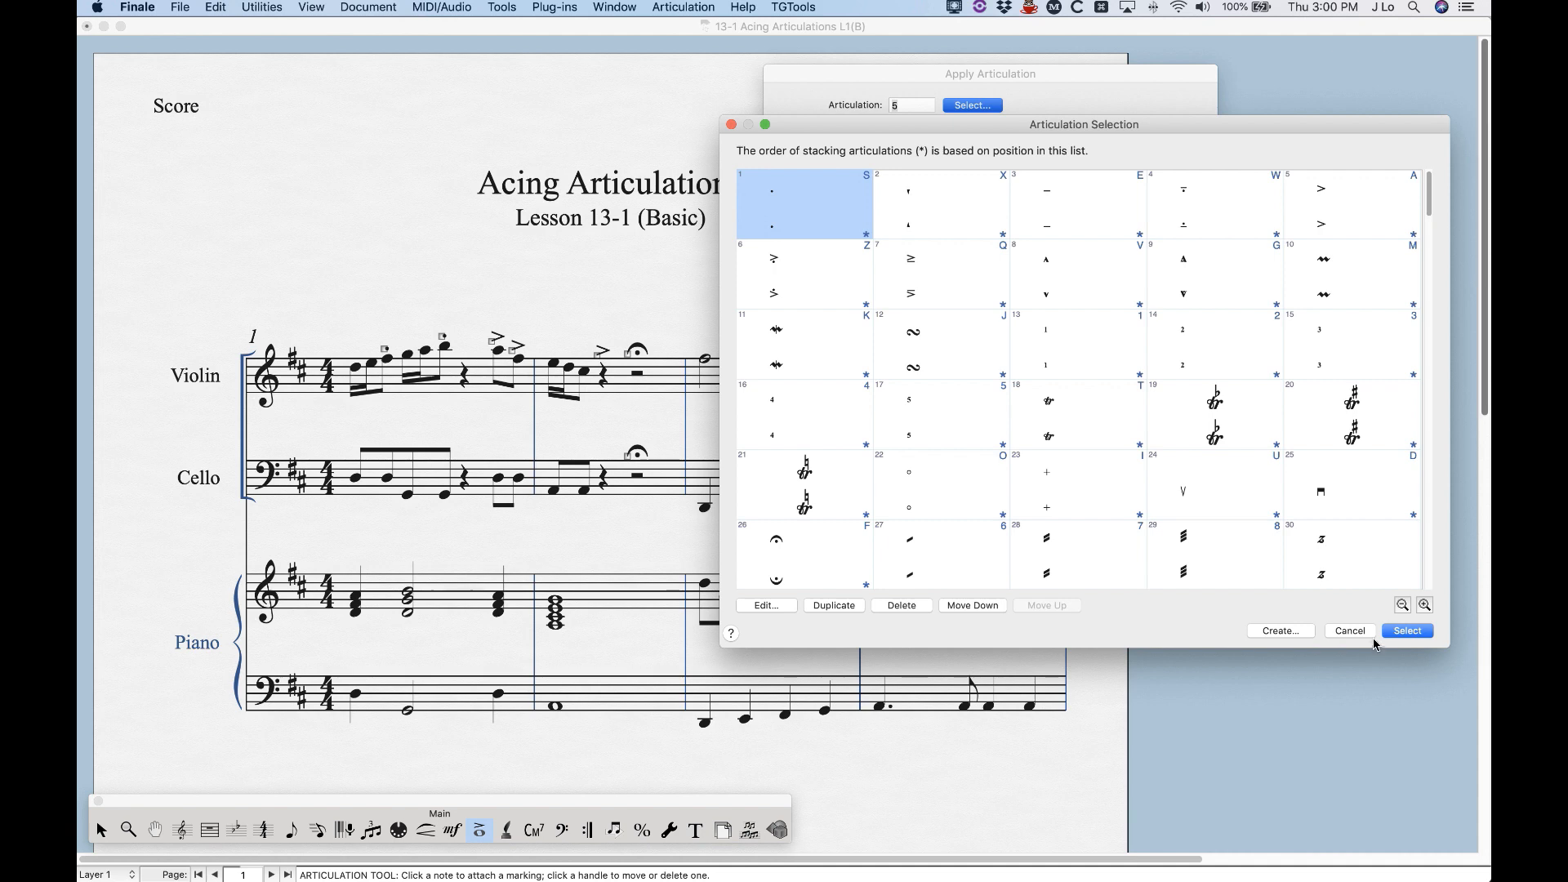
pyautogui.click(1405, 631)
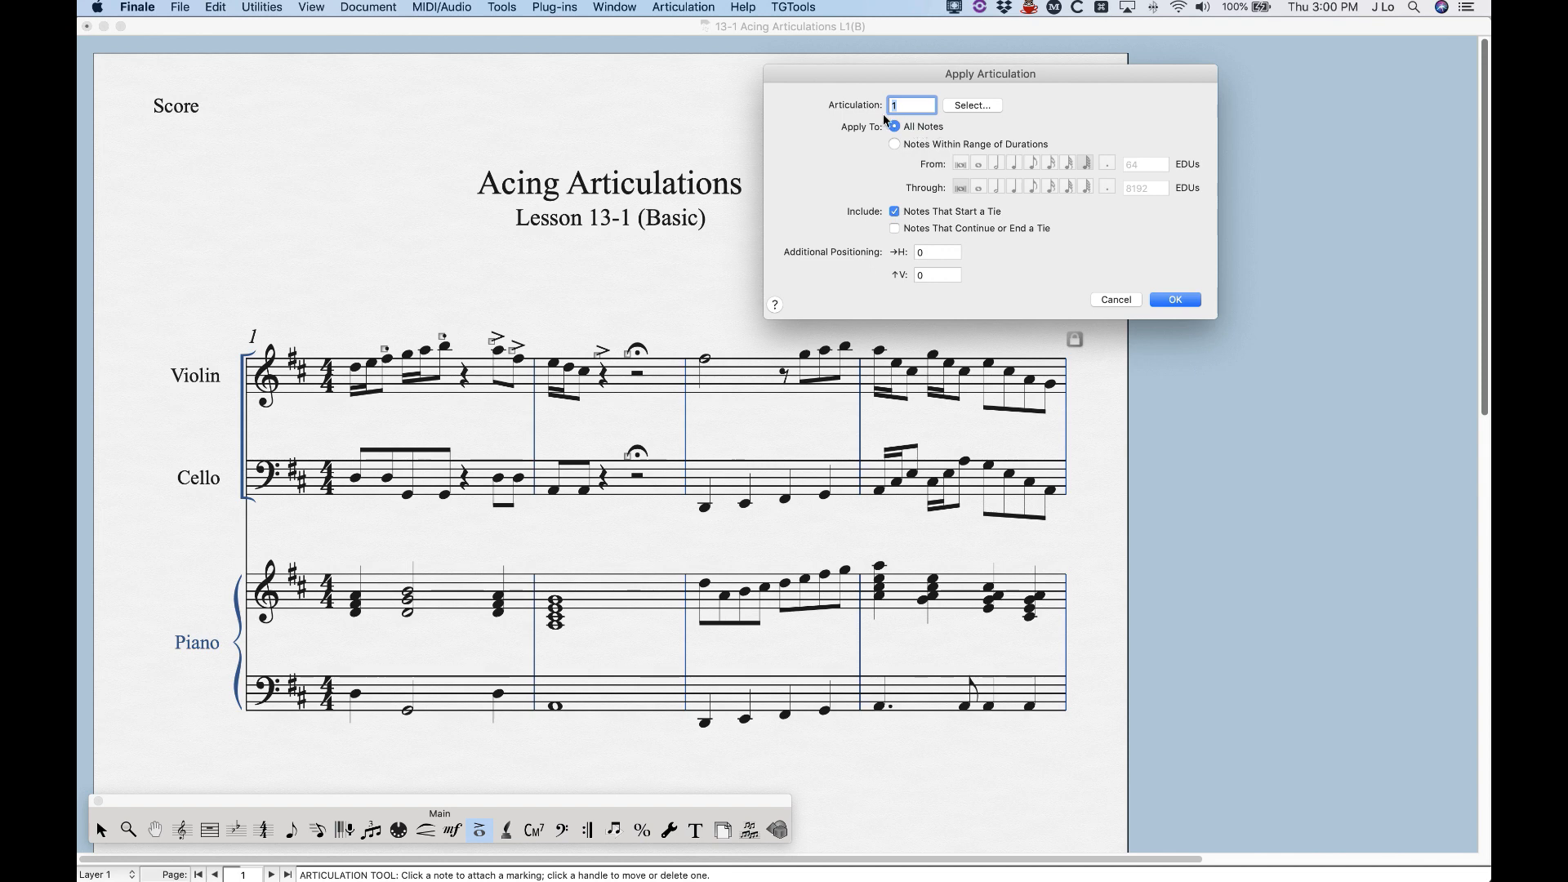
pyautogui.click(1178, 299)
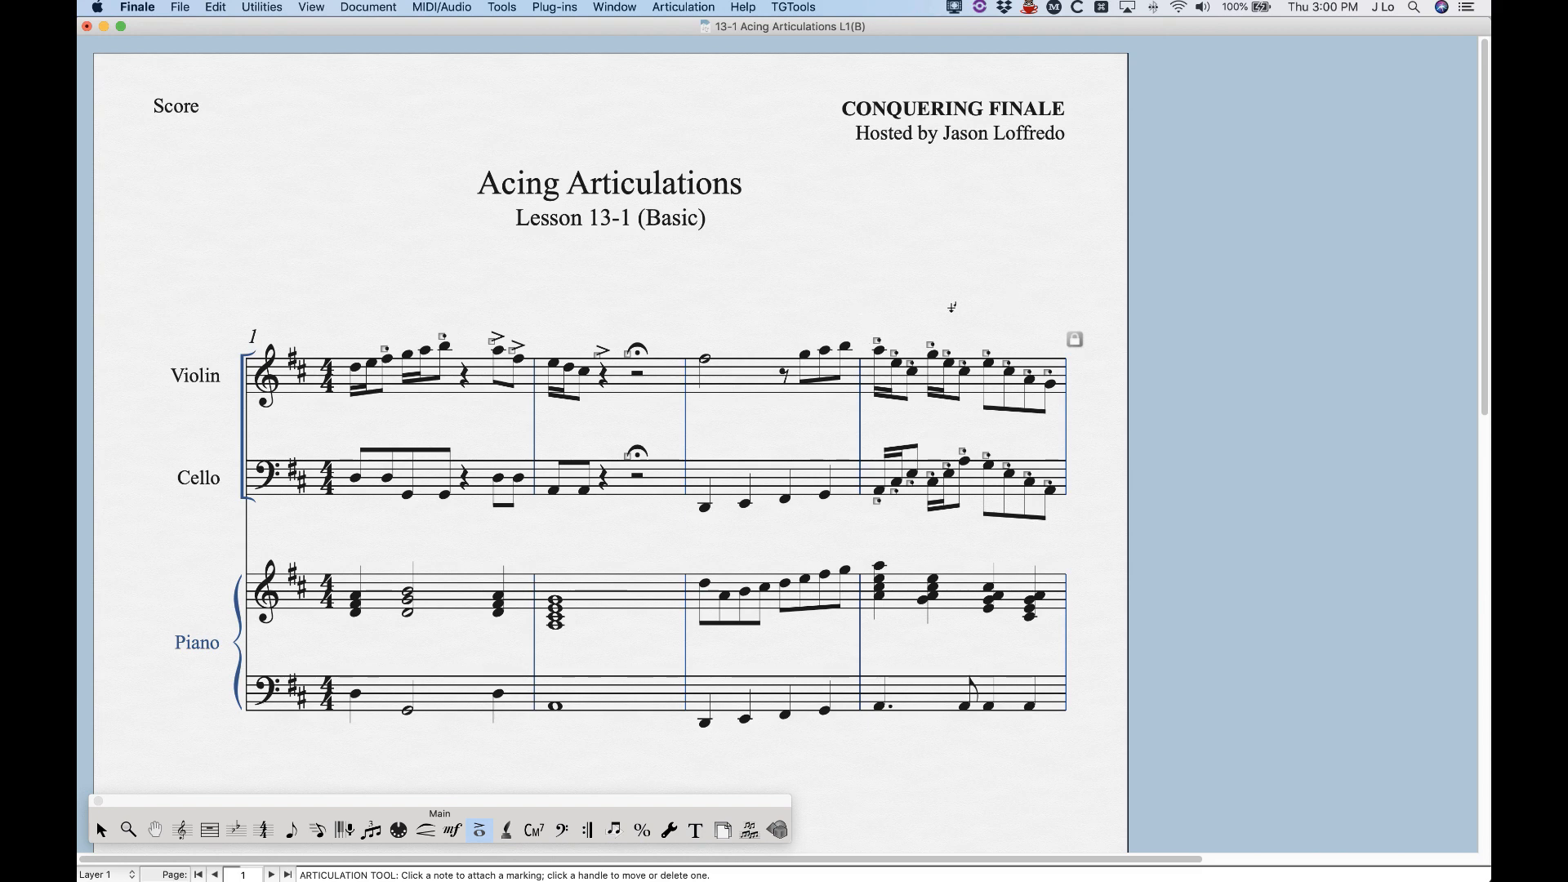
# Step: Undo the staccatos in measure 4, enclose its violin and cello notes again, and limit the marking to notes within a range of durations
pyautogui.press('super+z')
pyautogui.moveTo(863, 347); pyautogui.dragTo(1062, 509)
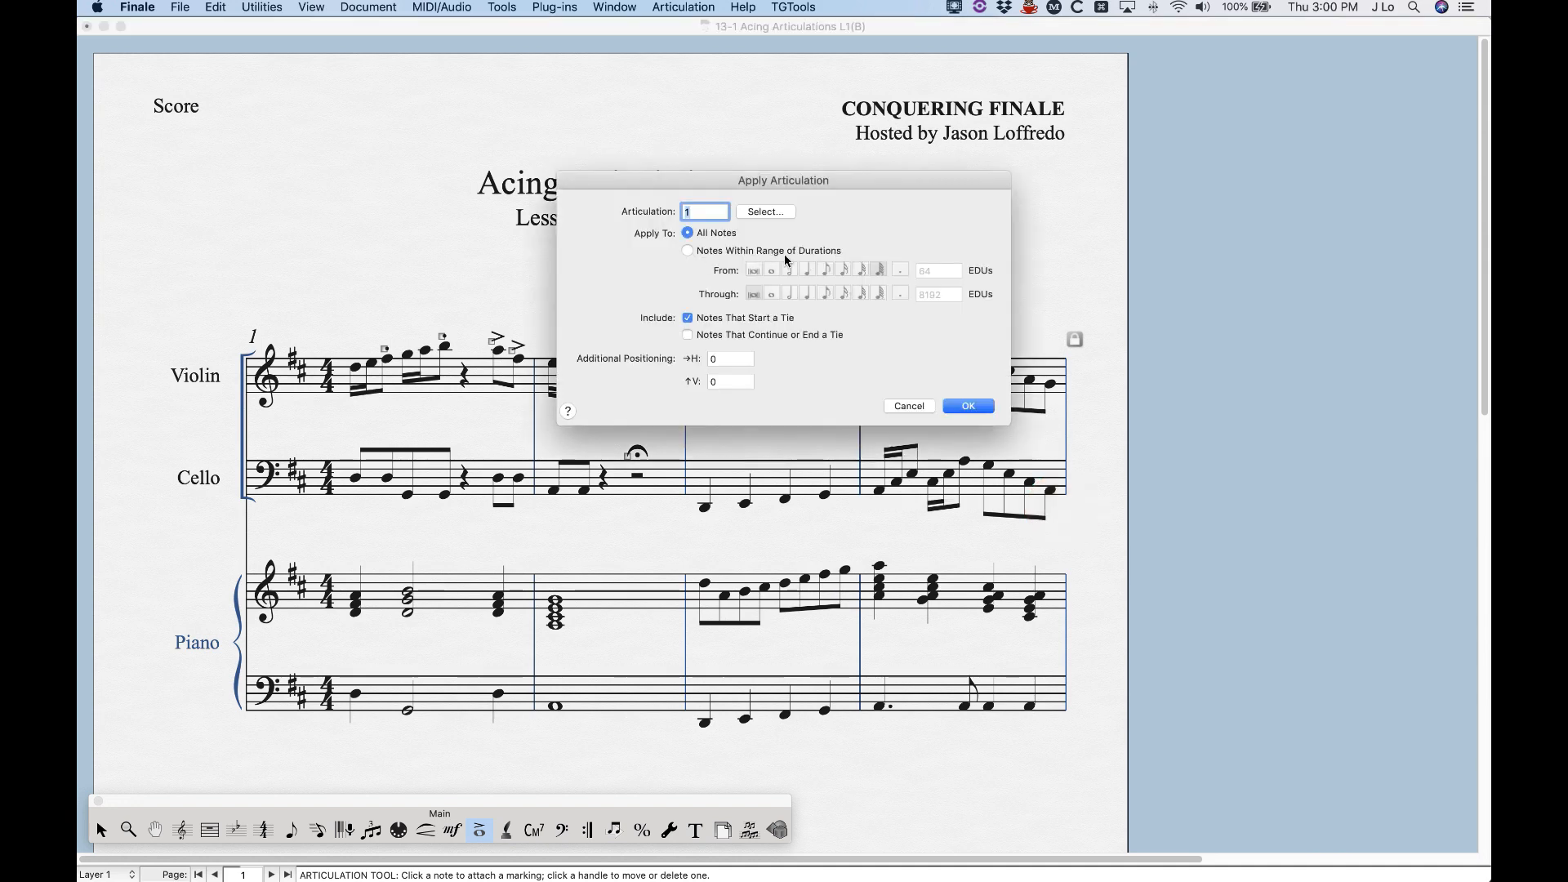
pyautogui.click(688, 251)
pyautogui.moveTo(800, 180); pyautogui.dragTo(1006, 51)
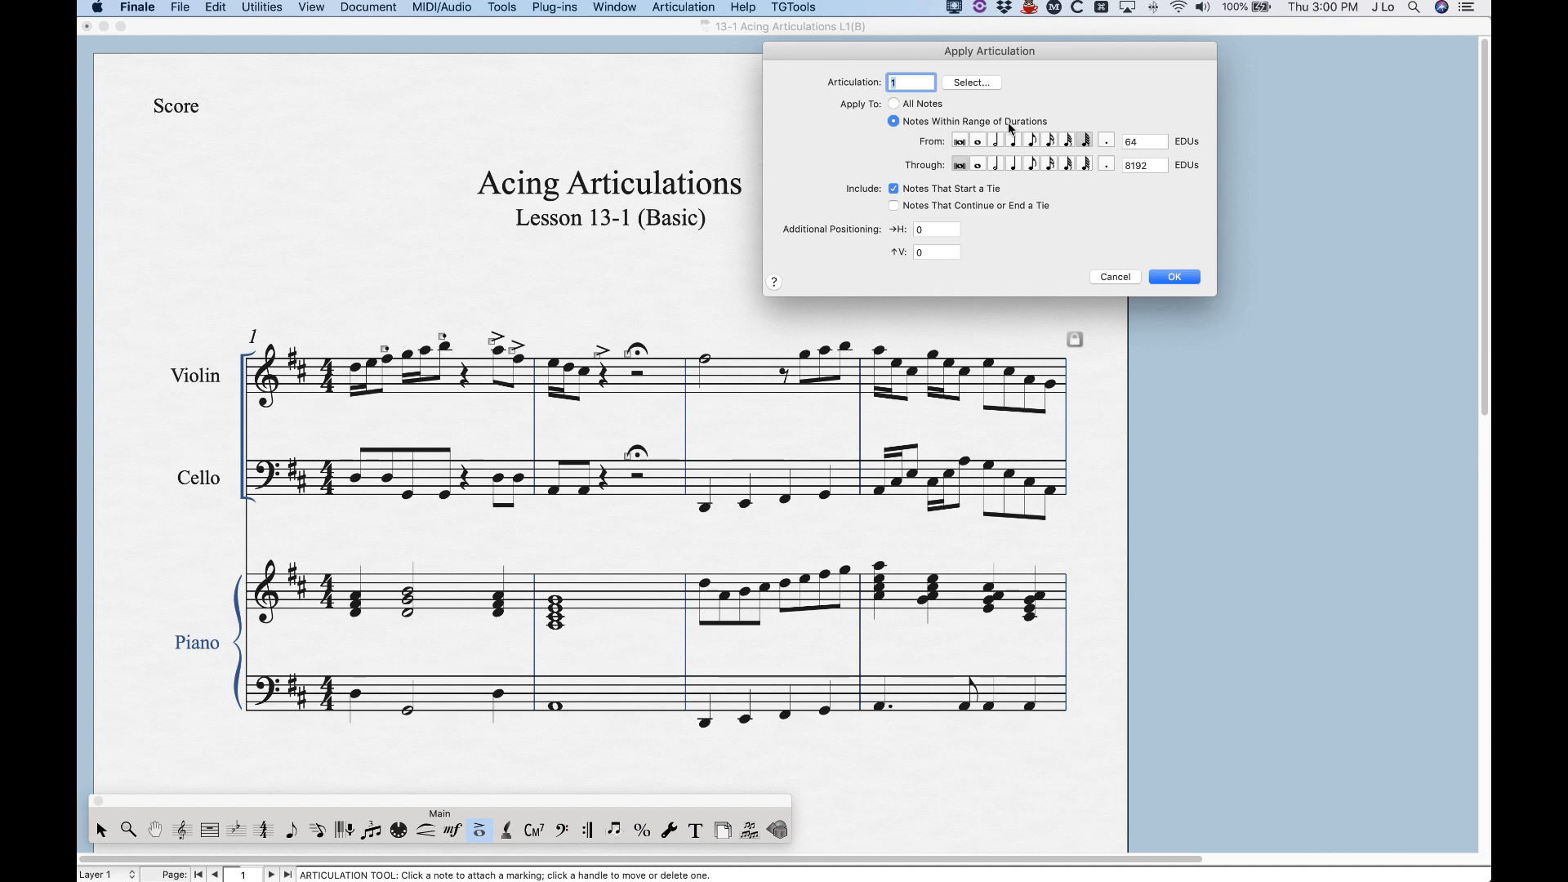
# Step: Set both ends of the duration range to eighth notes (512 EDUs) and apply staccato, articulation 1, to measure 4 of the violin and cello
pyautogui.click(1033, 143)
pyautogui.click(1032, 165)
pyautogui.click(1052, 143)
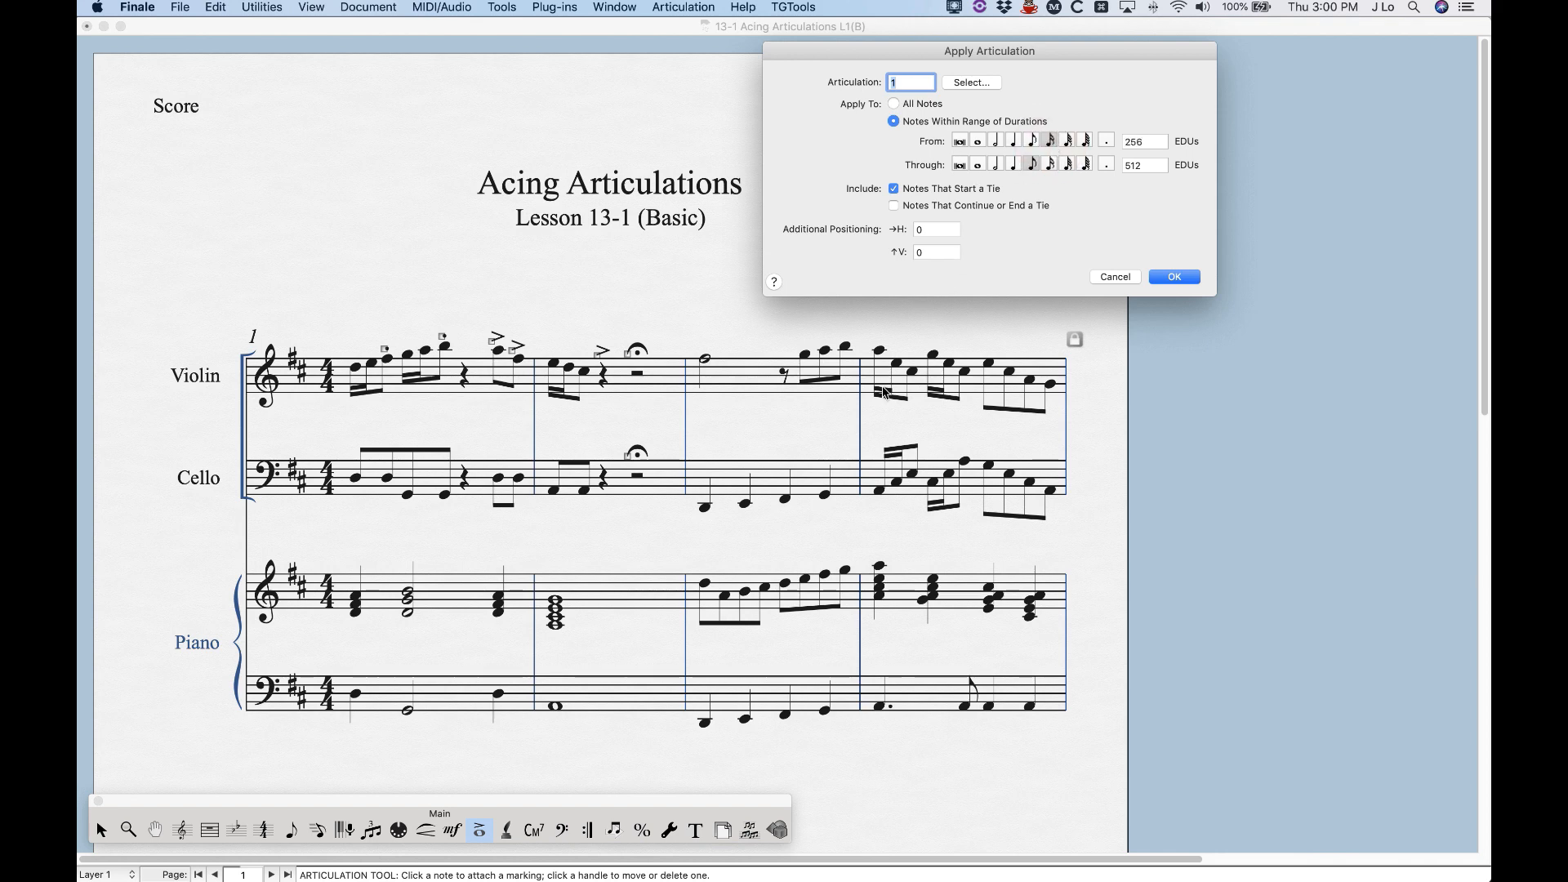
pyautogui.click(1034, 143)
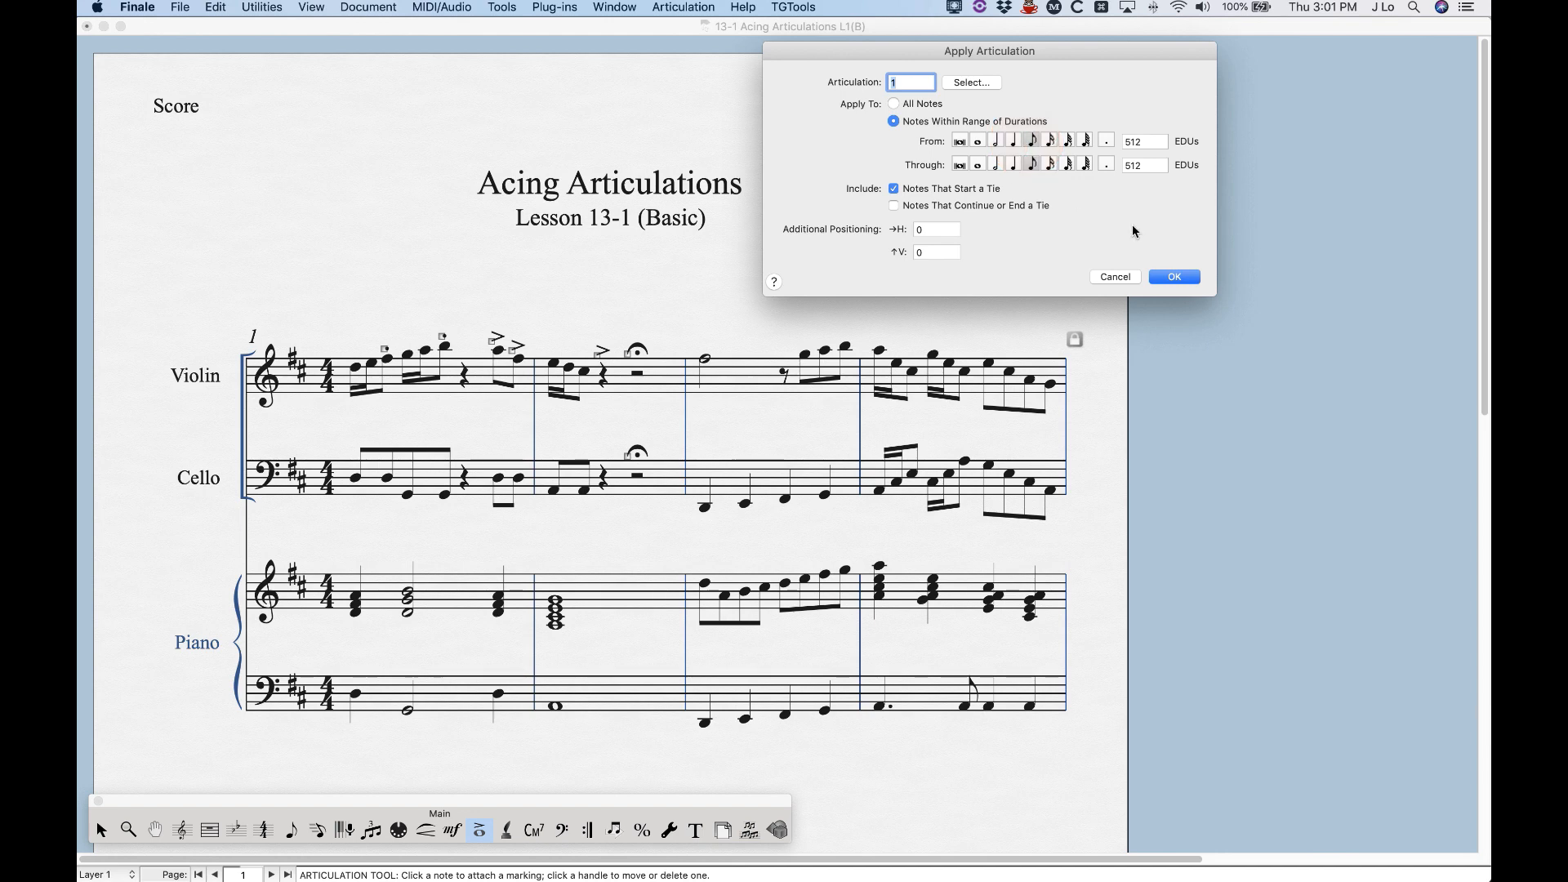
pyautogui.click(1176, 277)
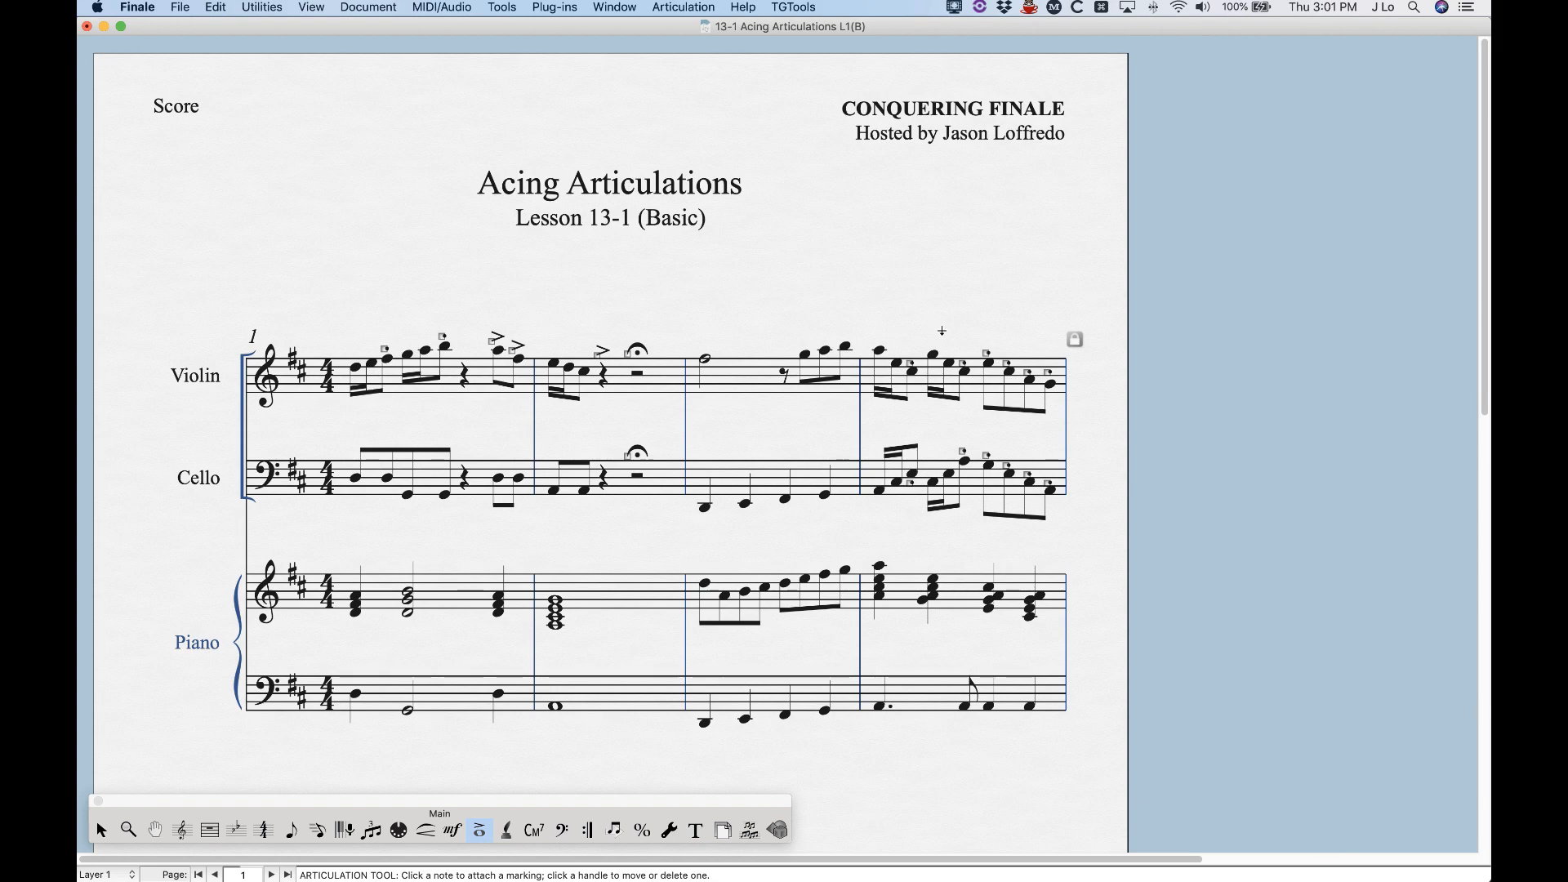
# Step: Apply the accent, articulation 5, to all notes in the second-to-last measure of both piano staves
pyautogui.press('super+equal')
pyautogui.press('super+equal')
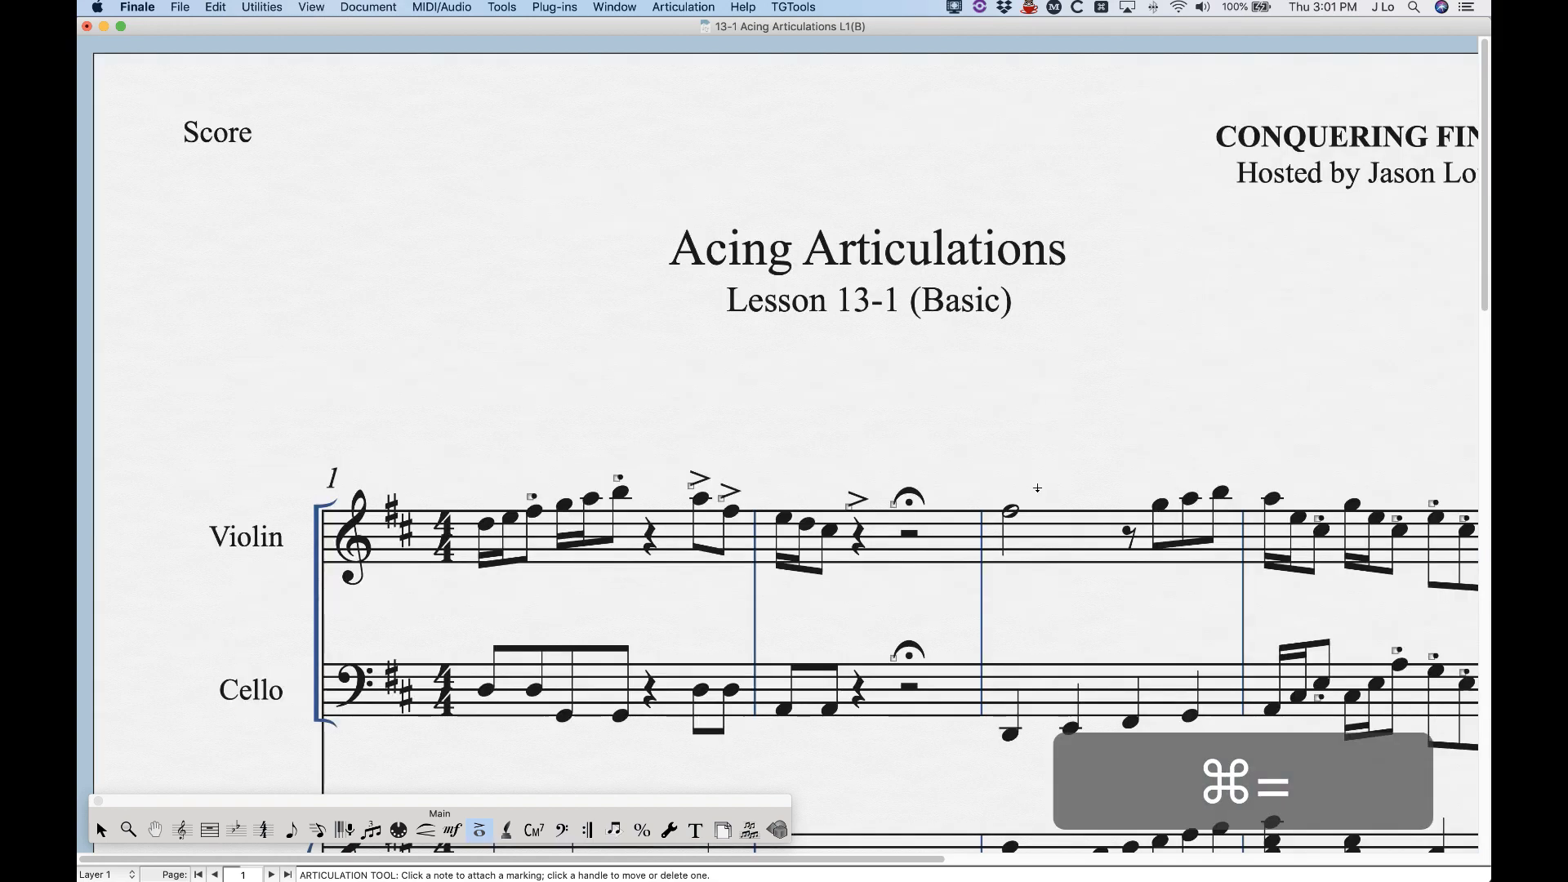
pyautogui.hscroll(5, 957, 471)
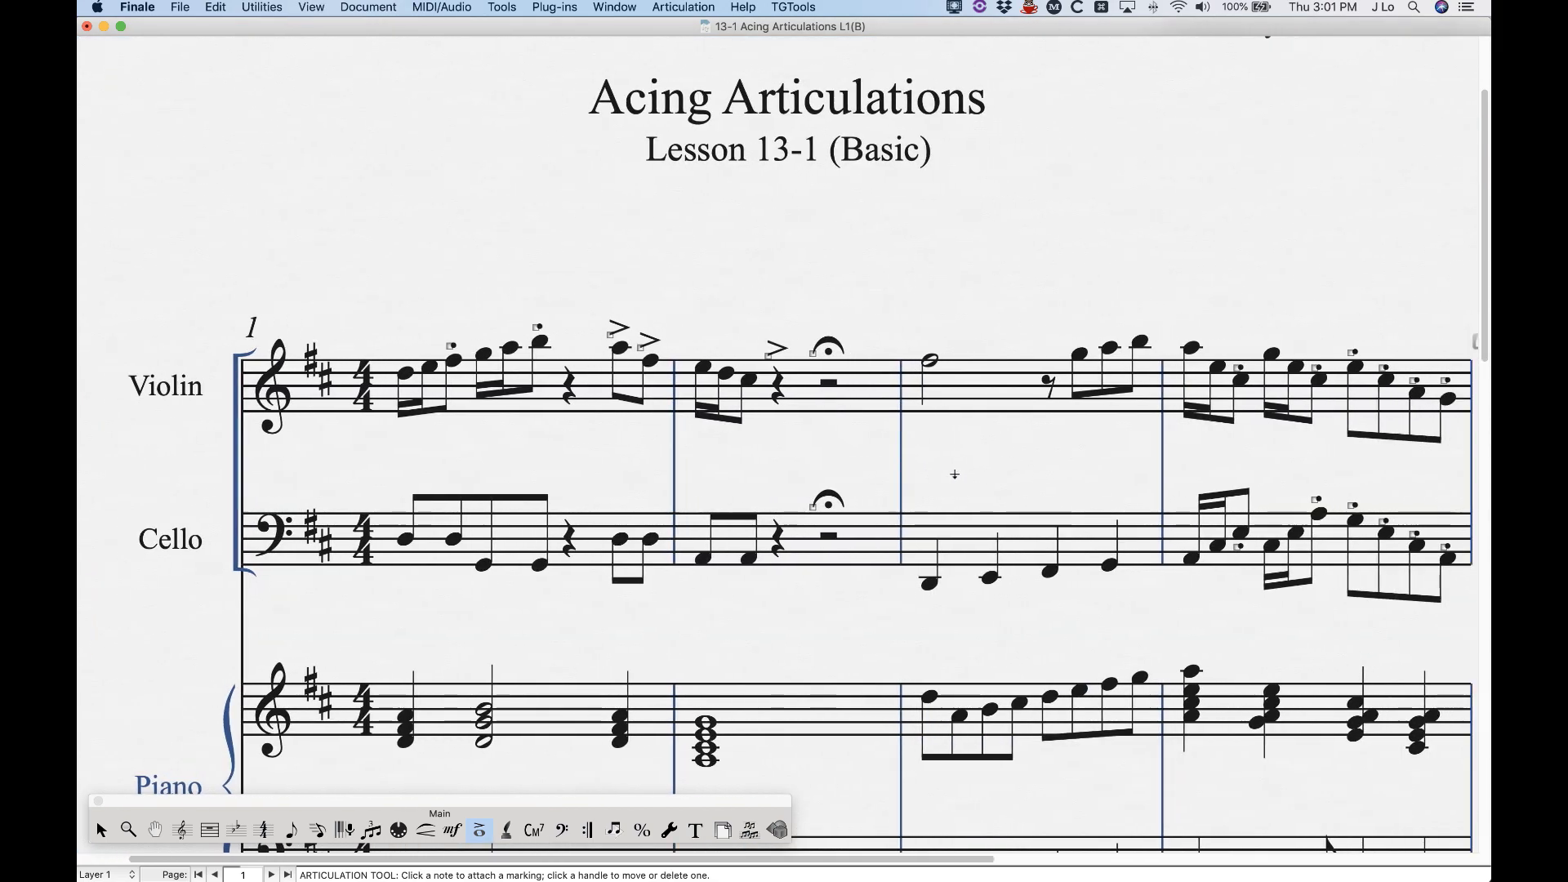
pyautogui.hscroll(1, 956, 472)
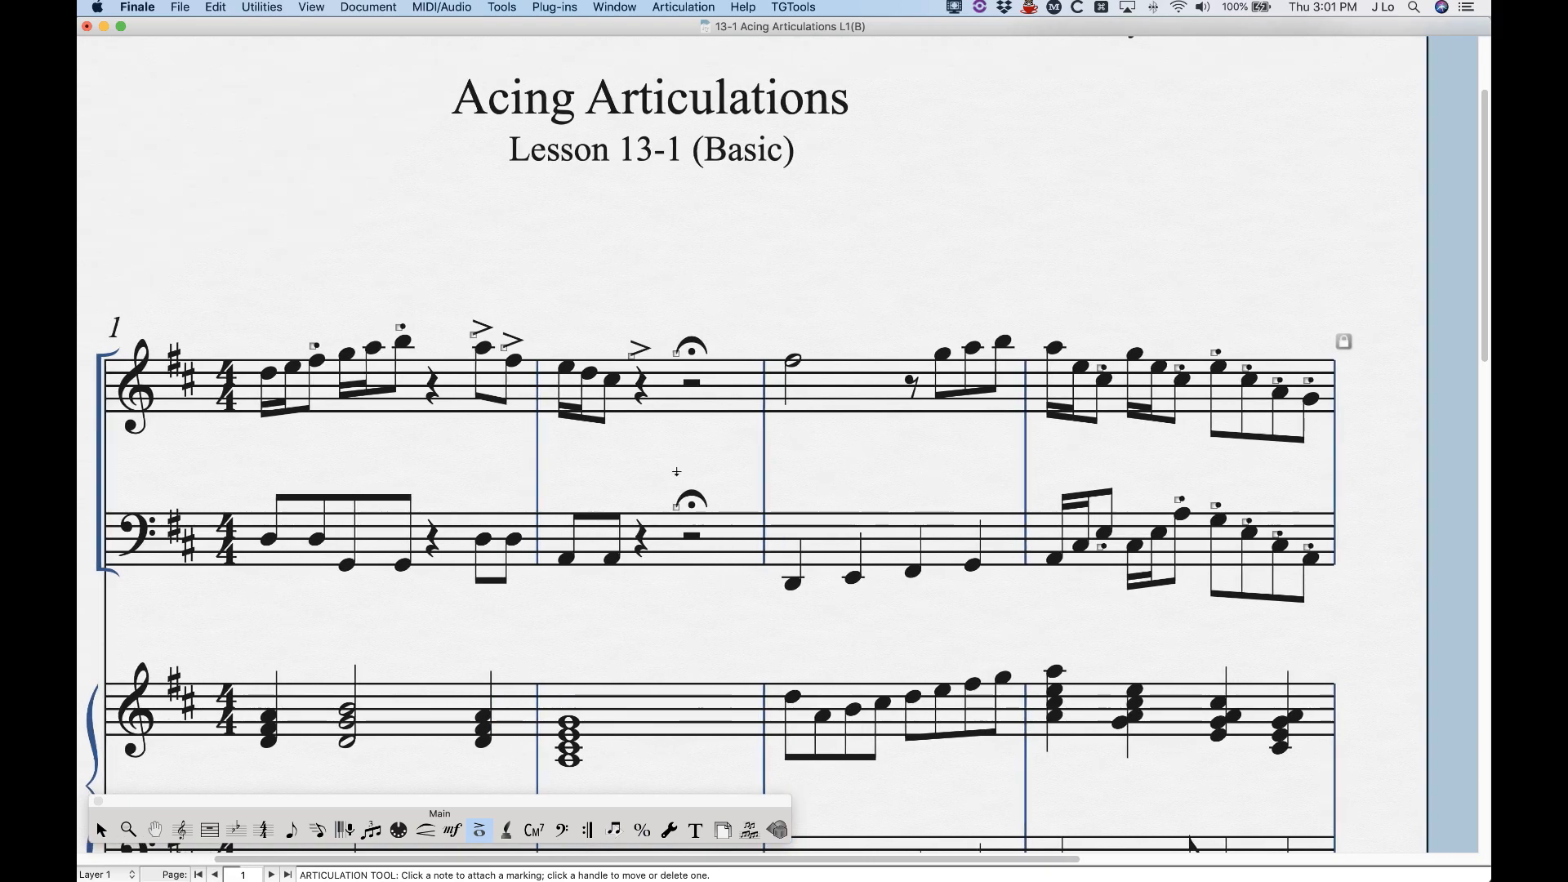
pyautogui.scroll(-10, 676, 470)
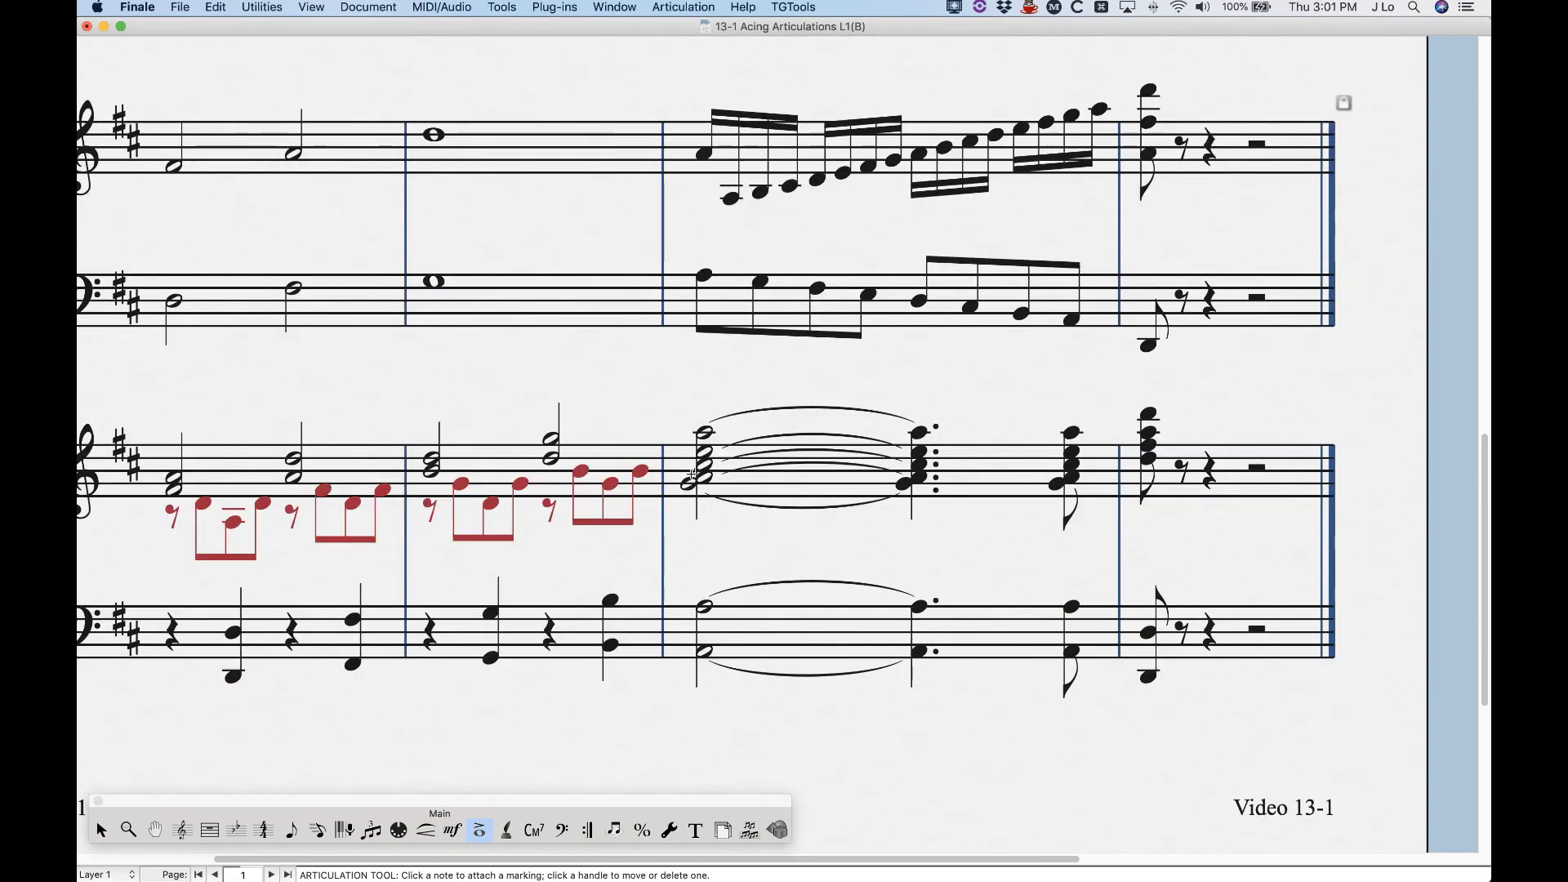
pyautogui.moveTo(665, 422); pyautogui.dragTo(1106, 644)
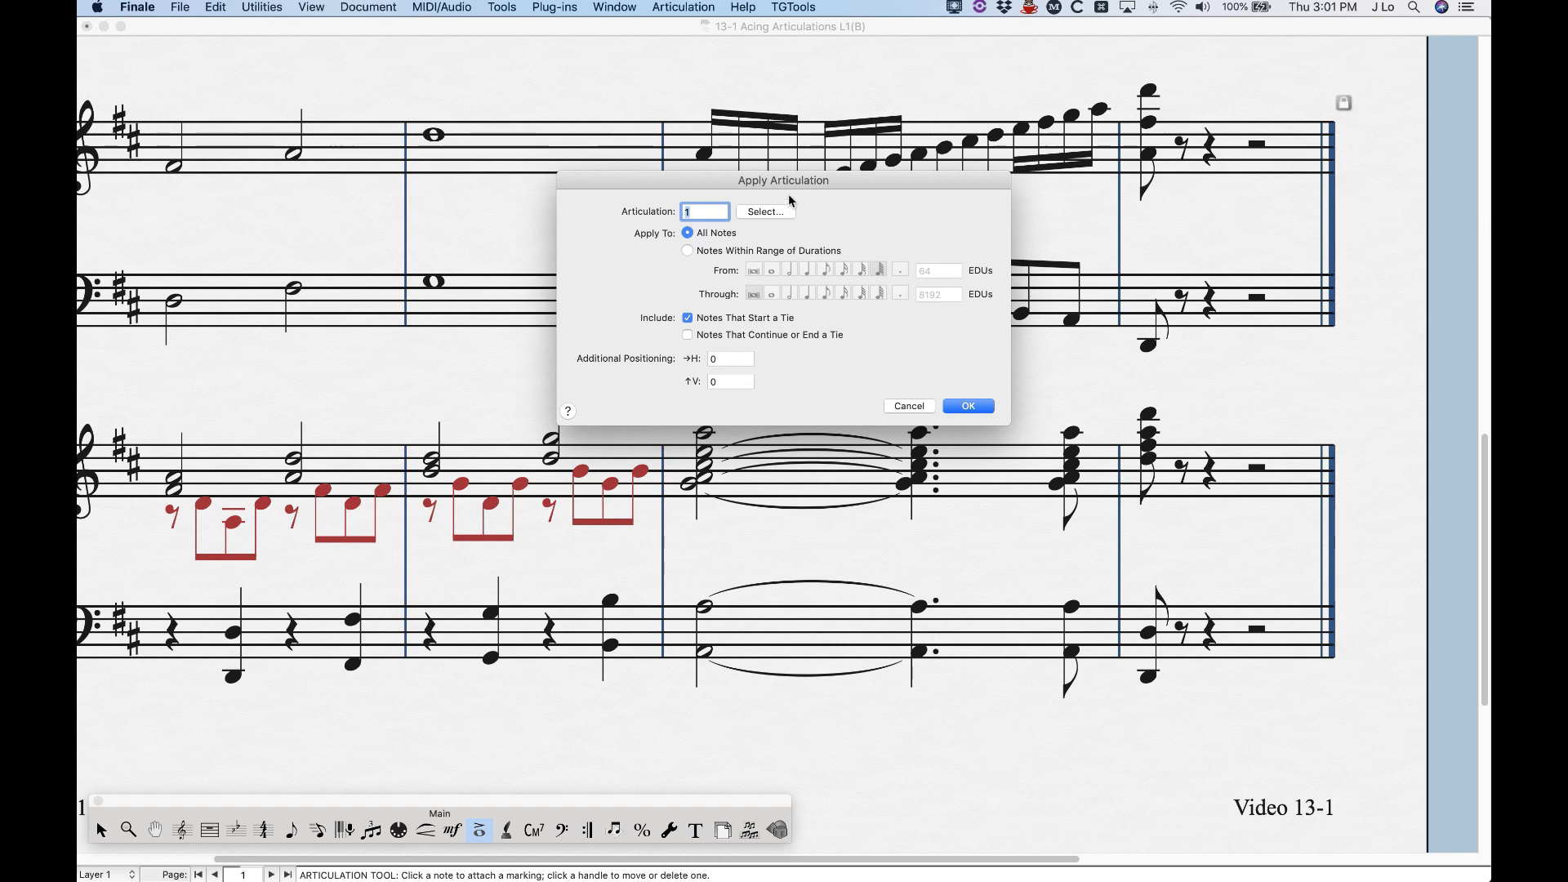
pyautogui.moveTo(794, 191); pyautogui.dragTo(1068, 117)
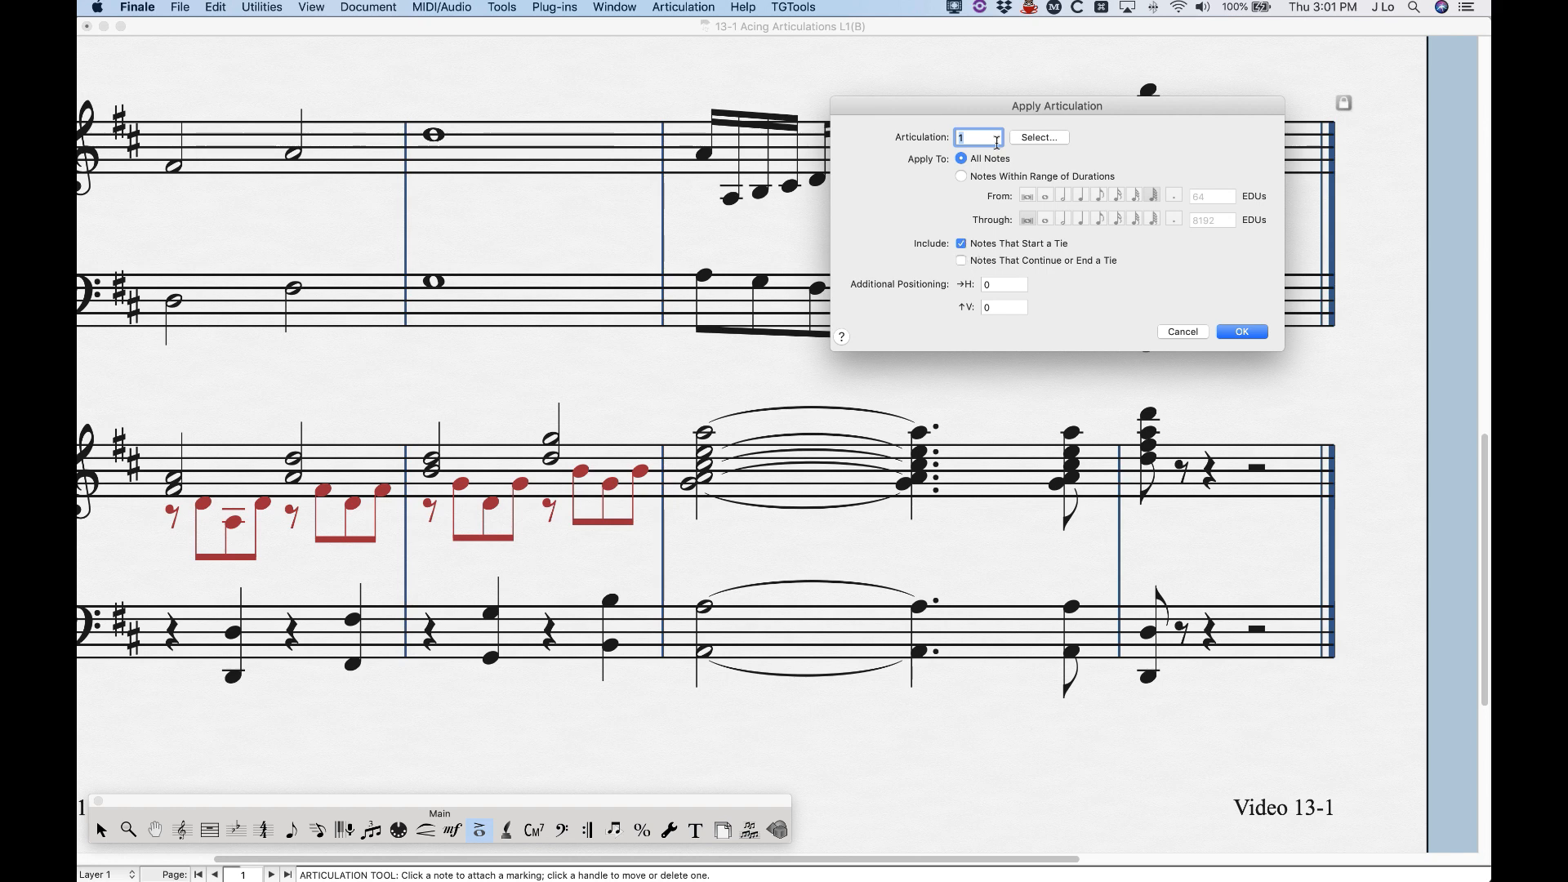
pyautogui.write('5')
pyautogui.click(1242, 331)
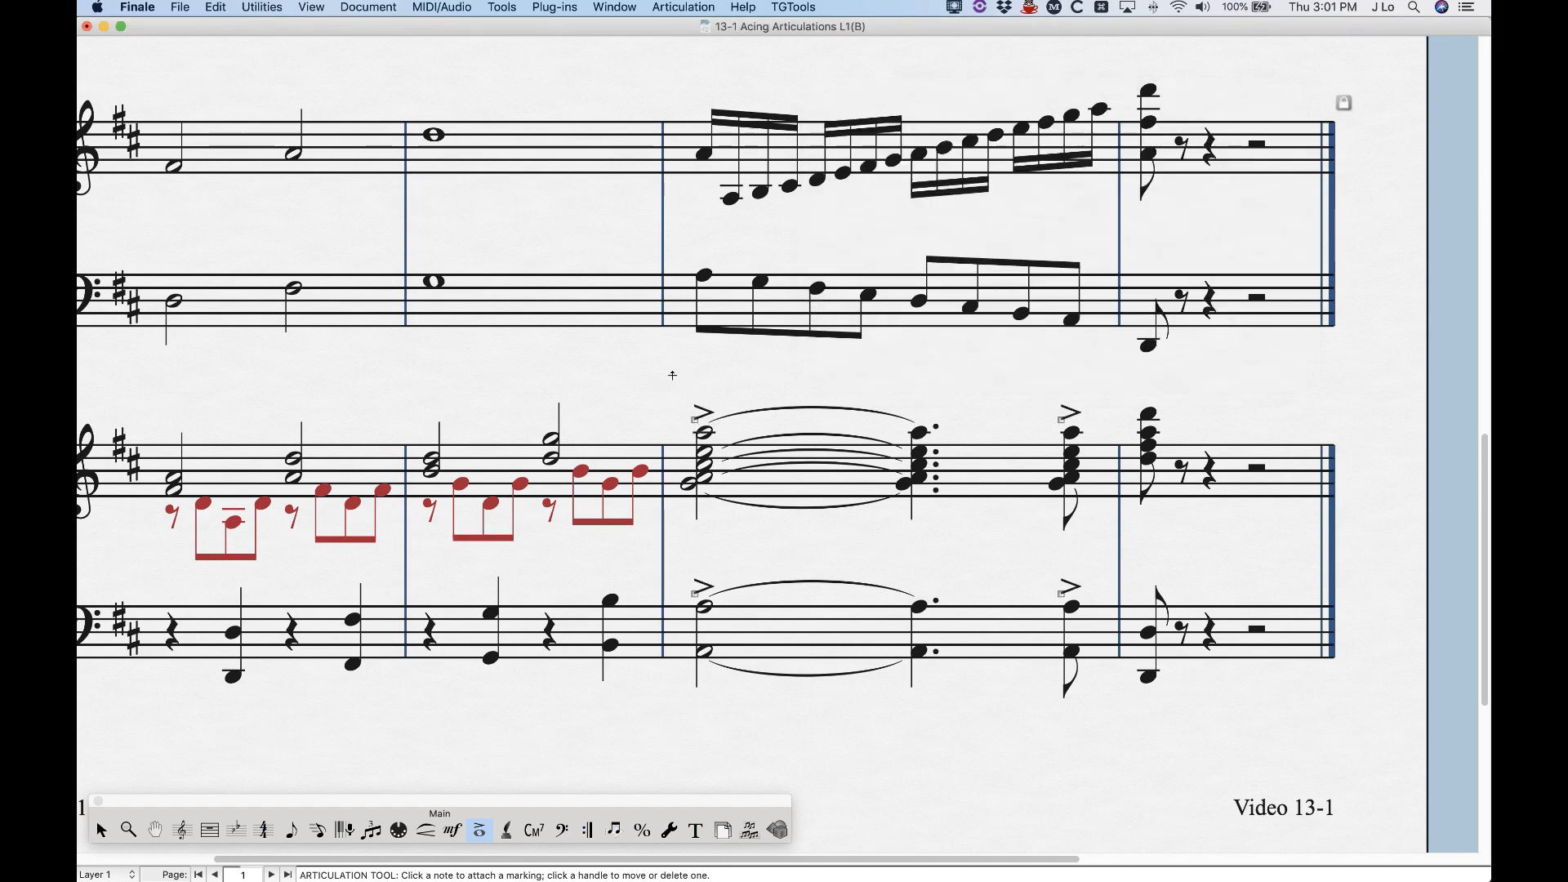
# Step: Undo the piano accents, enclose the same second-to-last measure again, and include notes that continue or end a tie
pyautogui.press('super+z')
pyautogui.moveTo(672, 376); pyautogui.dragTo(1109, 698)
pyautogui.click(688, 335)
pyautogui.click(707, 182)
pyautogui.moveTo(751, 180); pyautogui.dragTo(974, 88)
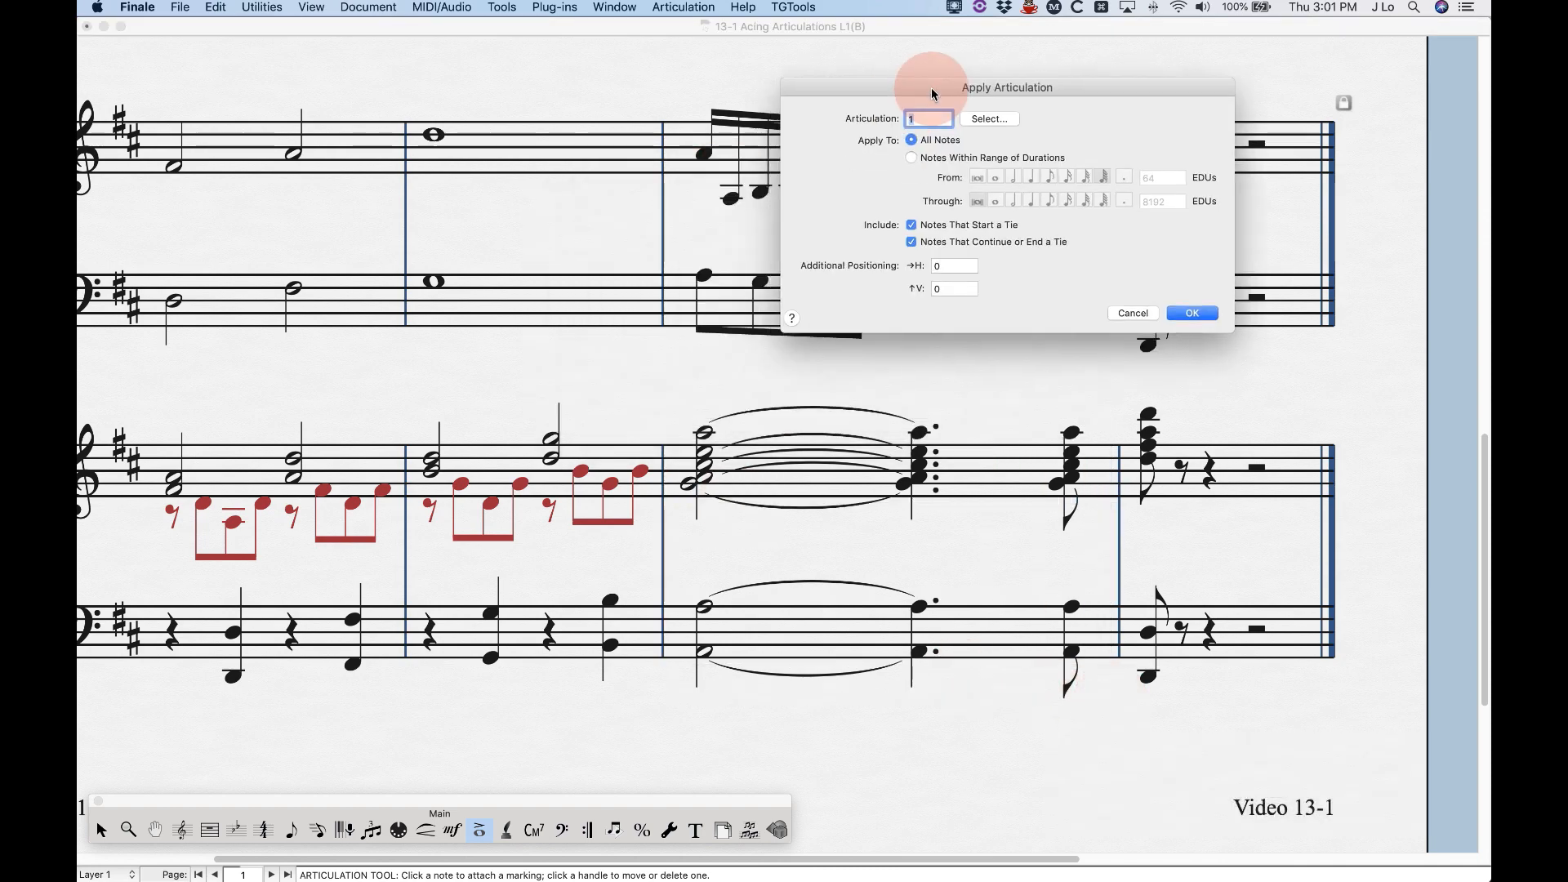
# Step: Choose the fermata, articulation 26, and apply it to all notes in the enclosed piano measure
pyautogui.click(998, 119)
pyautogui.click(841, 557)
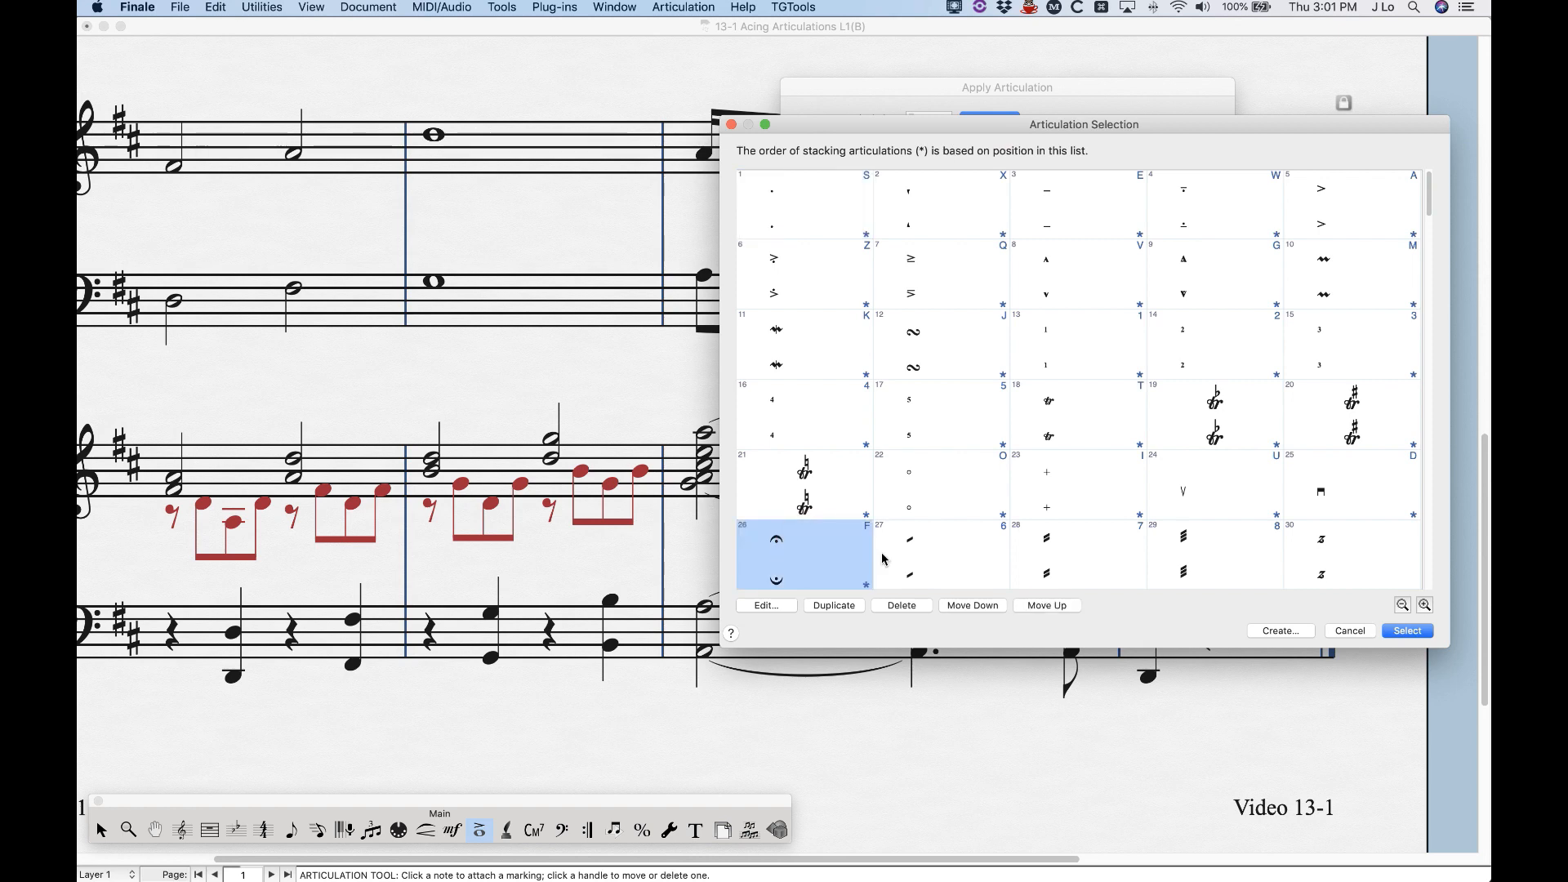
pyautogui.click(1407, 632)
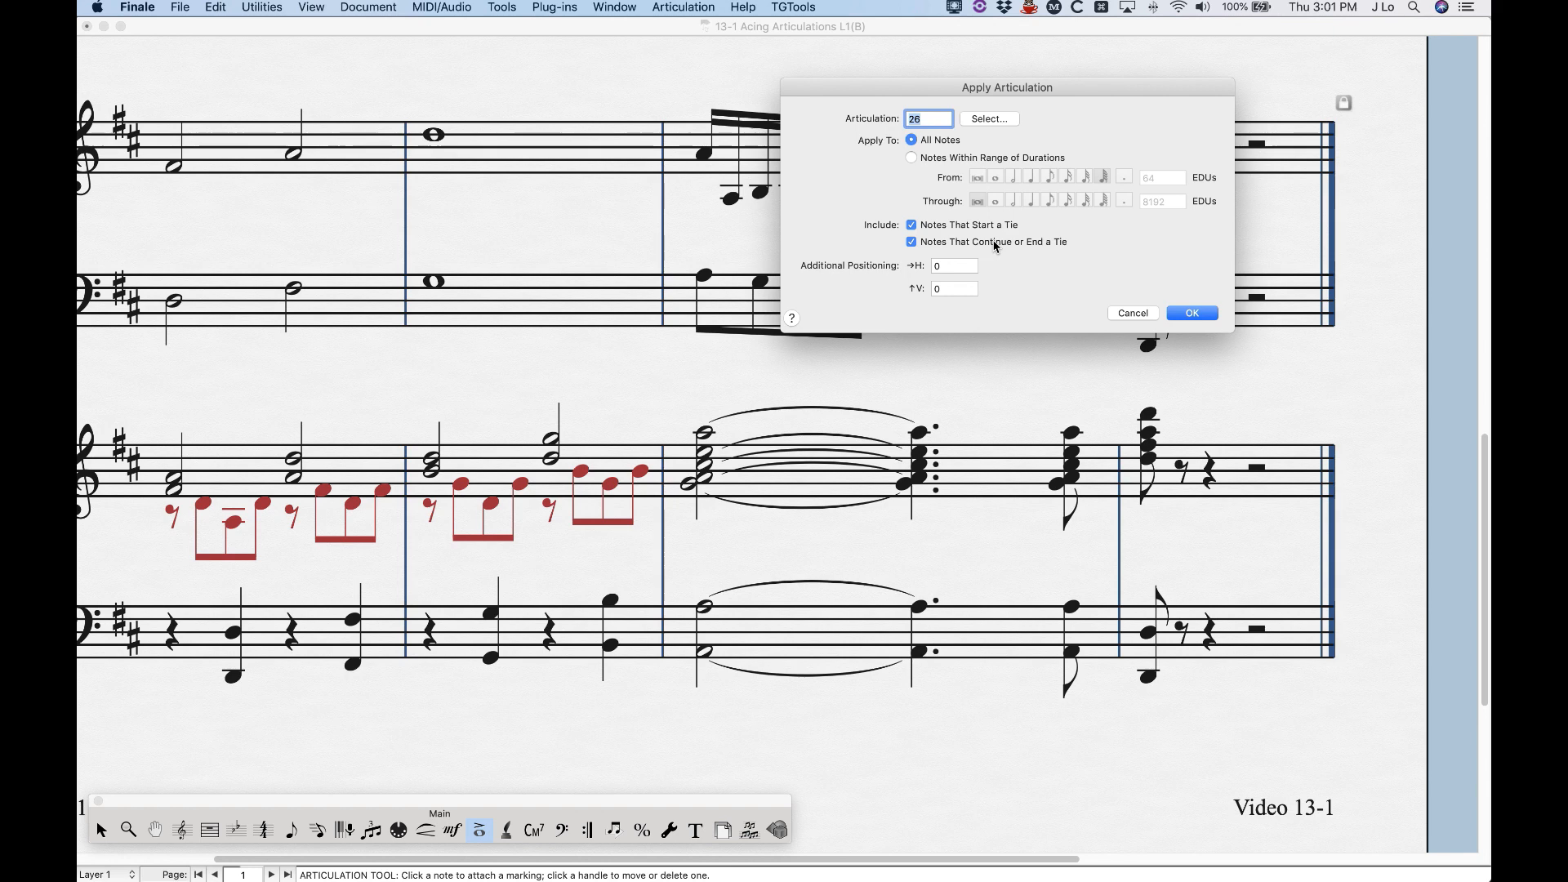
pyautogui.click(1191, 313)
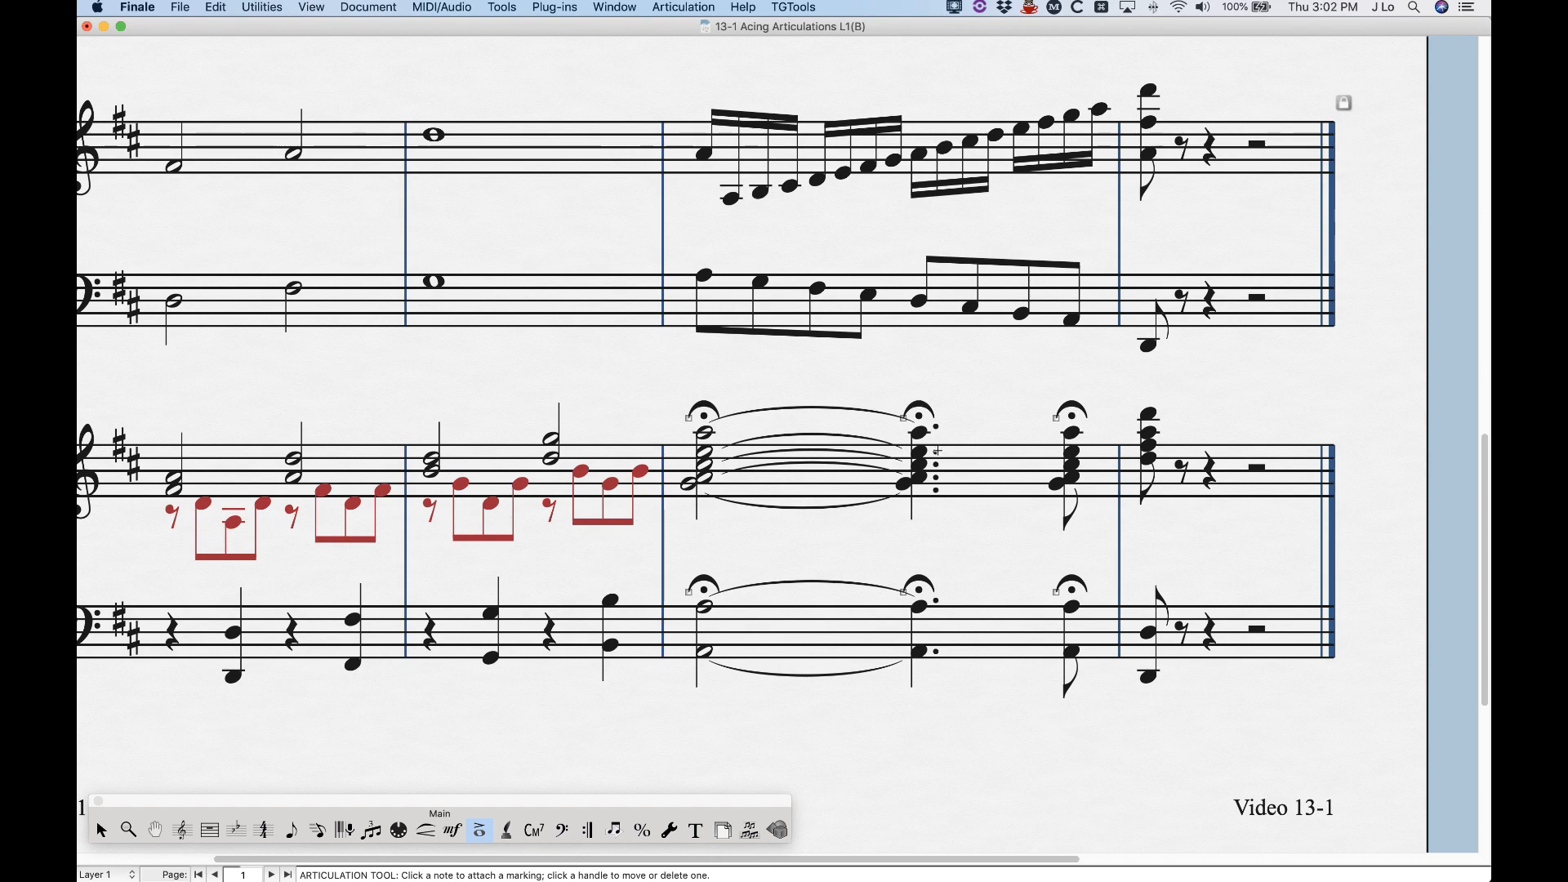
# Step: Undo the fermatas and apply accents, articulation 5, to the same piano measure, excluding notes that start, continue or end a tie
pyautogui.press('cmd+z')
pyautogui.moveTo(673, 402); pyautogui.dragTo(1064, 676)
pyautogui.click(688, 318)
pyautogui.click(689, 320)
pyautogui.write('5')
pyautogui.moveTo(689, 179); pyautogui.dragTo(840, 98)
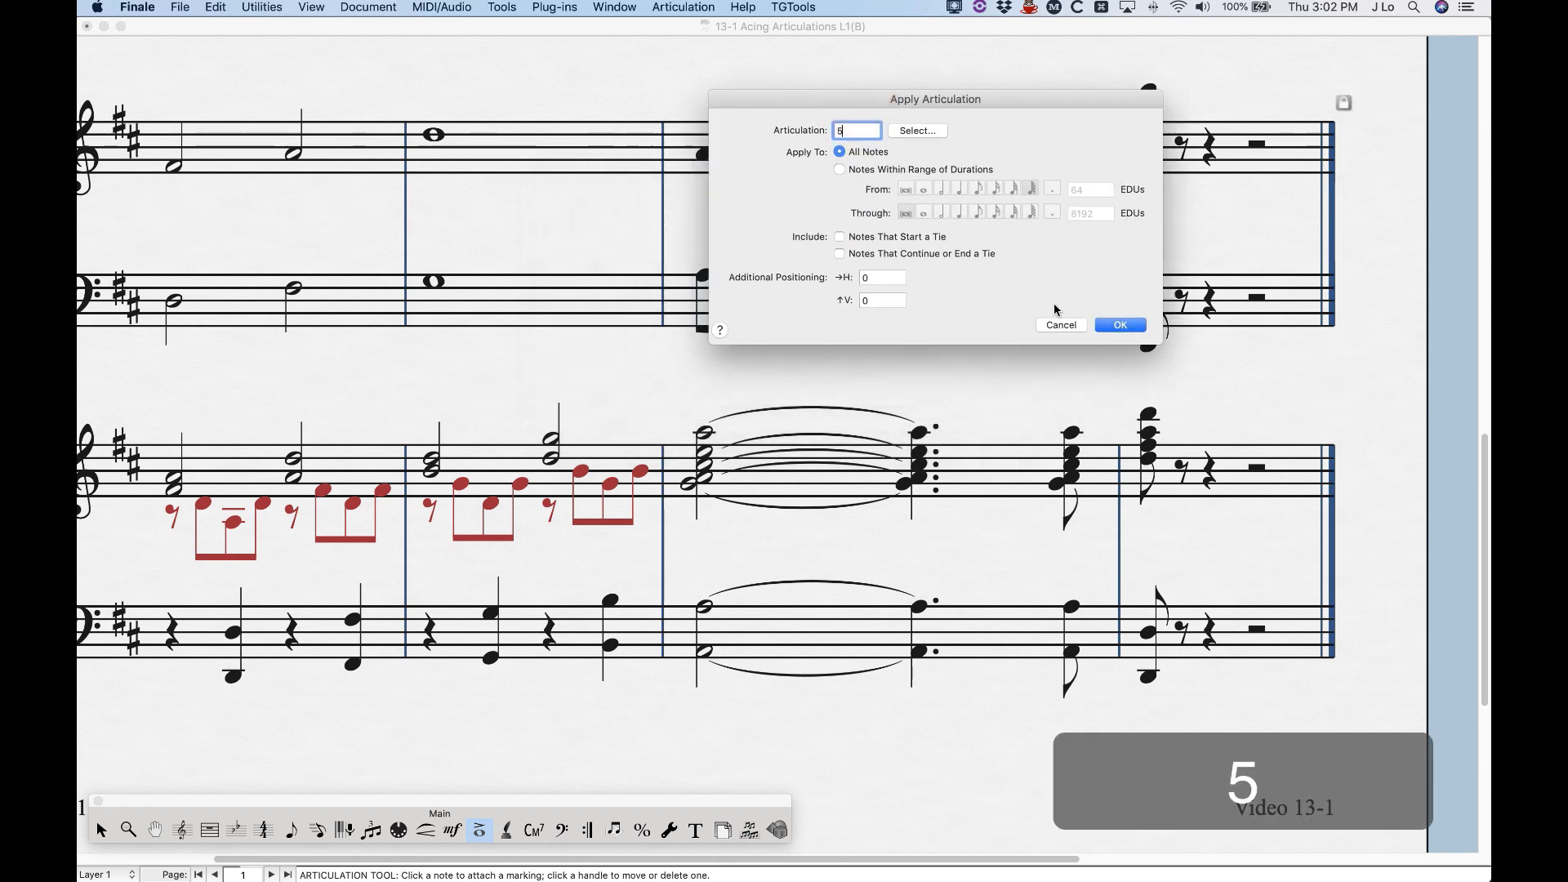
pyautogui.click(1119, 324)
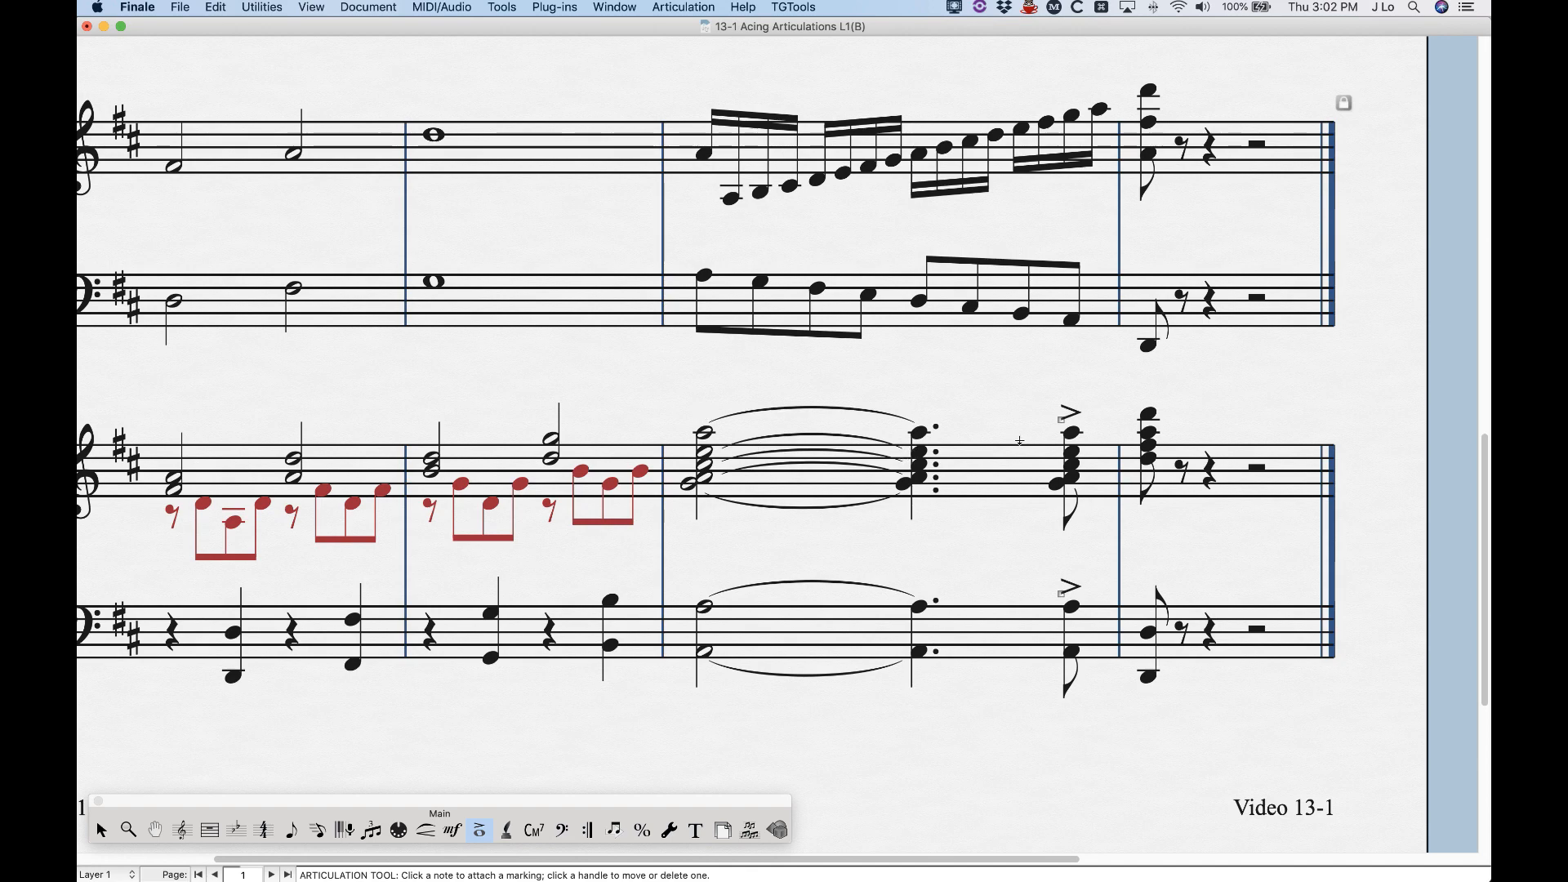
# Step: Undo the piano accents and apply staccatos to the same measure with a horizontal additional positioning of -.2
pyautogui.press('super+z')
pyautogui.moveTo(670, 403); pyautogui.dragTo(1100, 663)
pyautogui.moveTo(663, 185); pyautogui.dragTo(877, 114)
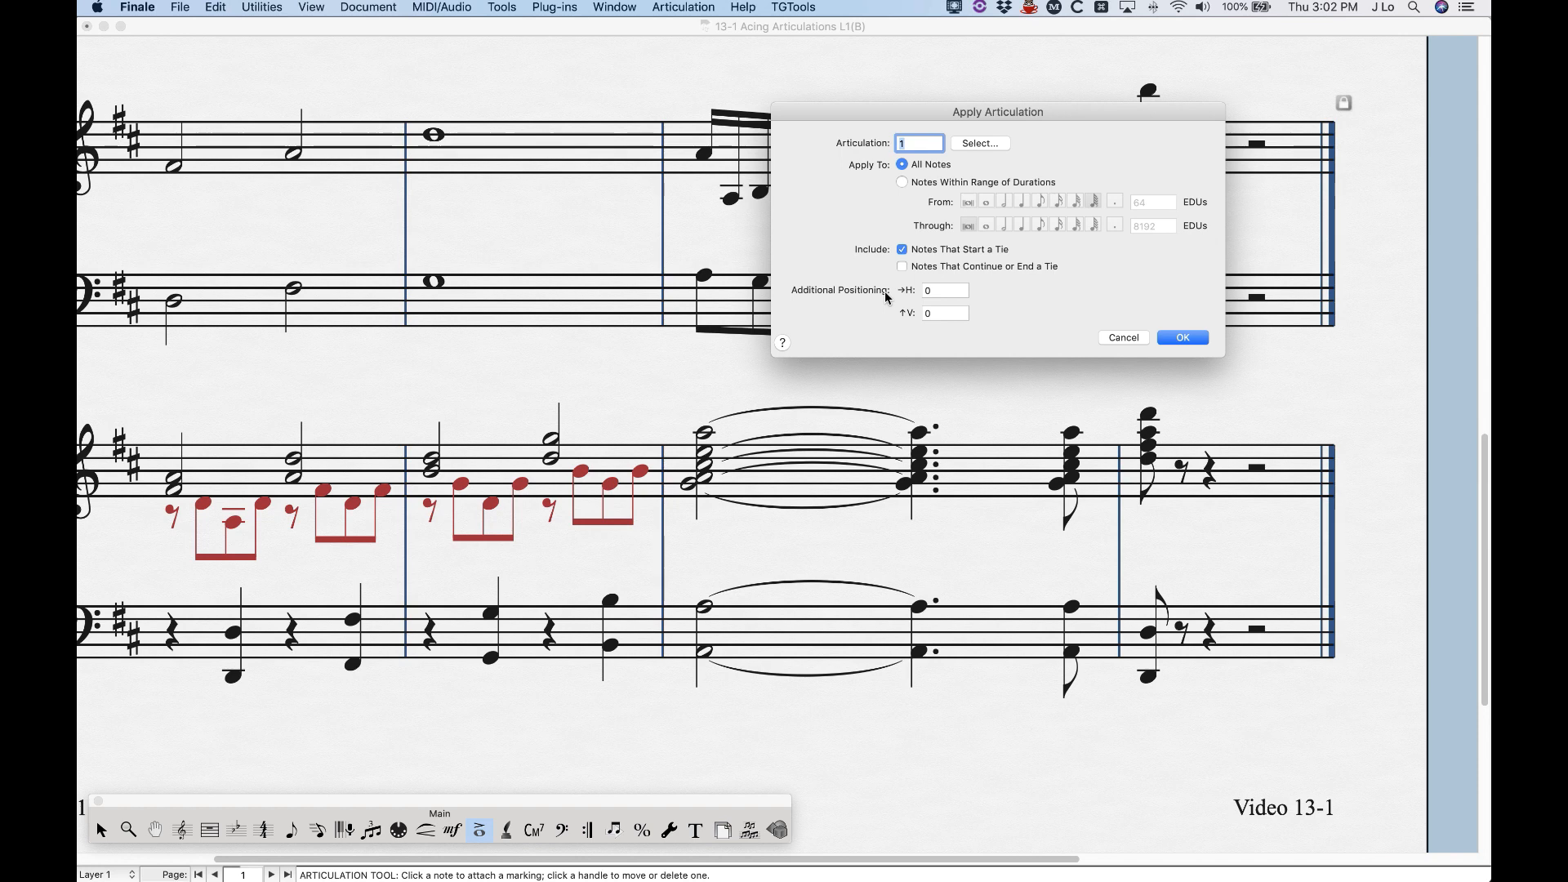
pyautogui.click(943, 292)
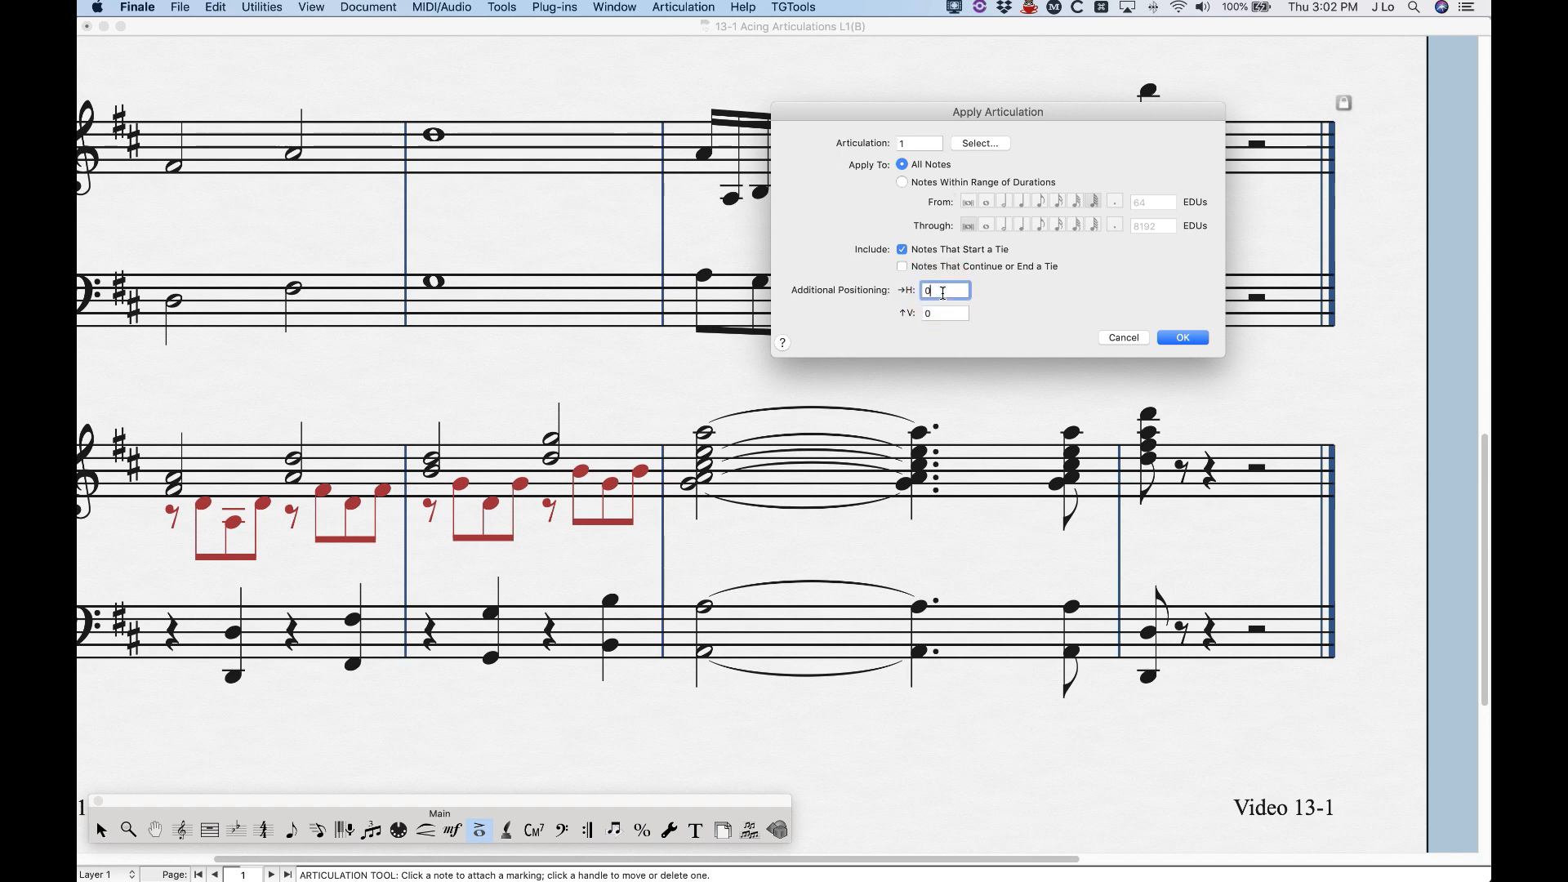
pyautogui.write('-.2')
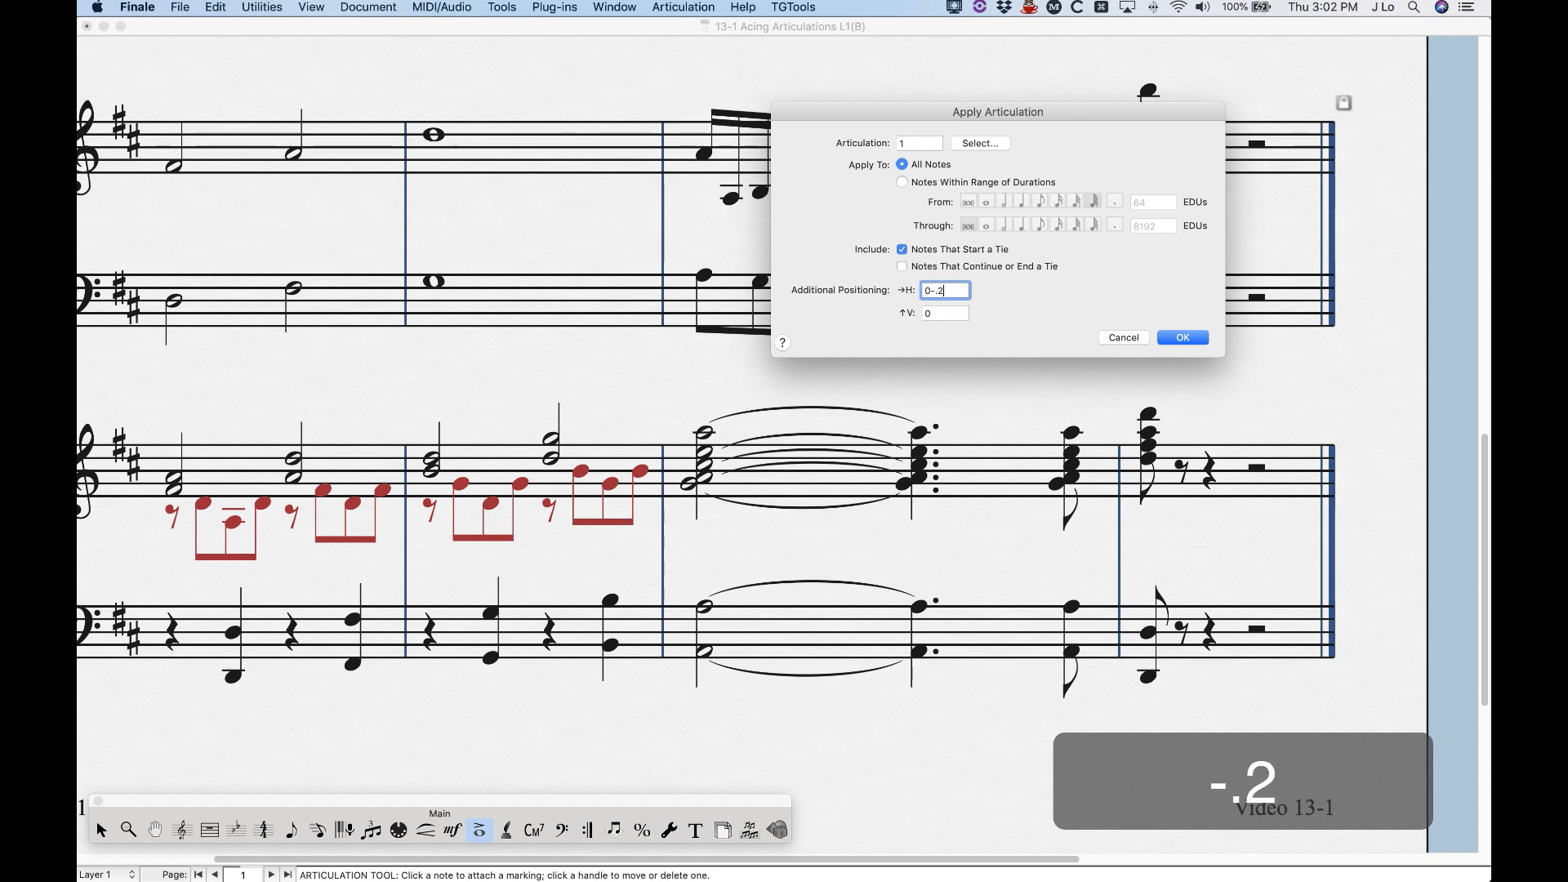
pyautogui.press('BackSpace')
pyautogui.press('BackSpace')
pyautogui.press('BackSpace')
pyautogui.press('BackSpace')
pyautogui.press('BackSpace')
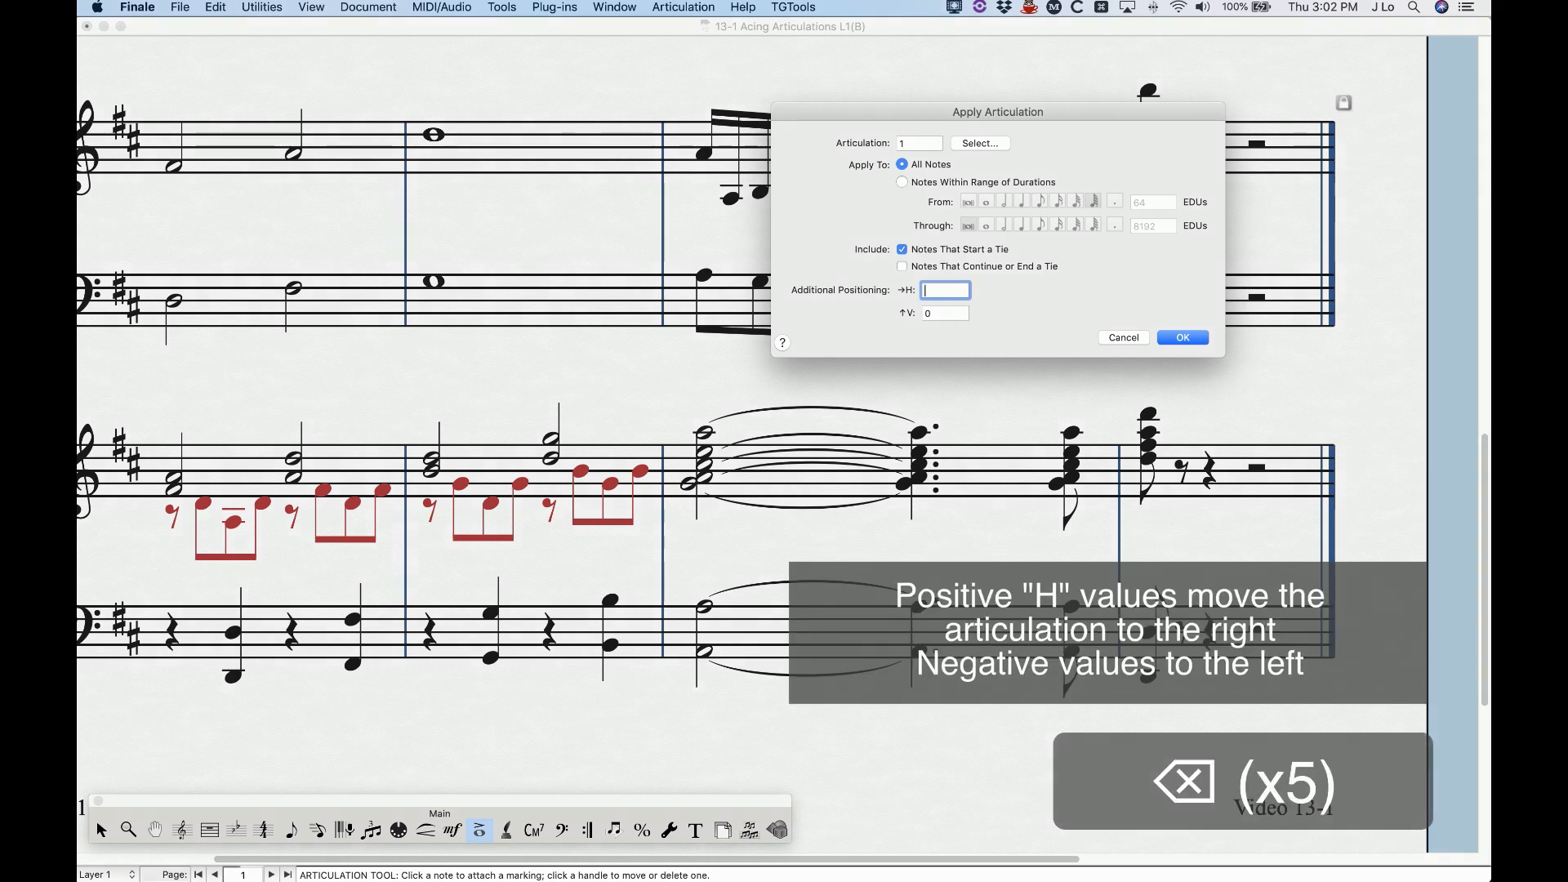
pyautogui.write('-.2')
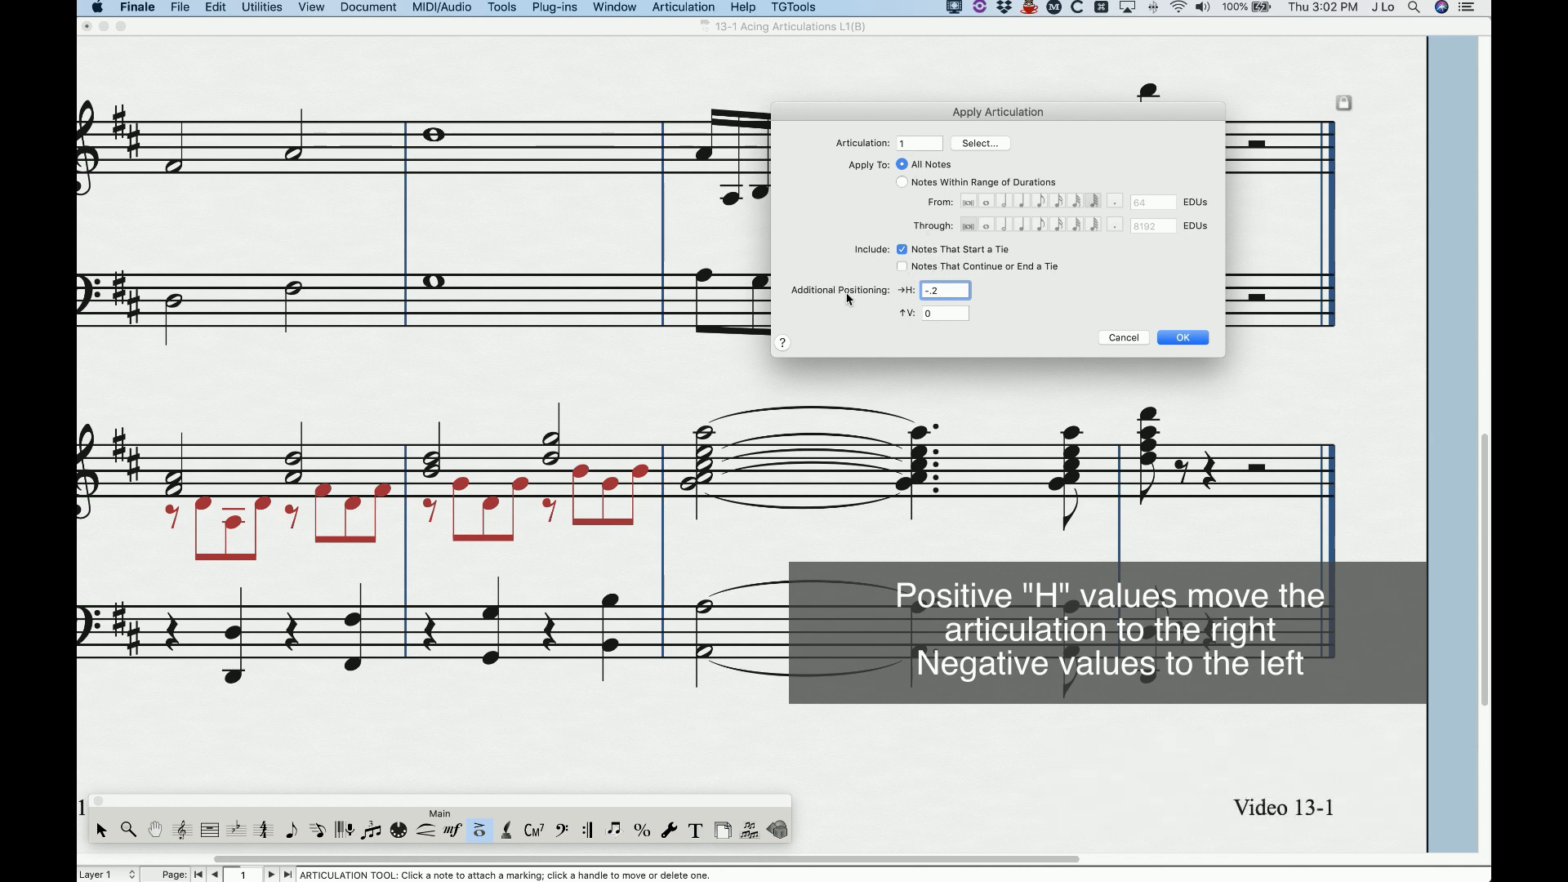
pyautogui.click(1182, 337)
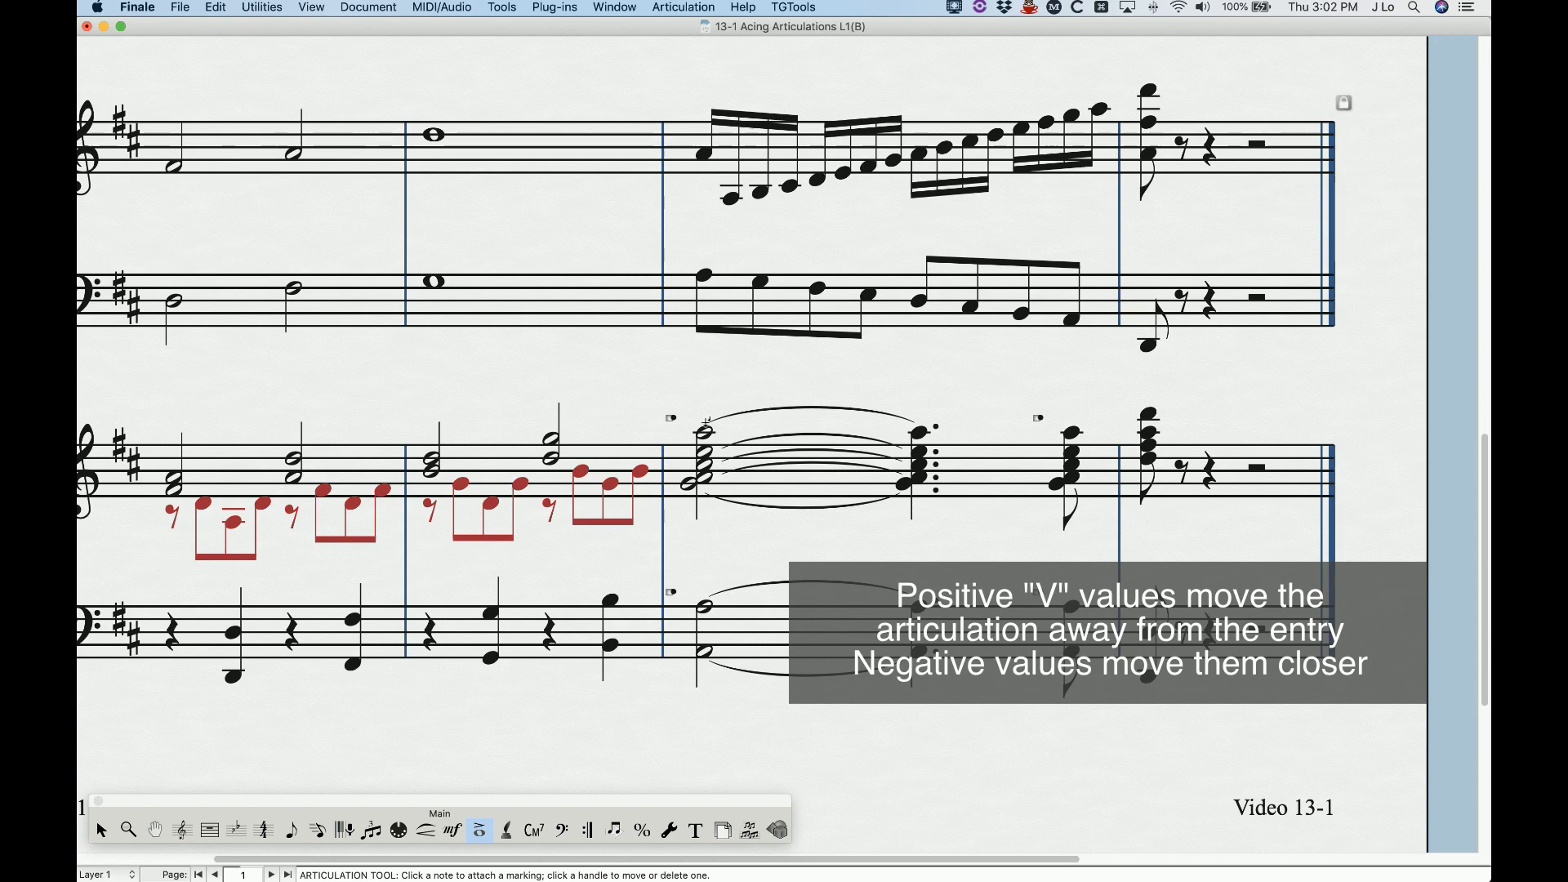
# Step: Undo the horizontally offset staccatos in the piano's second-to-last measure and return to the beginning of the score
pyautogui.click(1001, 523)
pyautogui.press('super+z')
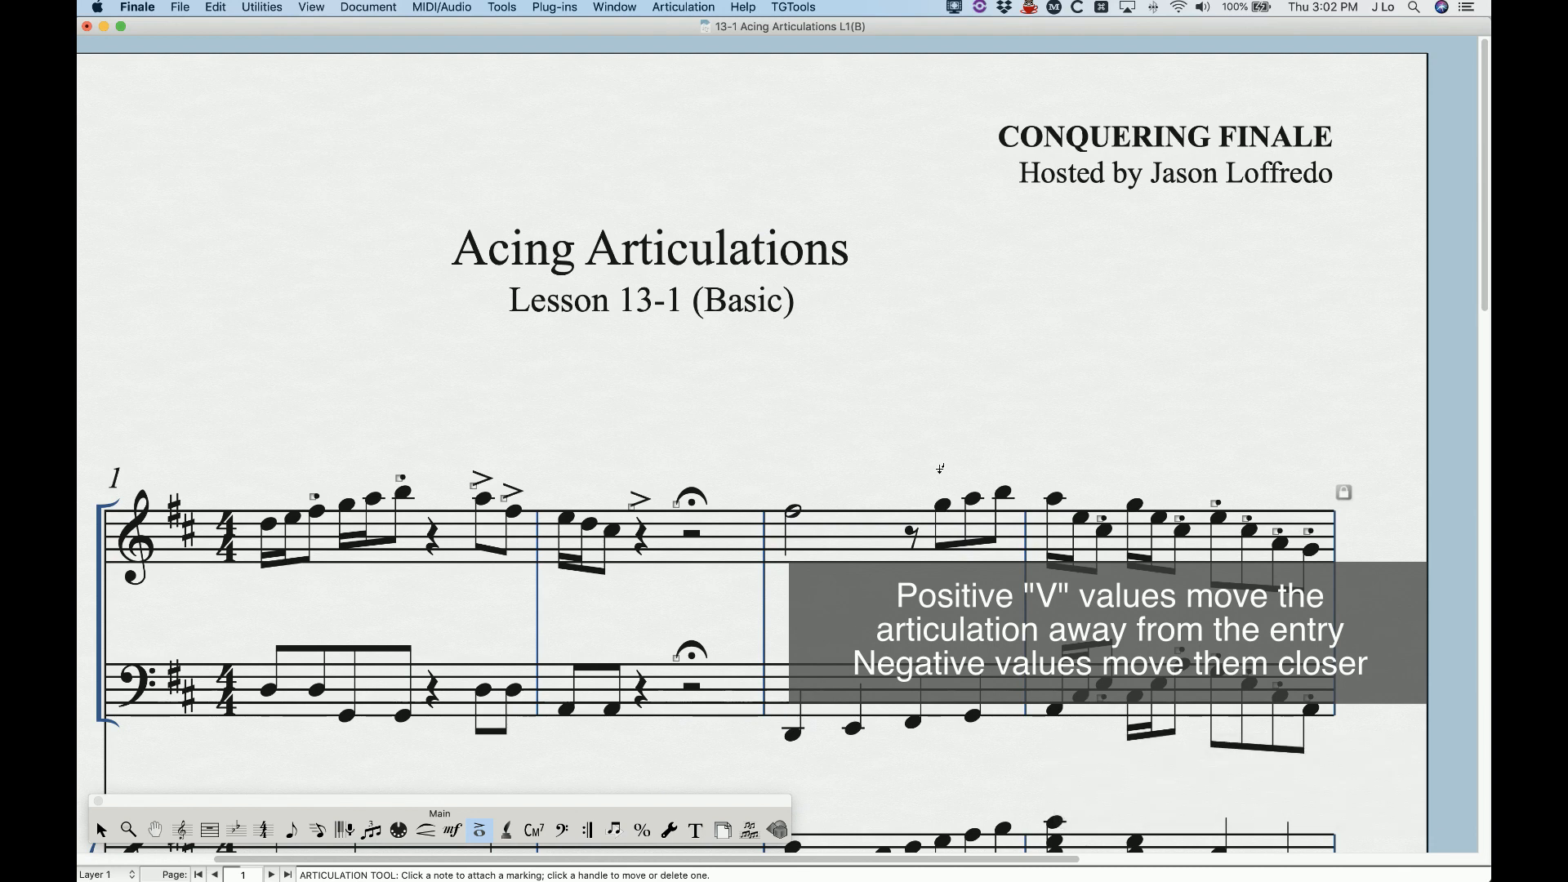
pyautogui.hscroll(-3, 940, 466)
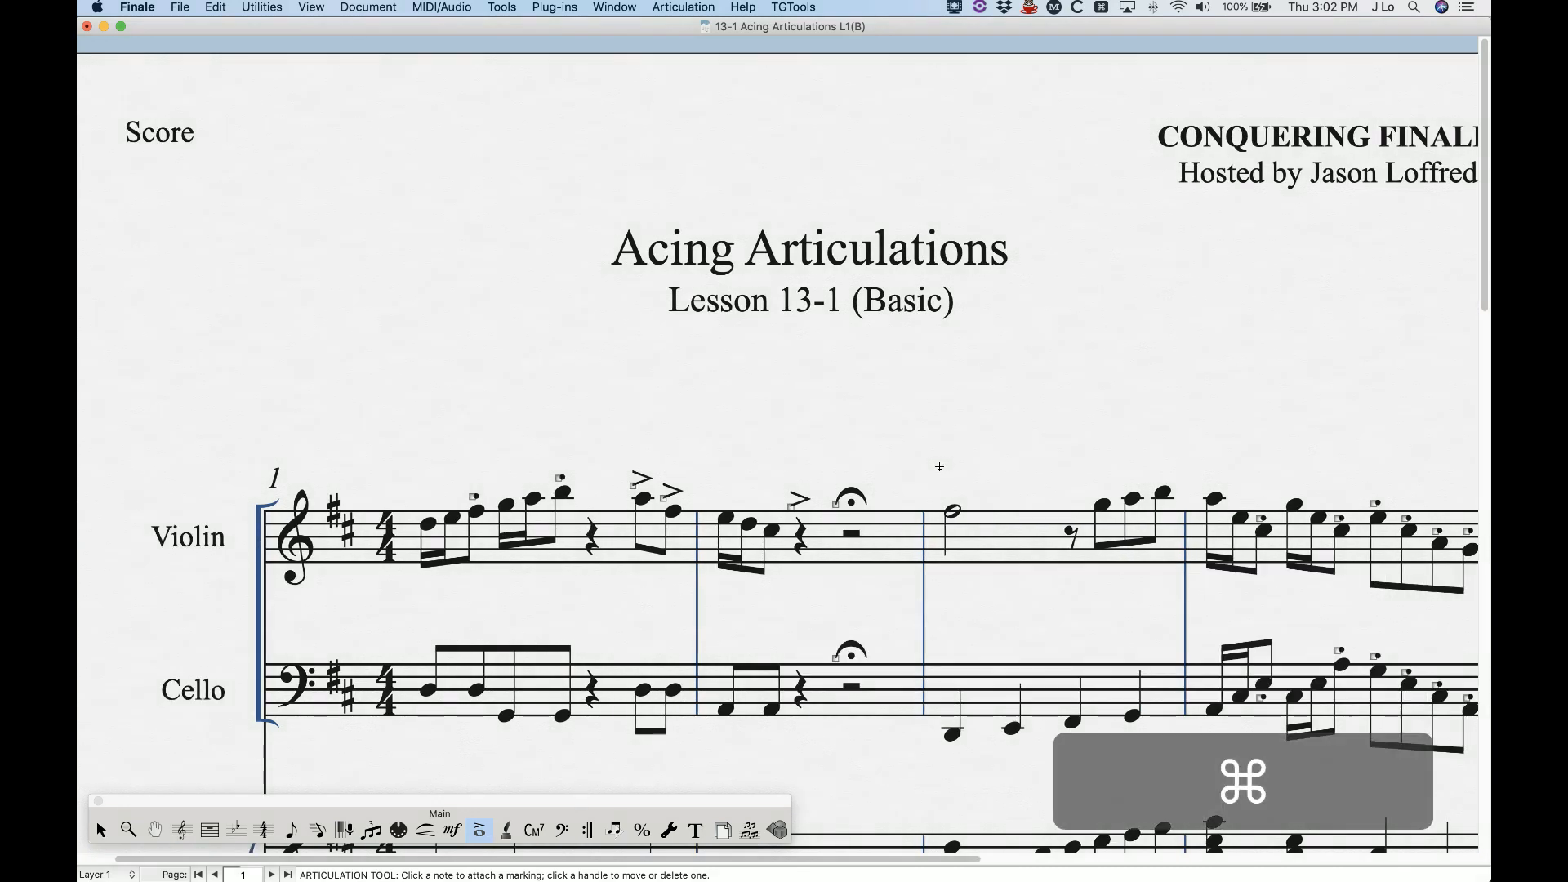
pyautogui.press('super+minus')
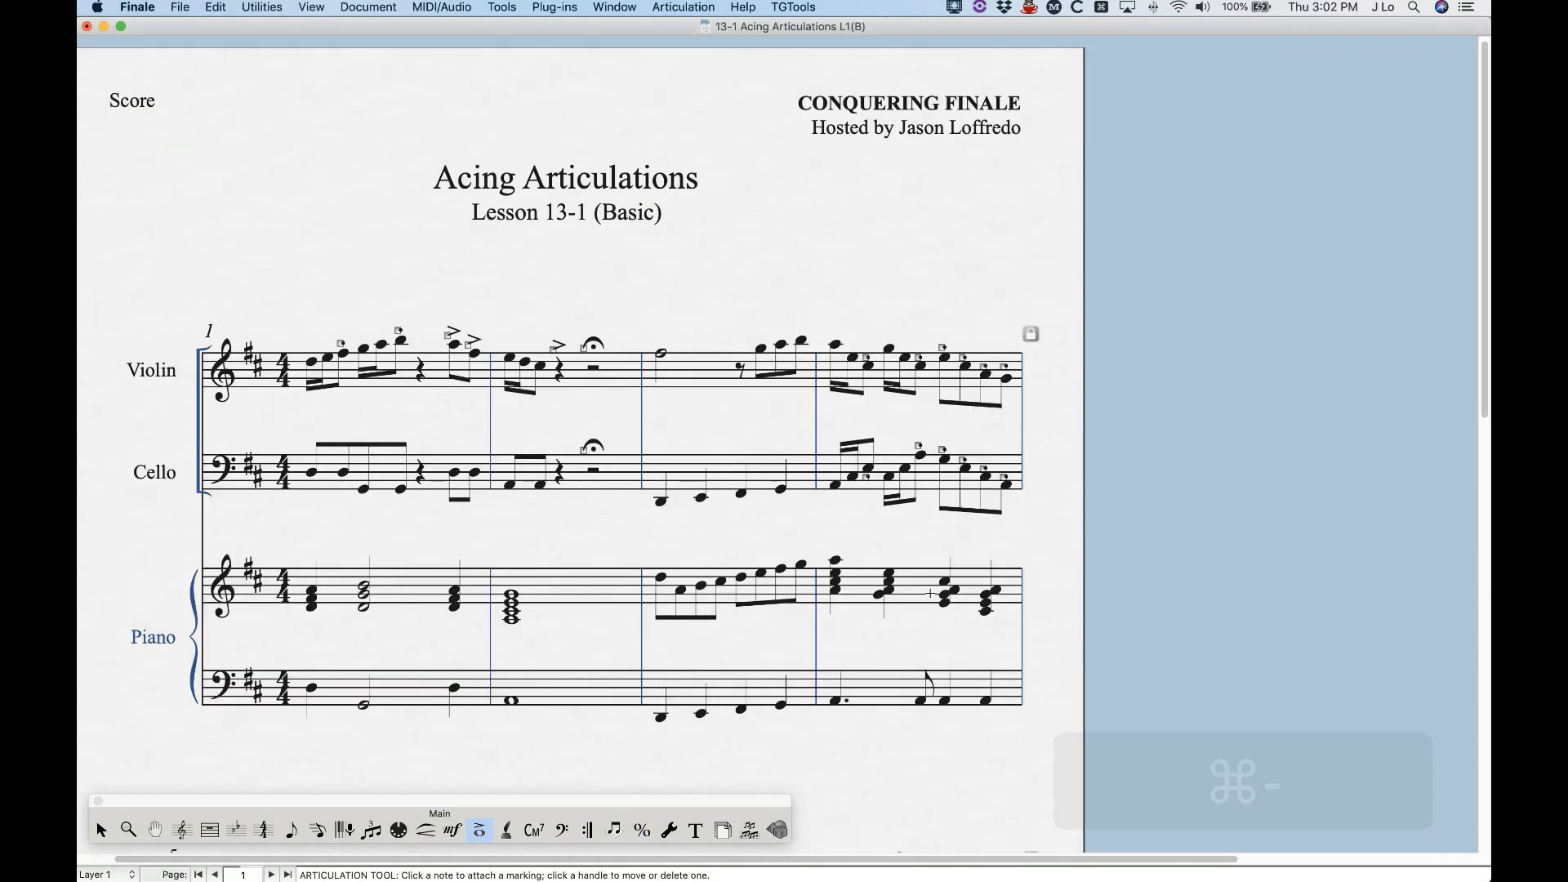
pyautogui.scroll(1, 817, 364)
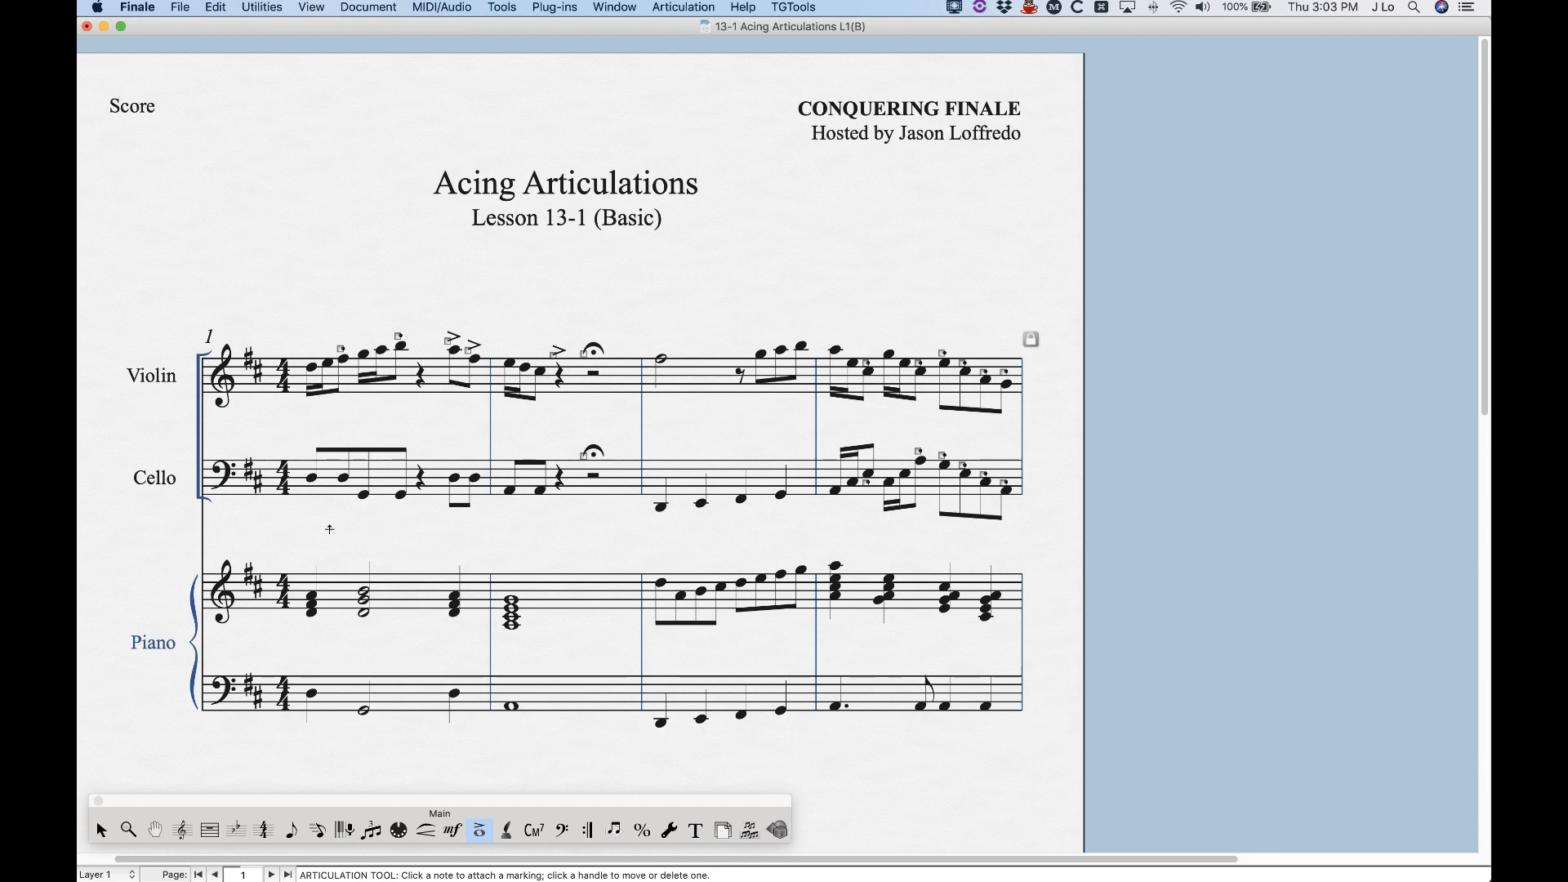
# Step: Attach a staccato to the cello's first note in measure 1 and accents to its third and fourth notes
pyautogui.press('s')
pyautogui.click(311, 477)
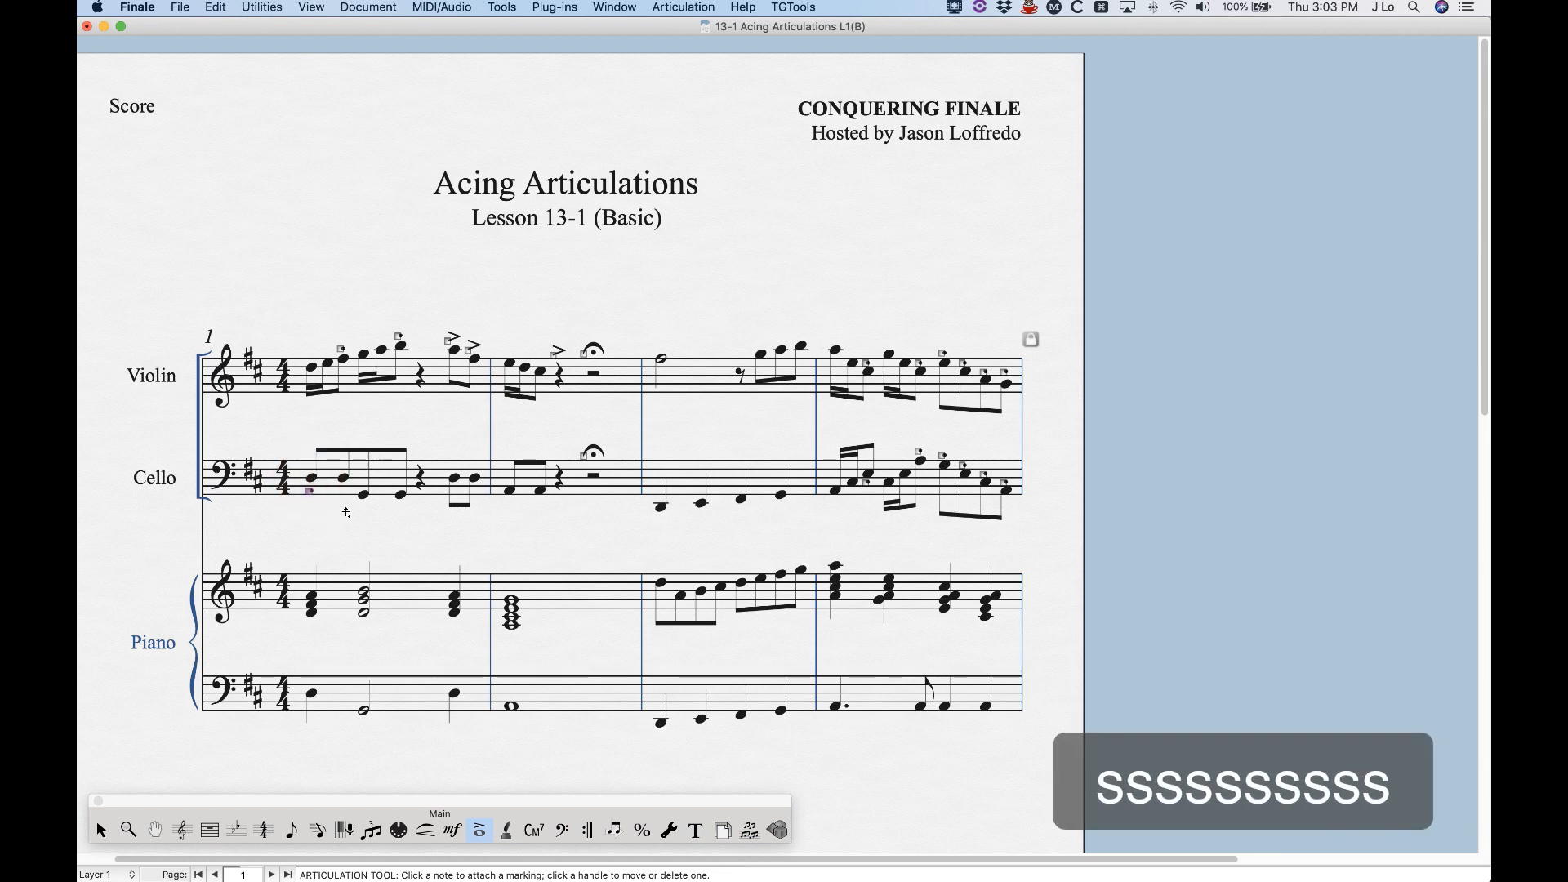
pyautogui.press('a')
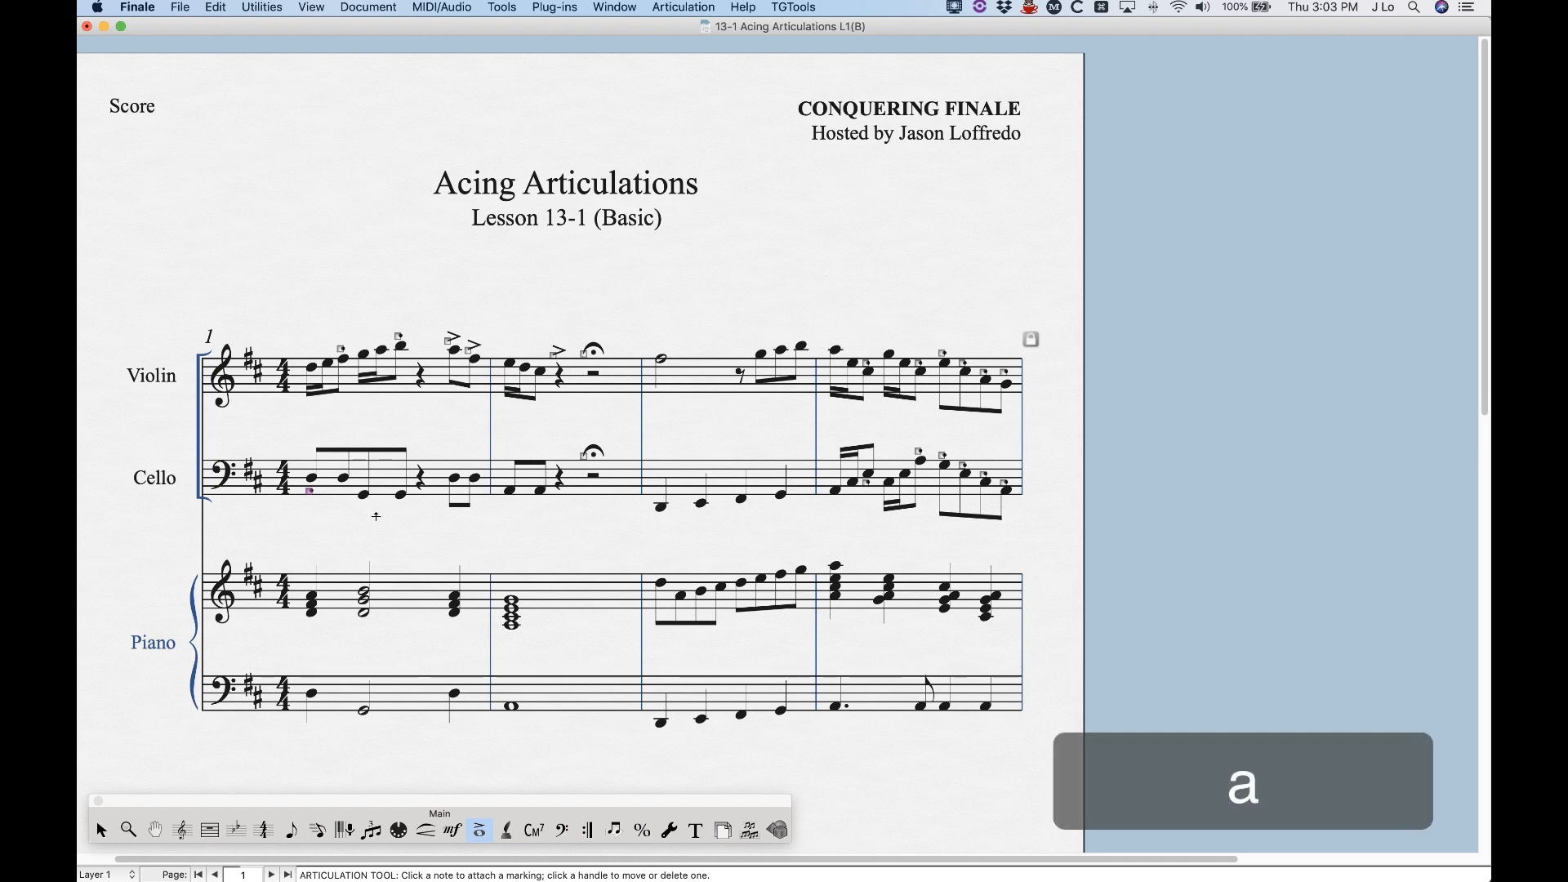
pyautogui.click(361, 509)
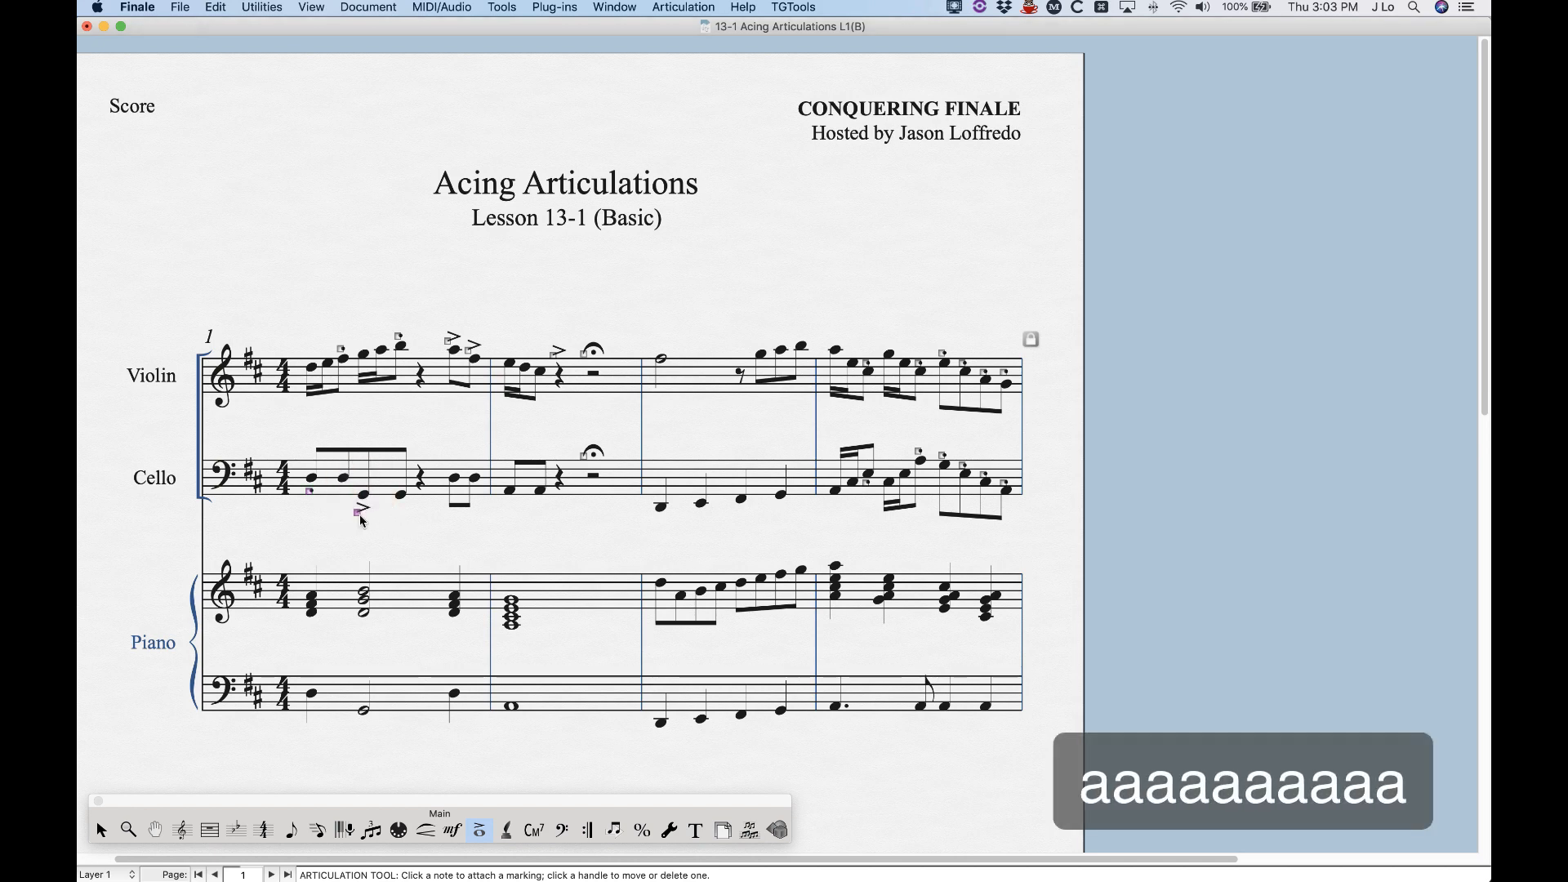
pyautogui.press('a')
pyautogui.click(405, 496)
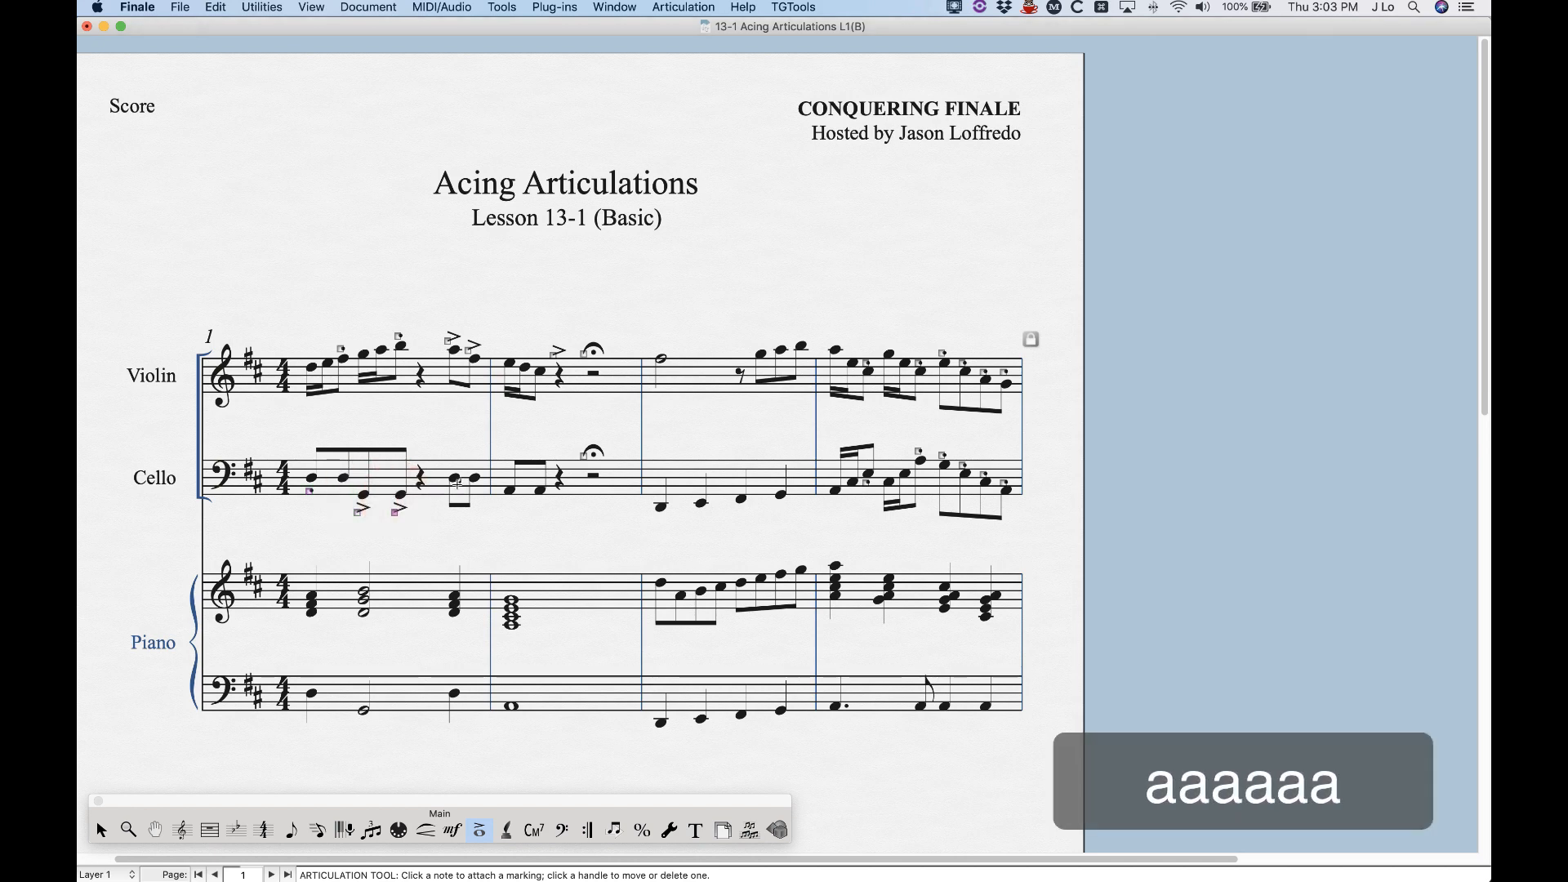
# Step: Attach a tenuto to the cello's first eighth note after the rest in measure 1 and an accent to the last one
pyautogui.press('e')
pyautogui.click(455, 480)
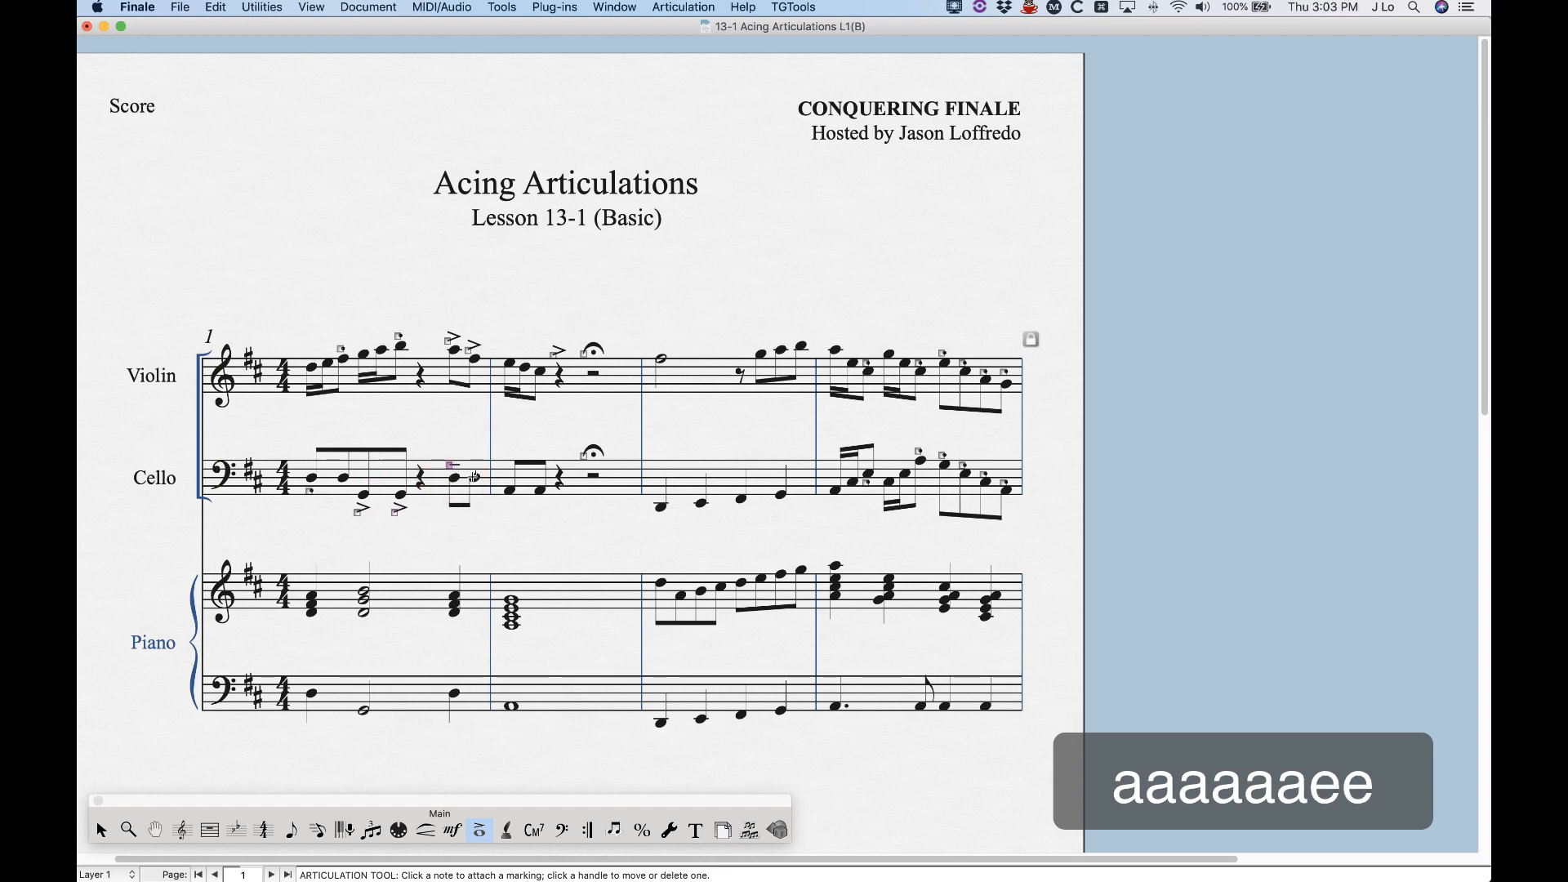
pyautogui.press('a')
pyautogui.click(476, 479)
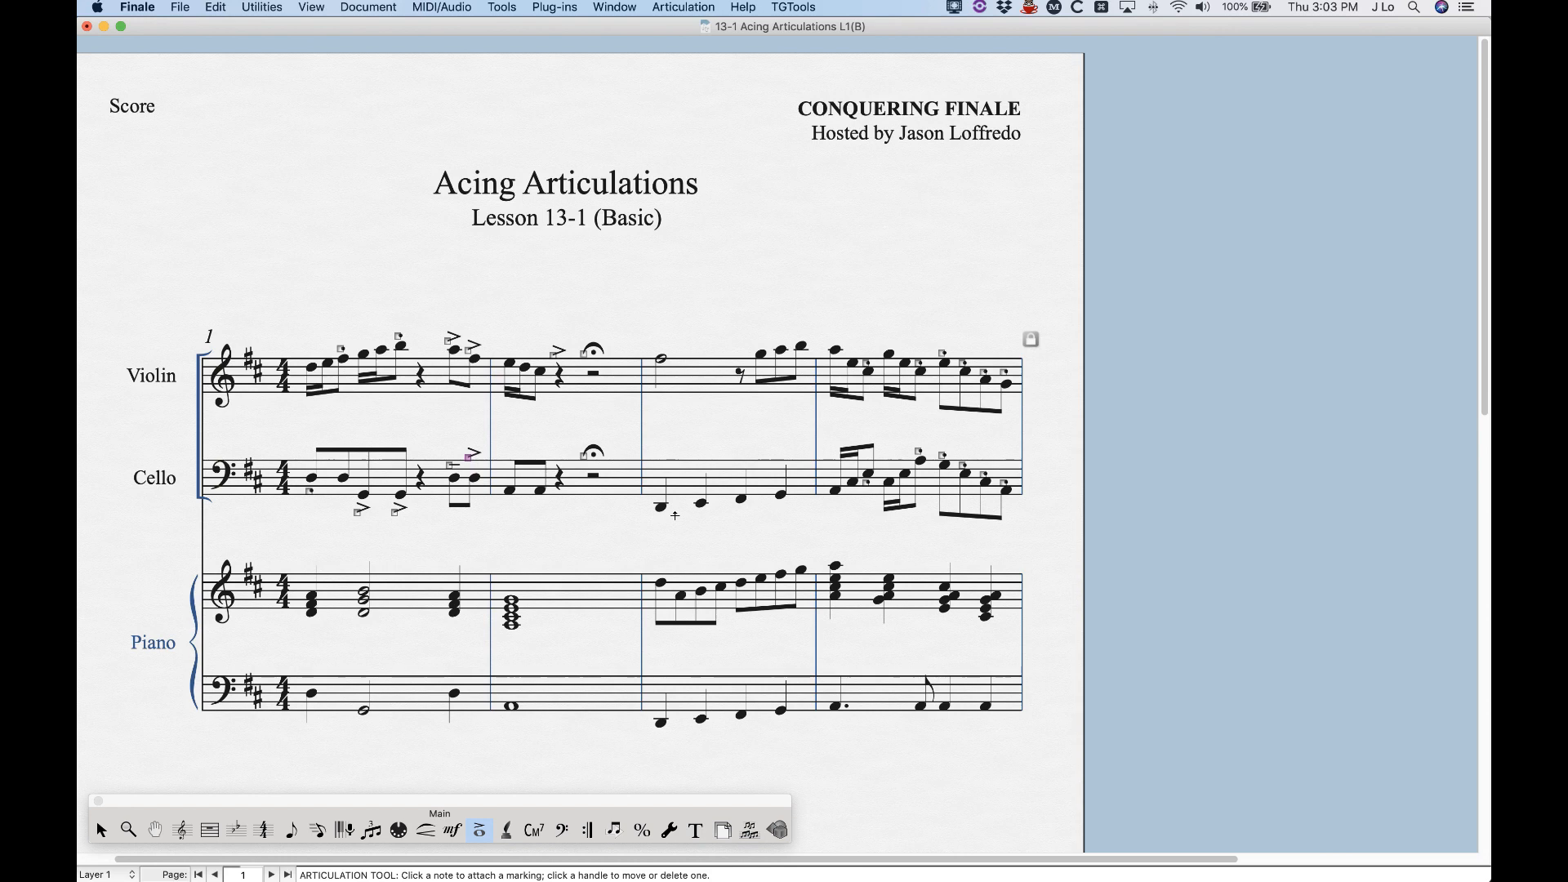
# Step: Attach accents to all four quarter notes in measure 3 of the cello at once
pyautogui.press('a')
pyautogui.press('a')
pyautogui.click(675, 471)
pyautogui.moveTo(675, 470); pyautogui.dragTo(815, 512)
pyautogui.press('a')
# Step: Delete the accent and fermata together from the violin's rests in measure 2
pyautogui.moveTo(543, 329); pyautogui.dragTo(594, 360)
pyautogui.press('BackSpace')
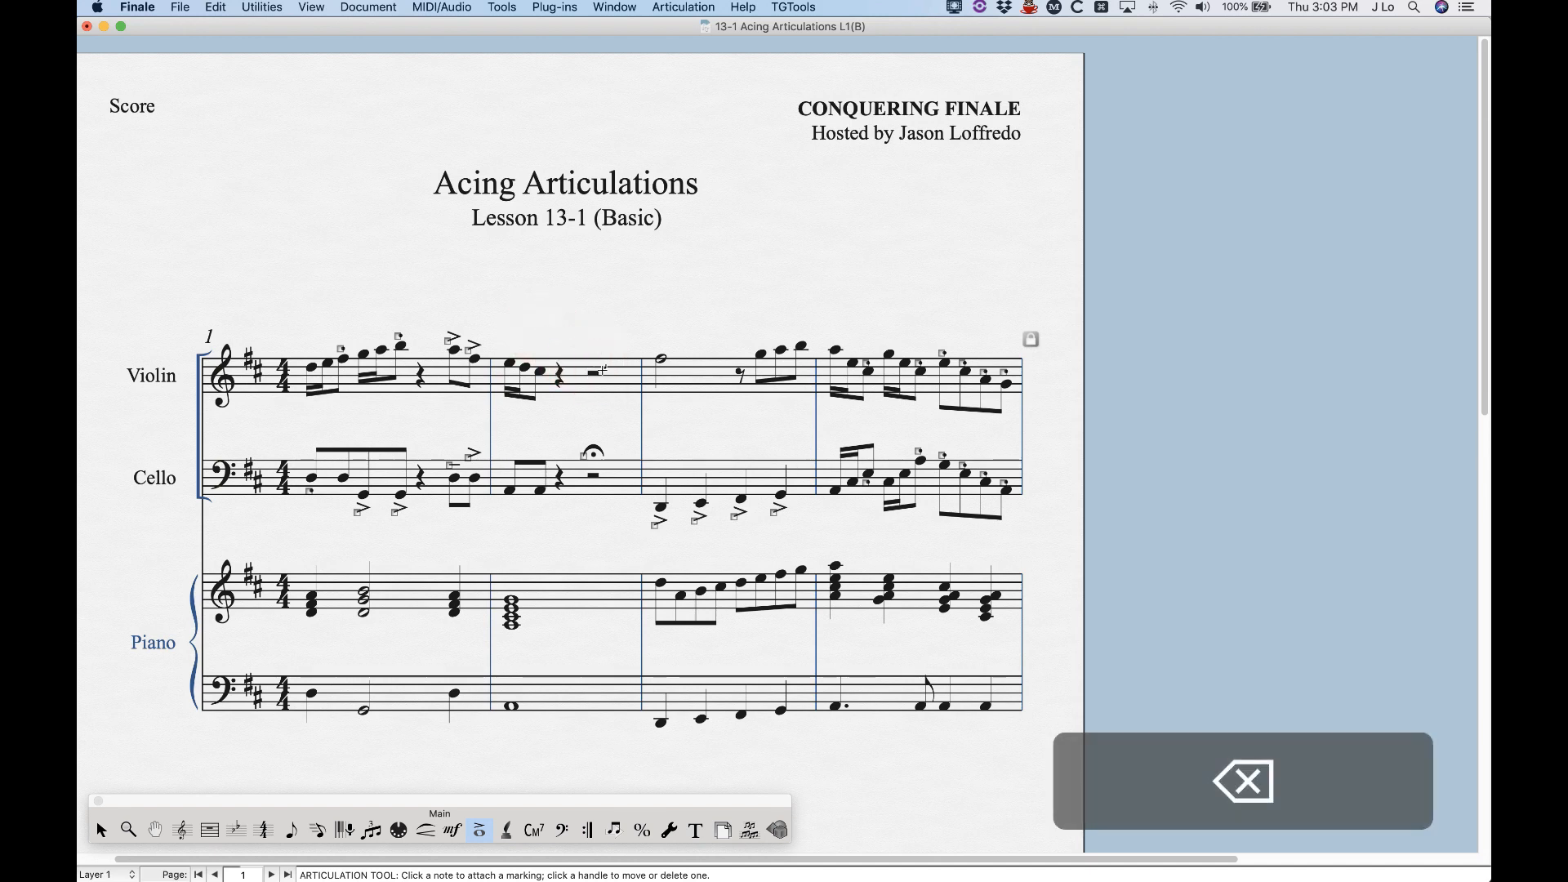
# Step: Delete the cello's fermata in measure 2, its accents in measure 3, and all remaining violin and cello articulations in measure 1
pyautogui.click(600, 458)
pyautogui.press('BackSpace')
pyautogui.moveTo(642, 536); pyautogui.dragTo(807, 498)
pyautogui.press('BackSpace')
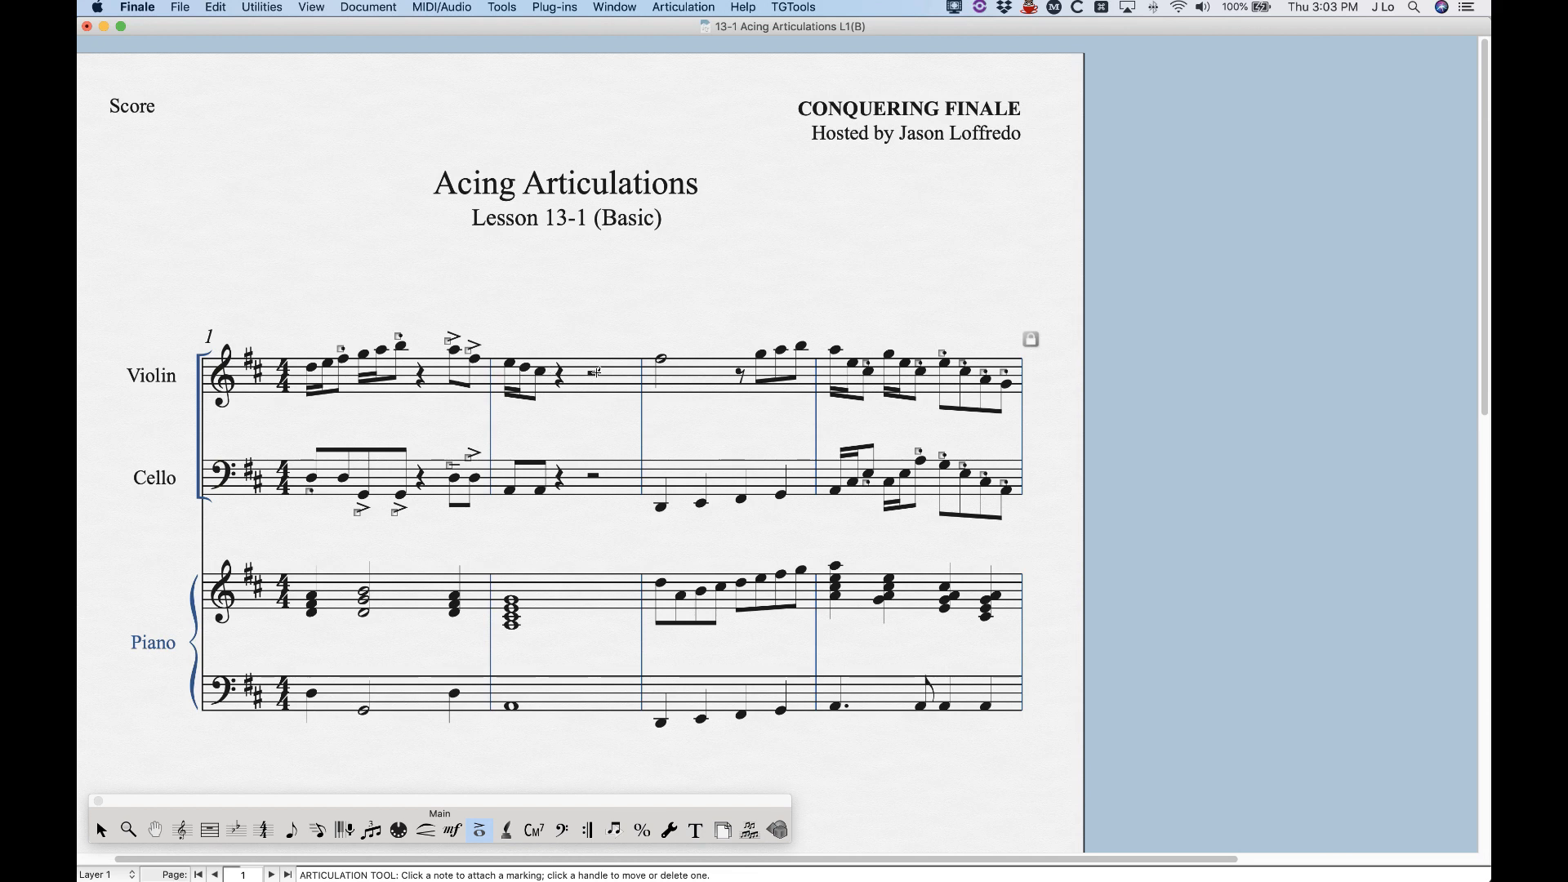
pyautogui.moveTo(318, 306); pyautogui.dragTo(542, 525)
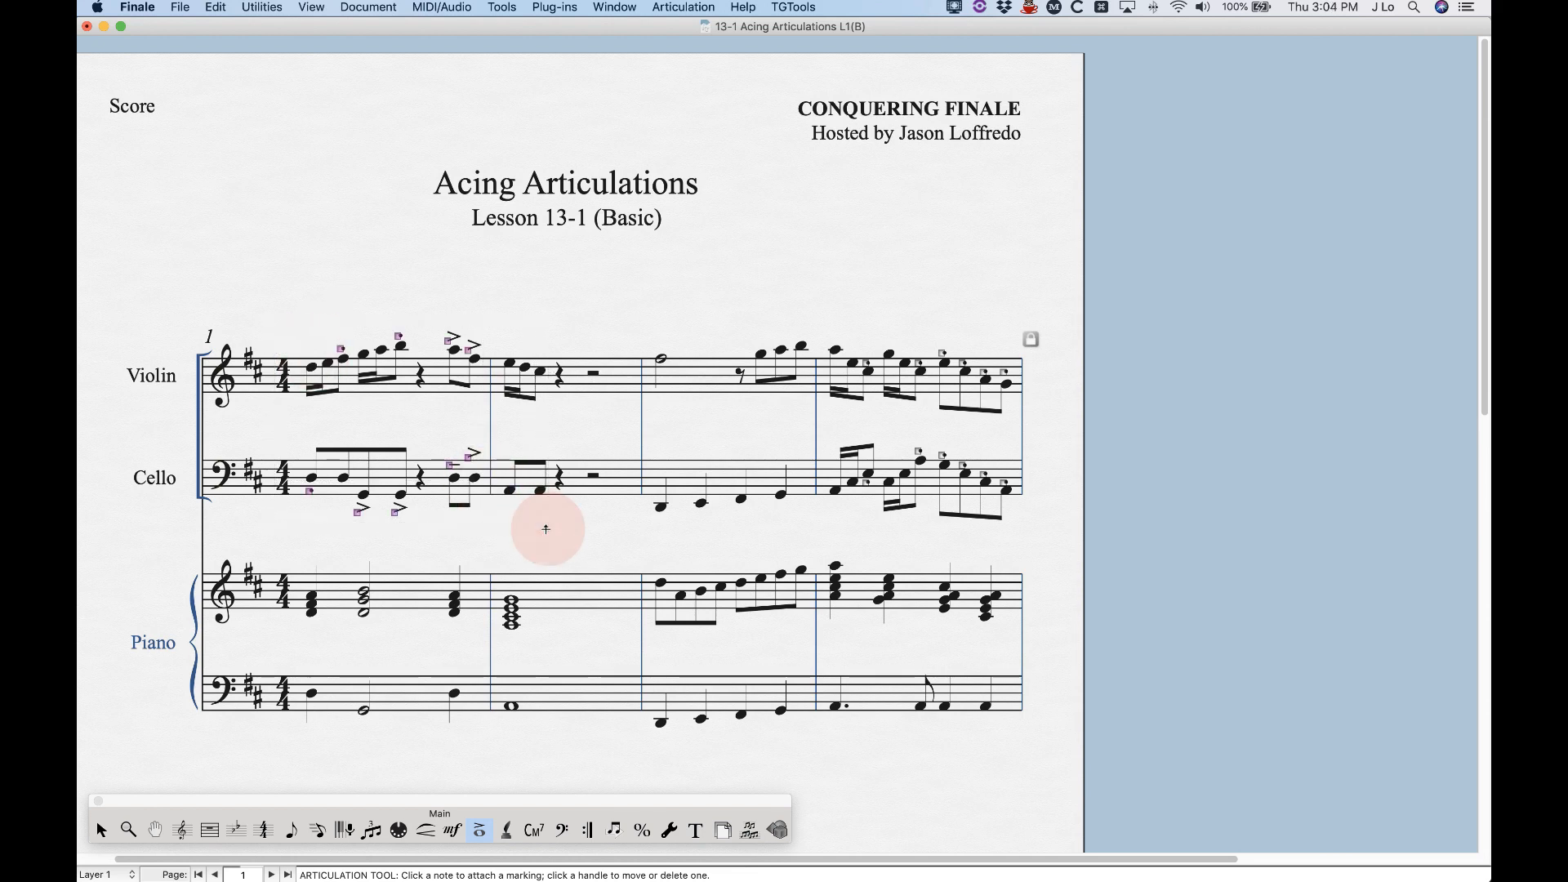
pyautogui.press('BackSpace')
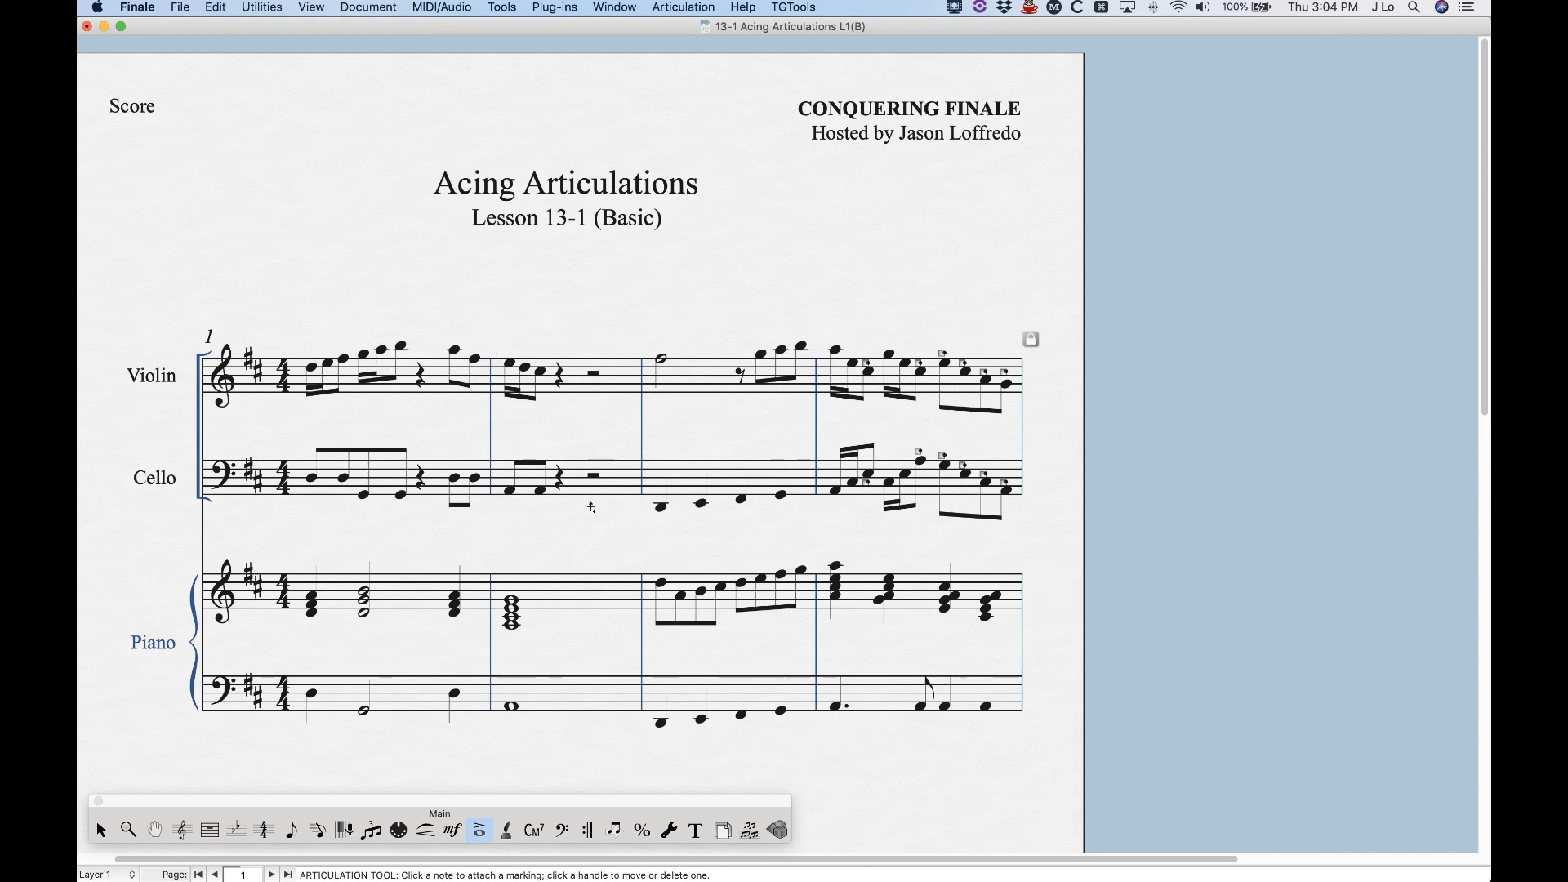
# Step: Attach staccatos to all violin and cello notes in measures 1 and 2 and to the violin's first quarter rest, and delete them all
pyautogui.press('s')
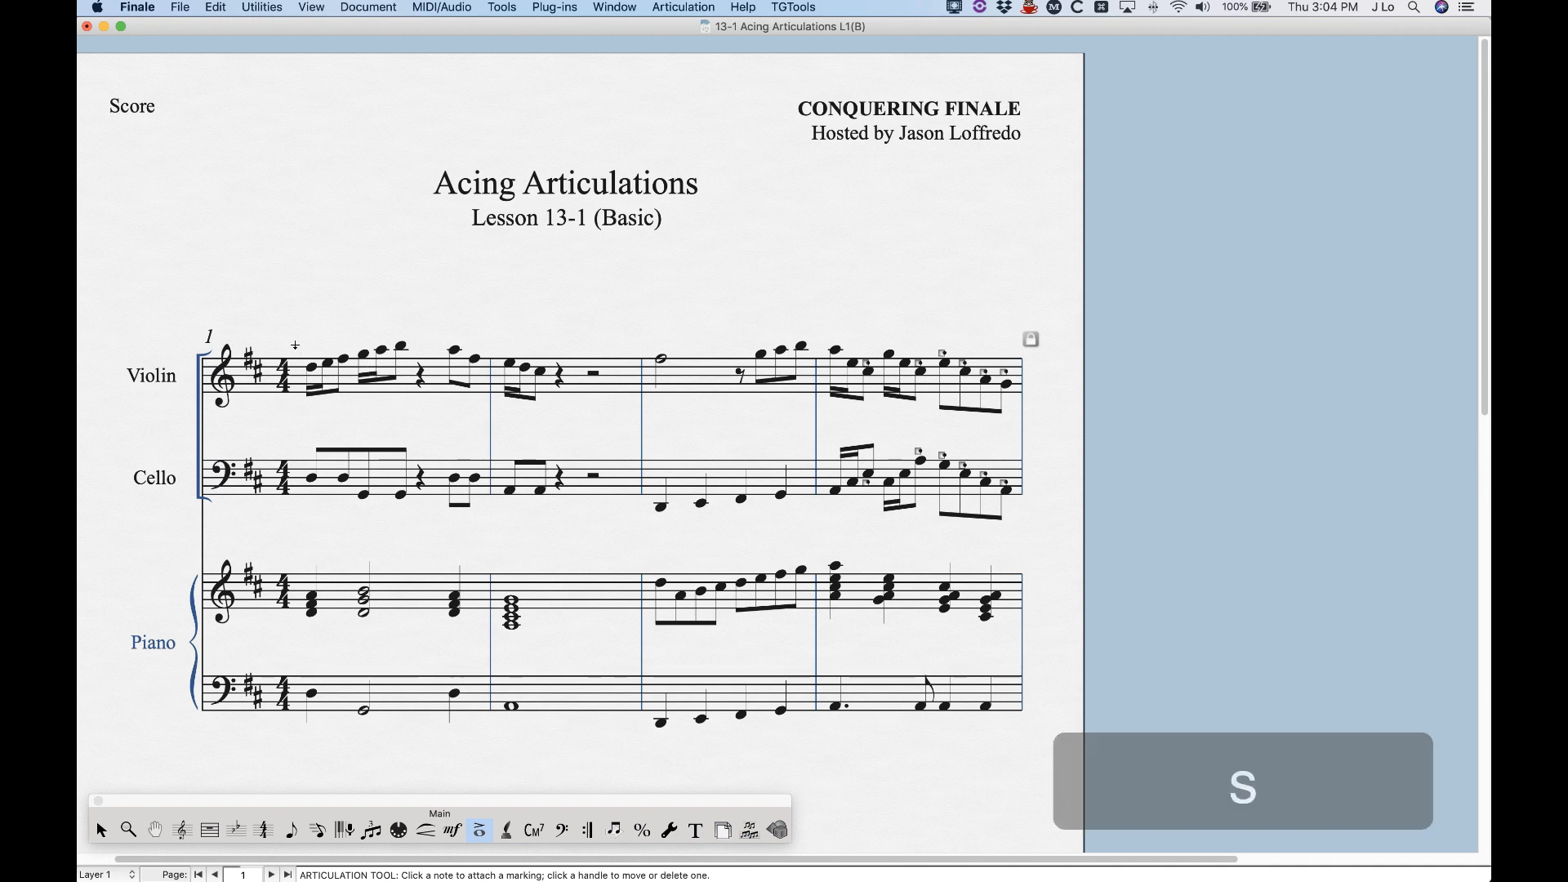
pyautogui.moveTo(295, 327); pyautogui.dragTo(613, 479)
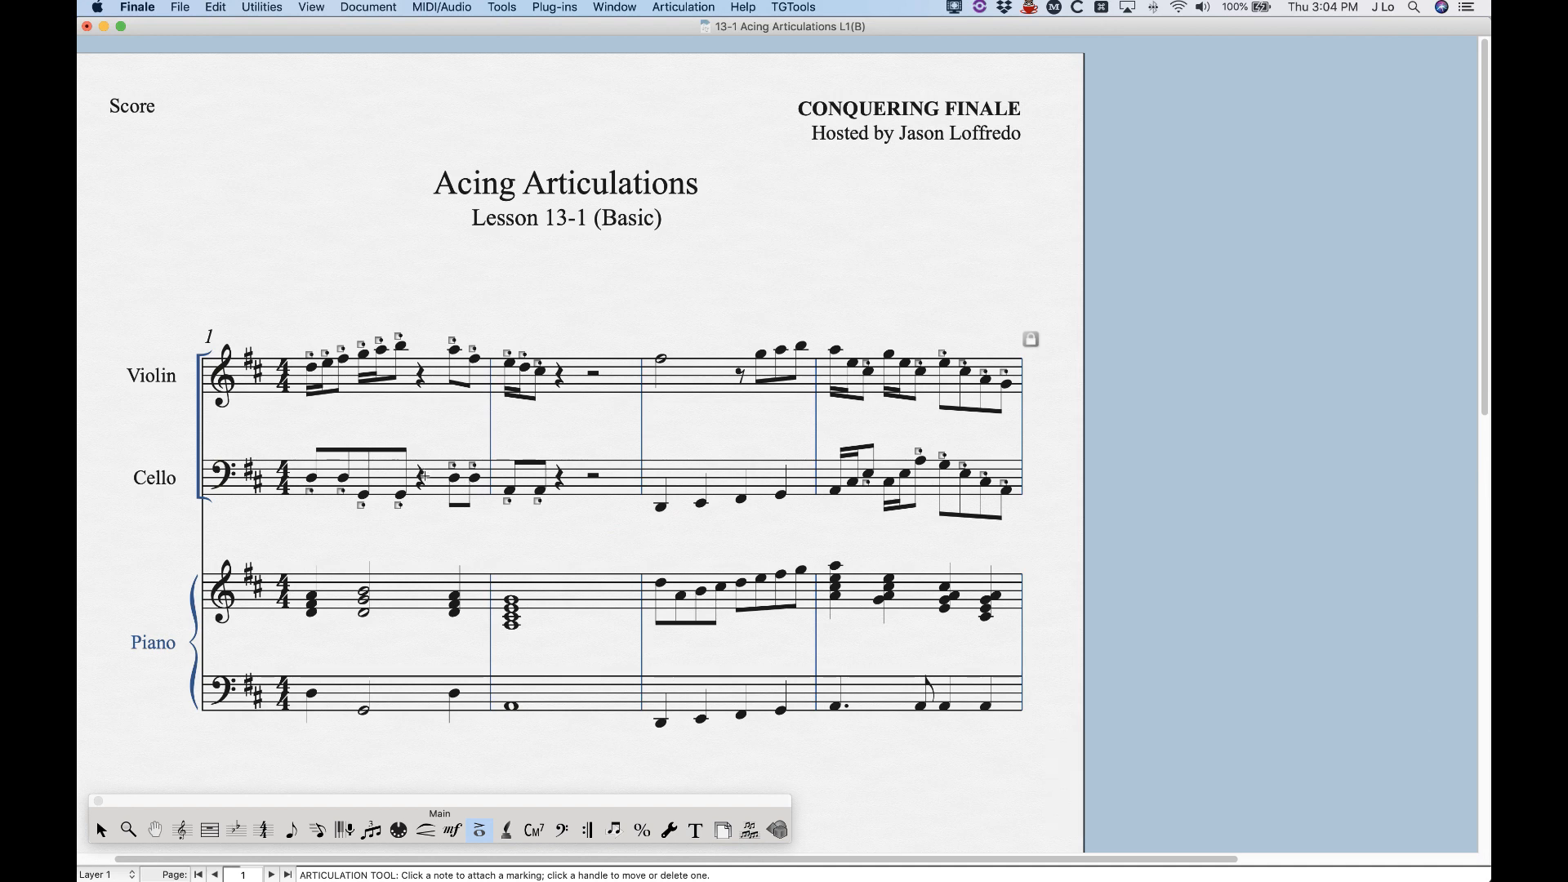
pyautogui.press('s')
pyautogui.click(421, 381)
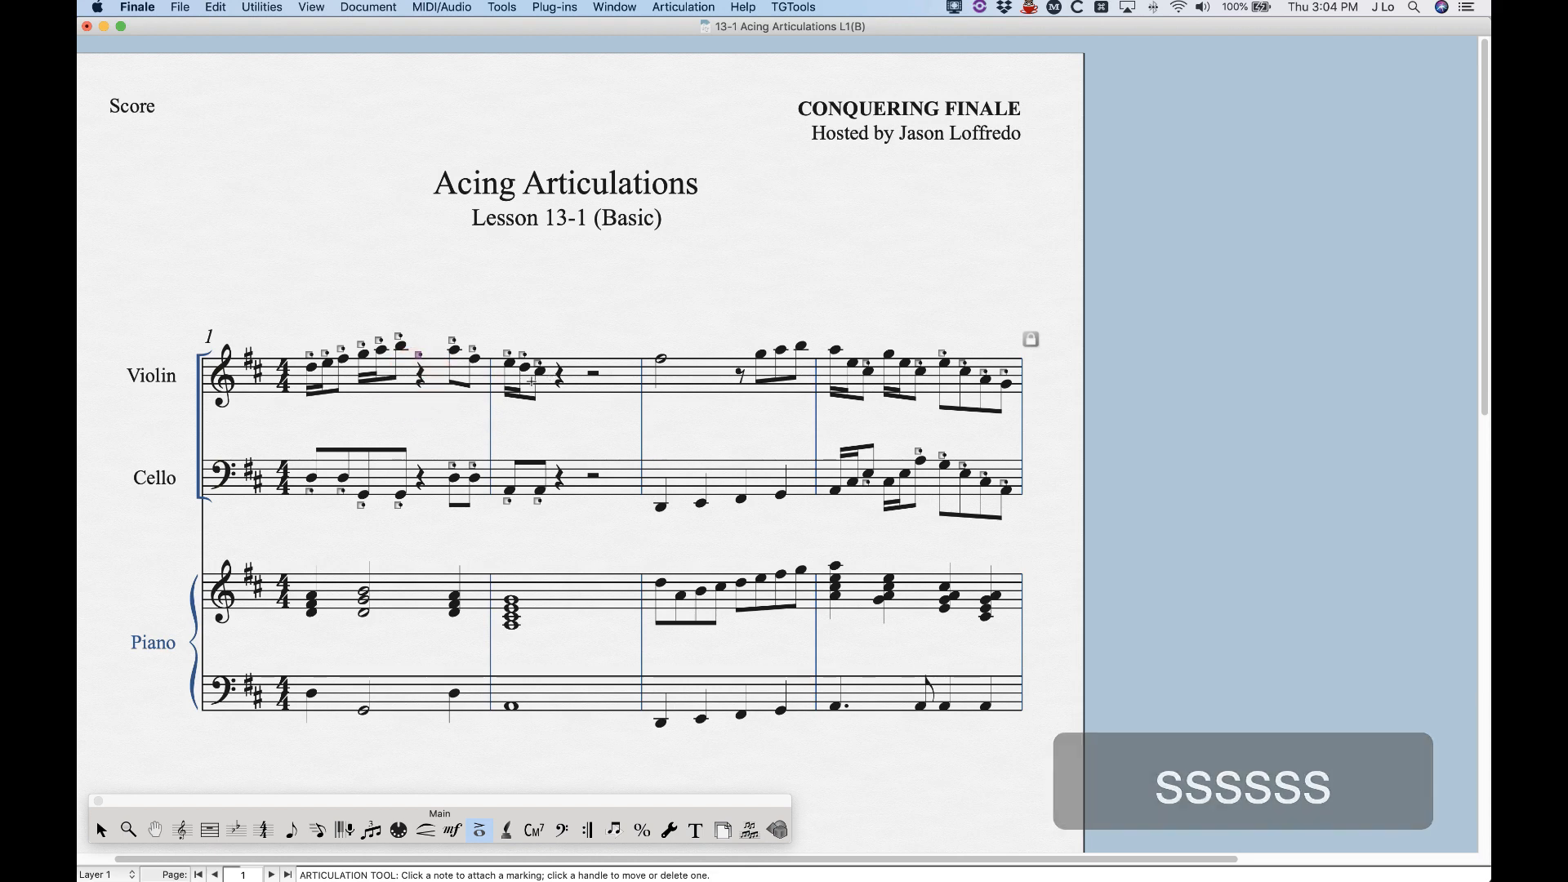
pyautogui.moveTo(295, 326); pyautogui.dragTo(621, 544)
pyautogui.press('BackSpace')
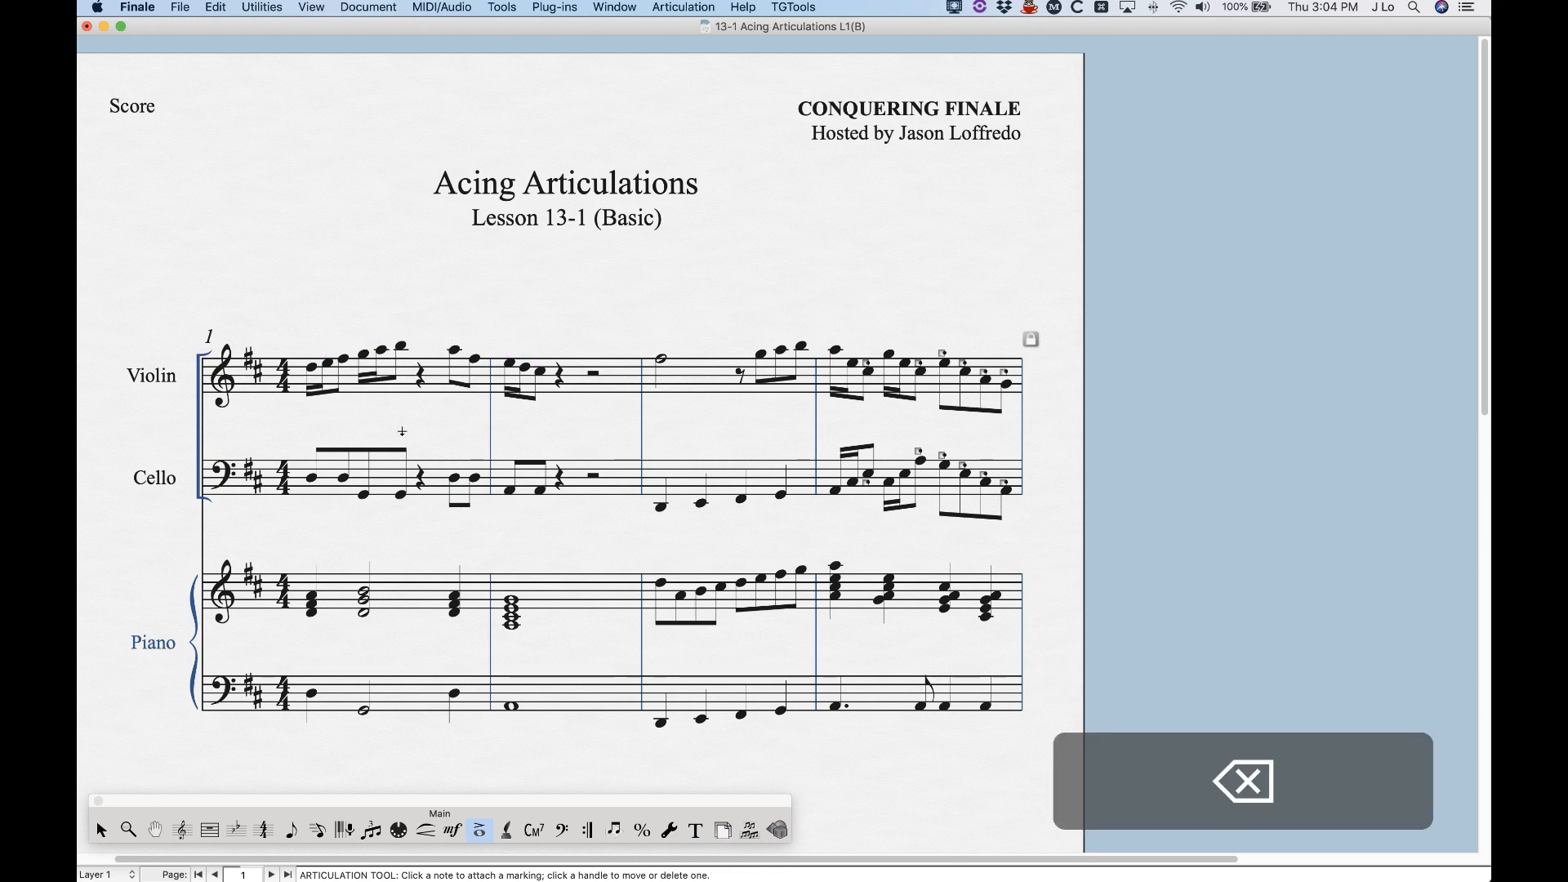
# Step: Apply articulation 1 to all violin and cello notes in measures 1 and 2, and undo it
pyautogui.moveTo(293, 327); pyautogui.dragTo(640, 507)
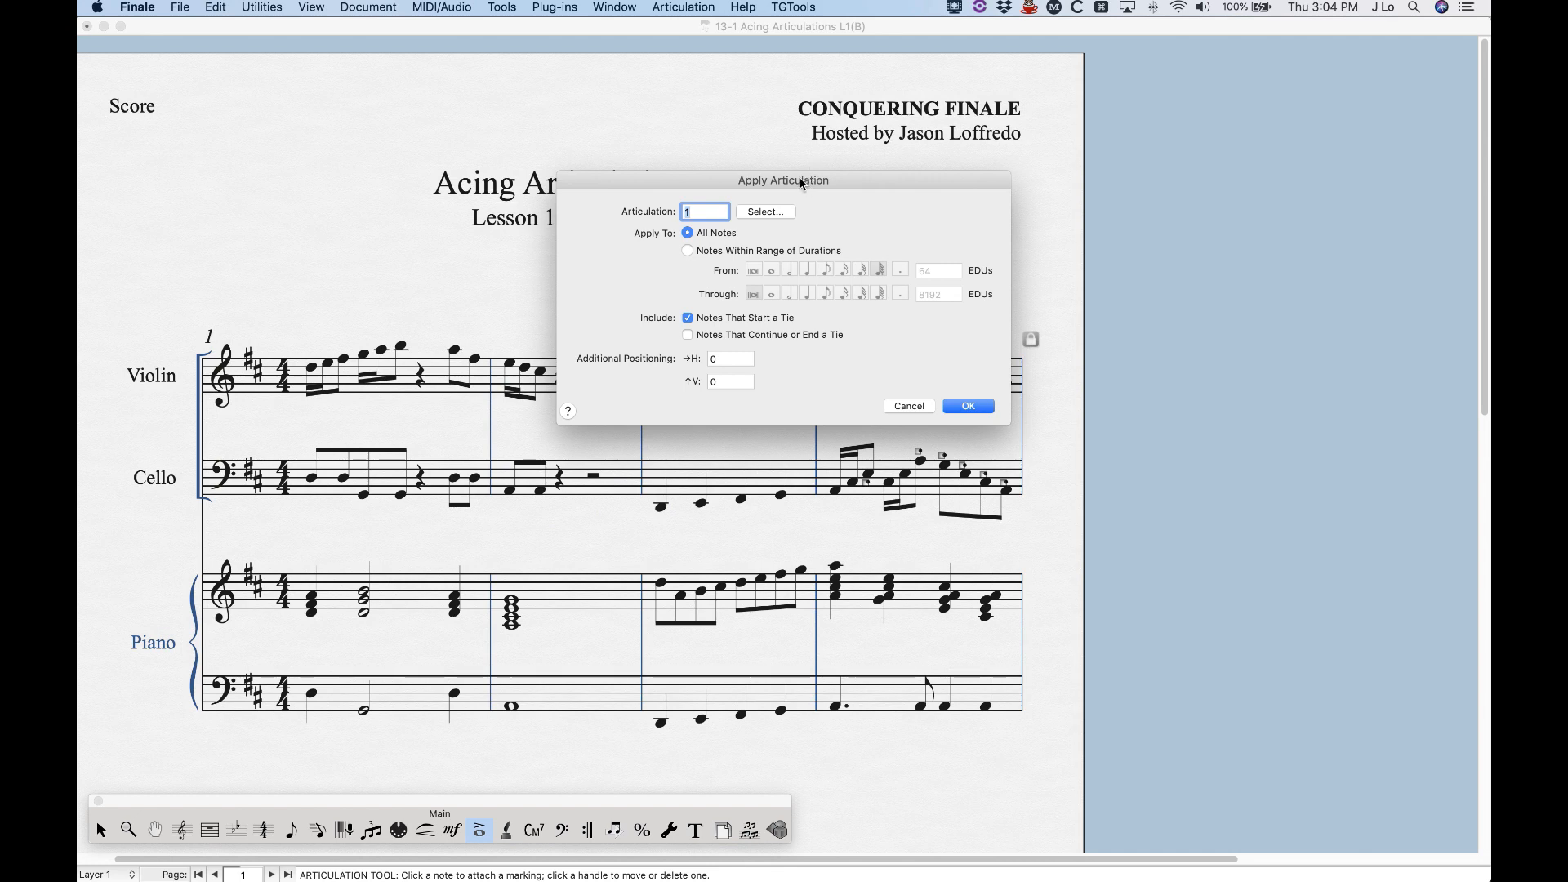
pyautogui.click(968, 406)
pyautogui.press('super+z')
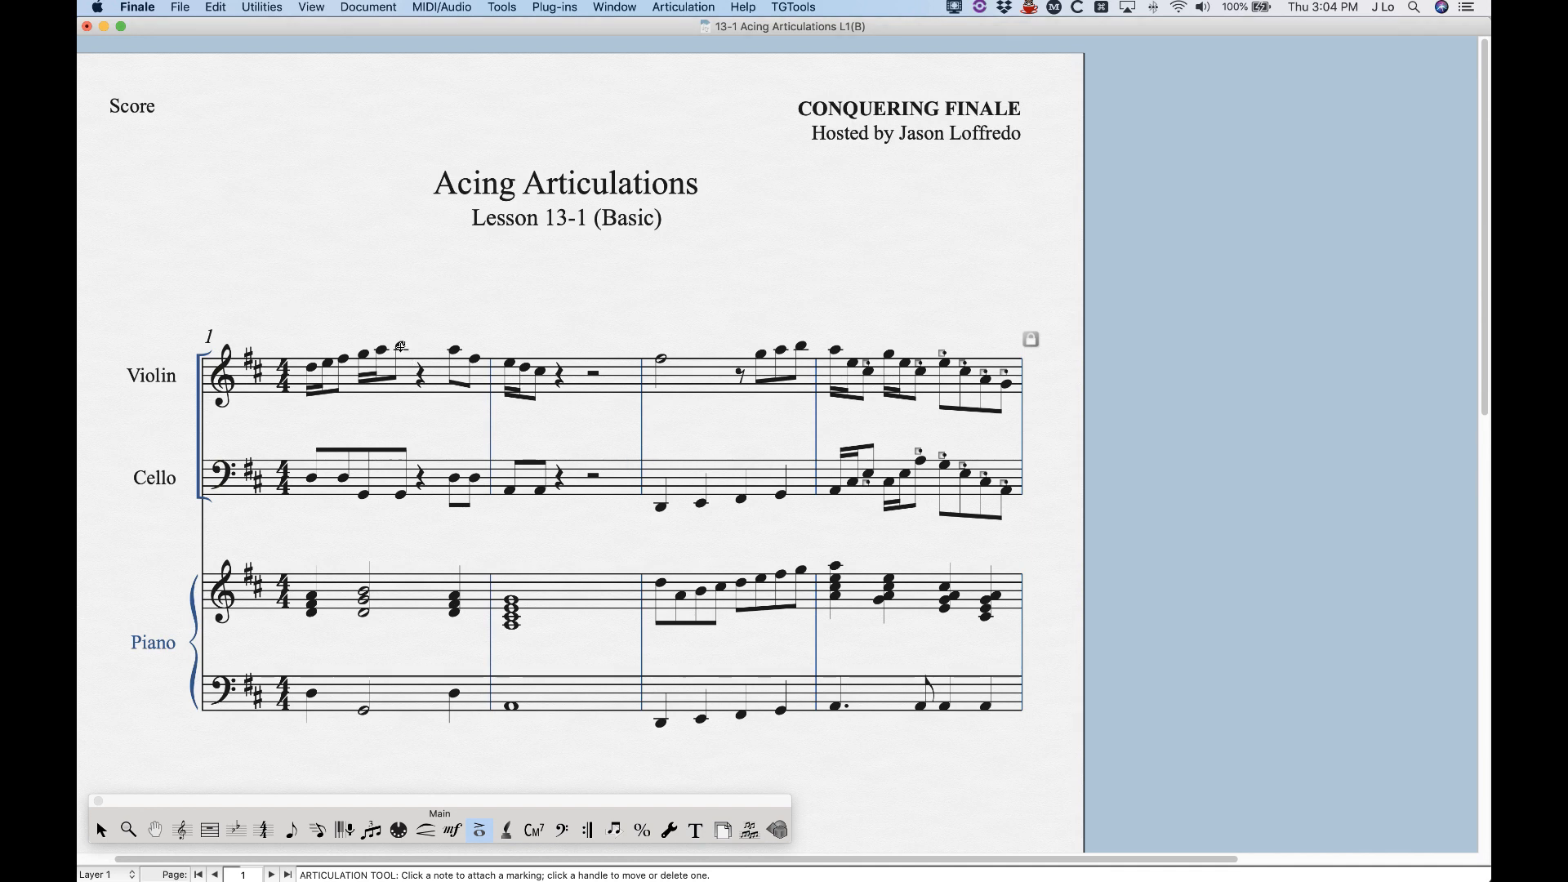
# Step: Attach an accent to the violin's sixth note in measure 1
pyautogui.press('a')
pyautogui.press('a')
pyautogui.press('a')
pyautogui.press('a')
pyautogui.press('a')
pyautogui.click(401, 347)
pyautogui.click(431, 314)
# Step: Change the articulation on the violin's sixth note to a staccato, accent, fermata and tenuto in turn, and delete it
pyautogui.moveTo(385, 300); pyautogui.dragTo(418, 352)
pyautogui.press('s')
pyautogui.press('s')
pyautogui.press('a')
pyautogui.press('a')
pyautogui.press('f')
pyautogui.press('f')
pyautogui.press('e')
pyautogui.press('e')
pyautogui.press('BackSpace')
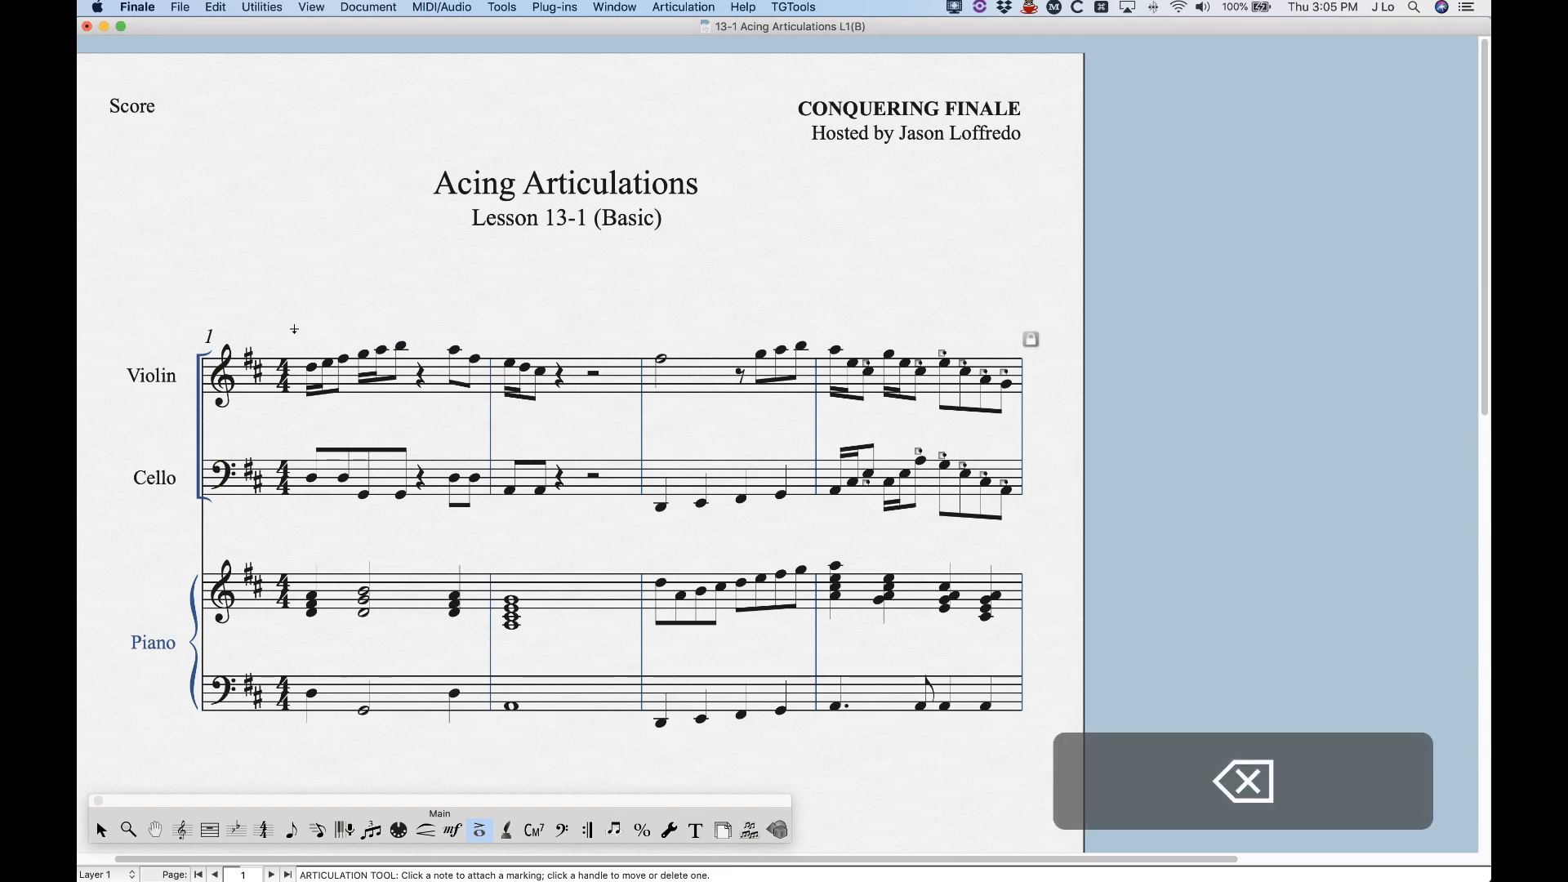
# Step: Attach staccatos to all violin notes in measures 1 and 2 and change them all to accents
pyautogui.press('s')
pyautogui.moveTo(293, 326); pyautogui.dragTo(631, 436)
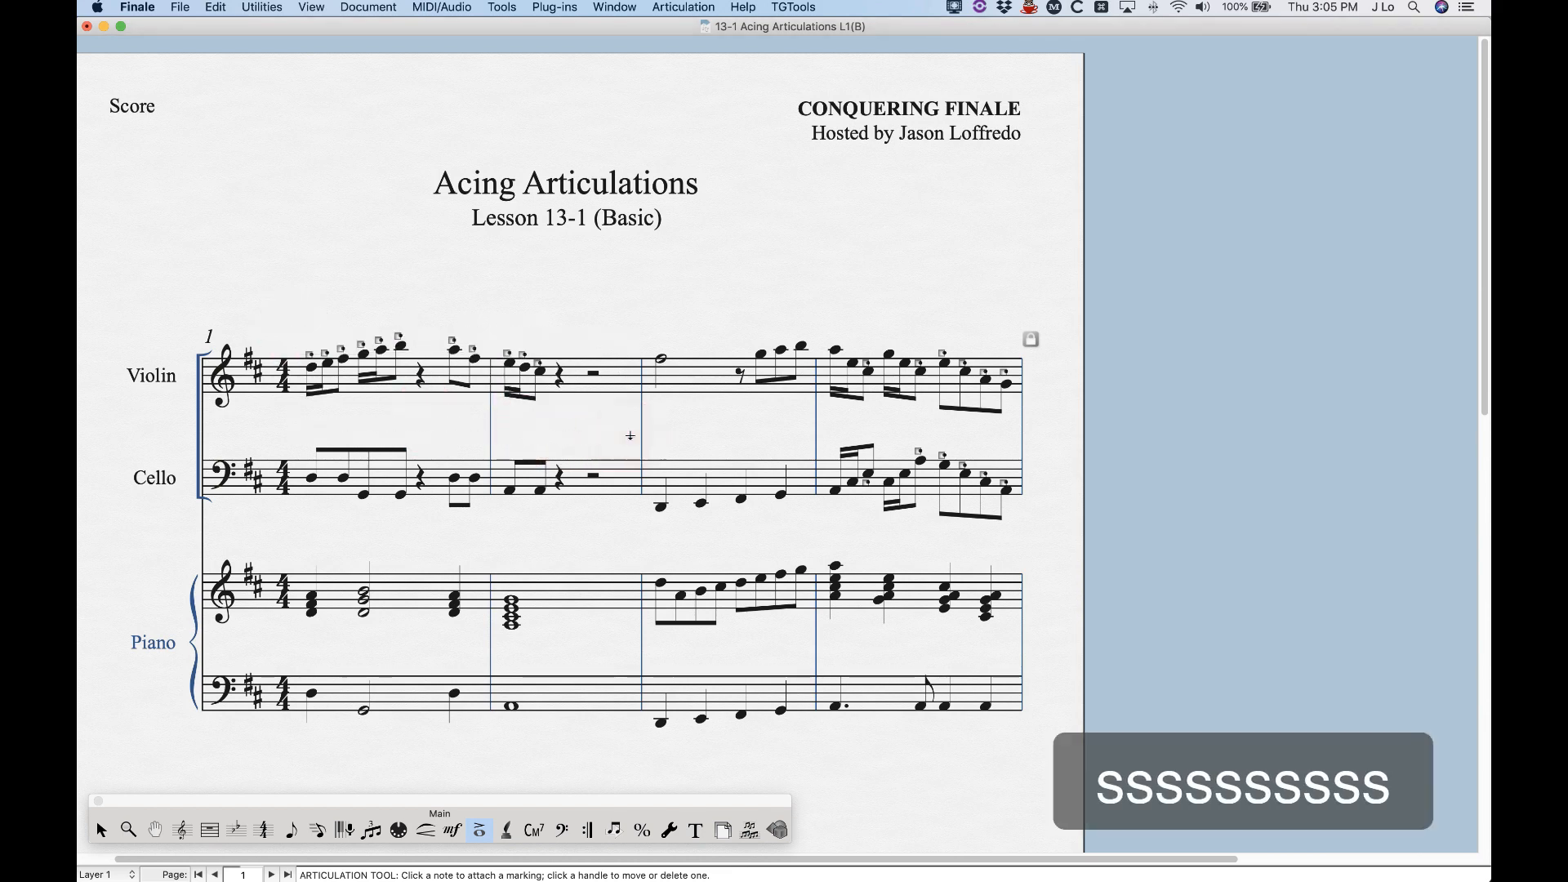
pyautogui.moveTo(290, 312); pyautogui.dragTo(578, 387)
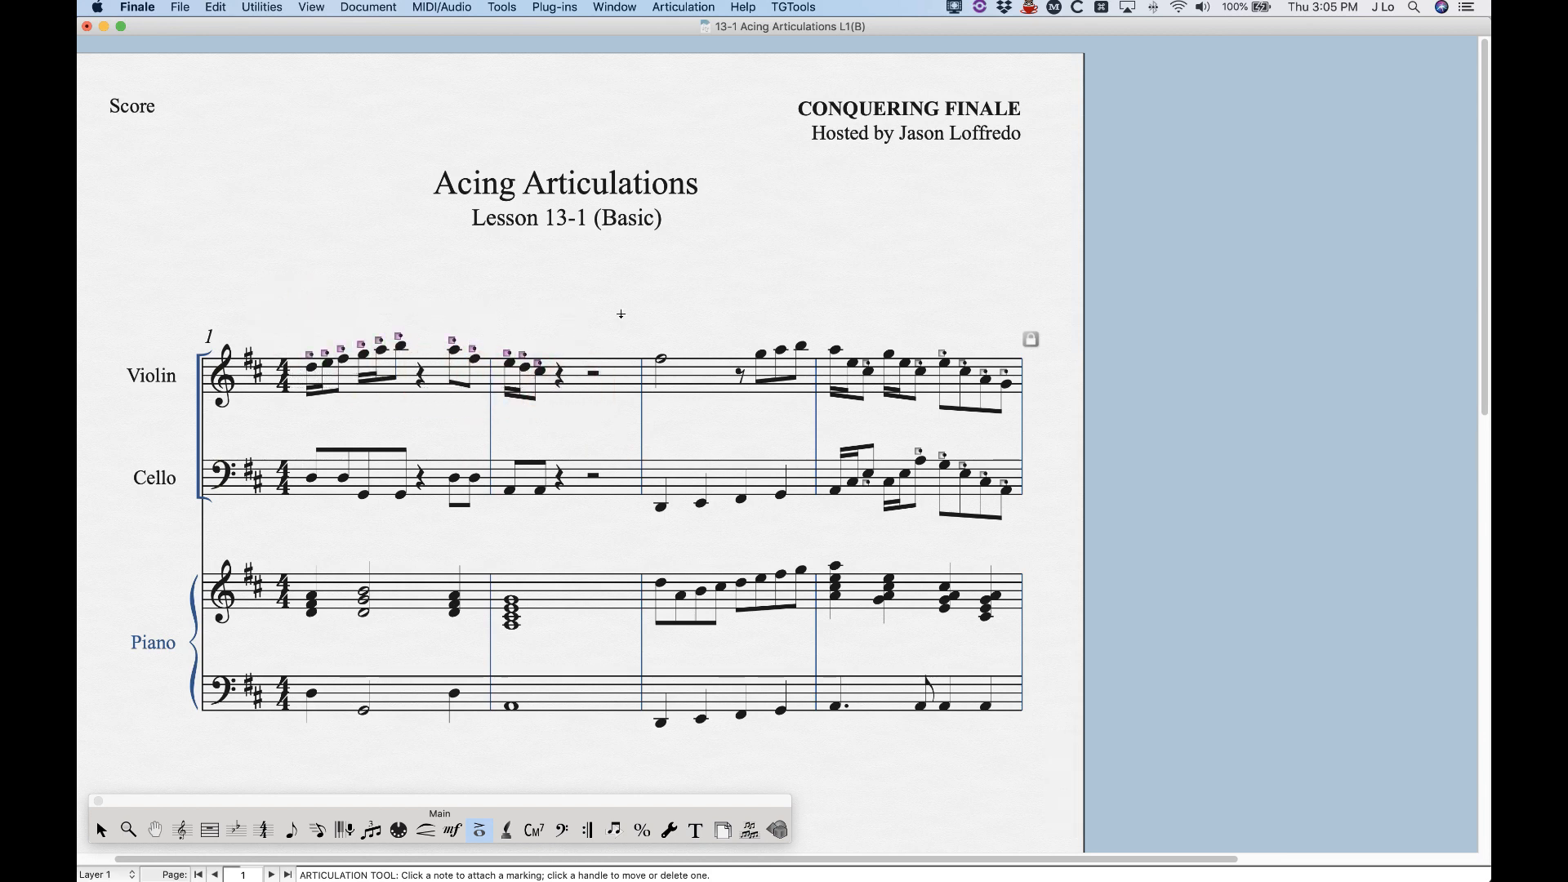
pyautogui.press('a')
pyautogui.press('a')
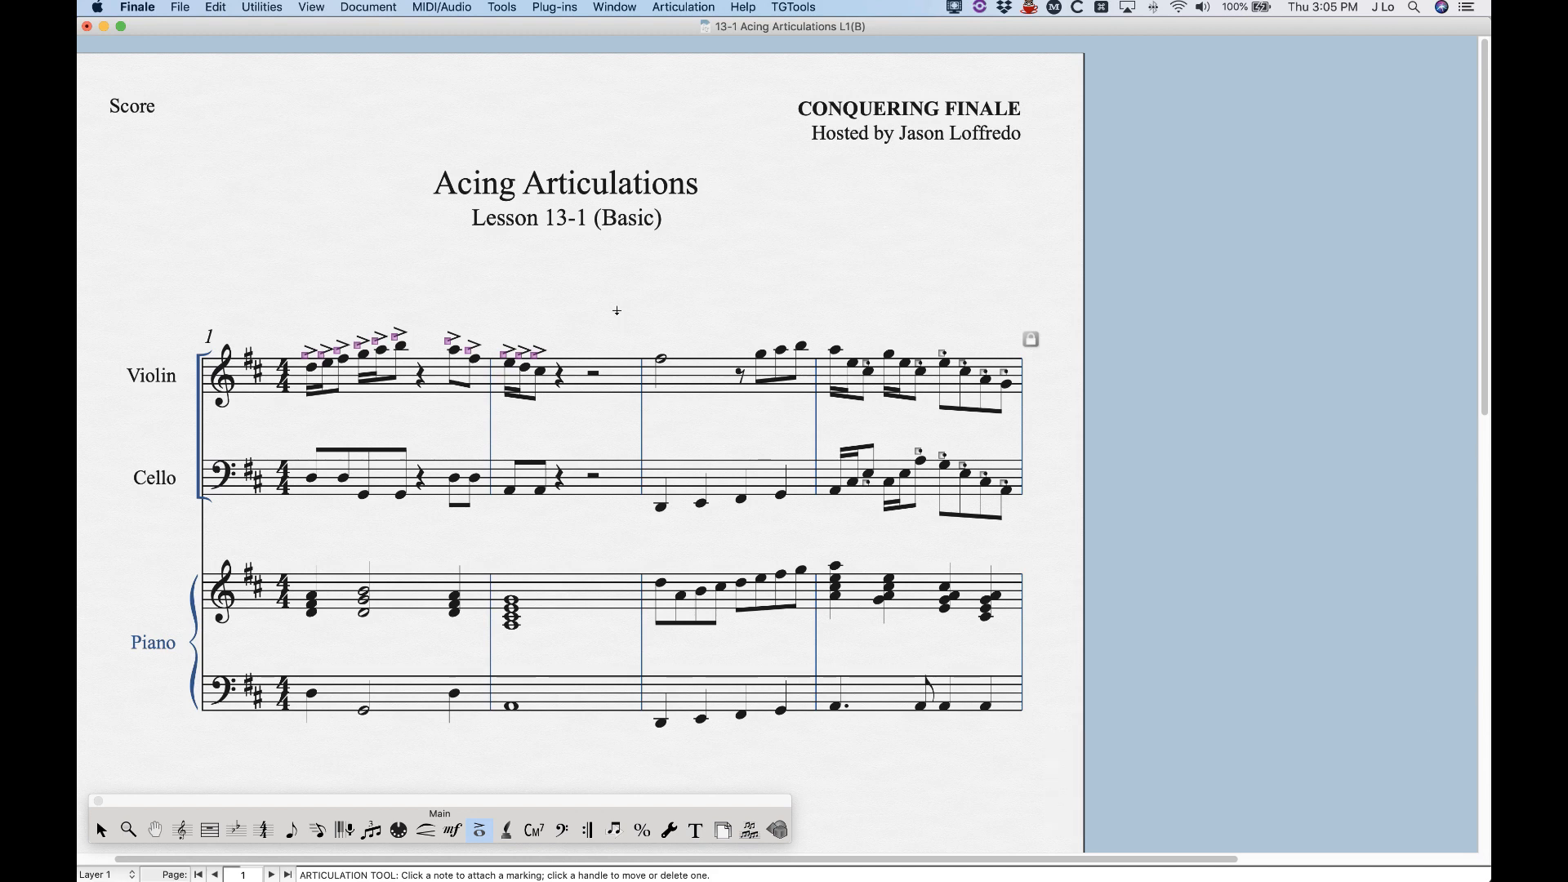
# Step: Undo the change to accents and the staccatos on the violin's measures 1 and 2
pyautogui.press('super+z')
pyautogui.press('super+z')
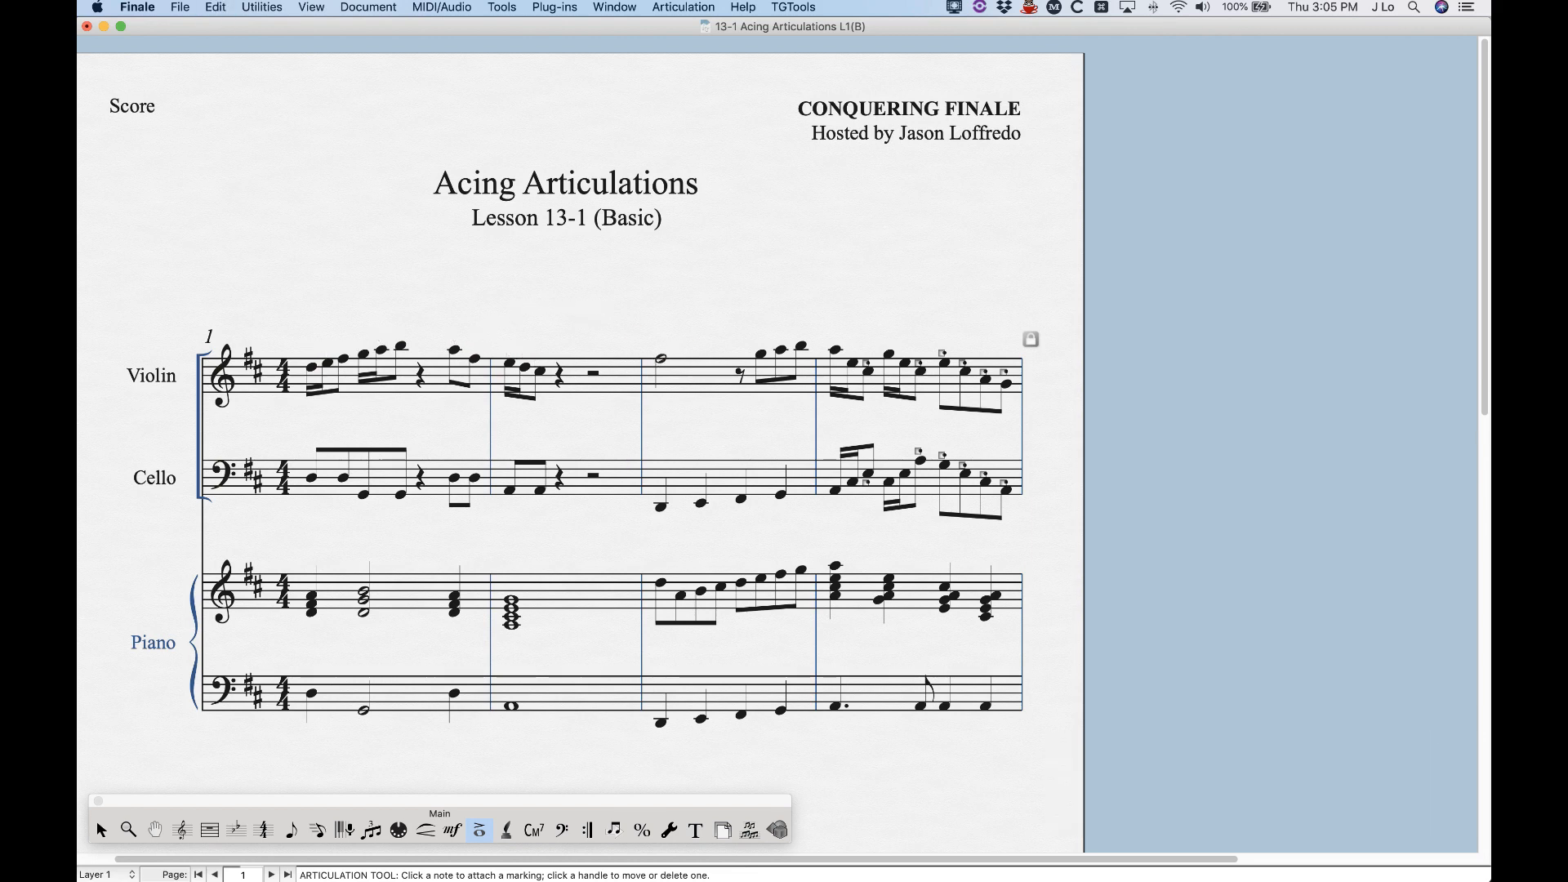
# Step: Examine the available articulations and their assigned letters for the violin's first note in measure 3, and close the list without choosing one
pyautogui.click(662, 359)
pyautogui.moveTo(1054, 134); pyautogui.dragTo(757, 56)
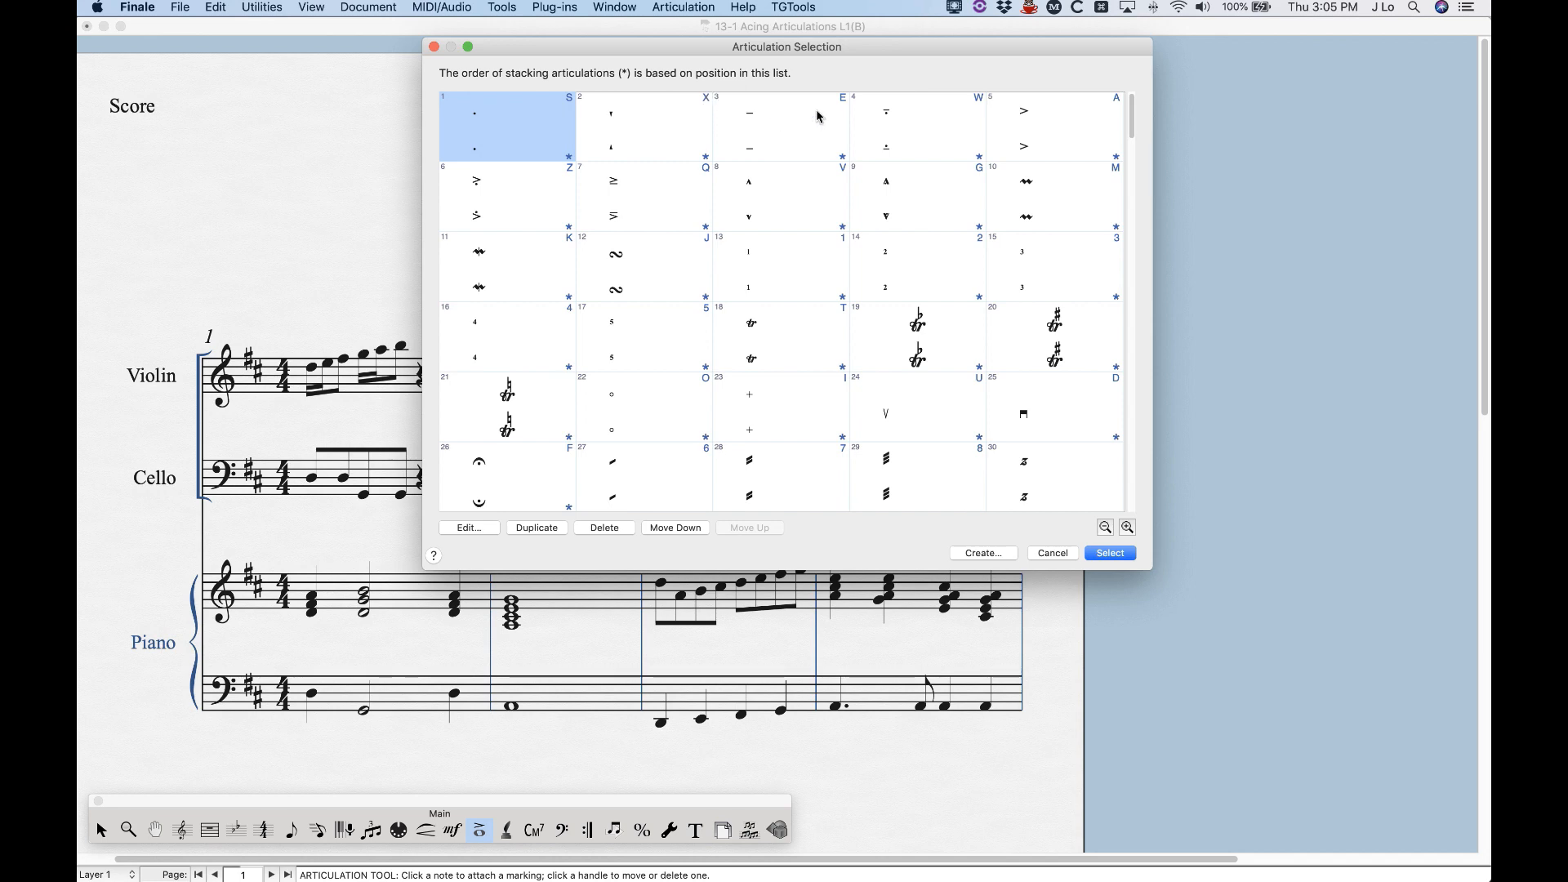
pyautogui.click(846, 96)
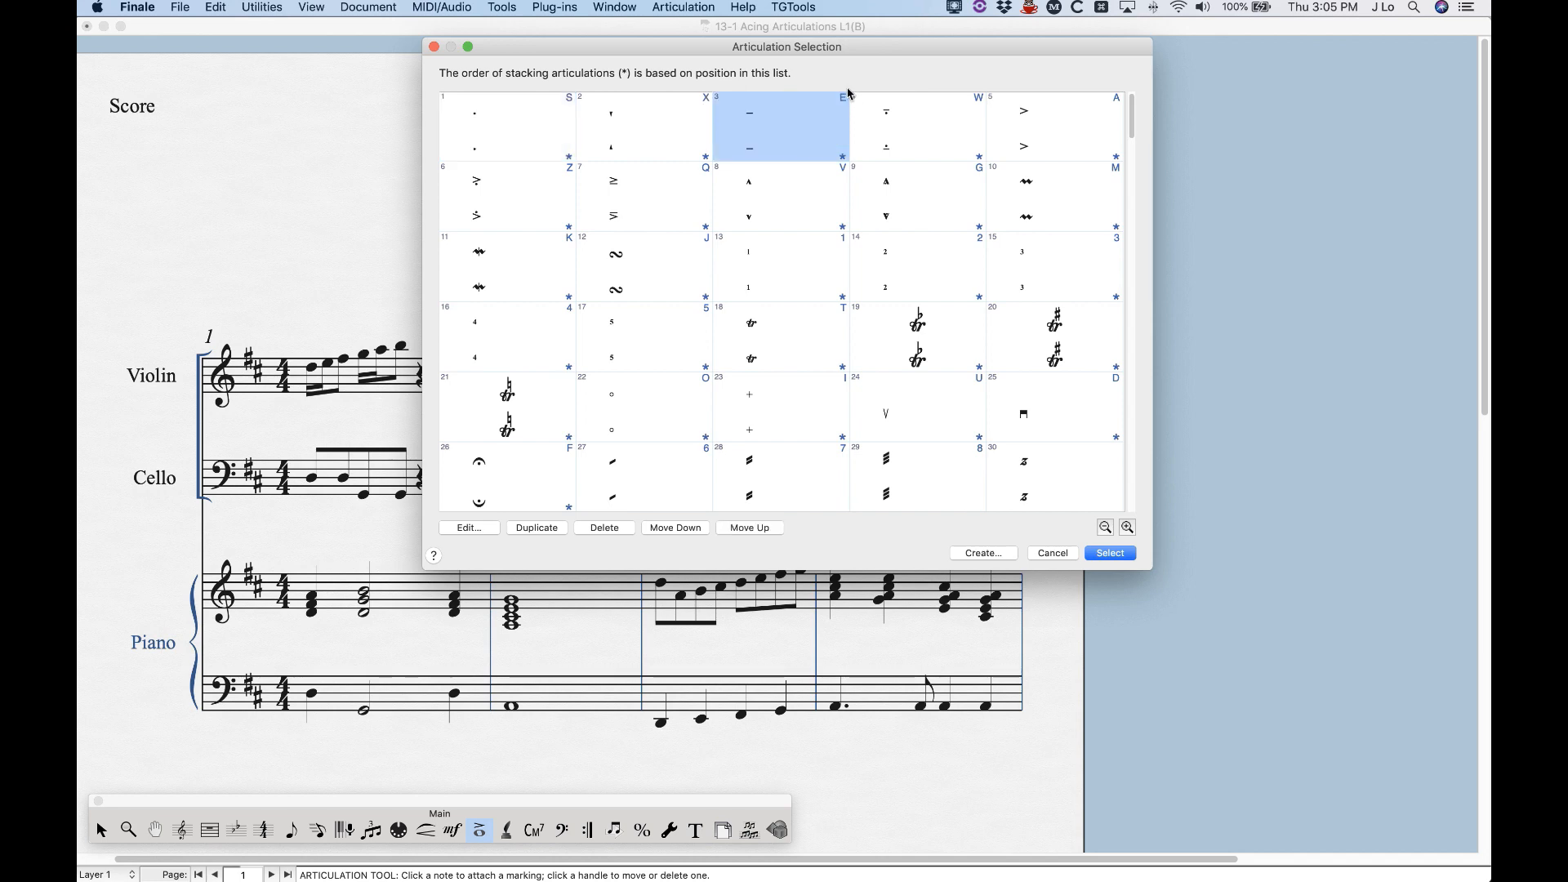
pyautogui.click(552, 109)
pyautogui.click(812, 127)
pyautogui.scroll(-4, 806, 381)
pyautogui.scroll(-2, 807, 379)
pyautogui.scroll(6, 808, 374)
pyautogui.scroll(-3, 876, 358)
pyautogui.scroll(-2, 875, 356)
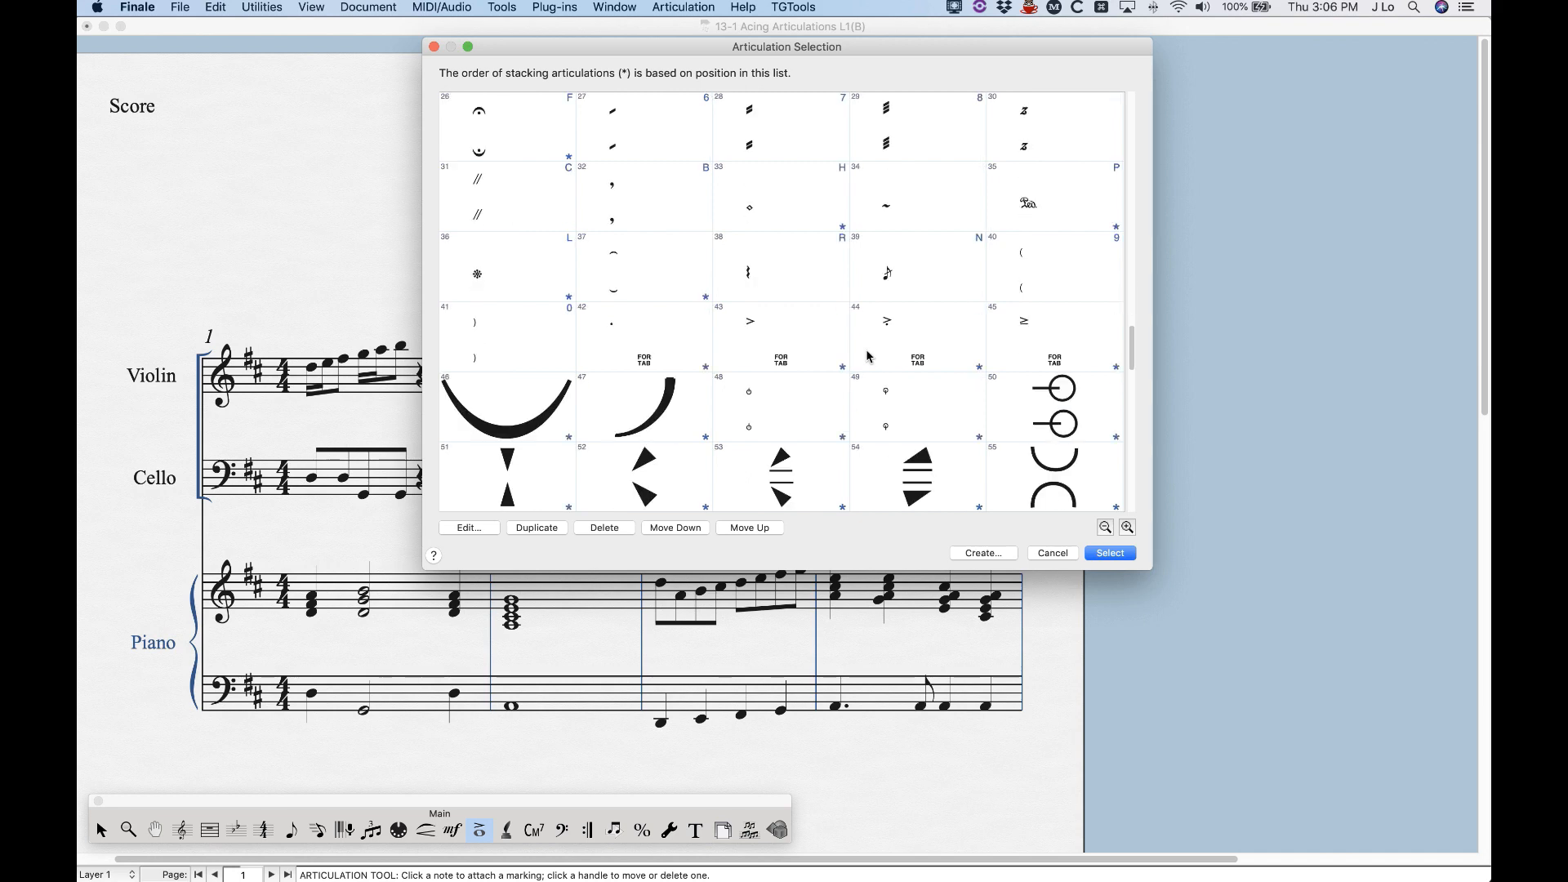
pyautogui.scroll(5, 866, 358)
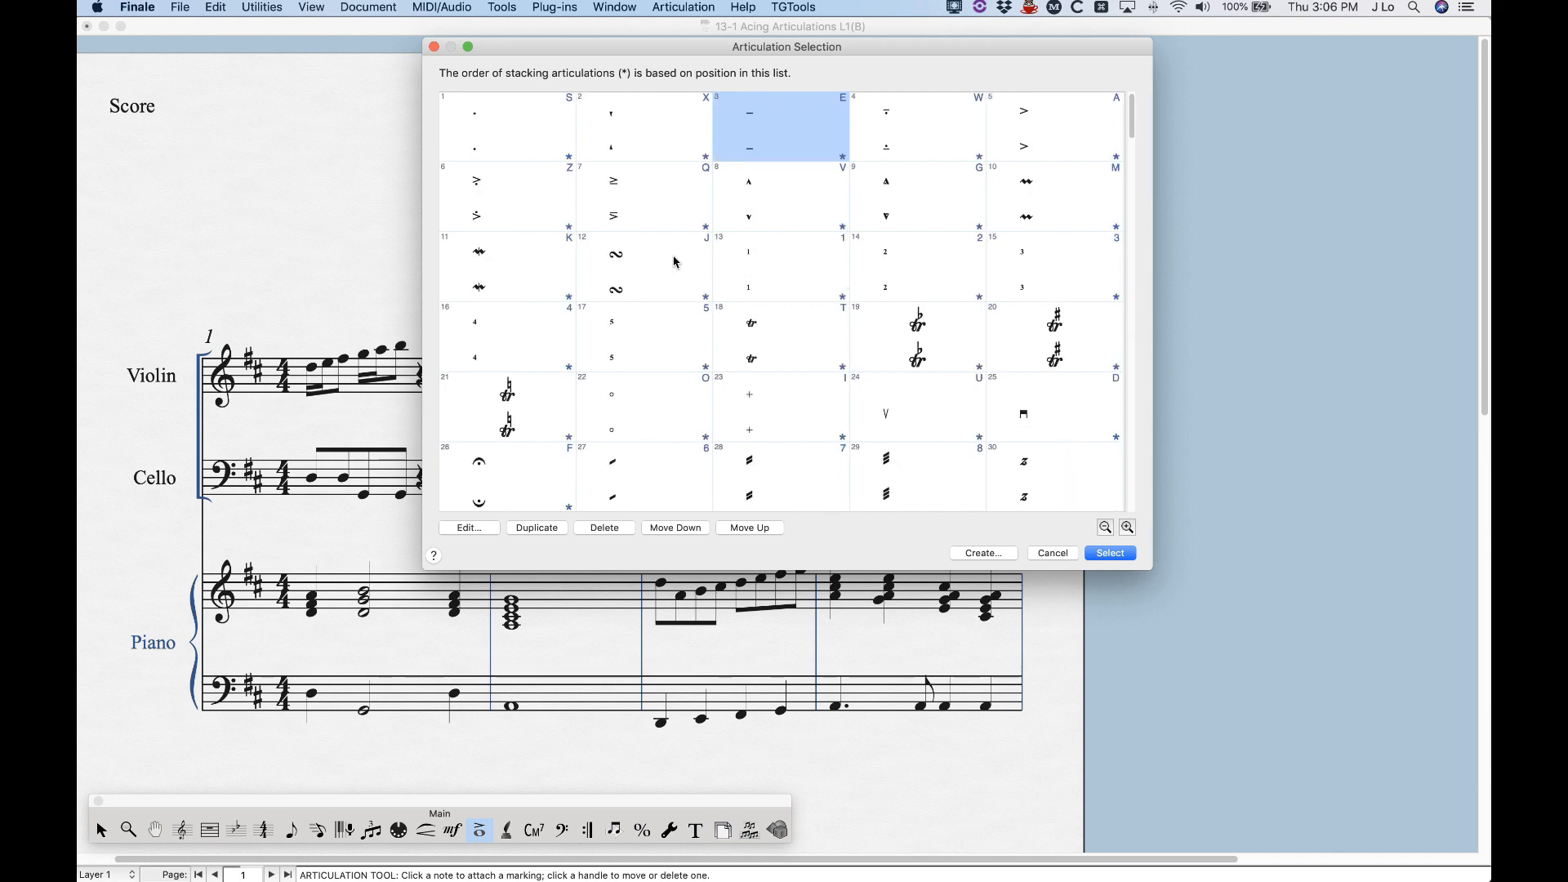
pyautogui.scroll(-8, 582, 315)
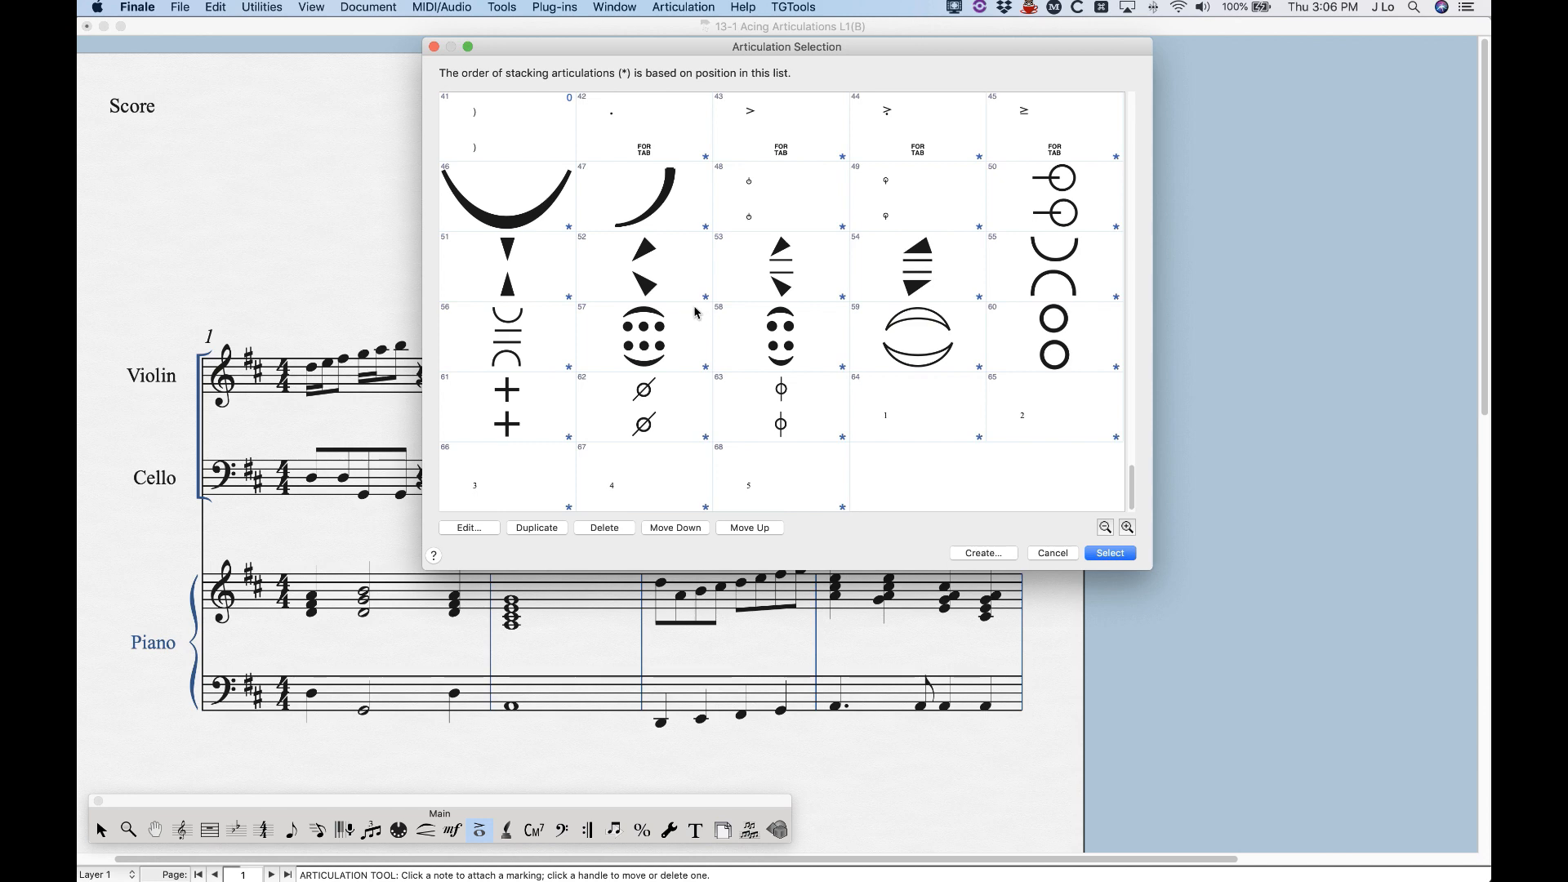
pyautogui.click(680, 332)
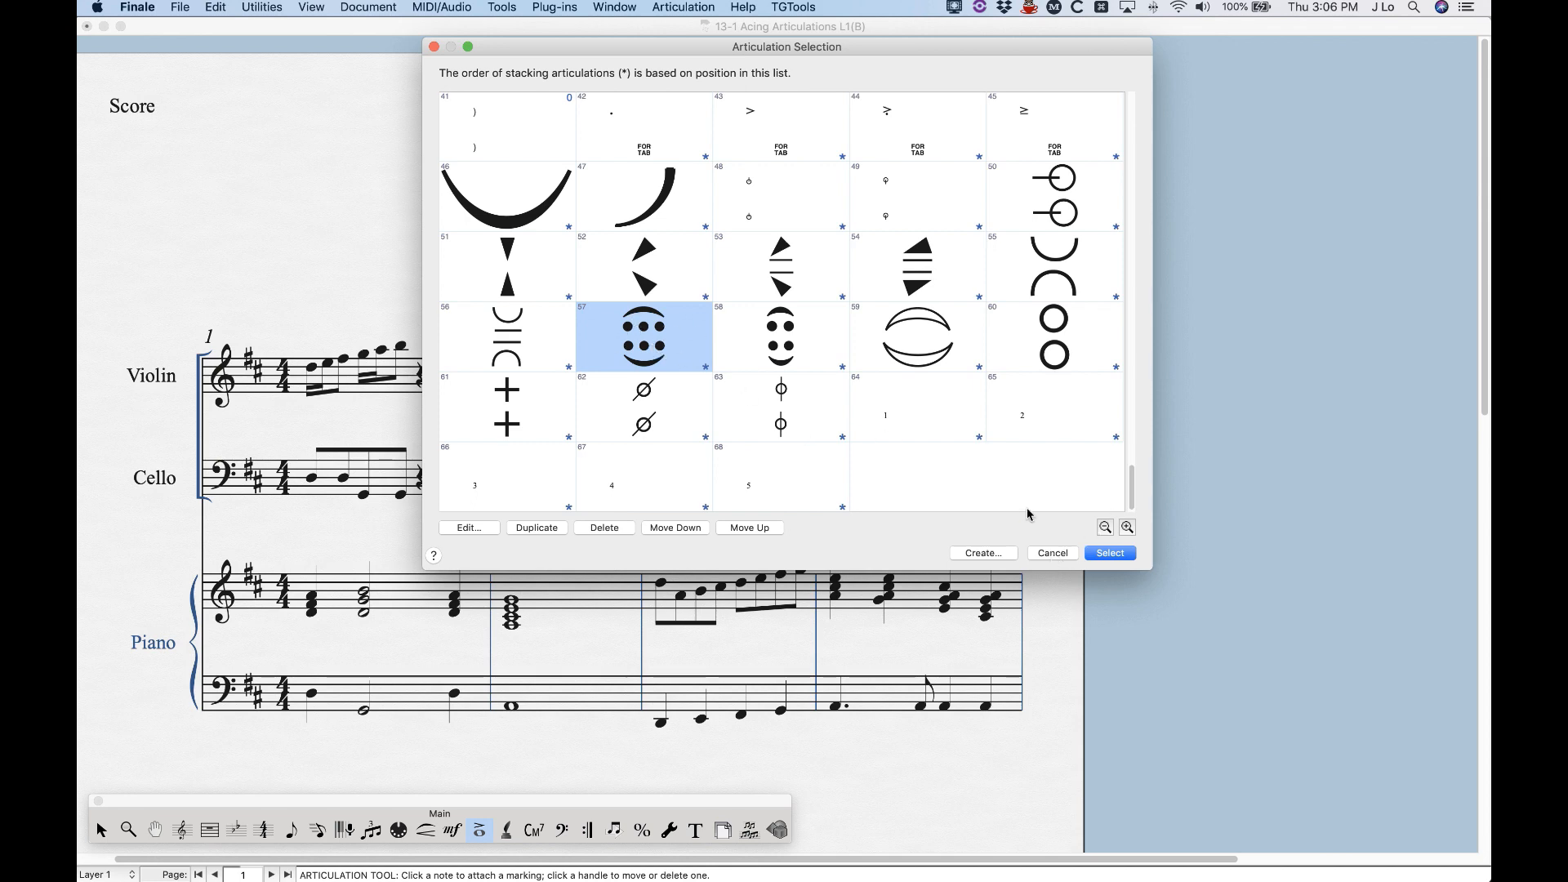
pyautogui.click(1052, 553)
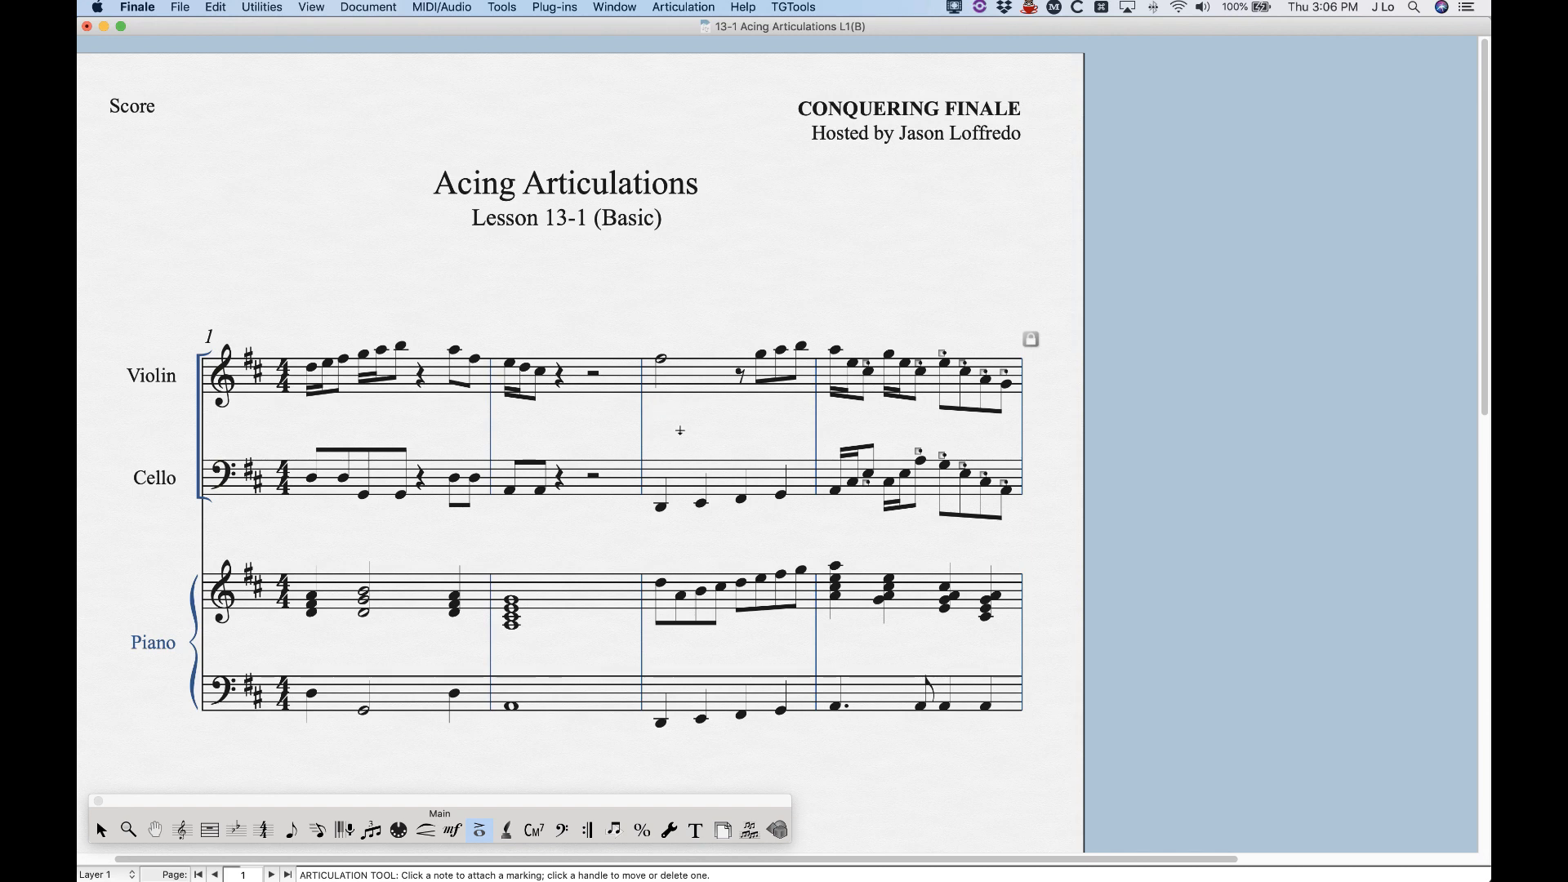
# Step: Assign articulation 57, the symbol with arcs around six dots, to the Y metatool
pyautogui.hotkey('shift', 'y')
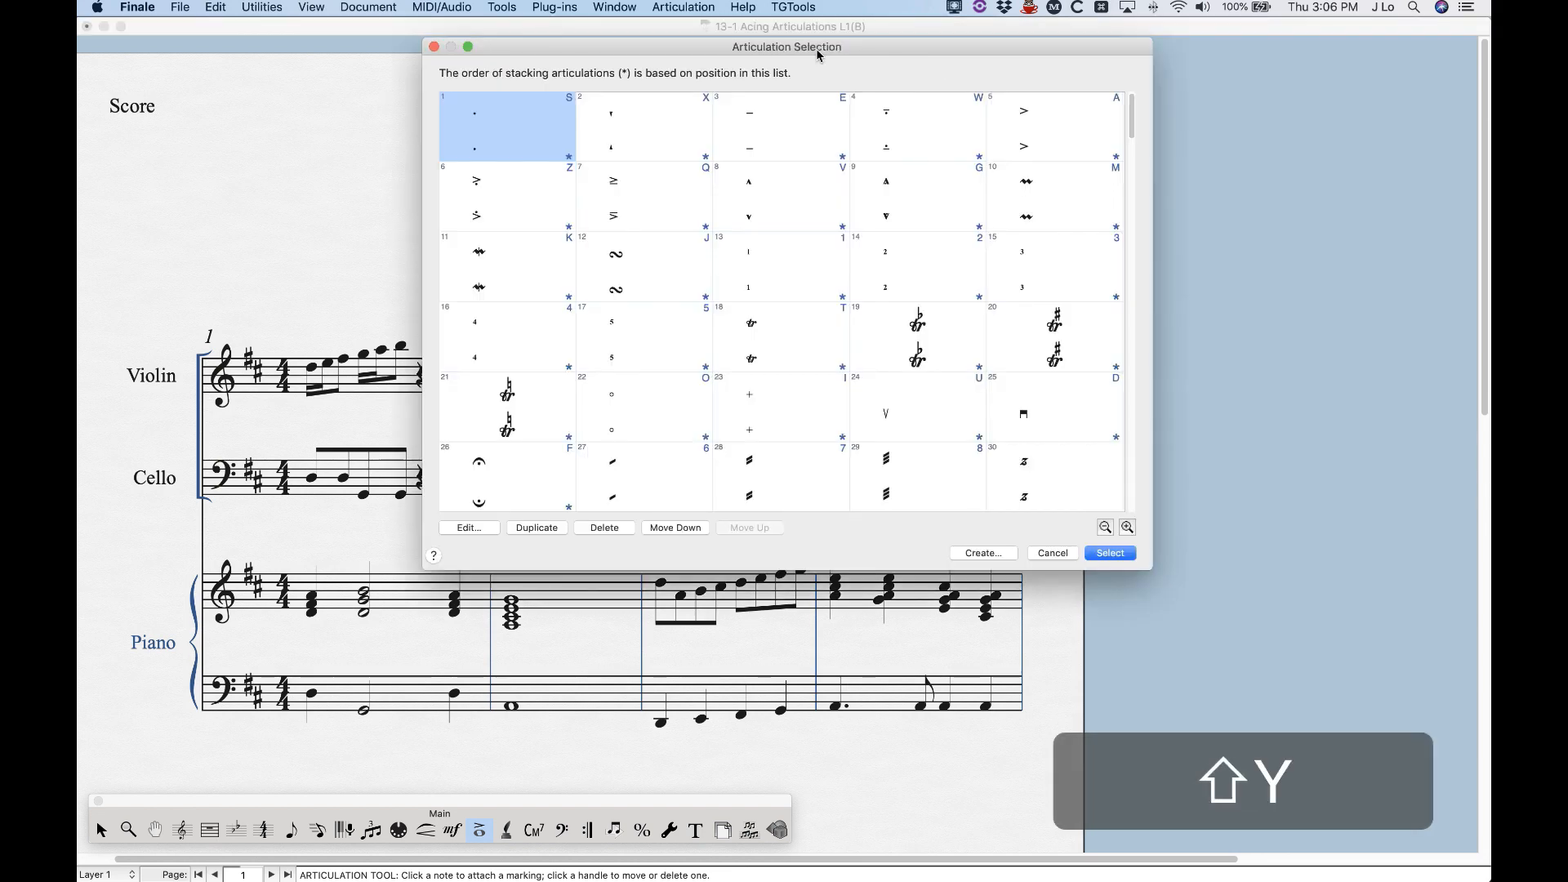
pyautogui.scroll(-10, 700, 298)
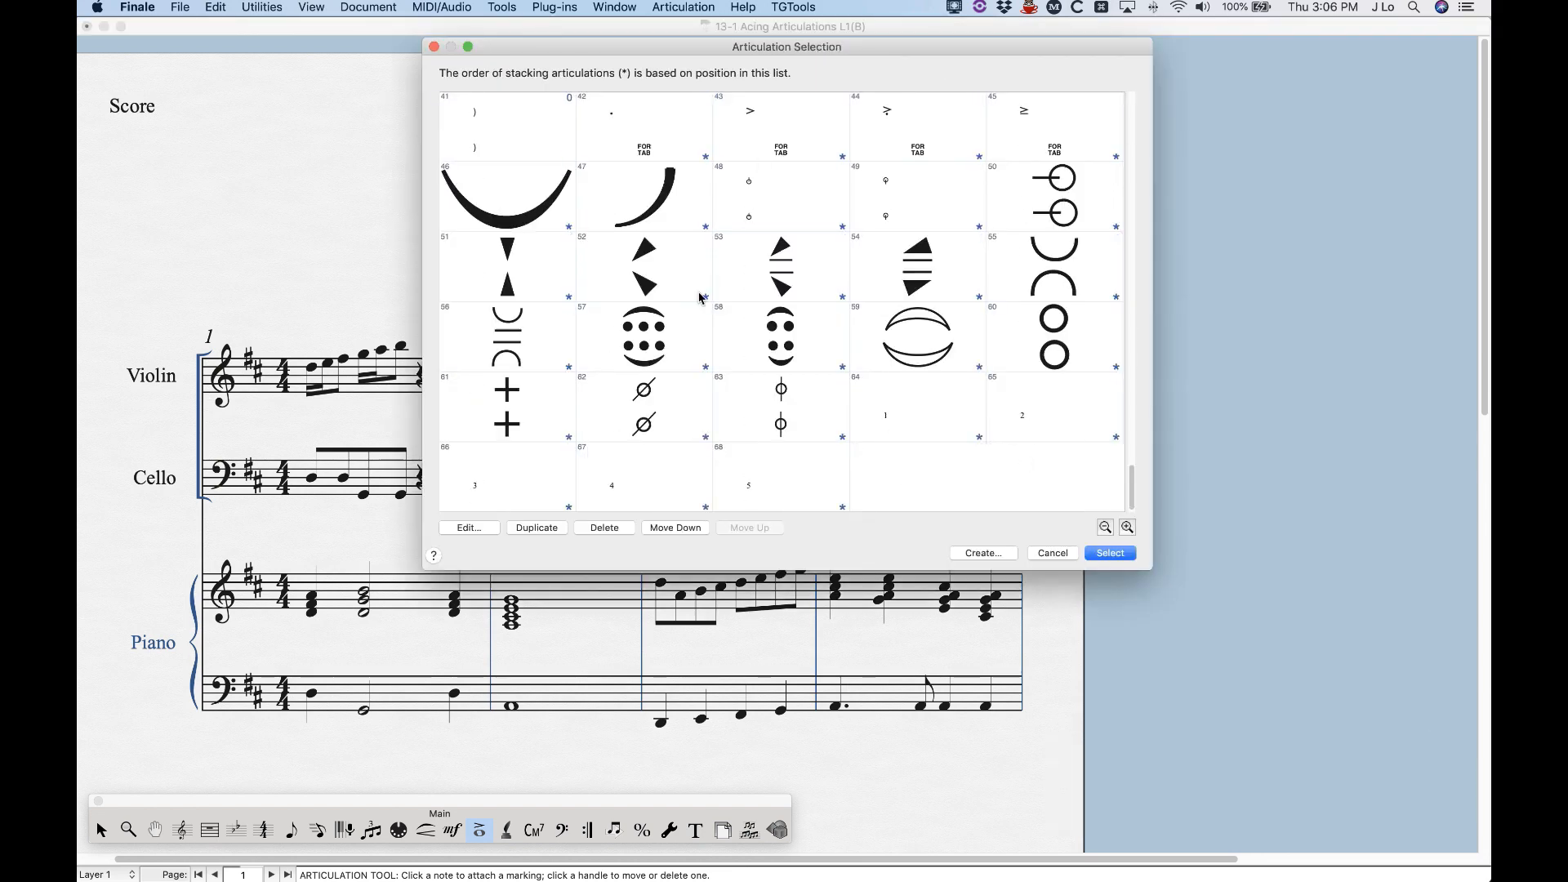
pyautogui.click(671, 340)
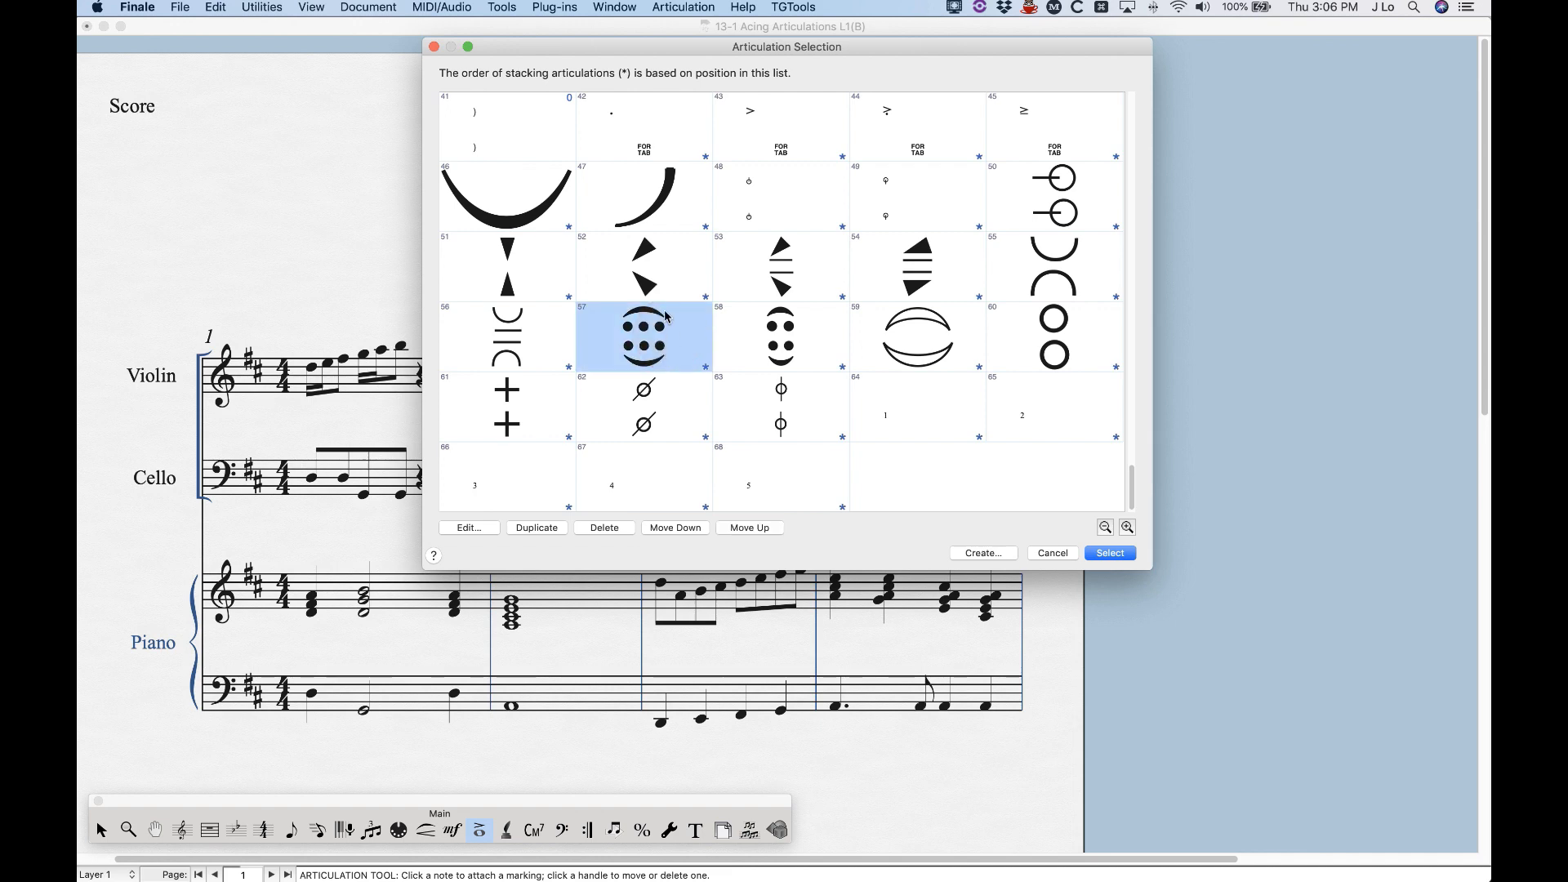
pyautogui.click(1110, 554)
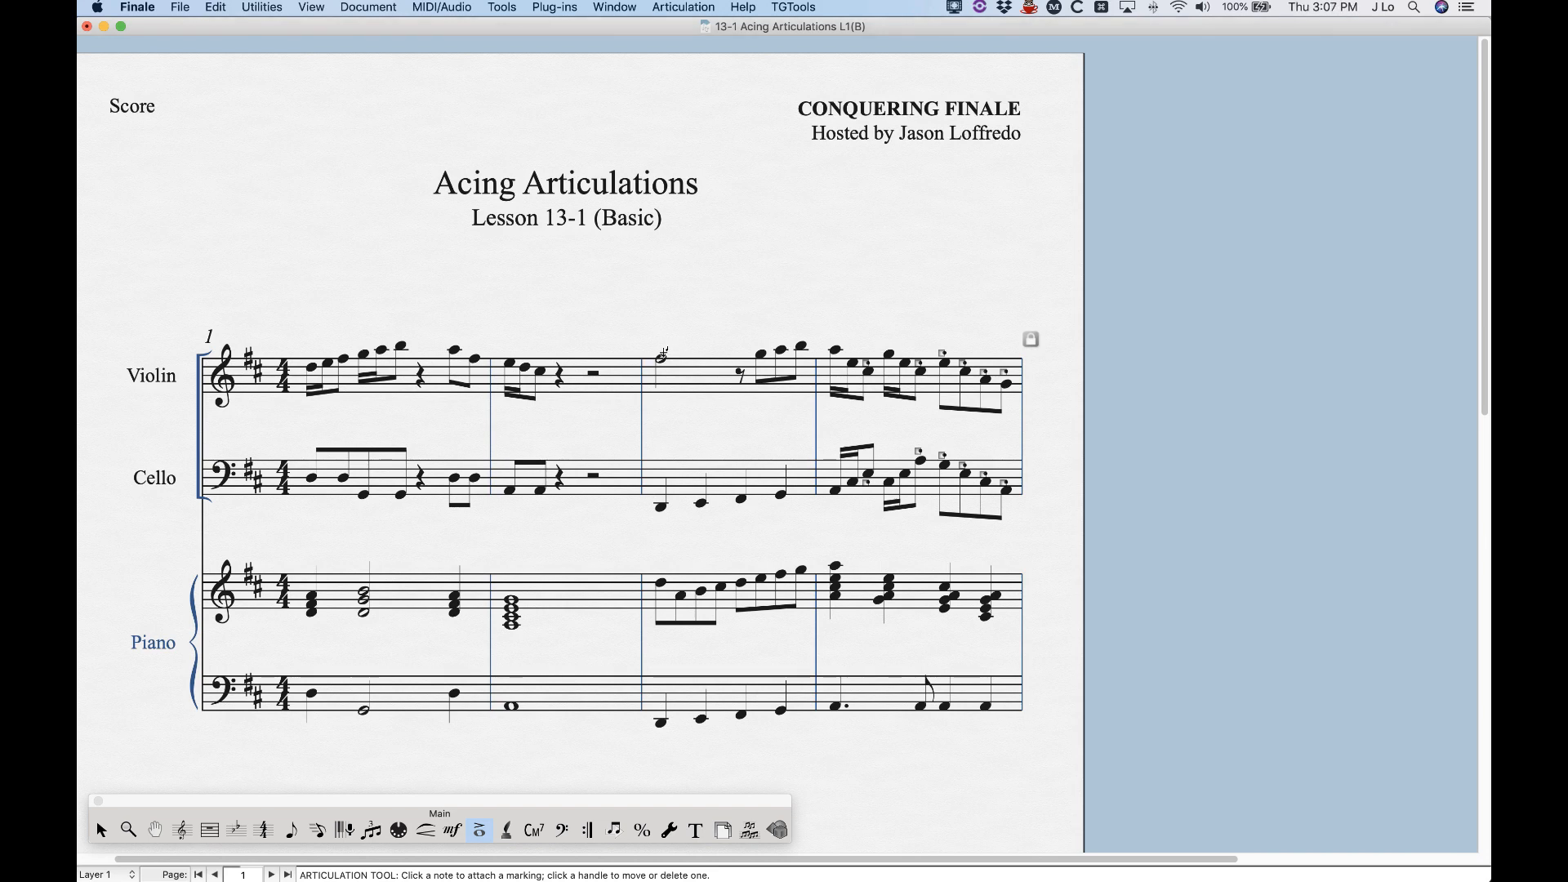
# Step: Attach articulation 57 to the violin's first note in measure 3 using the Y metatool, and delete it
pyautogui.press('y')
pyautogui.click(662, 358)
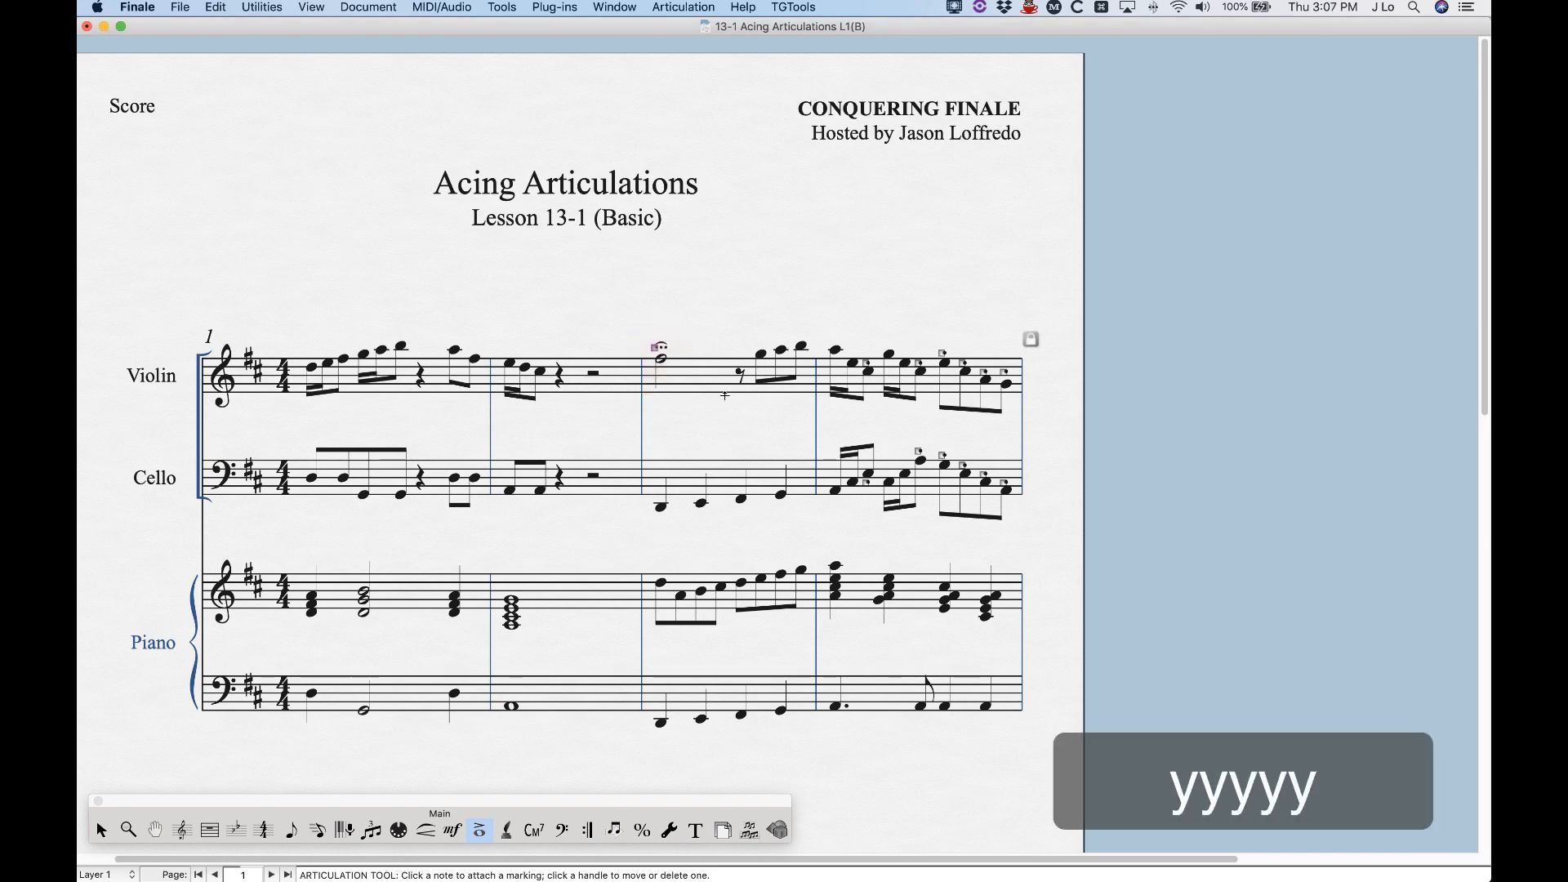
pyautogui.press('BackSpace')
# Step: Examine the articulation list and its assigned metatool letters from the violin's first note in measure 3, and close it without choosing one
pyautogui.click(658, 356)
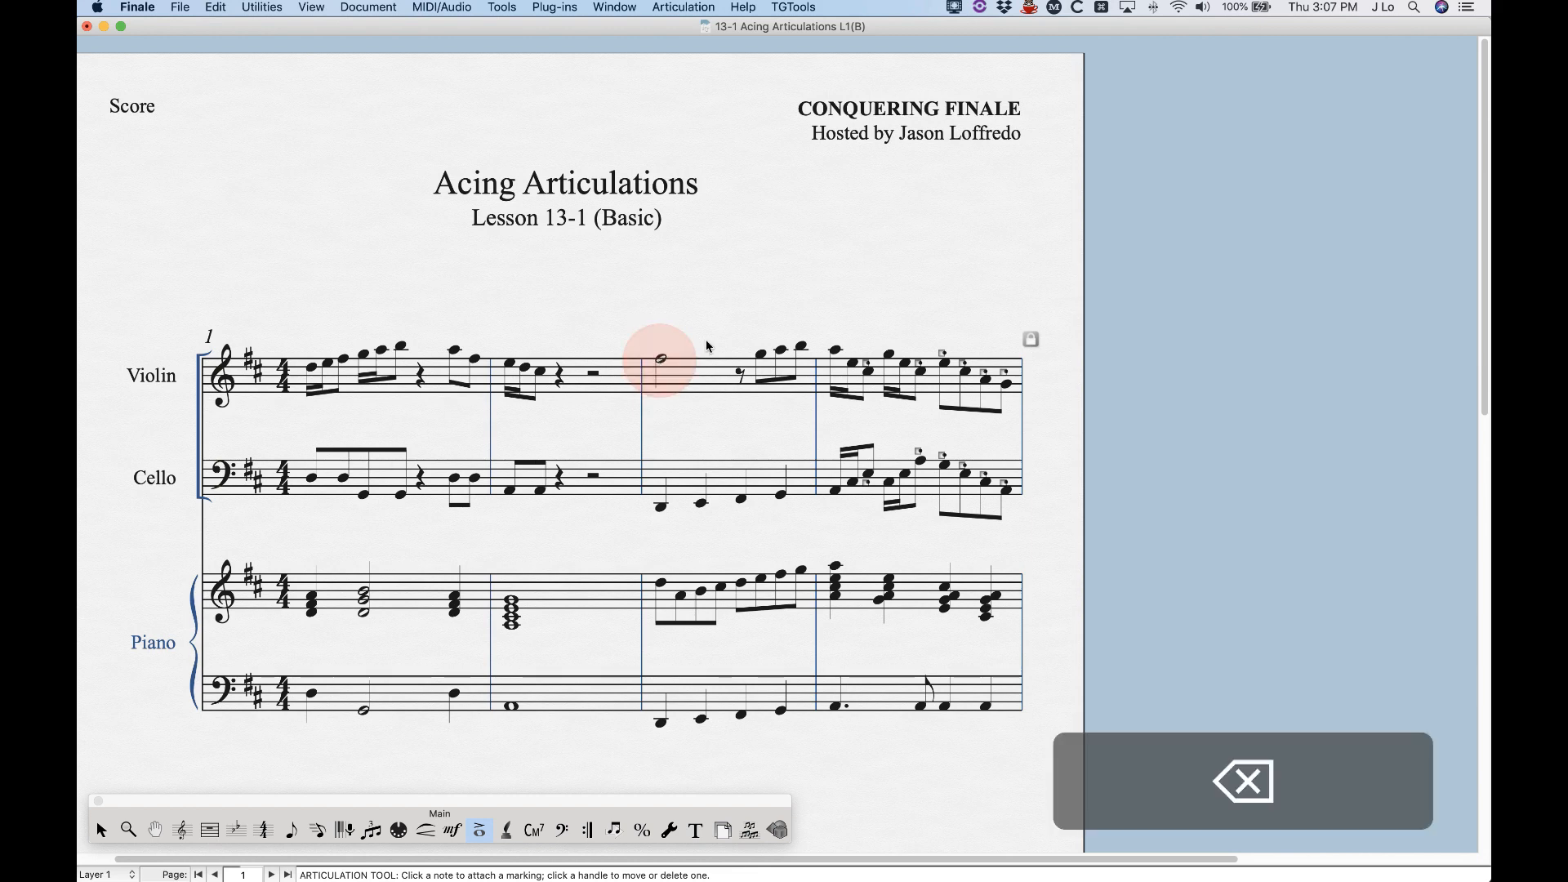
pyautogui.scroll(-6, 771, 274)
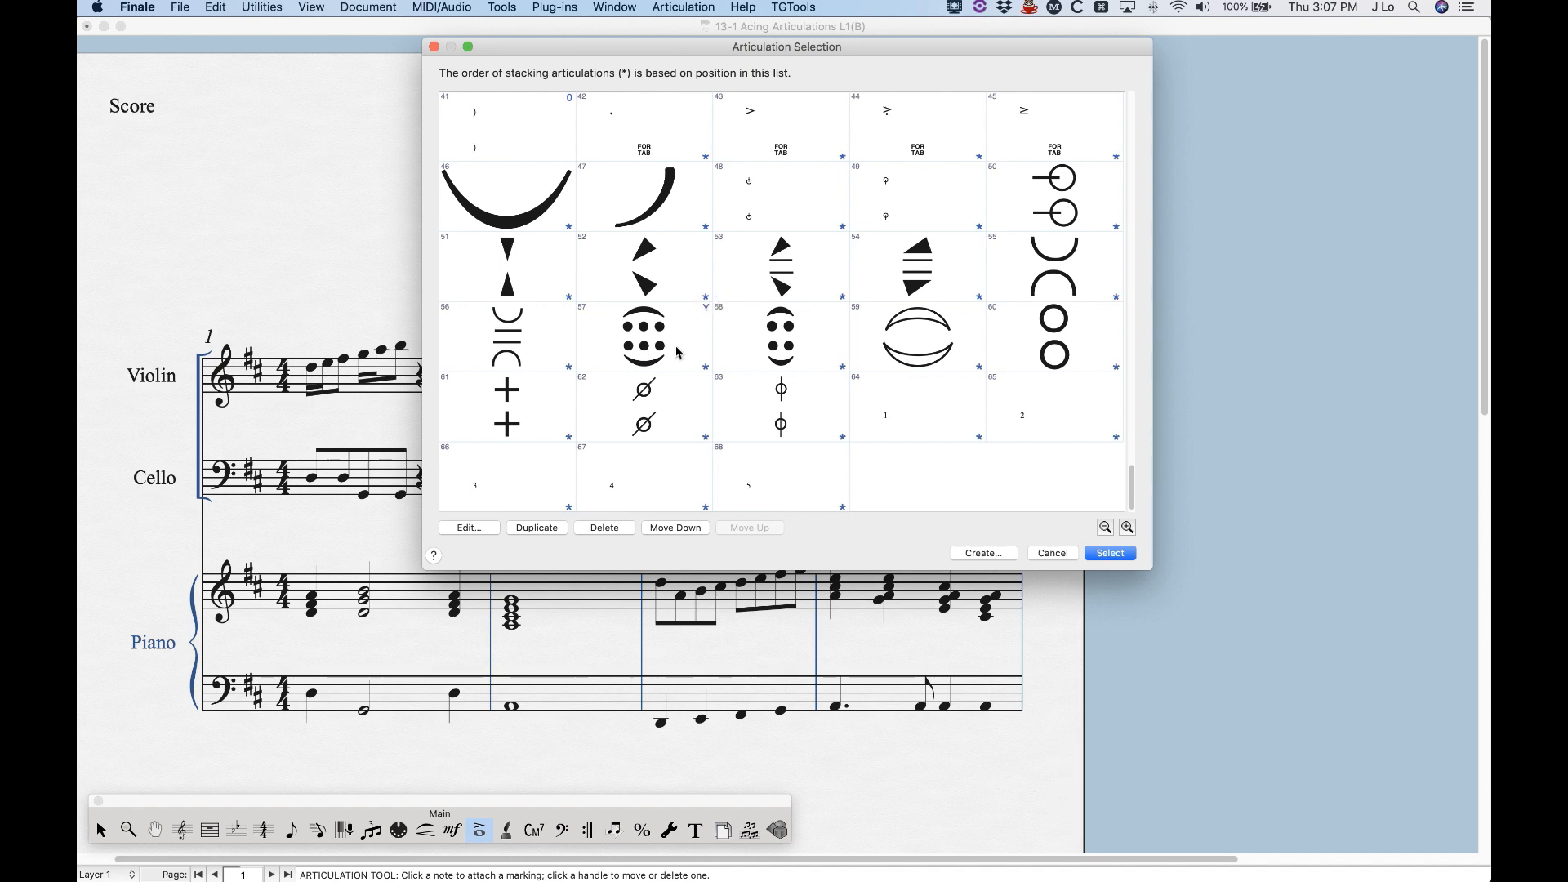
pyautogui.scroll(8, 676, 354)
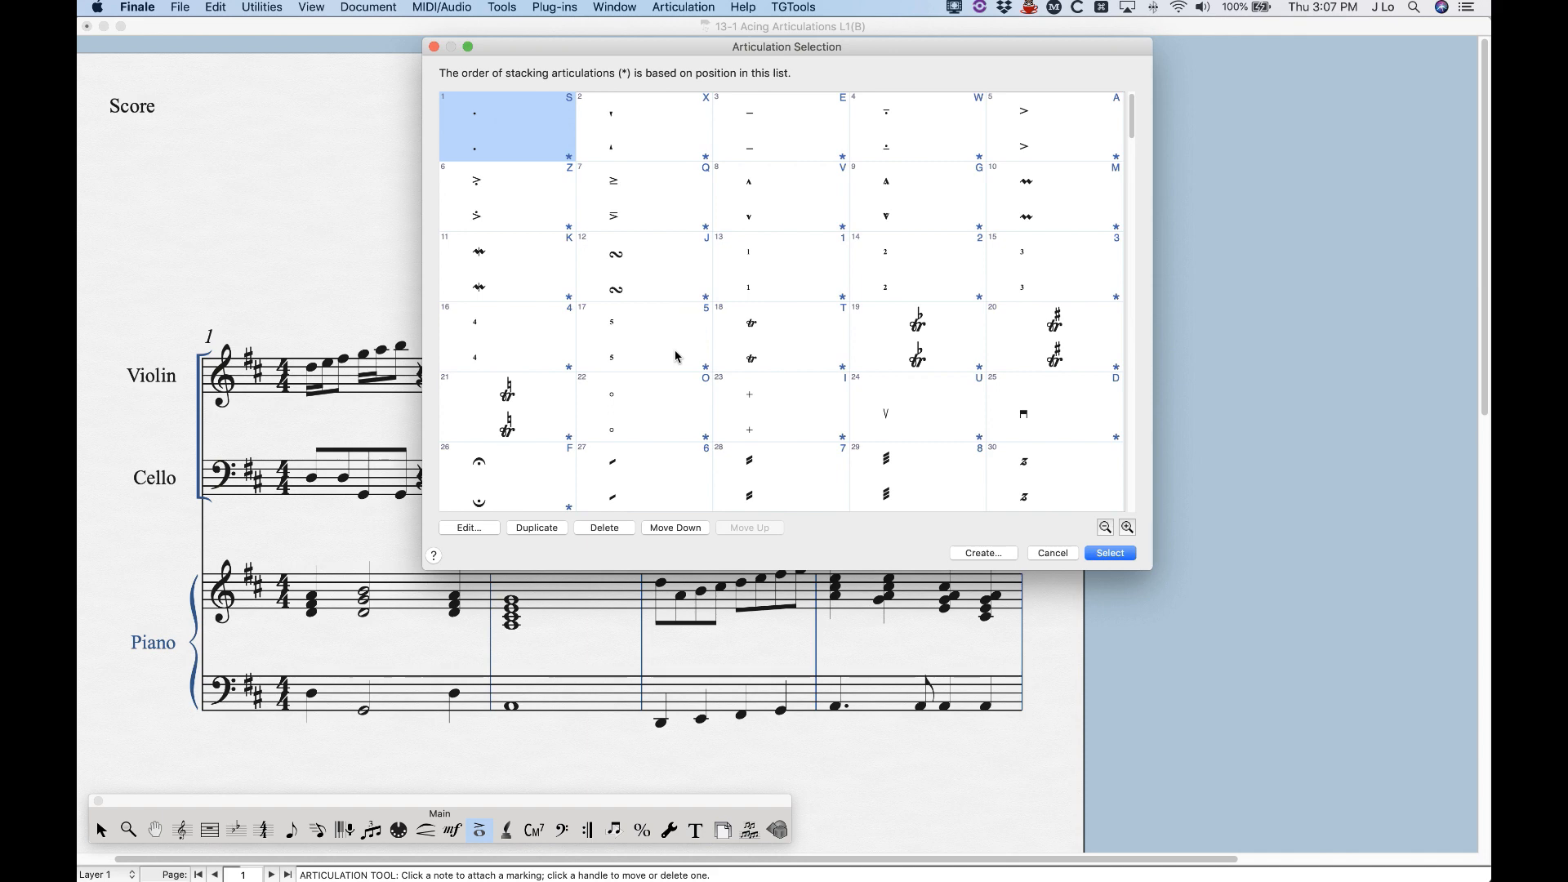
pyautogui.click(688, 267)
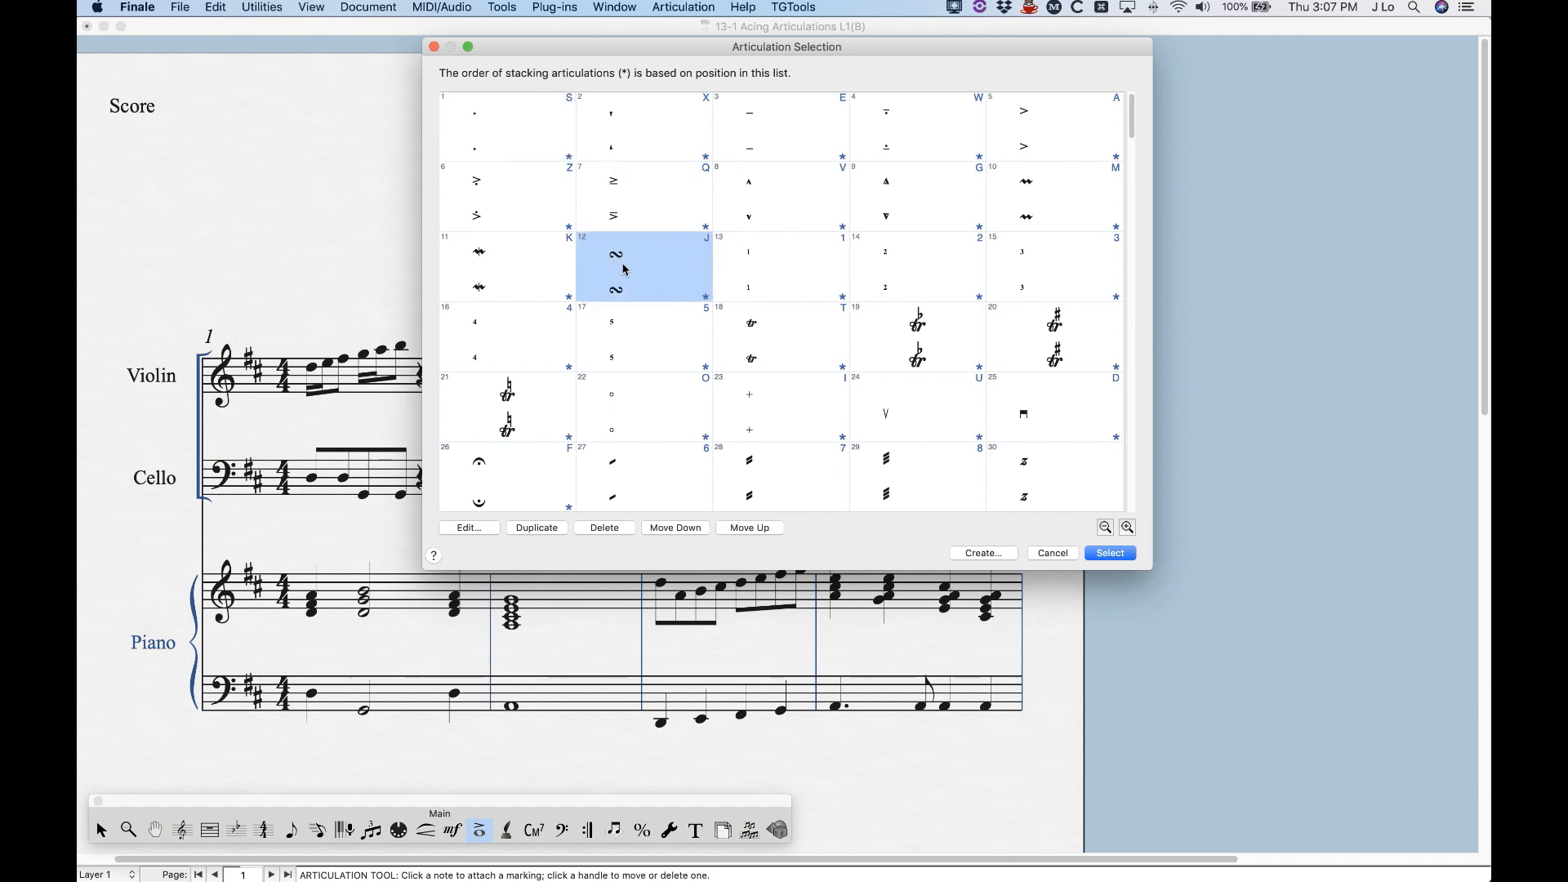
pyautogui.scroll(-4, 623, 270)
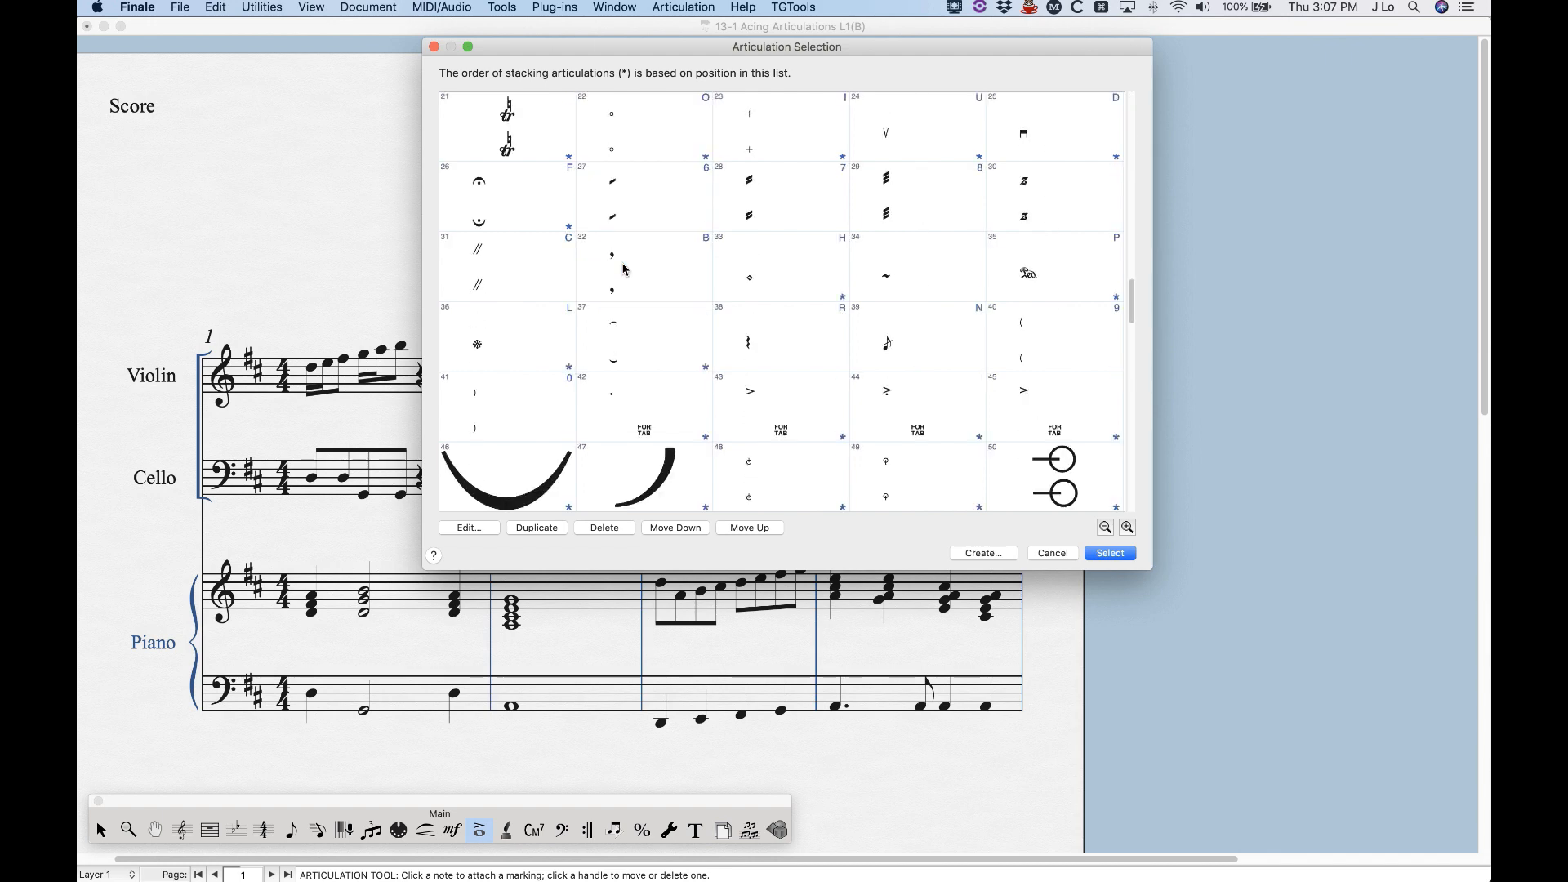
pyautogui.scroll(-2, 623, 270)
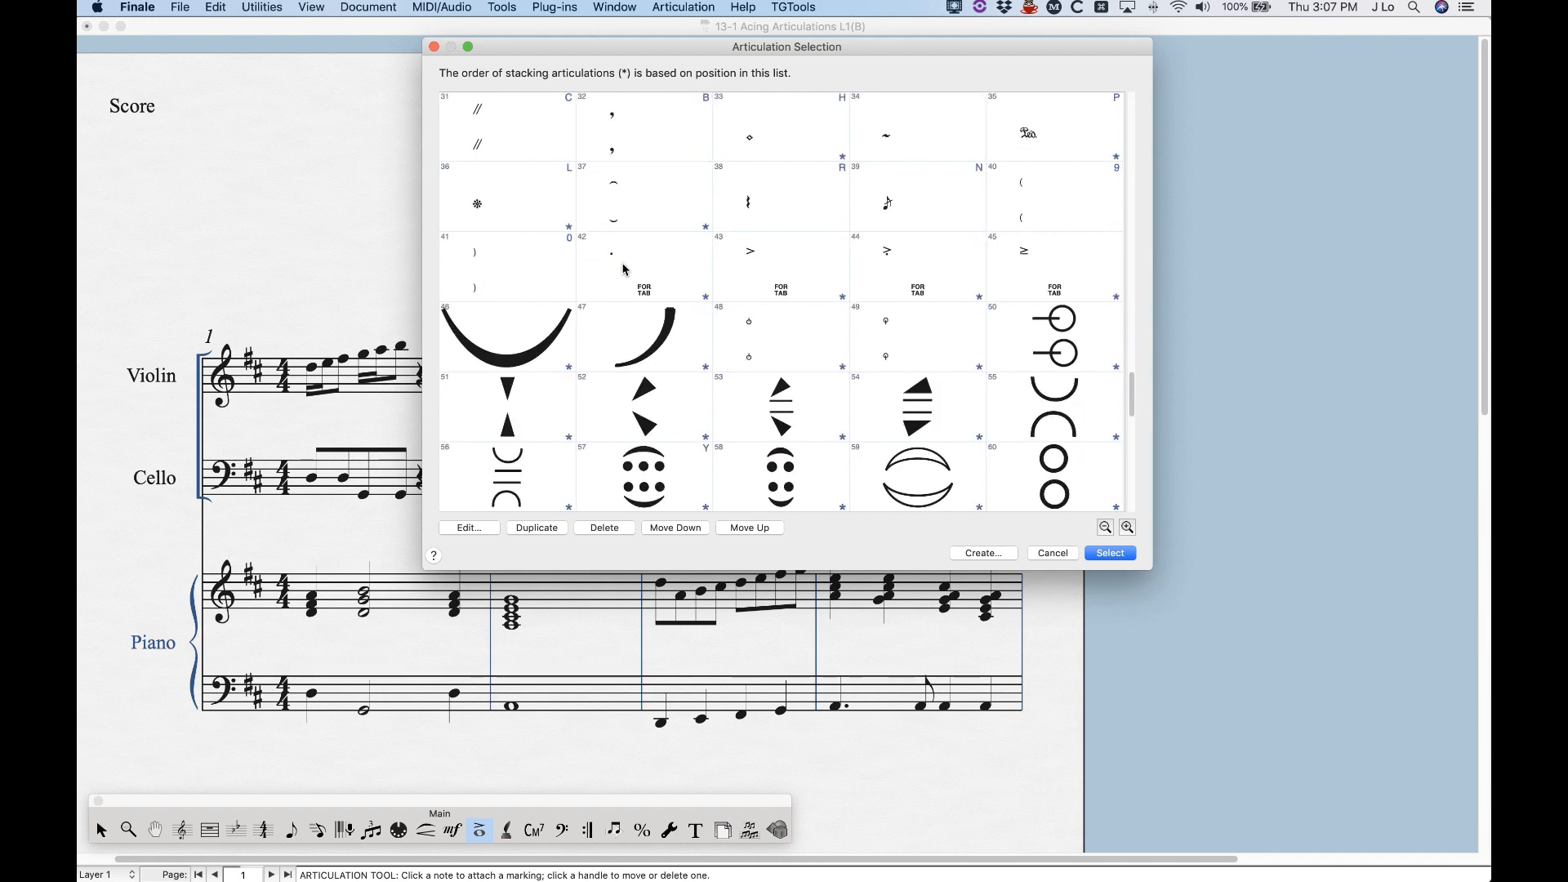
pyautogui.scroll(6, 643, 318)
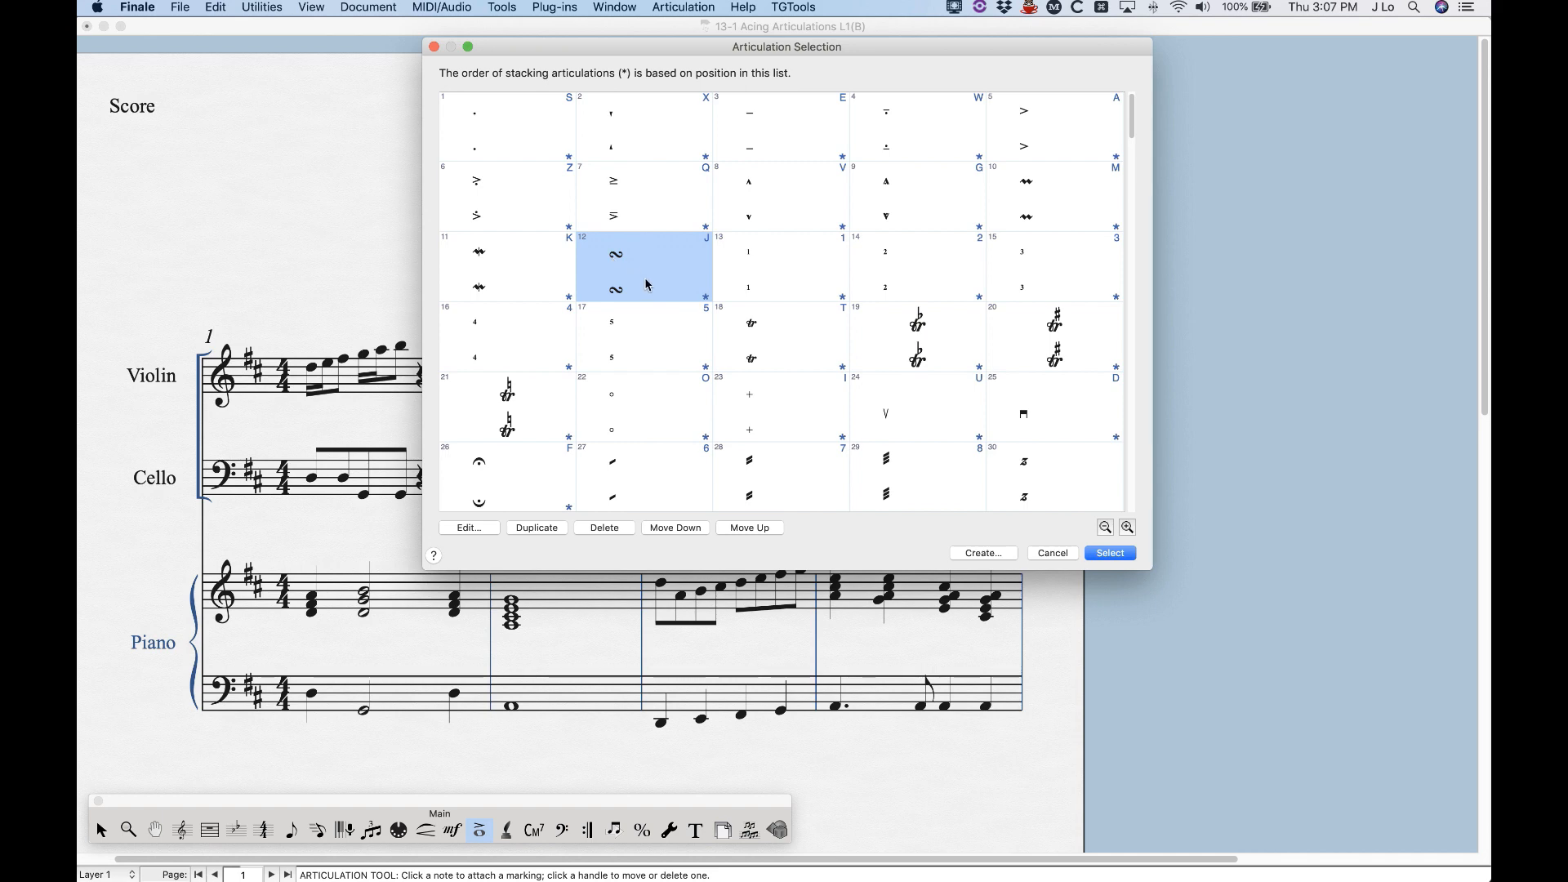
pyautogui.scroll(-2, 813, 366)
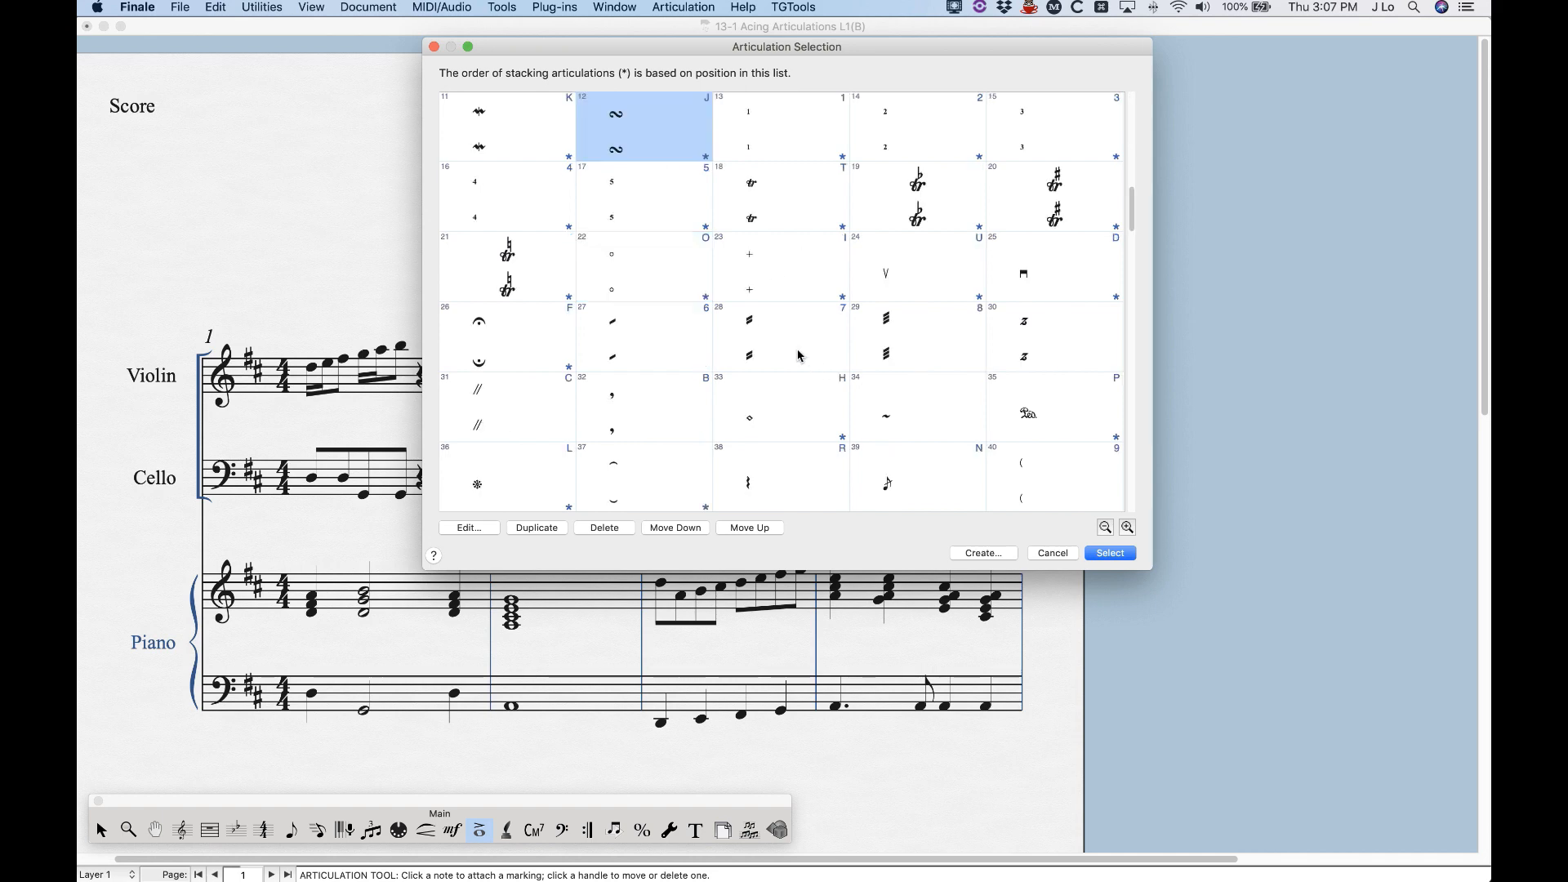
pyautogui.scroll(2, 794, 358)
pyautogui.scroll(-4, 663, 348)
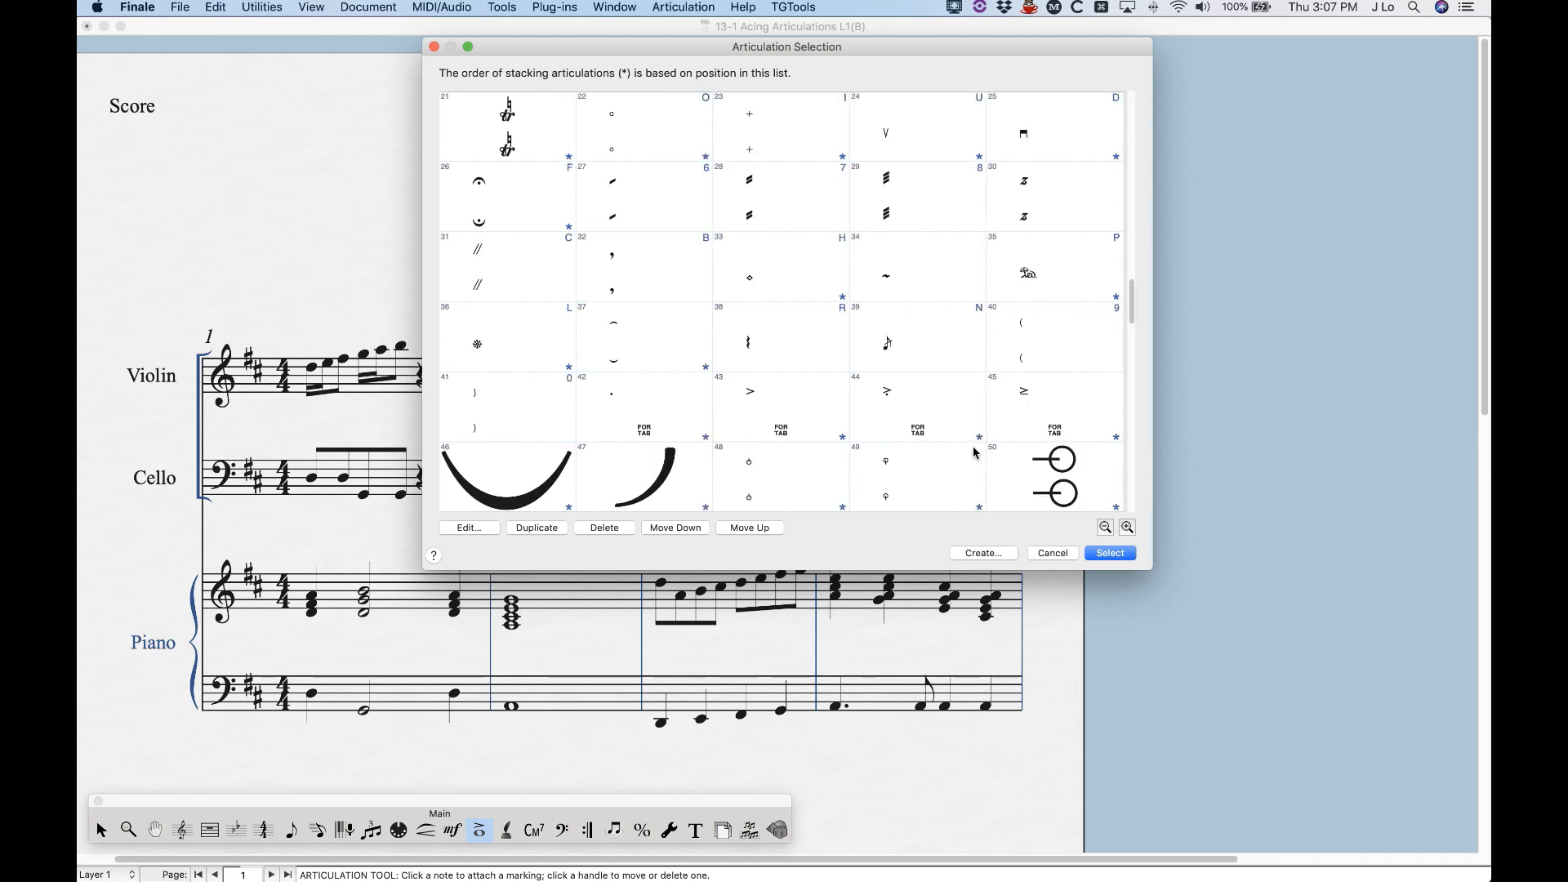
pyautogui.click(1052, 554)
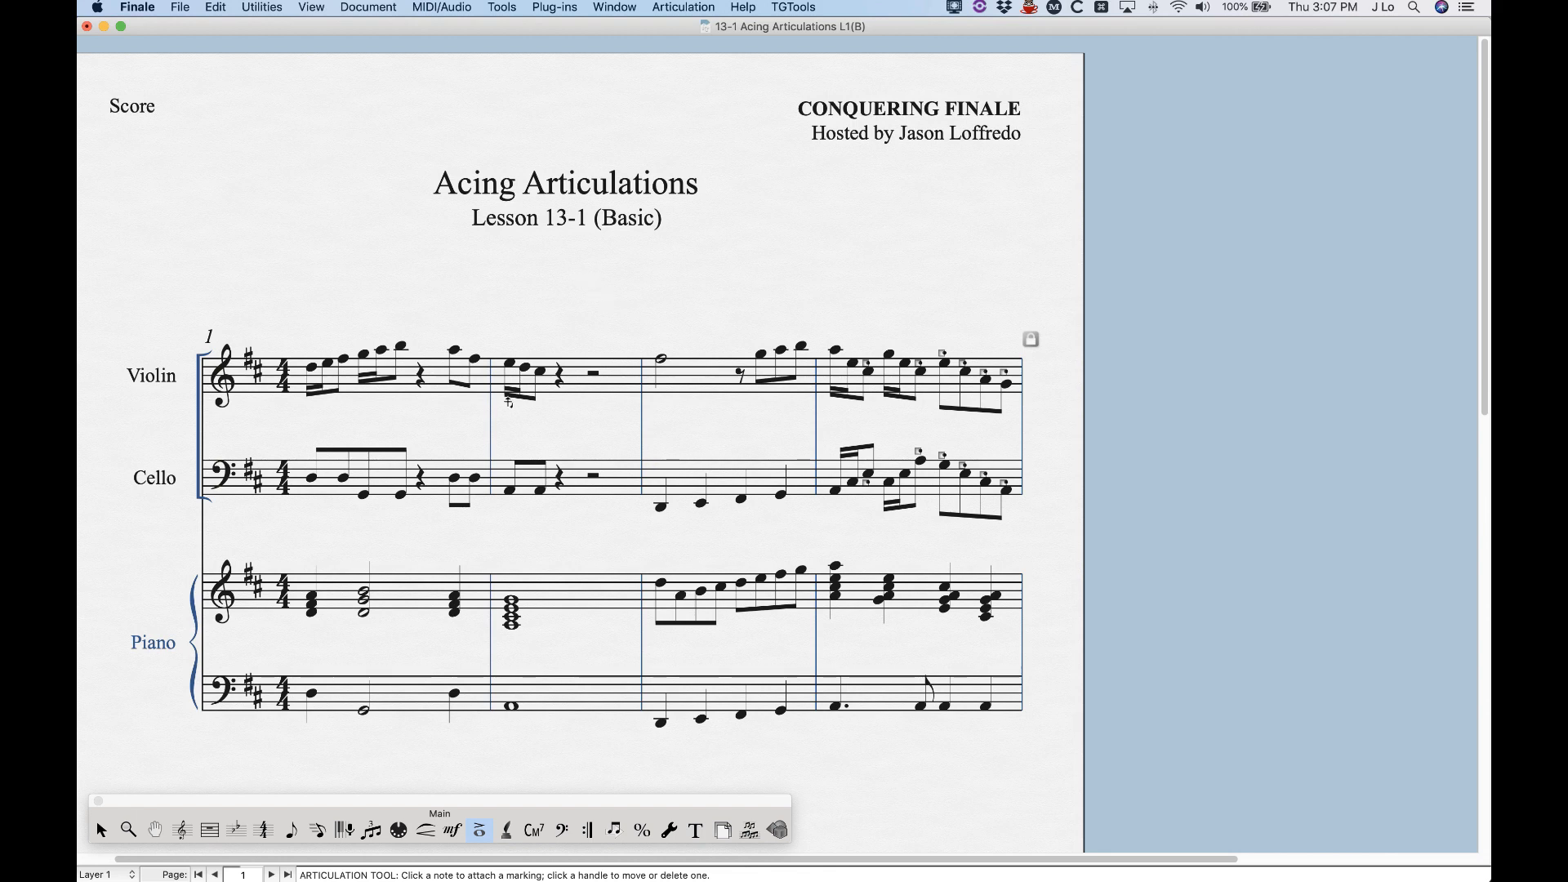
# Step: Add staccatos to the violin's measures 1 and 2 with the S metatool, and delete those on the first six notes of measure 1
pyautogui.press('s')
pyautogui.moveTo(304, 335); pyautogui.dragTo(625, 453)
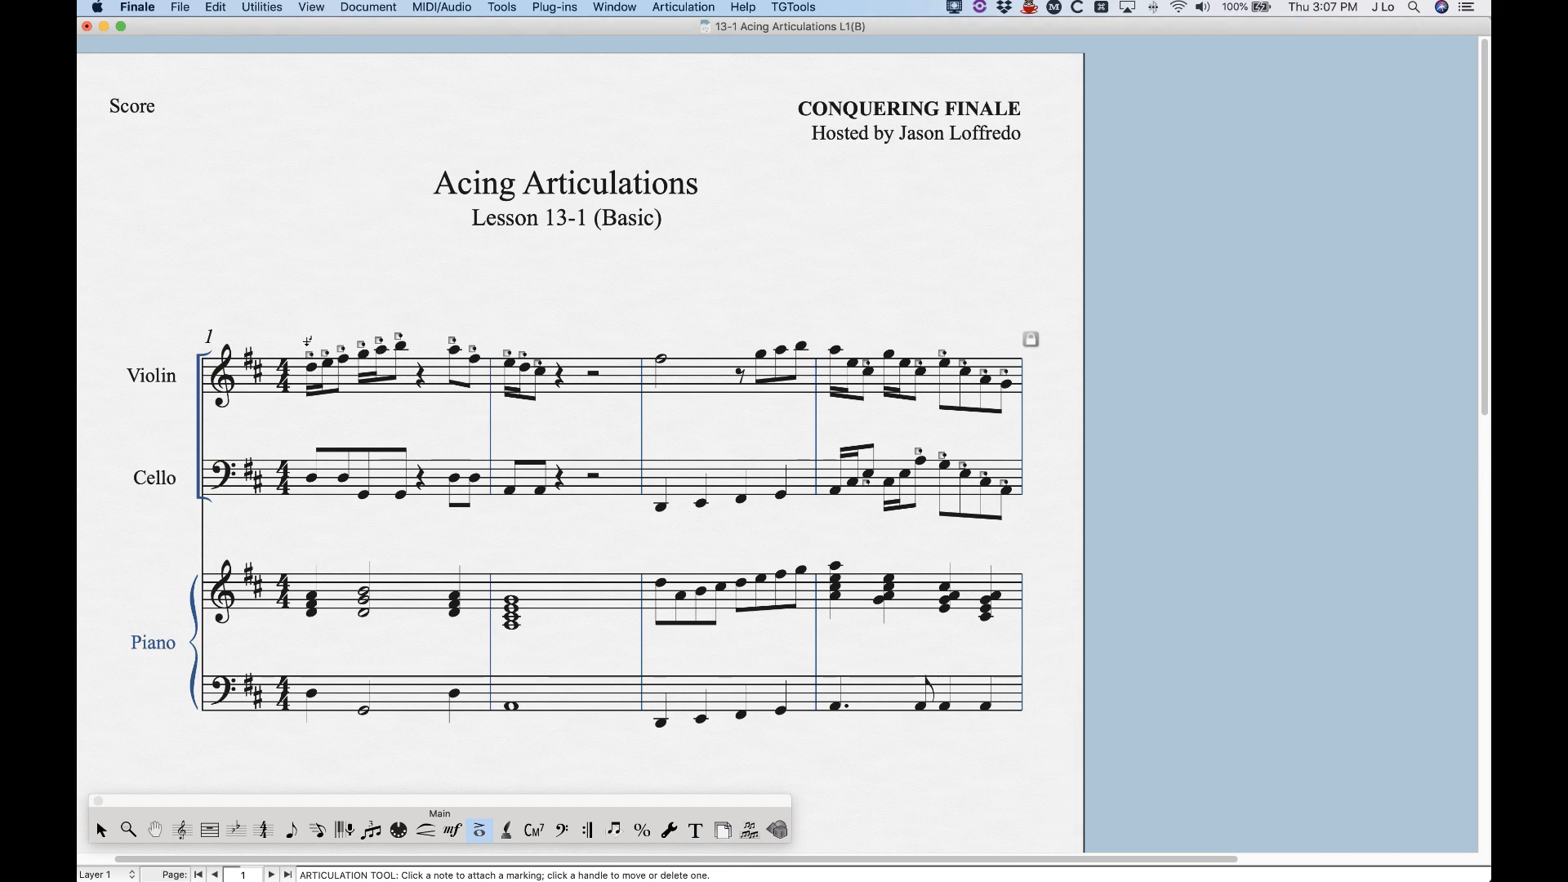
pyautogui.click(308, 352)
pyautogui.press('BackSpace')
pyautogui.click(327, 354)
pyautogui.press('BackSpace')
pyautogui.moveTo(331, 325); pyautogui.dragTo(424, 359)
pyautogui.press('BackSpace')
# Step: Delete the staccatos on the last two notes of the violin's measure 1 using the Selection tool
pyautogui.press('Escape')
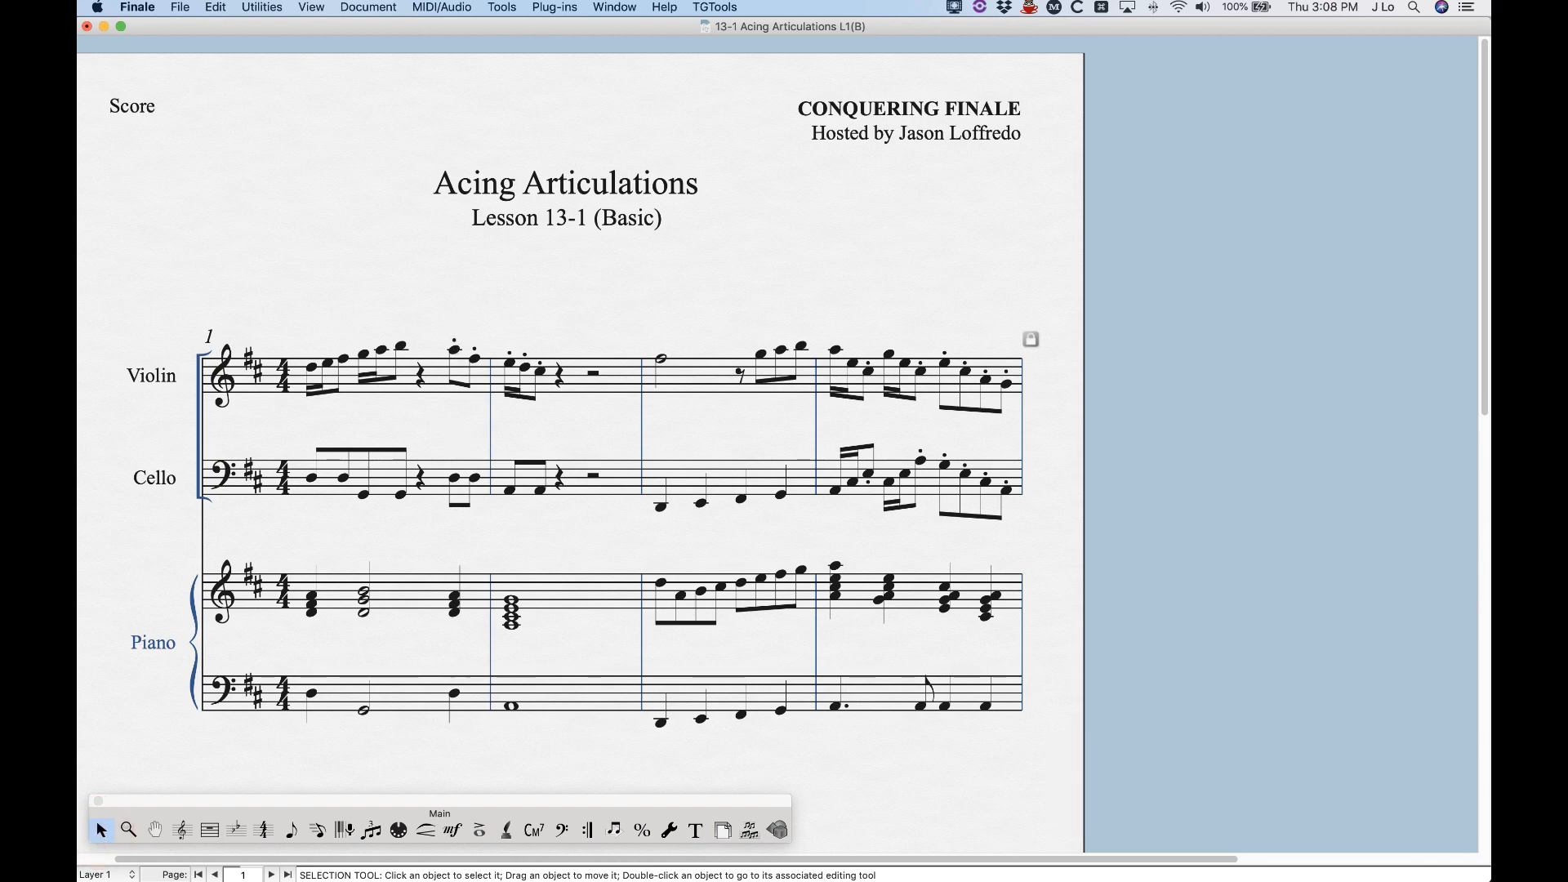
pyautogui.moveTo(422, 317); pyautogui.dragTo(570, 370)
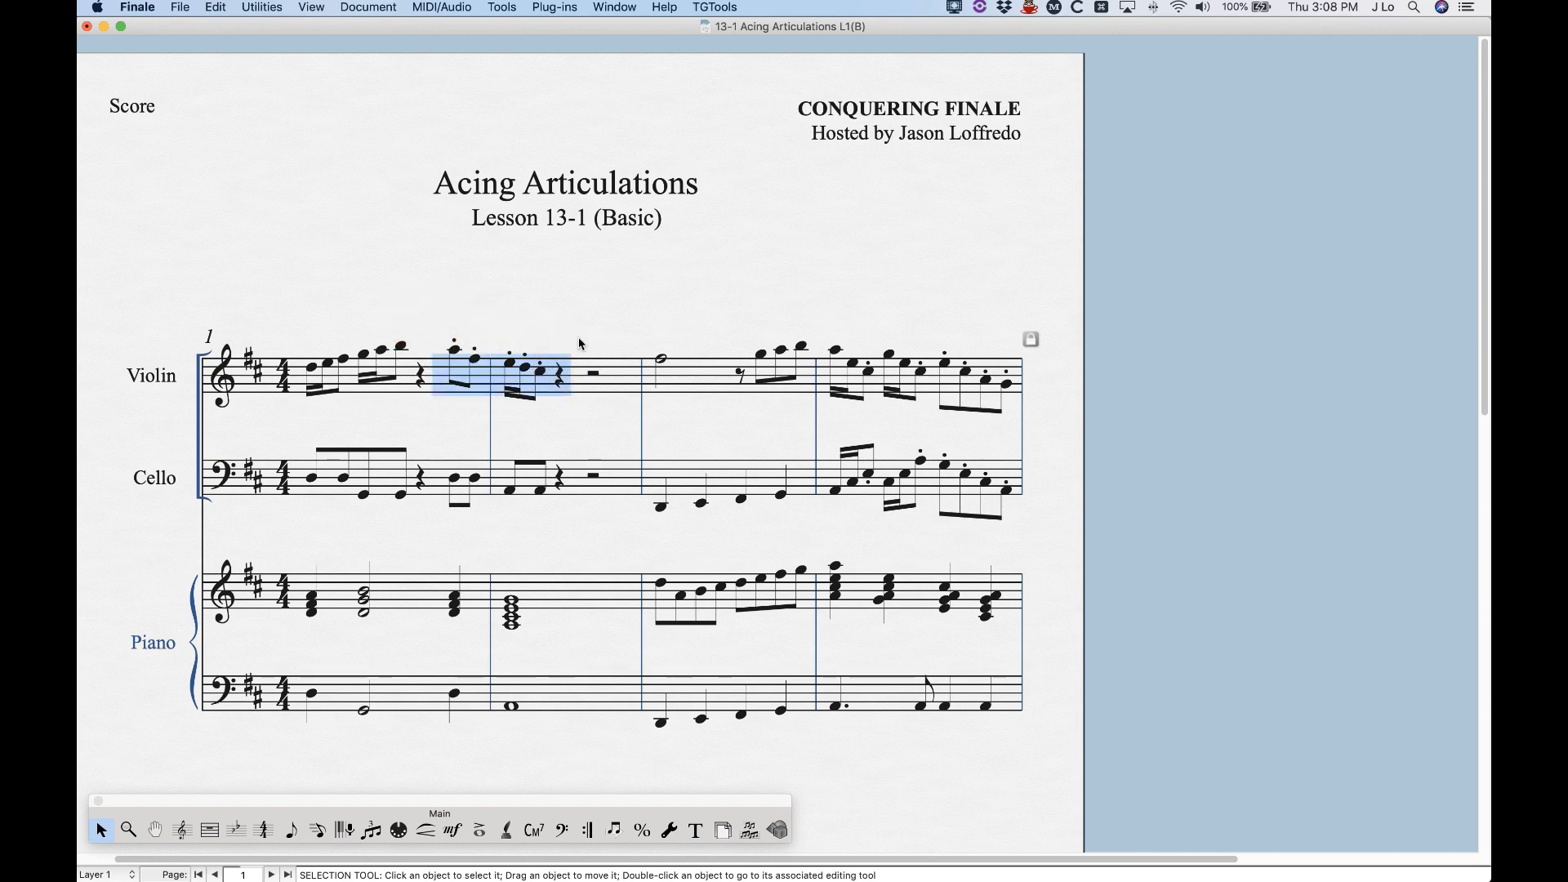
pyautogui.click(573, 333)
pyautogui.click(452, 337)
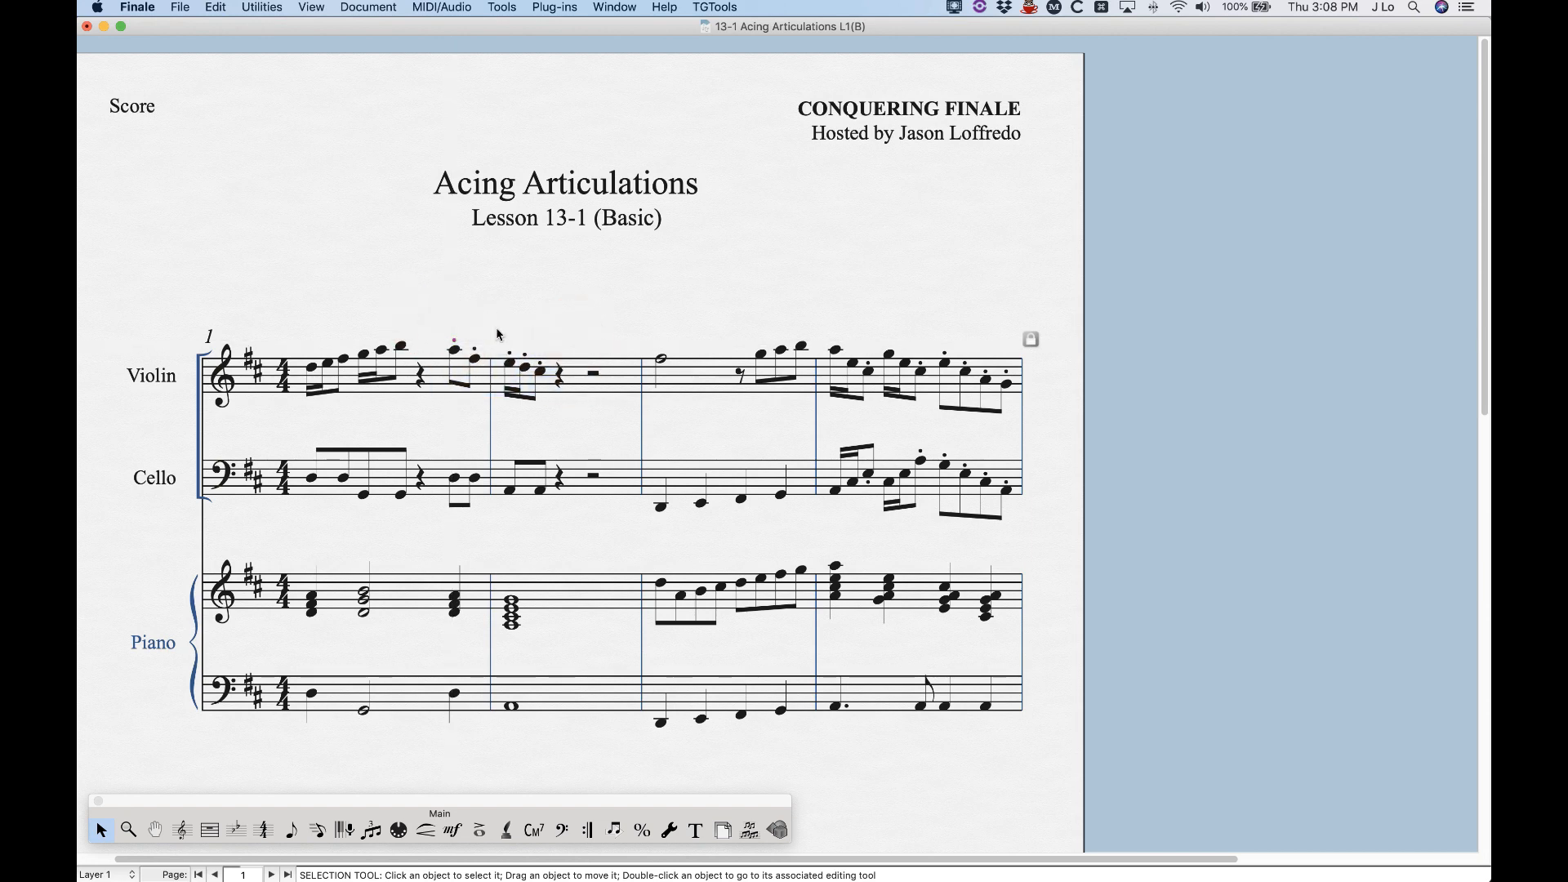
pyautogui.press('BackSpace')
pyautogui.click(473, 349)
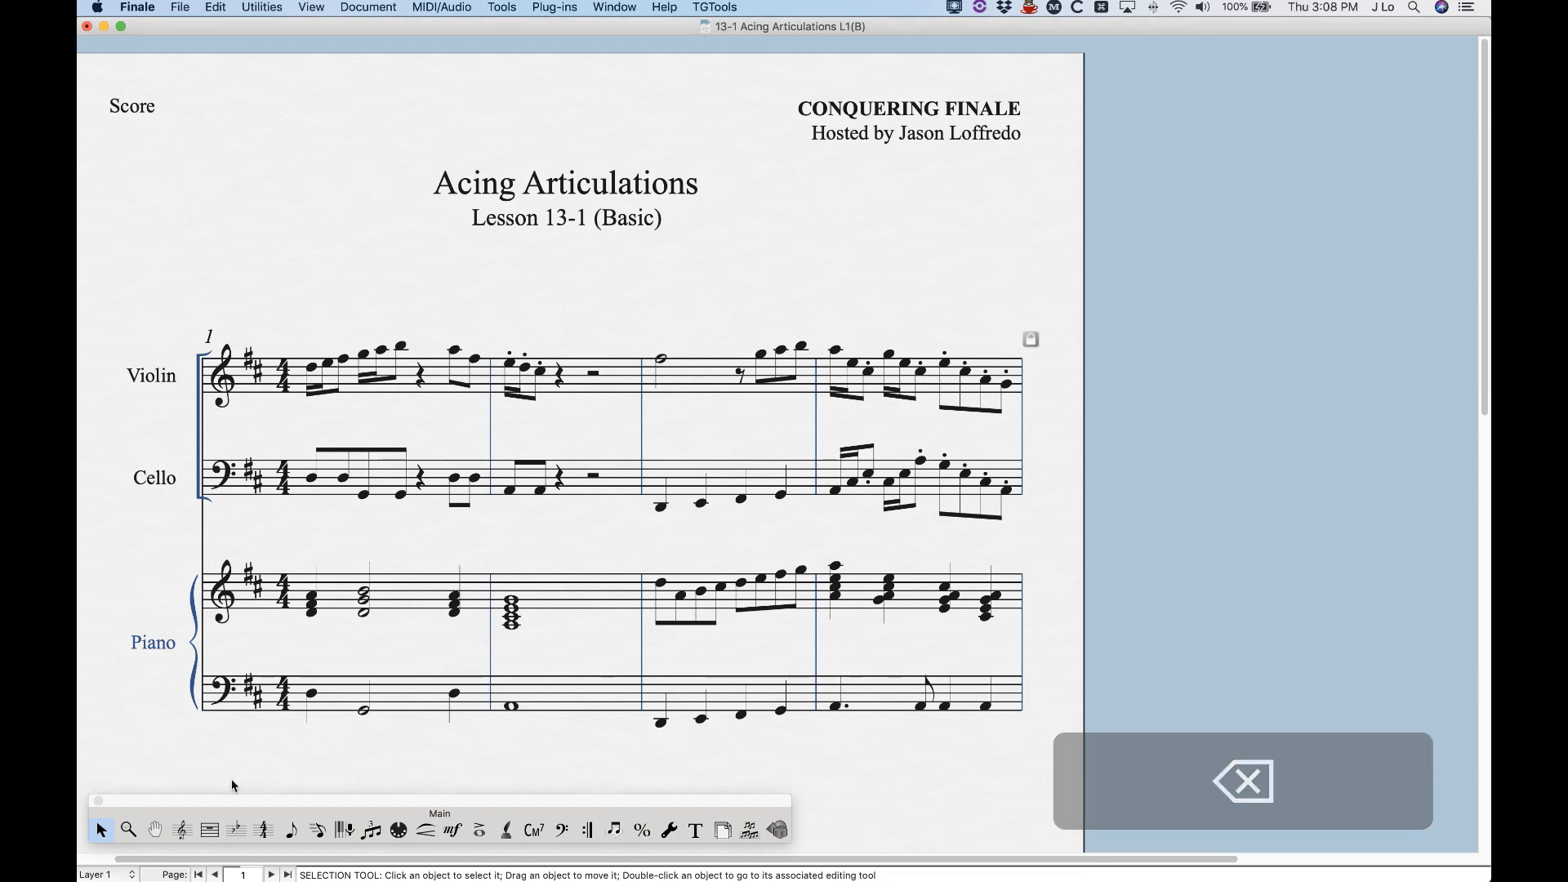
# Step: Add accents to all notes in the cello's measures 1 and 2 using the A metatool
pyautogui.click(479, 830)
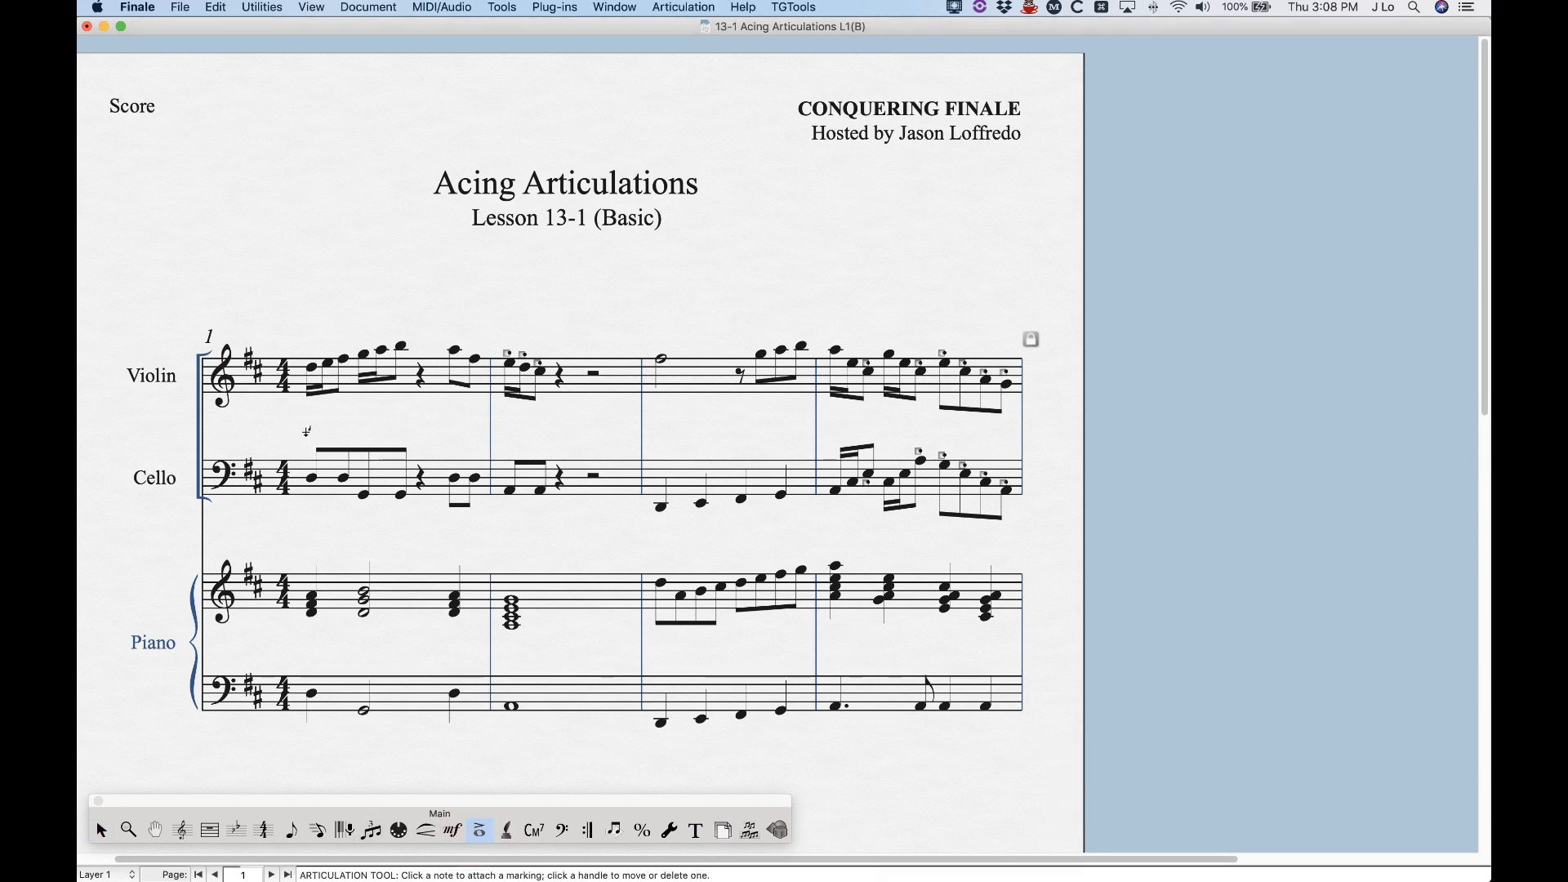
pyautogui.press('a')
pyautogui.moveTo(302, 431); pyautogui.dragTo(601, 512)
pyautogui.press('Escape')
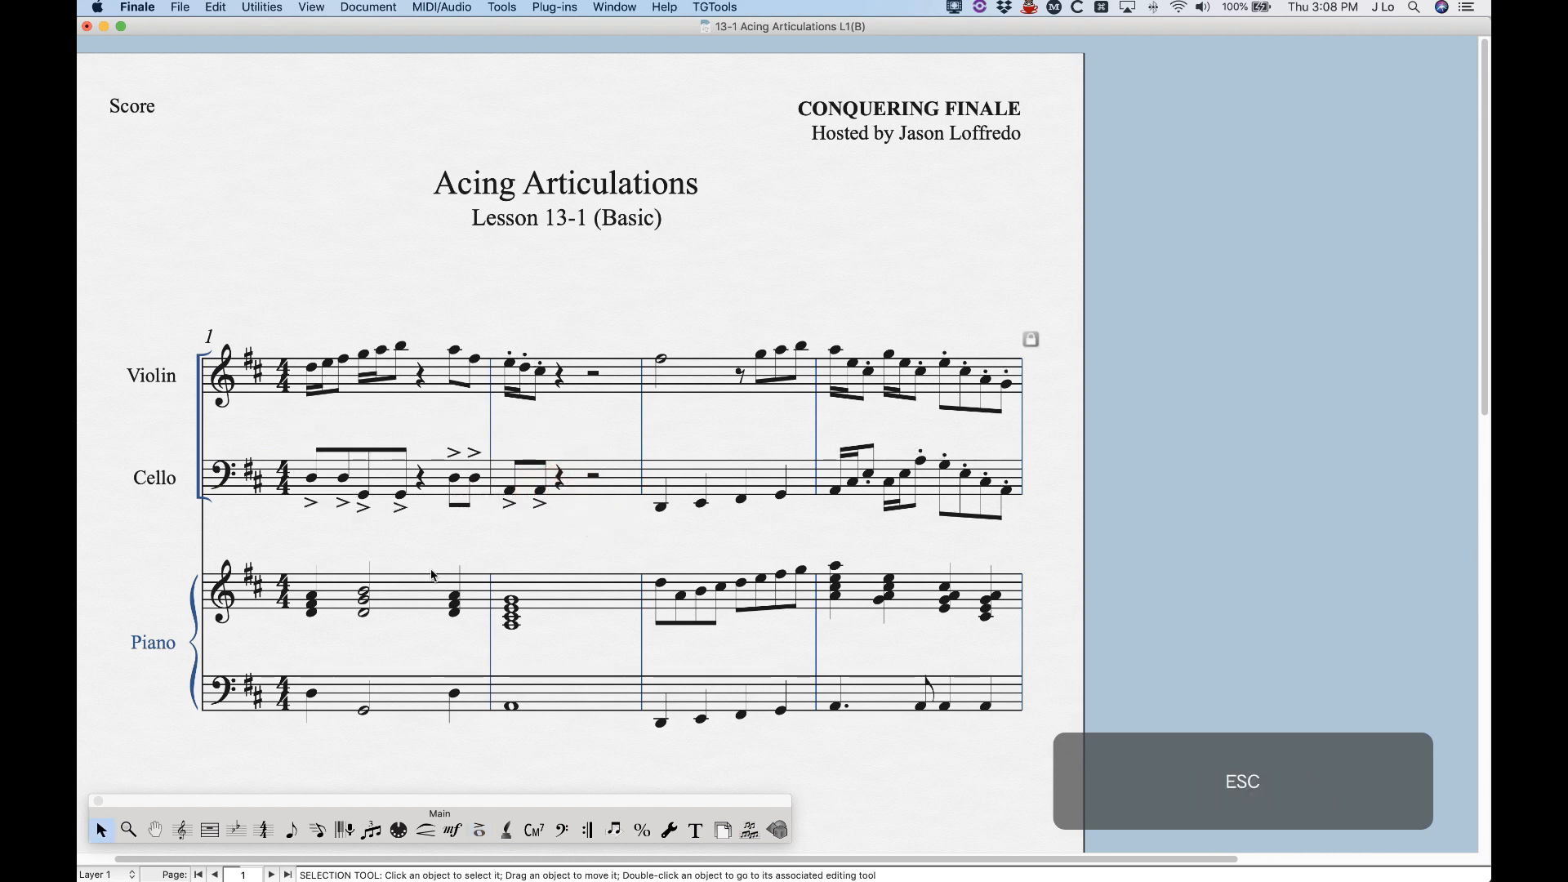
# Step: Clear only the articulations from measures 1 and 2 of the violin and cello
pyautogui.click(433, 378)
pyautogui.keyDown('shift'); pyautogui.click(606, 485); pyautogui.keyUp('shift')
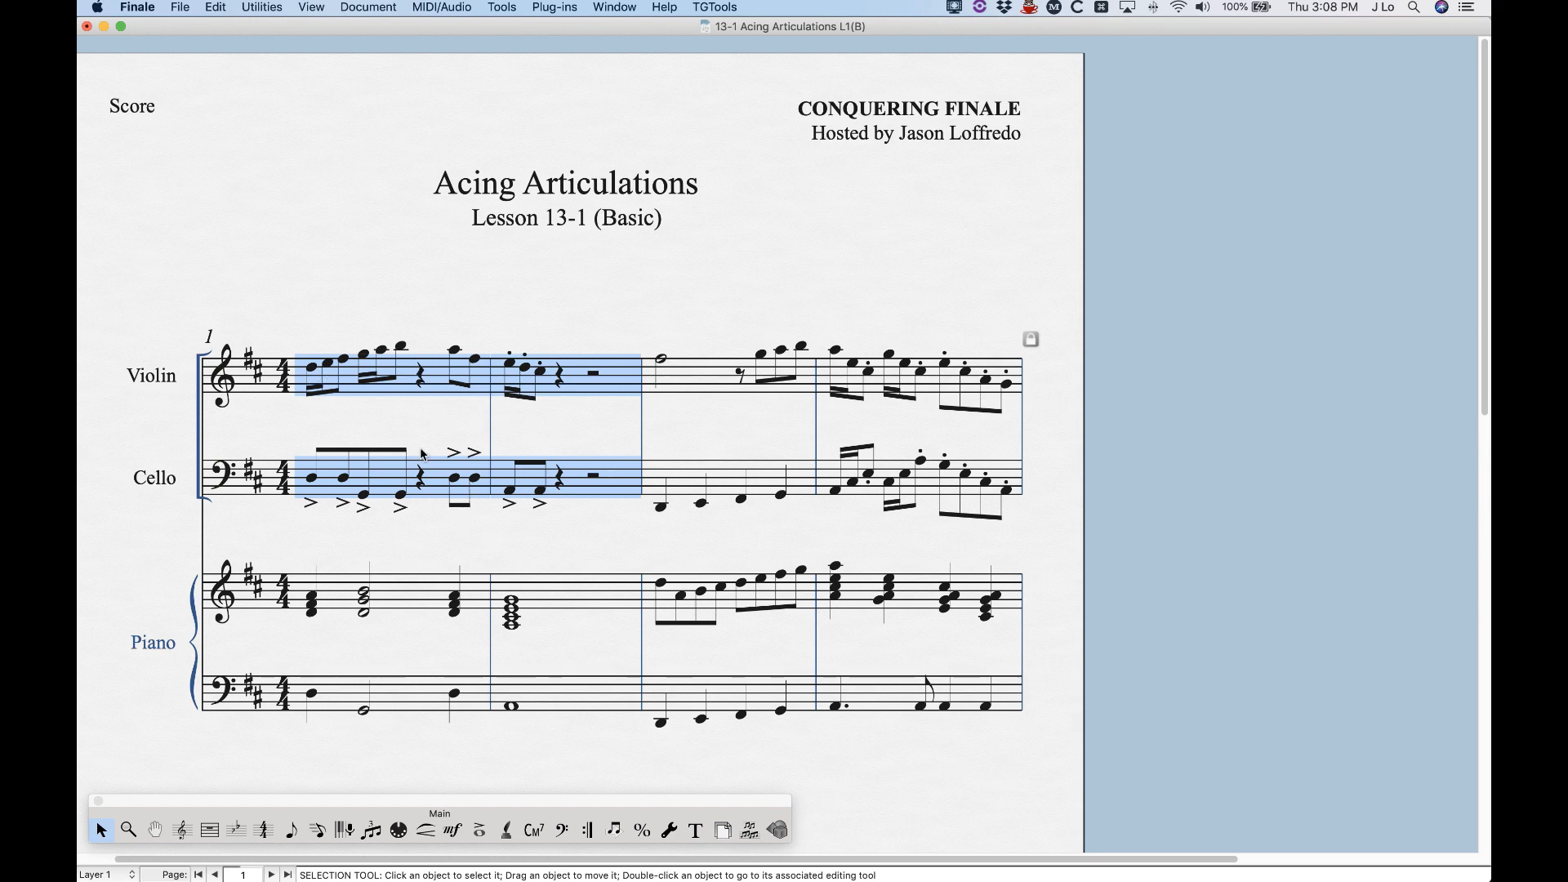
pyautogui.click(214, 6)
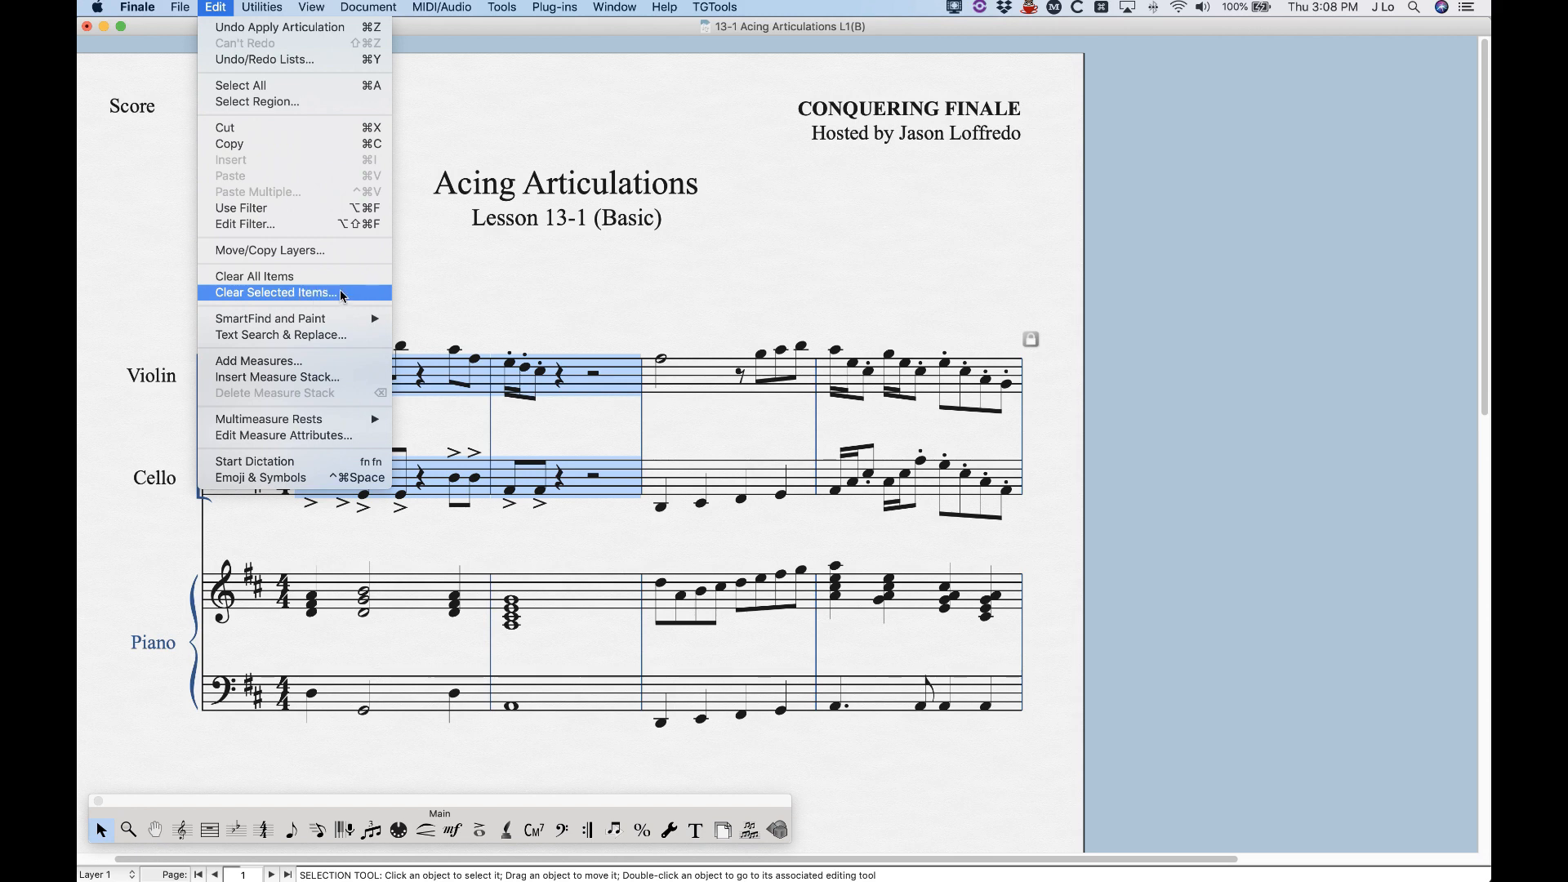
pyautogui.click(259, 294)
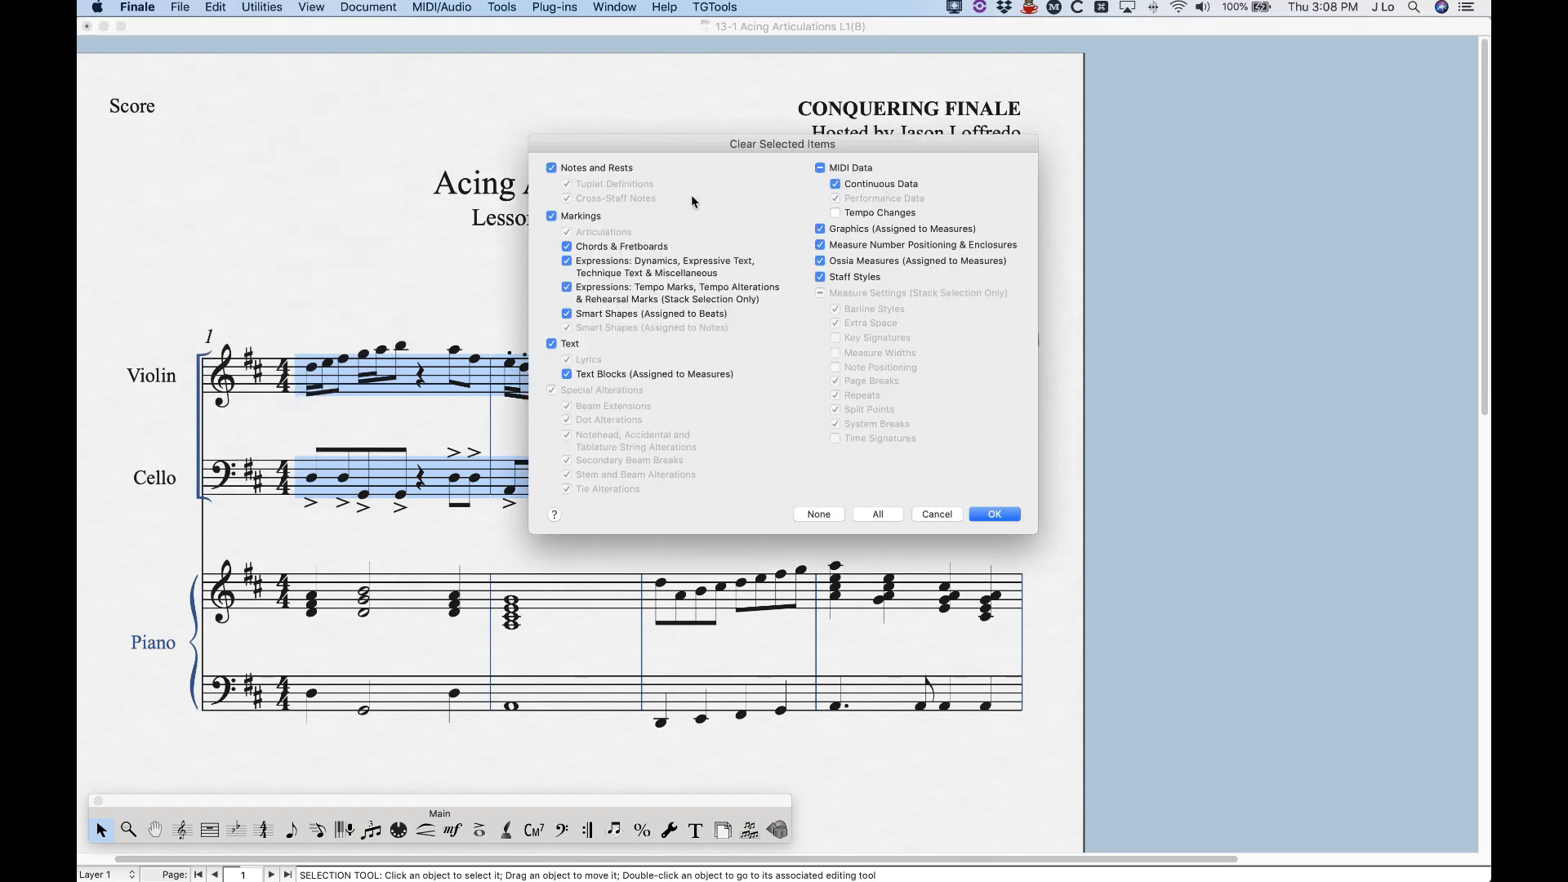
pyautogui.click(816, 514)
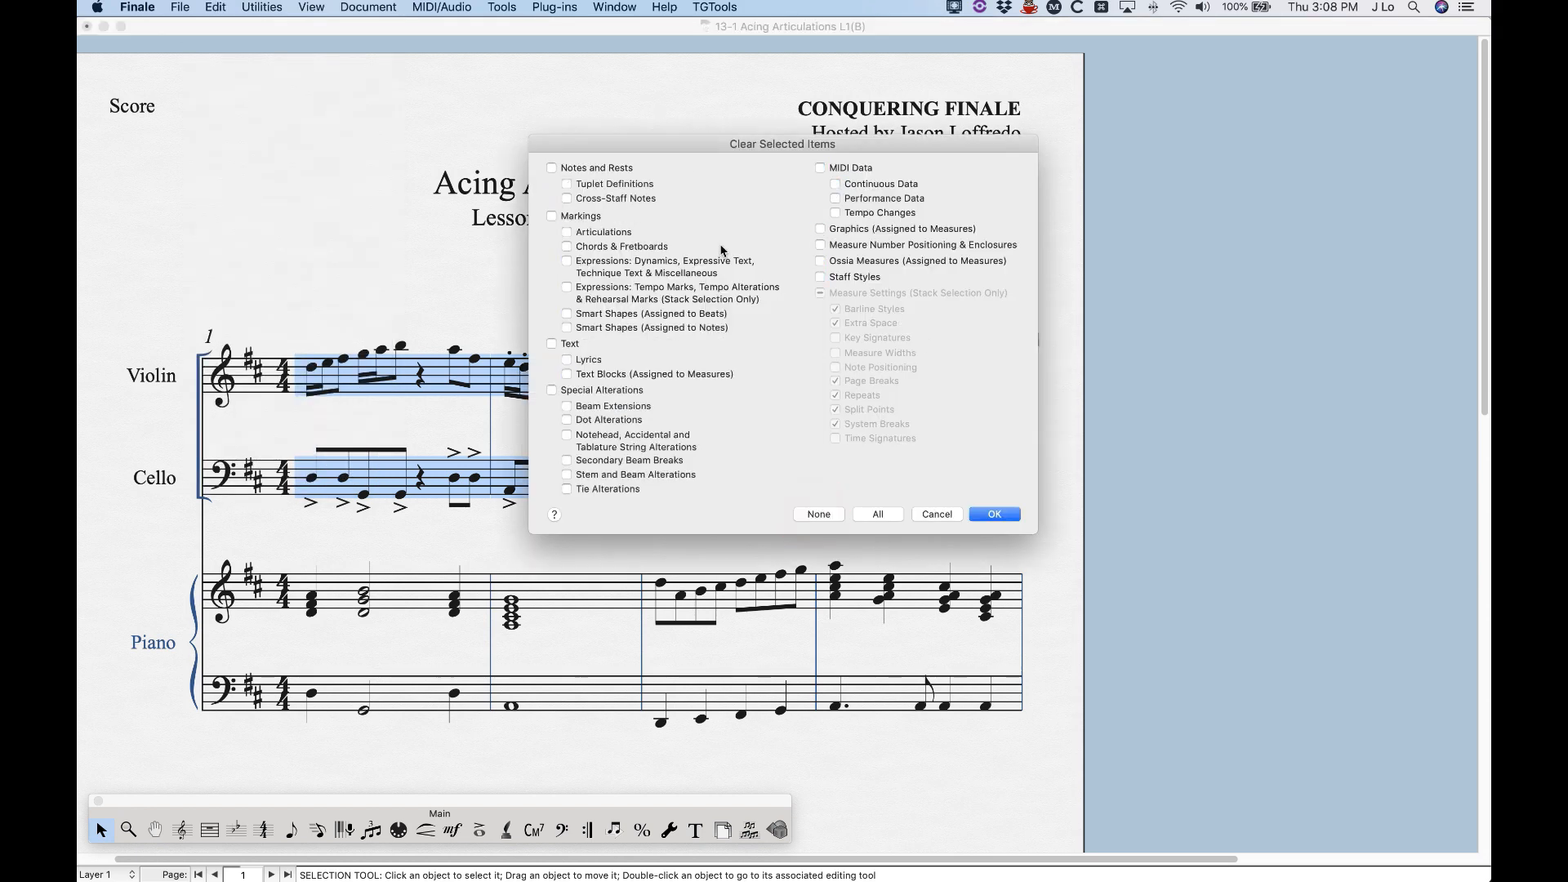
pyautogui.click(570, 233)
pyautogui.click(991, 514)
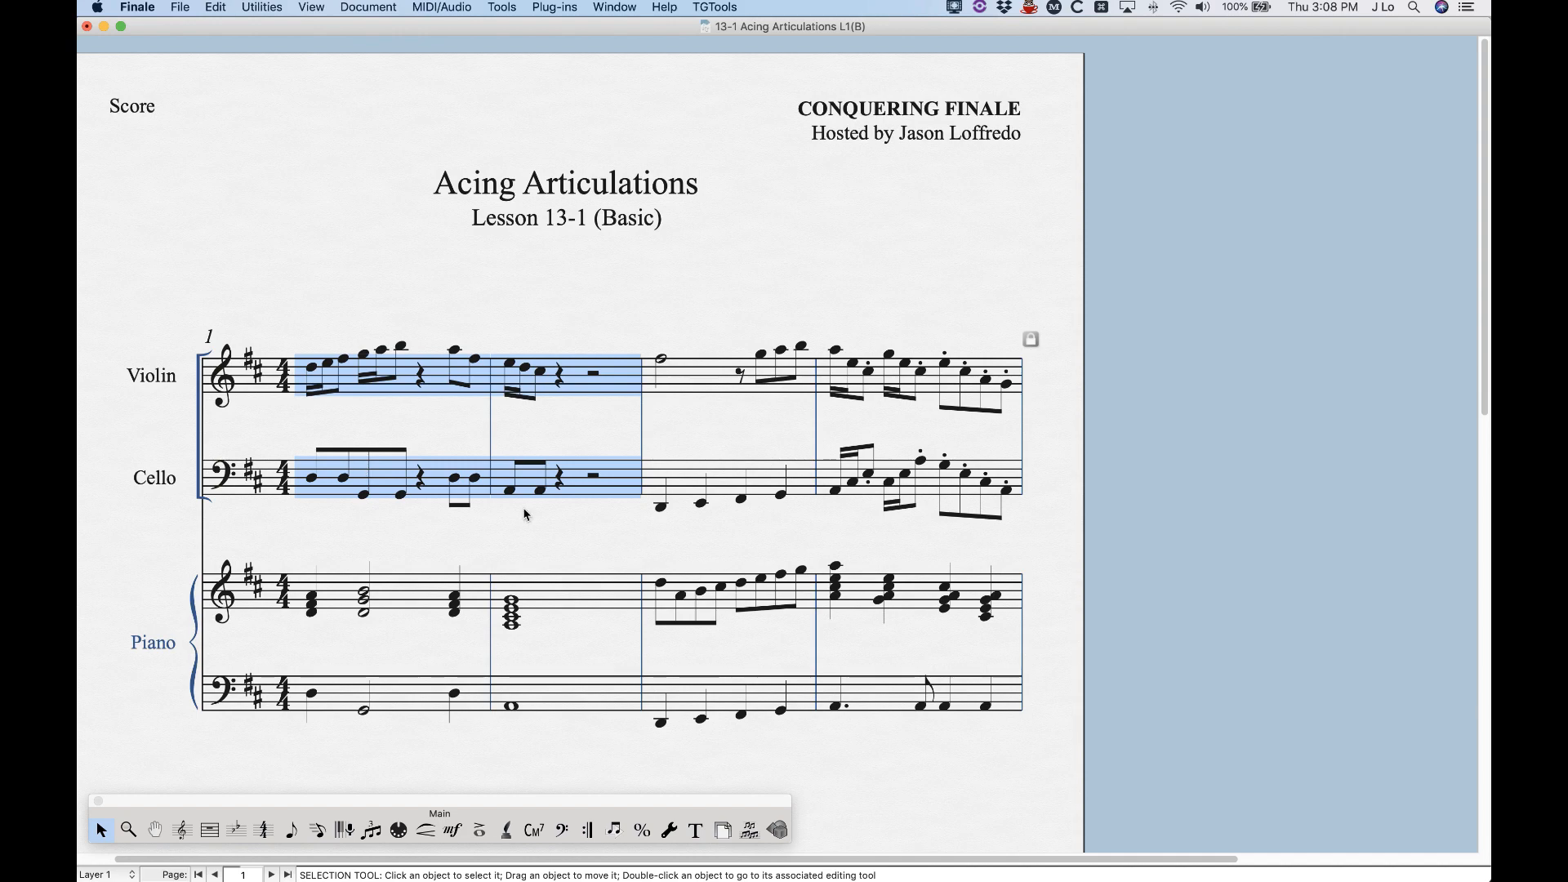
pyautogui.click(679, 416)
# Step: Choose articulation 38, the roll assigned to the R metatool, for the piano's first treble-staff chord in measure 7
pyautogui.scroll(-5, 523, 482)
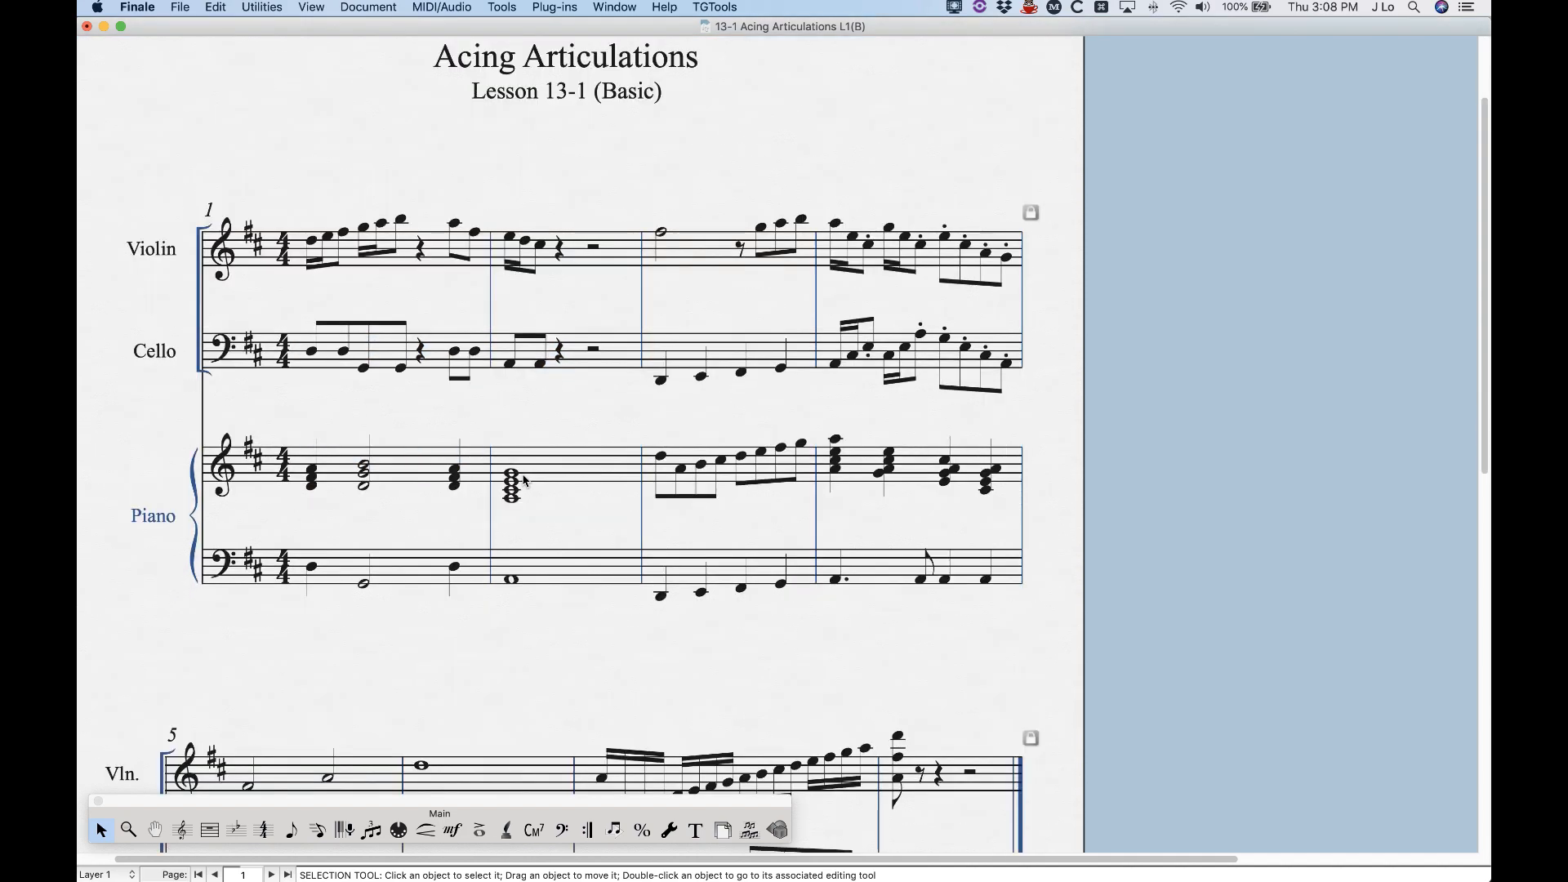
pyautogui.scroll(-10, 523, 482)
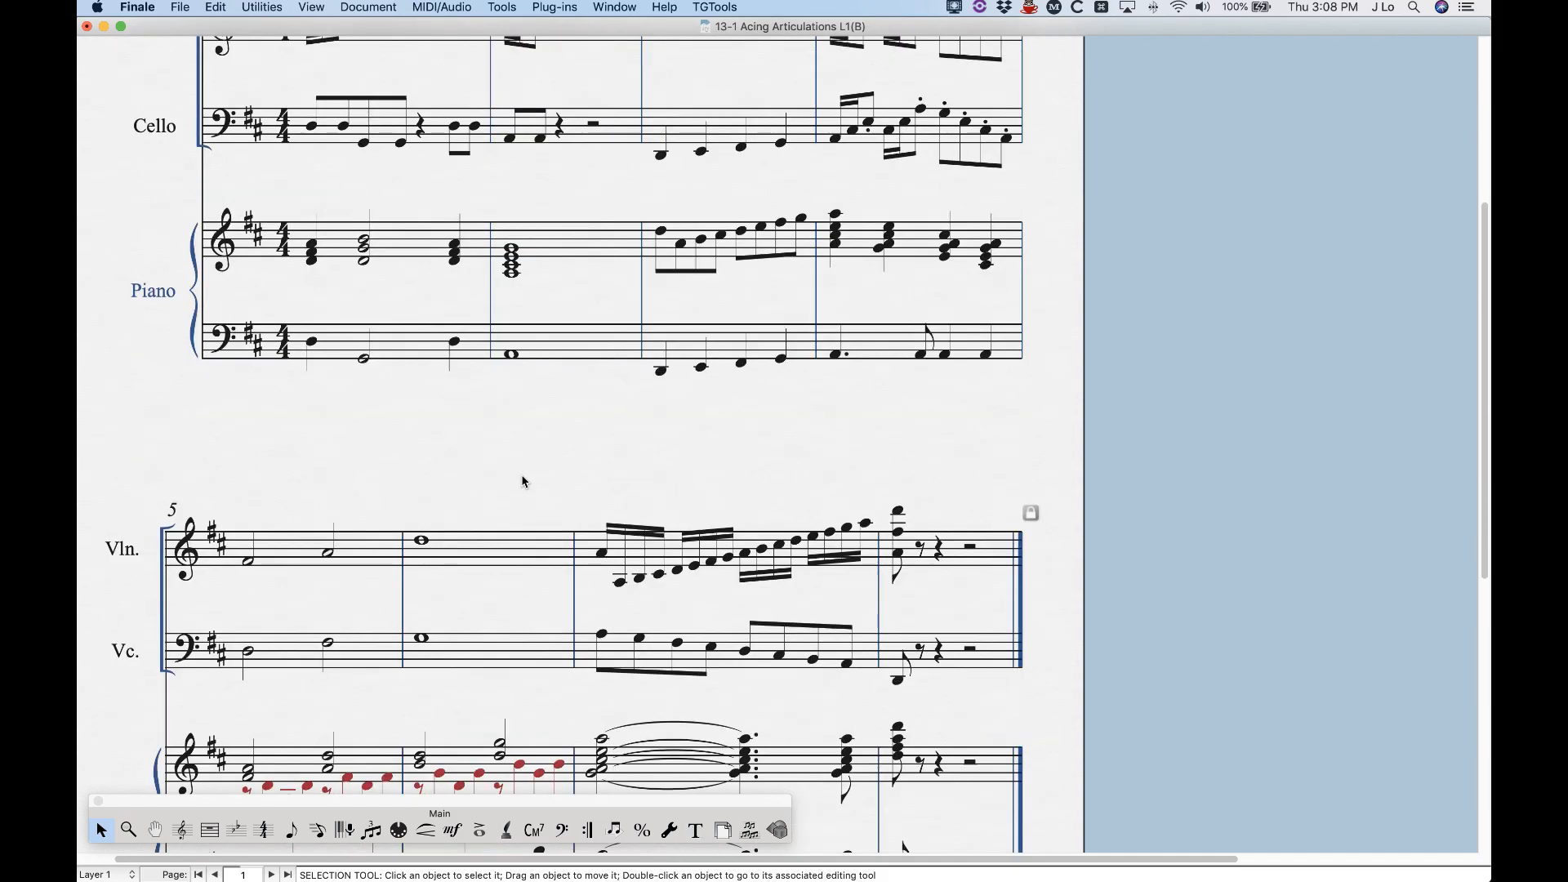
pyautogui.scroll(-4, 522, 481)
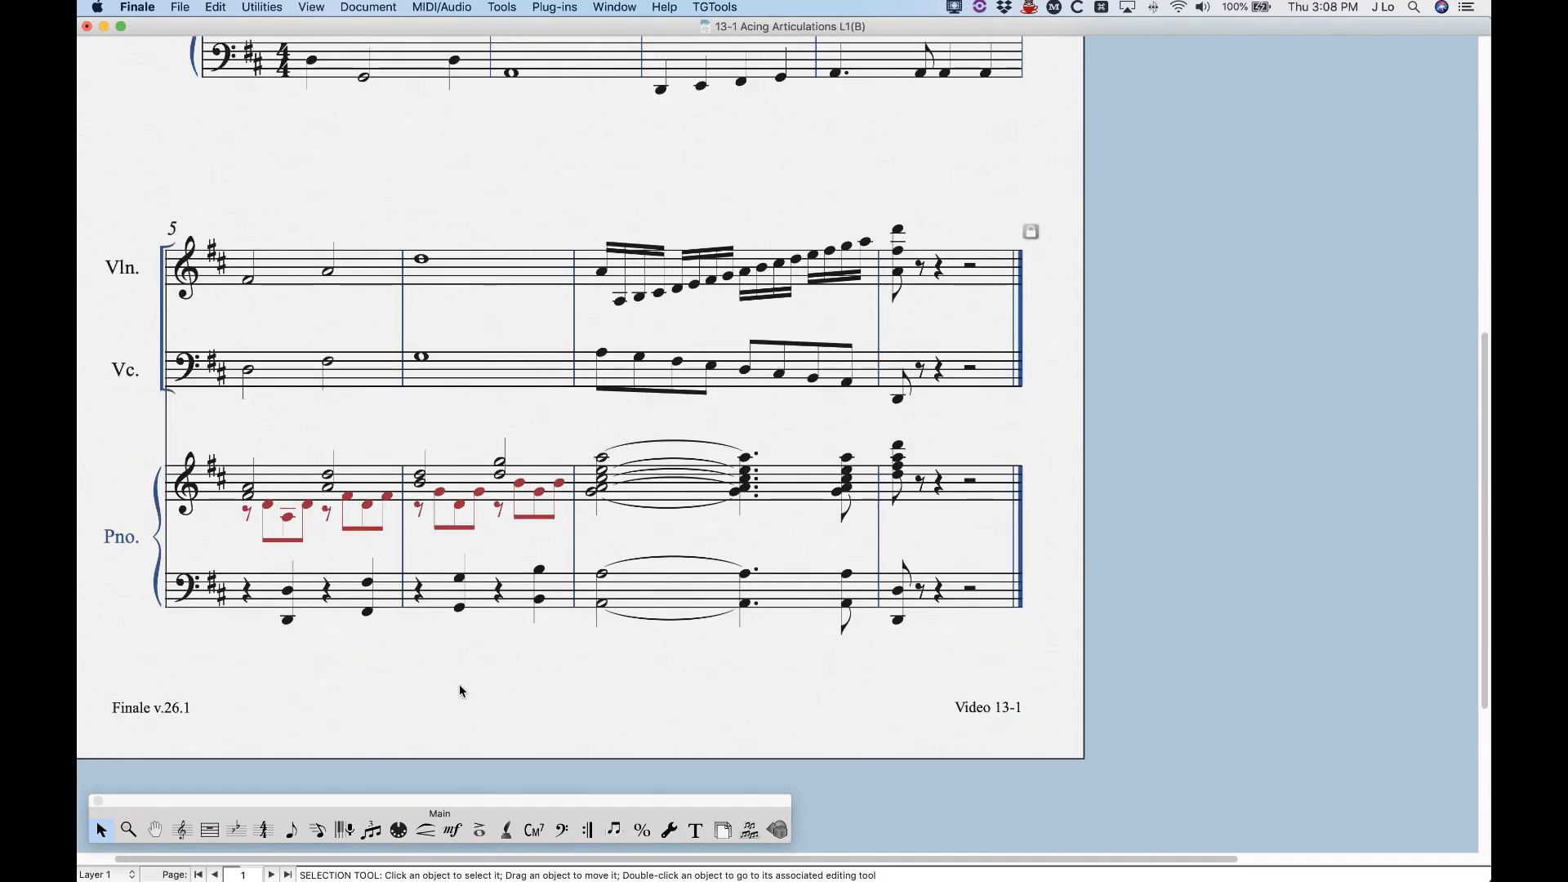
pyautogui.click(480, 830)
pyautogui.click(608, 482)
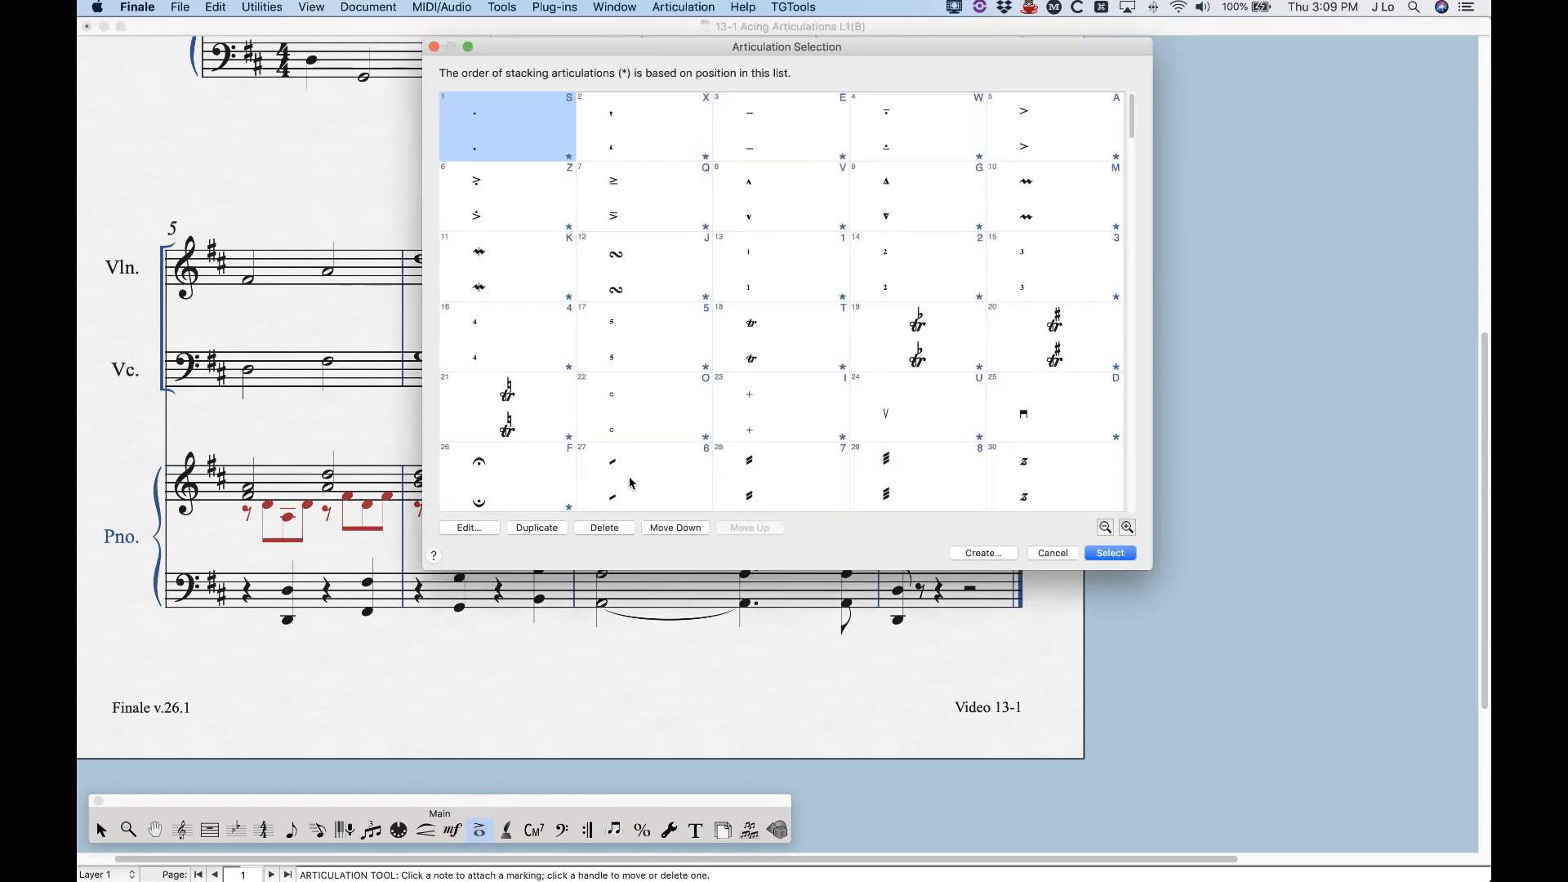
pyautogui.scroll(-3, 775, 333)
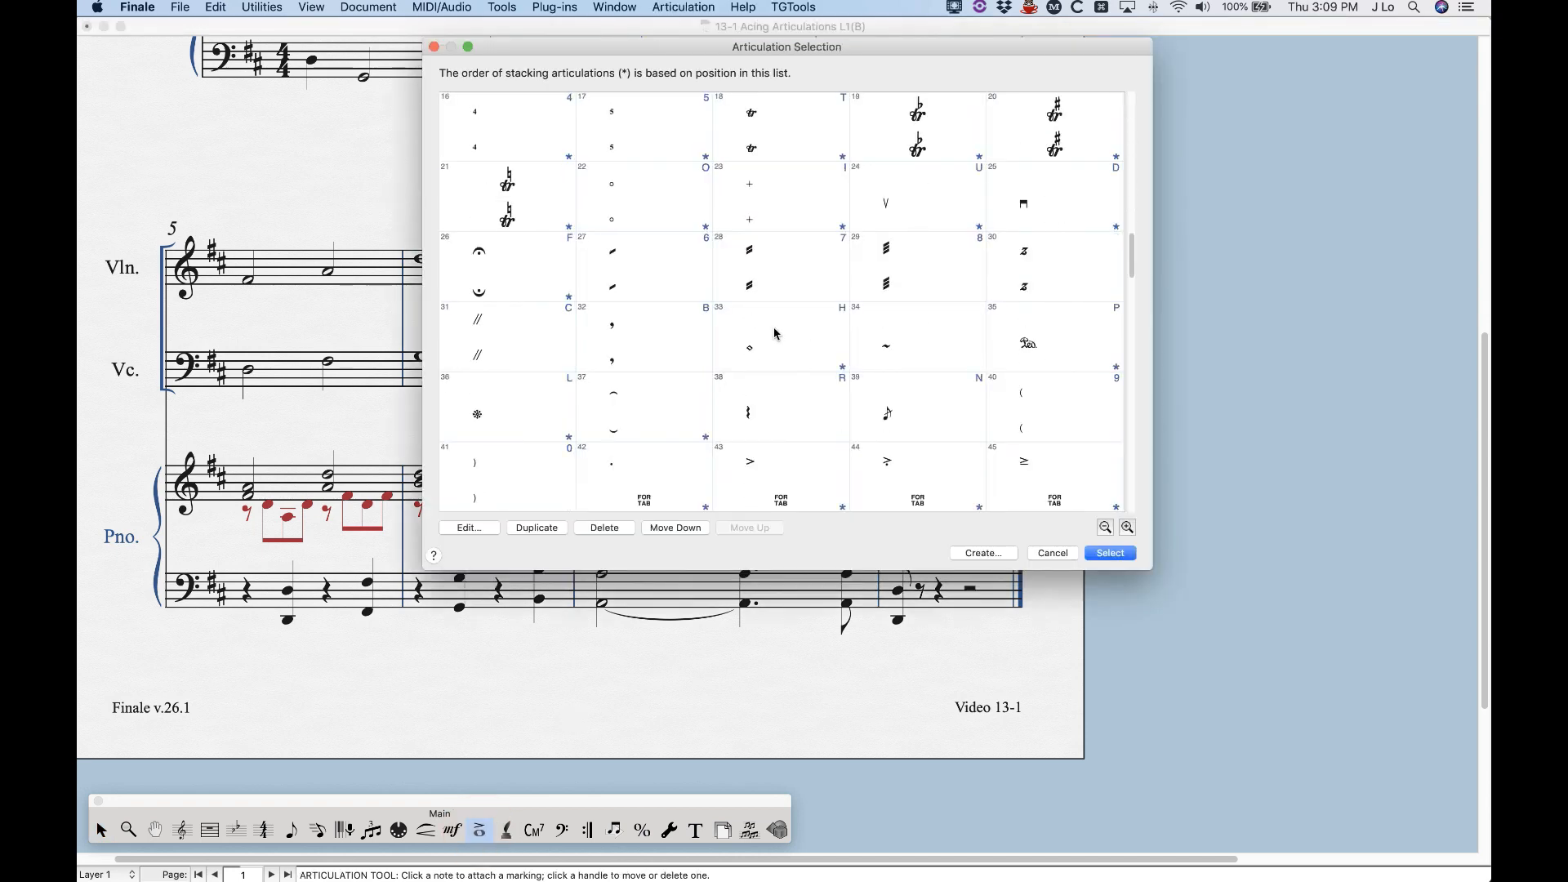
pyautogui.click(787, 406)
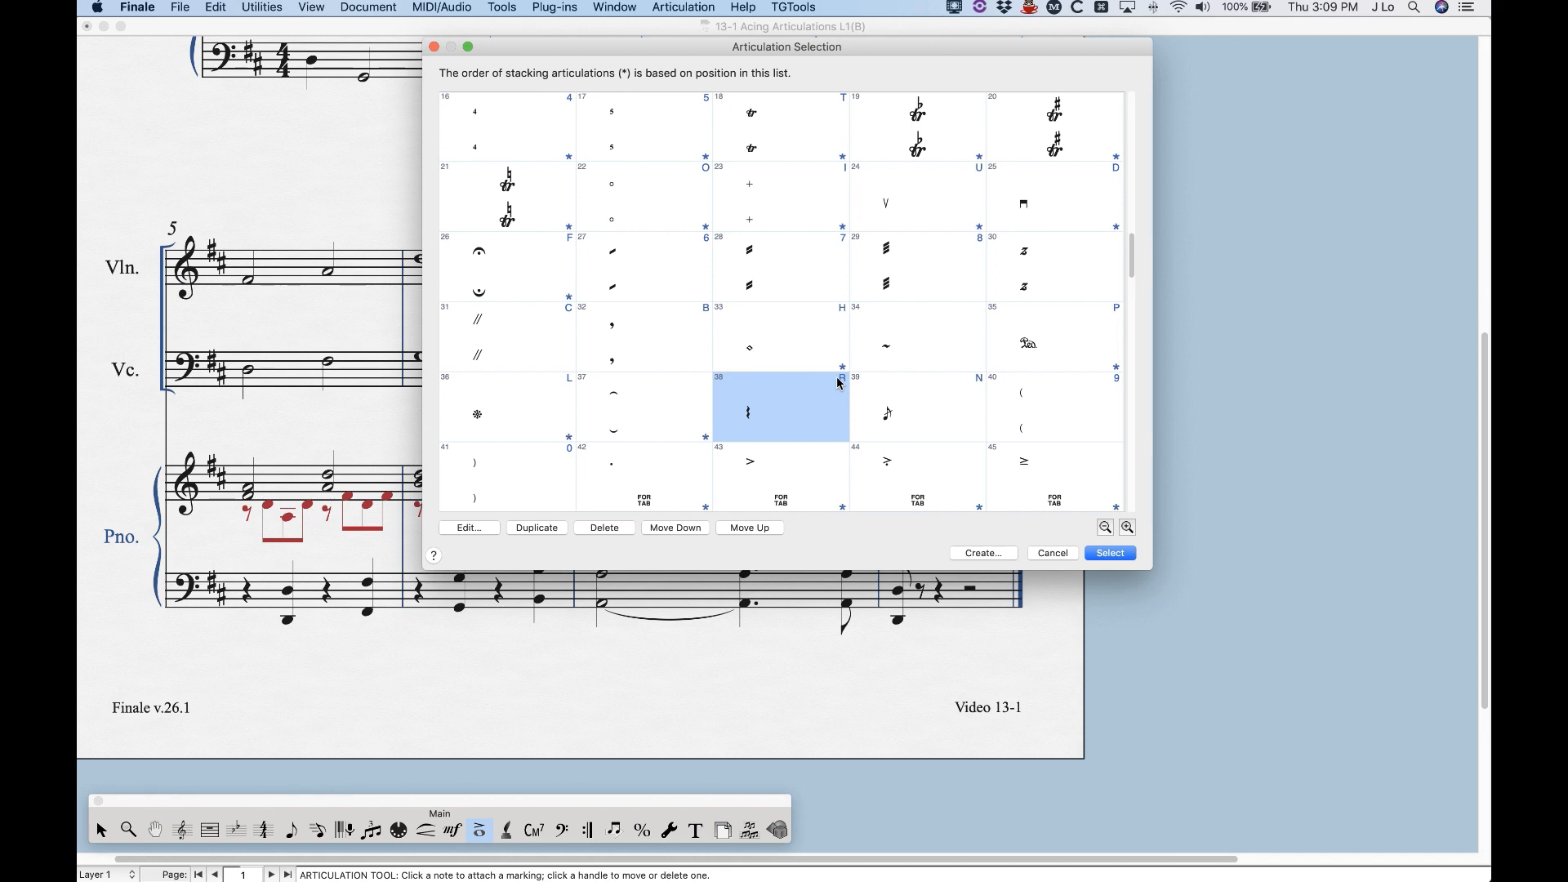
pyautogui.click(1111, 553)
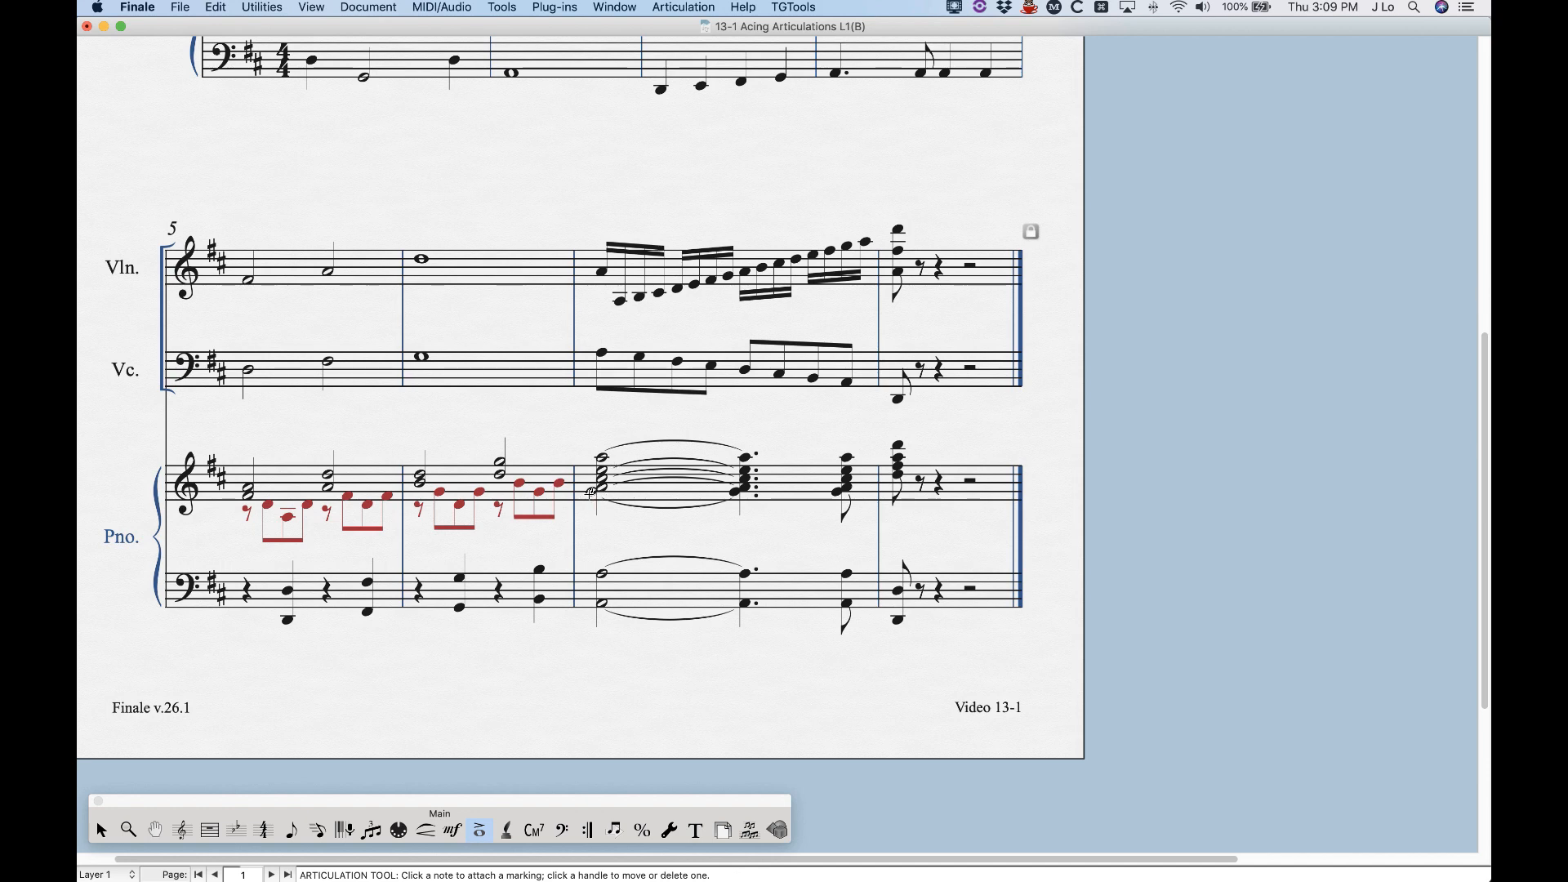
# Step: Attach a roll to the top note of the piano's first treble-staff chord in measure 7 with the R metatool, and delete it
pyautogui.press('r')
pyautogui.press('r')
pyautogui.press('r')
pyautogui.press('r')
pyautogui.press('r')
pyautogui.press('r')
pyautogui.press('r')
pyautogui.press('r')
pyautogui.press('r')
pyautogui.press('r')
pyautogui.press('r')
pyautogui.press('r')
pyautogui.press('r')
pyautogui.press('r')
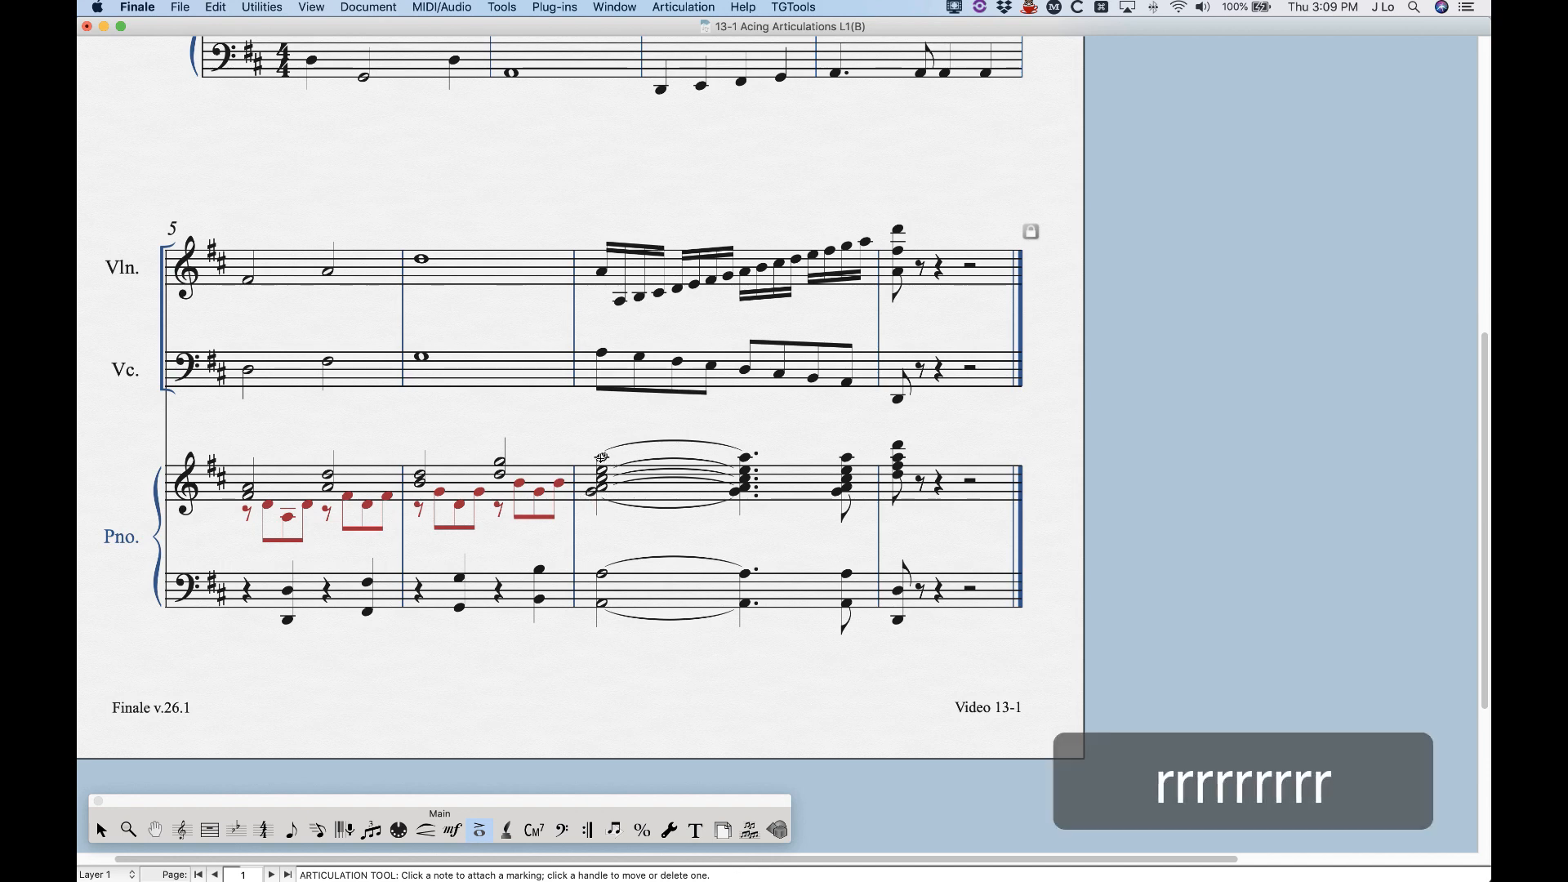
pyautogui.press('r')
pyautogui.press('r')
pyautogui.press('r')
pyautogui.press('r')
pyautogui.click(602, 458)
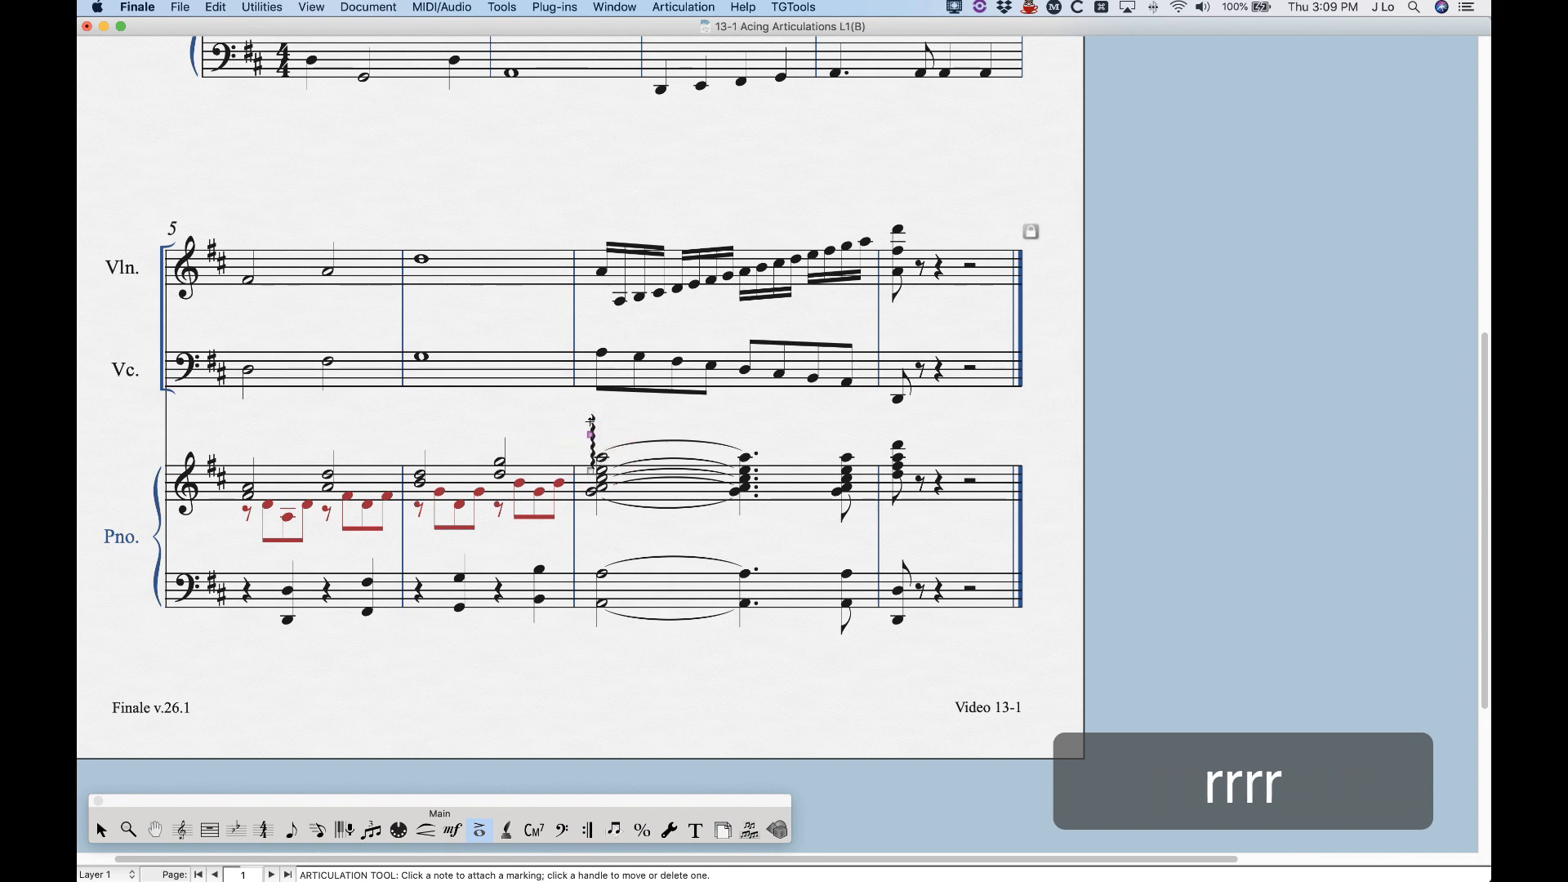
pyautogui.click(592, 436)
pyautogui.press('BackSpace')
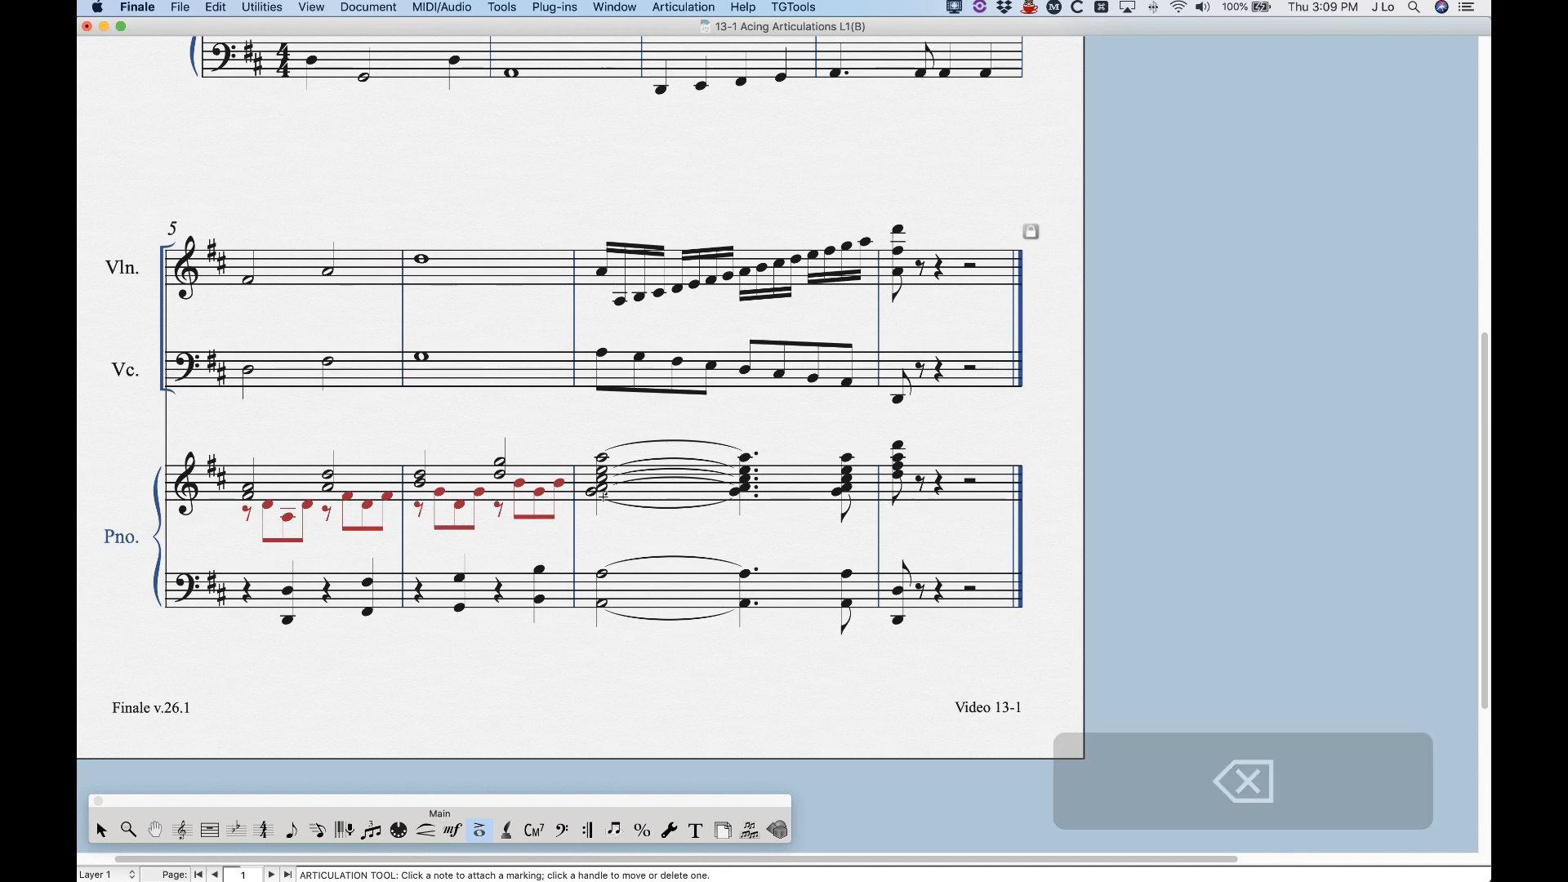
# Step: Attach a roll to the lowest note of the piano's first treble-staff chord in measure 7 using the R metatool
pyautogui.press('r')
pyautogui.press('r')
pyautogui.press('r')
pyautogui.press('r')
pyautogui.press('r')
pyautogui.press('r')
pyautogui.press('r')
pyautogui.press('r')
pyautogui.press('r')
pyautogui.press('r')
pyautogui.press('r')
pyautogui.press('r')
pyautogui.press('r')
pyautogui.press('r')
pyautogui.press('r')
pyautogui.press('r')
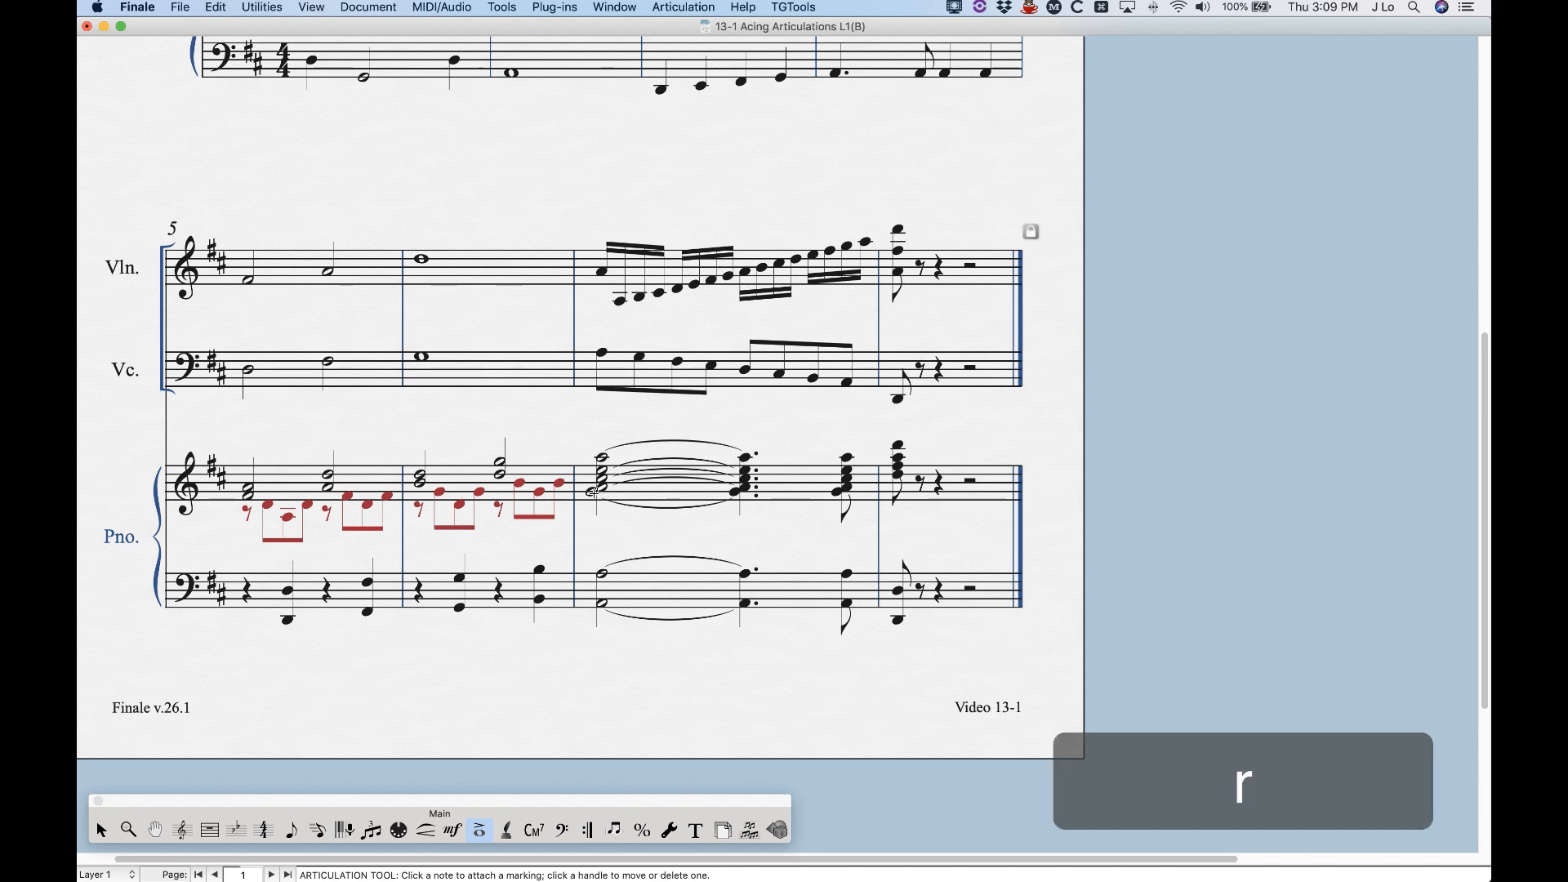
pyautogui.press('r')
pyautogui.press('r')
pyautogui.press('r')
pyautogui.press('r')
pyautogui.press('r')
pyautogui.press('r')
pyautogui.press('r')
pyautogui.press('r')
pyautogui.press('r')
pyautogui.press('r')
pyautogui.press('r')
pyautogui.press('r')
pyautogui.press('r')
pyautogui.press('r')
pyautogui.press('r')
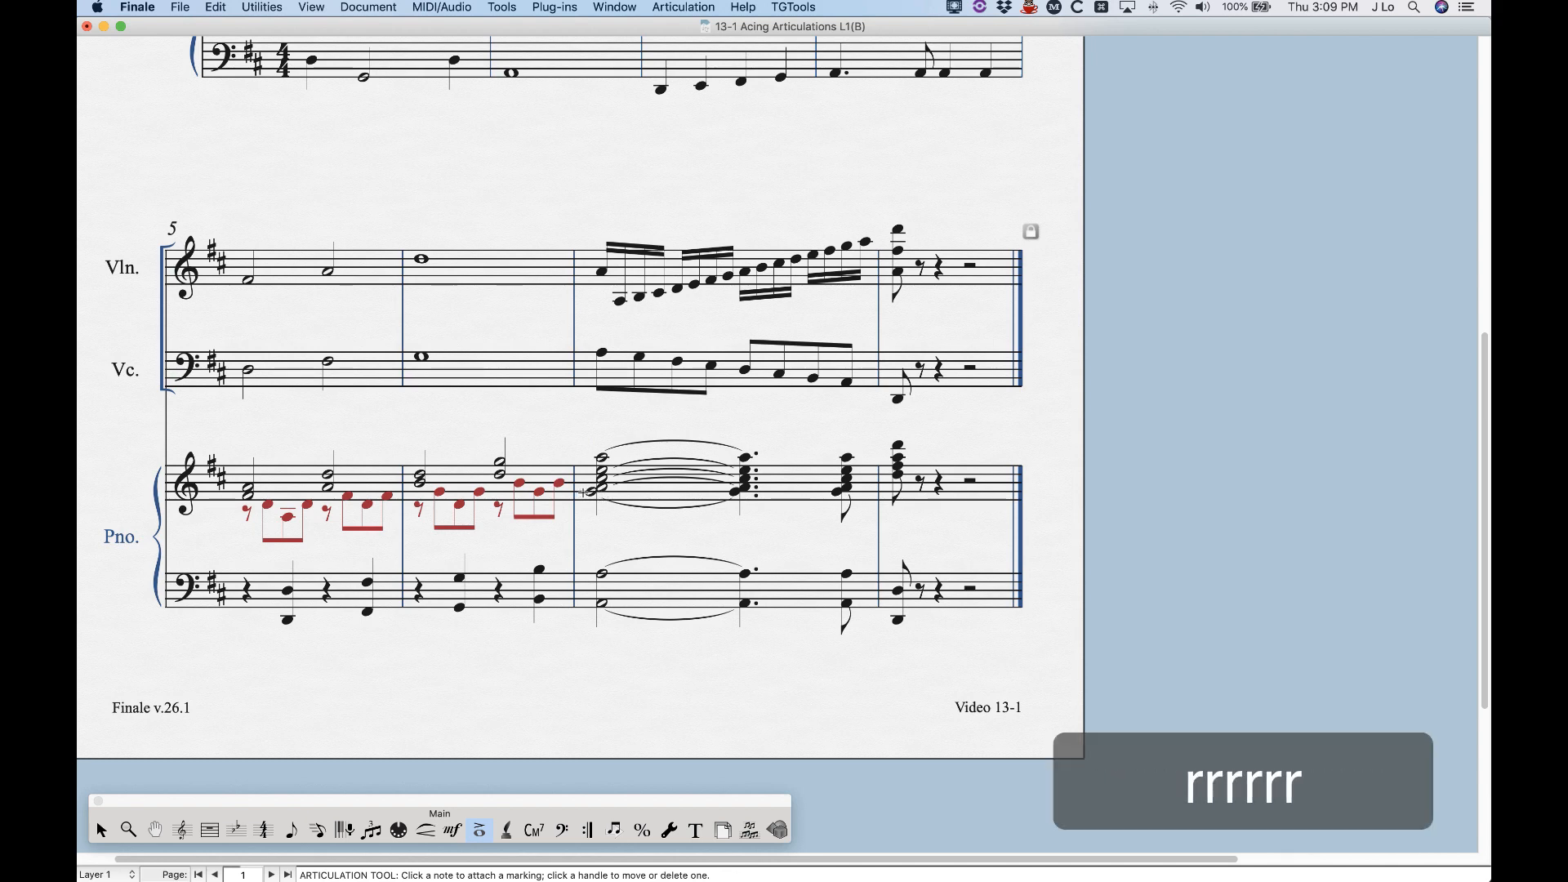
pyautogui.click(594, 494)
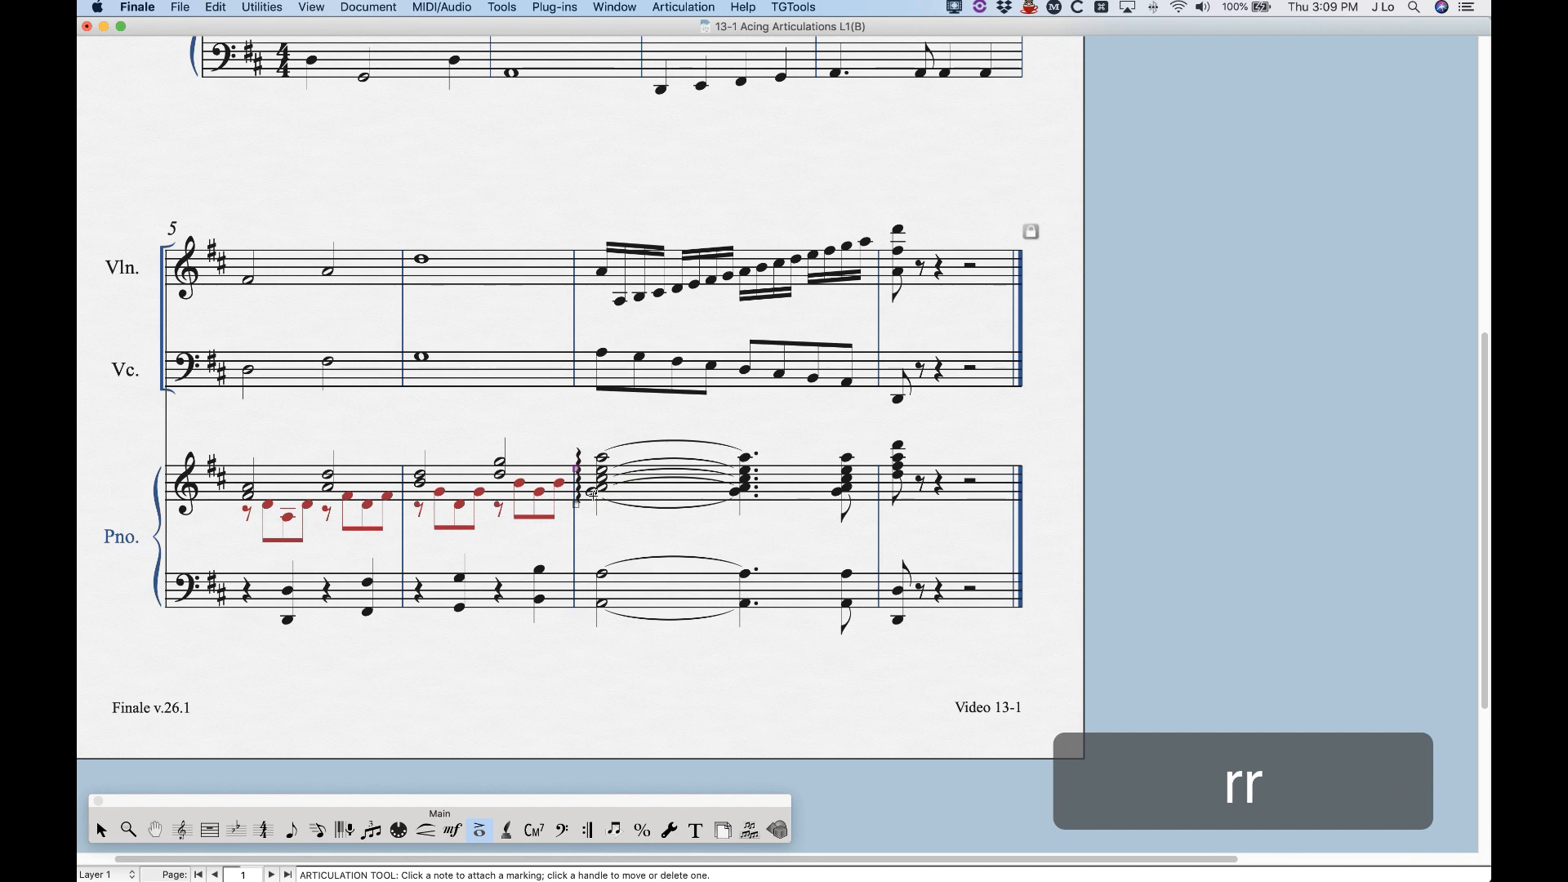
# Step: Delete the roll in measure 7, reattach it to the piano's first treble-staff chord with the R metatool, and delete it again
pyautogui.press('BackSpace')
pyautogui.press('r')
pyautogui.click(604, 491)
pyautogui.press('BackSpace')
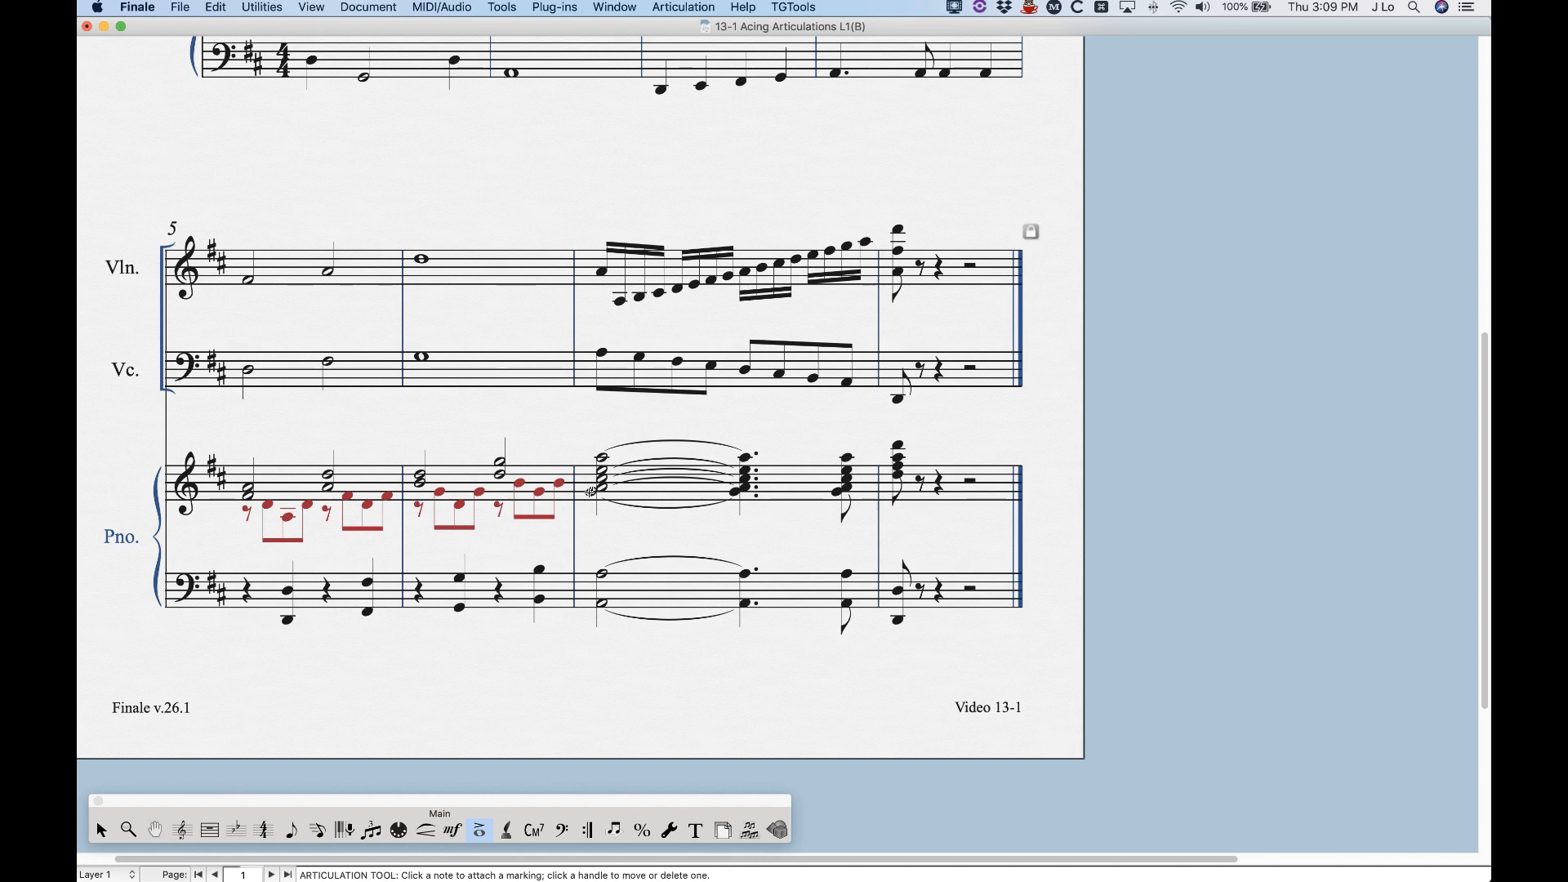
# Step: Attach a roll to the lowest note of the piano's first treble-staff chord in measure 7, and adjust its position and length to the chord
pyautogui.press('r')
pyautogui.click(591, 492)
pyautogui.click(579, 471)
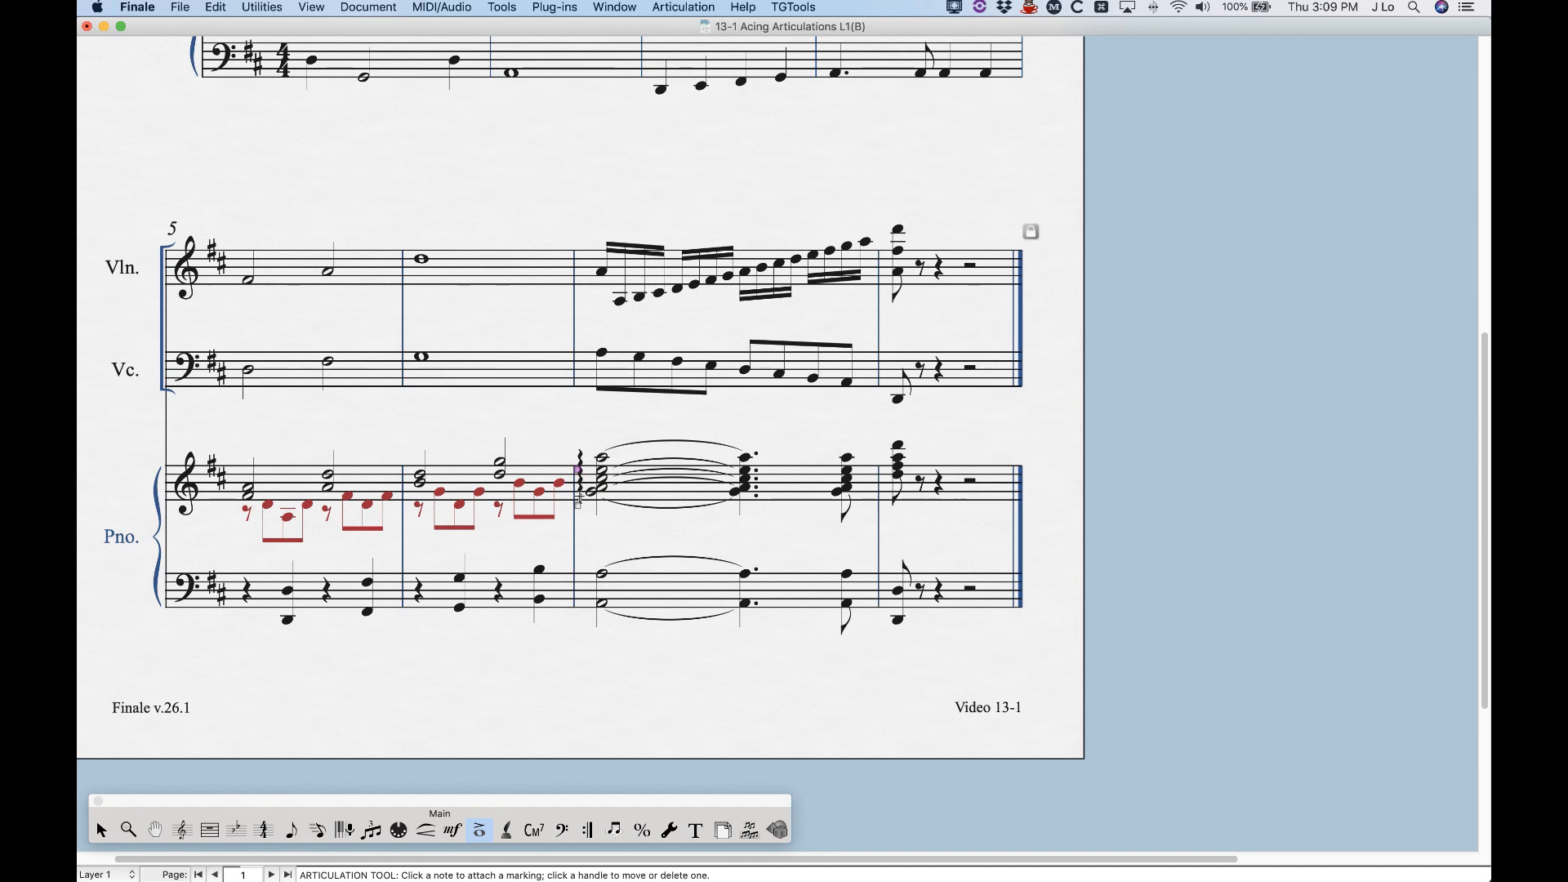
pyautogui.moveTo(577, 471); pyautogui.dragTo(581, 470)
pyautogui.moveTo(579, 508); pyautogui.dragTo(581, 473)
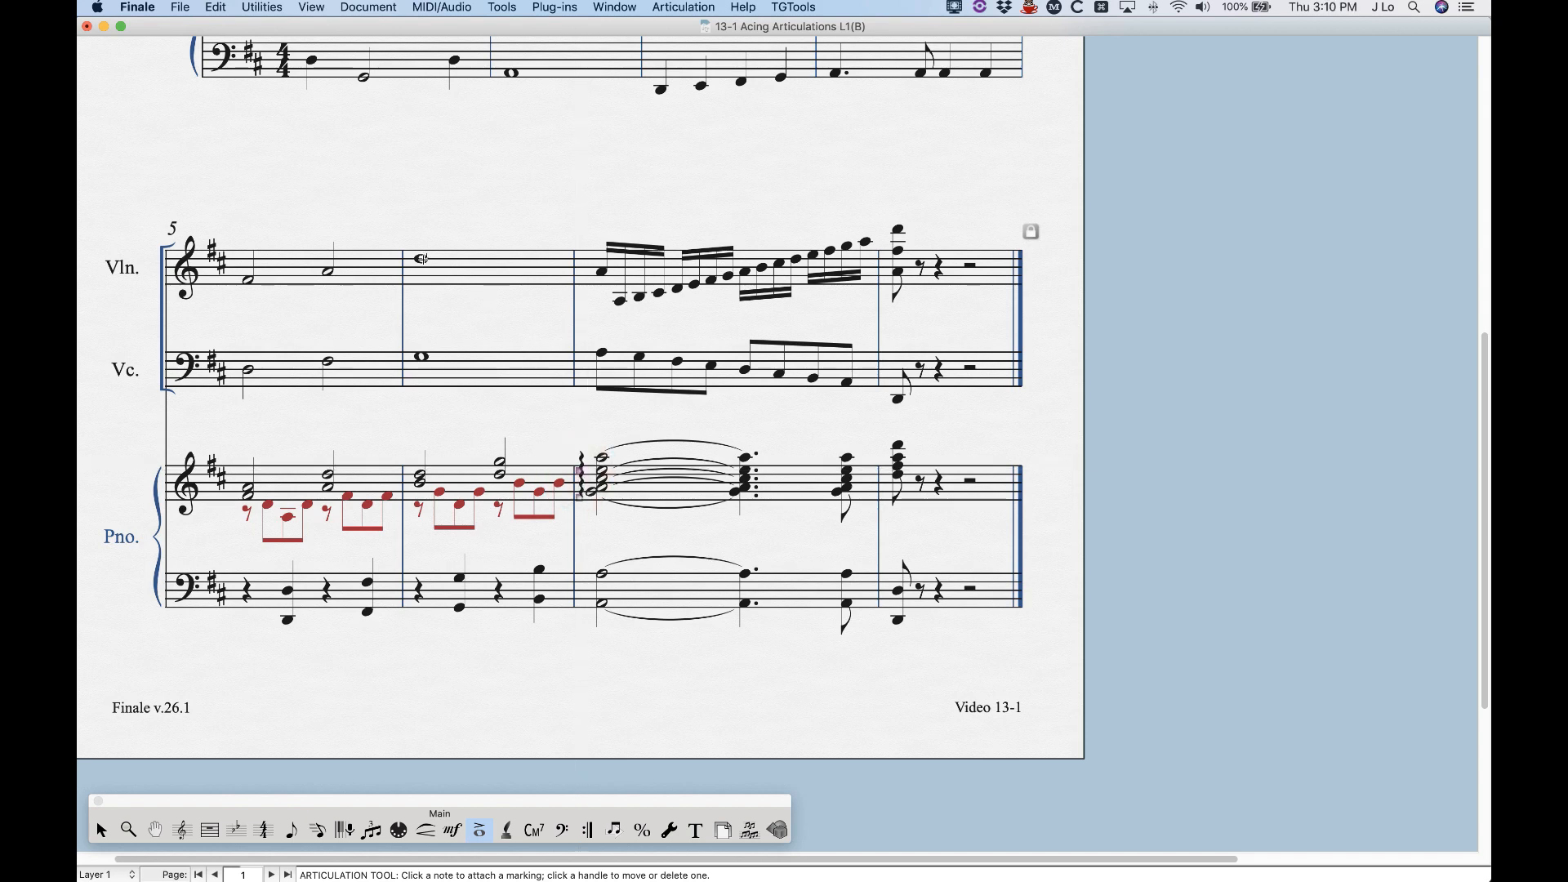
# Step: Attach an accent to the violin's whole note in measure 6 with the A metatool, and delete it
pyautogui.press('a')
pyautogui.click(420, 246)
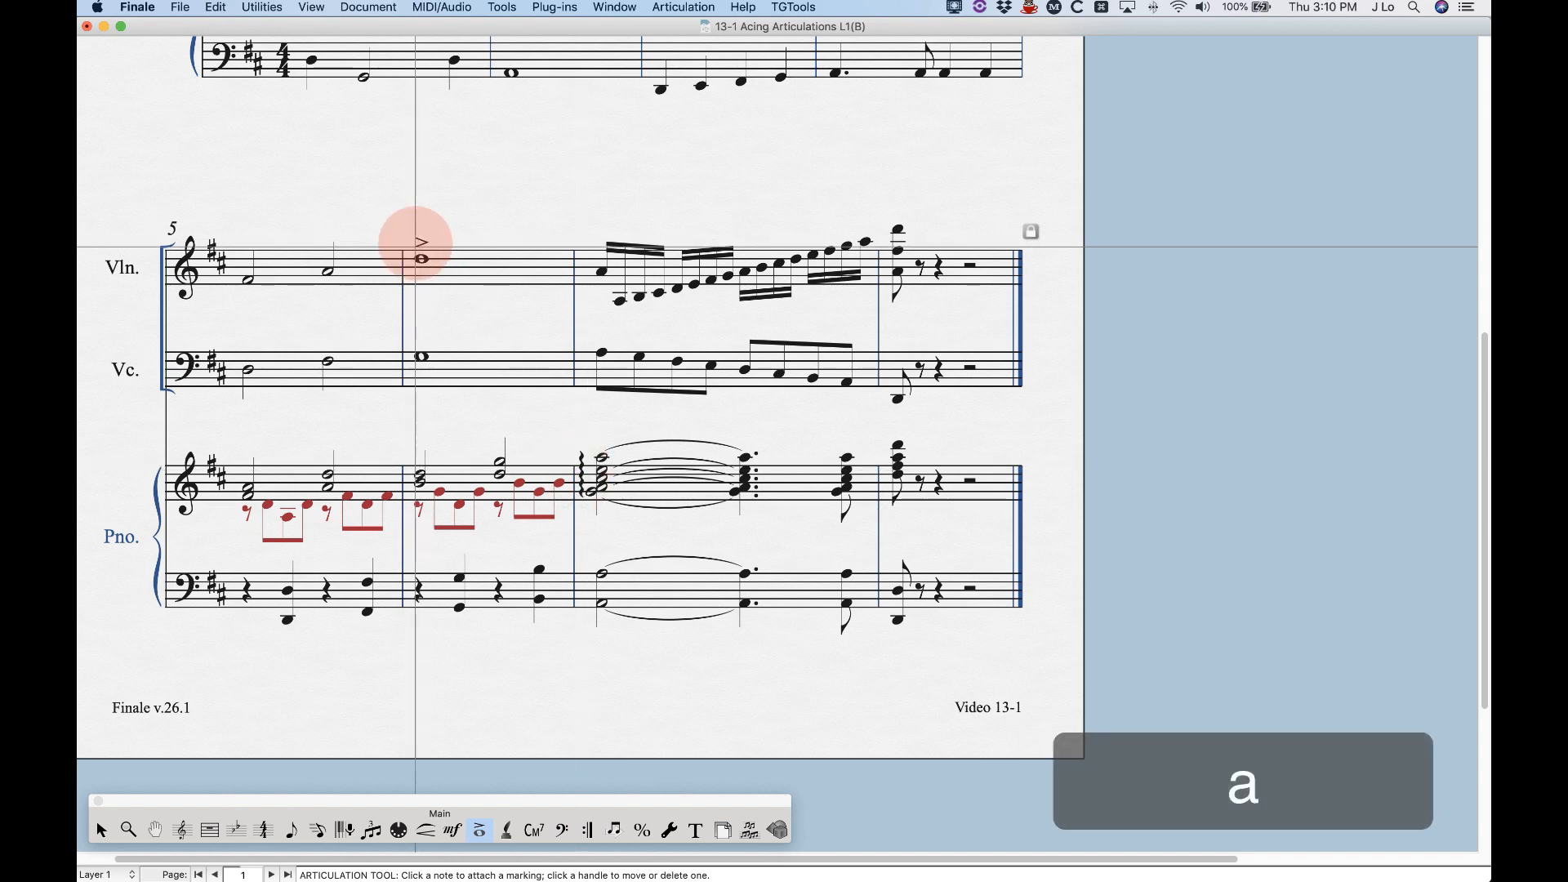
pyautogui.press('BackSpace')
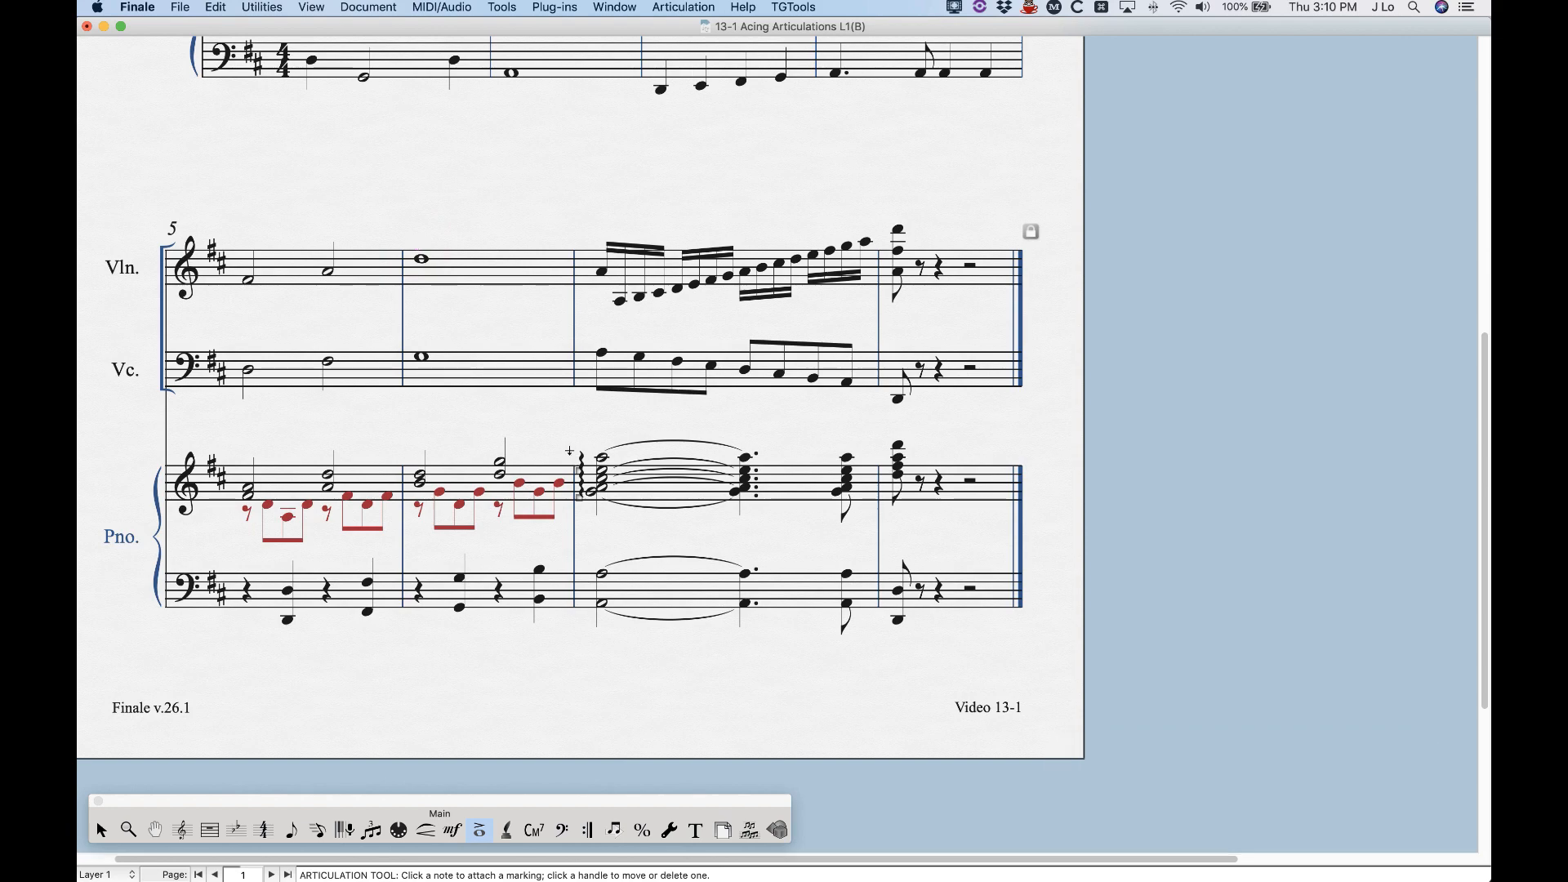
# Step: In measure 3, use metatools 8, 7 and 6 to attach three-, two- and one-slash tremolos to the violin half note and first two cello notes
pyautogui.scroll(10, 636, 472)
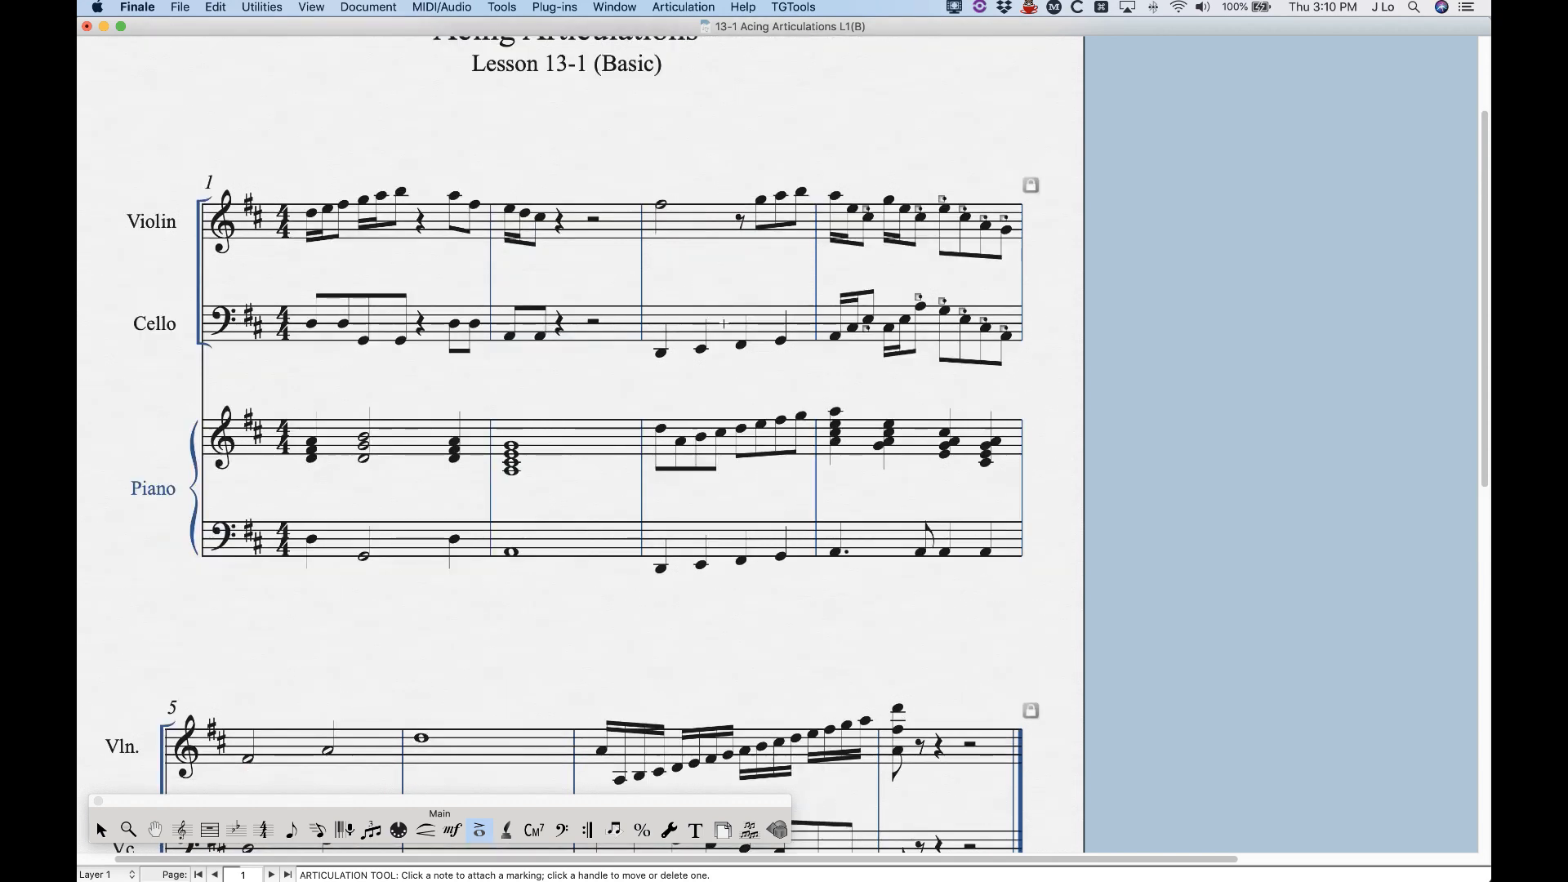
pyautogui.press('8')
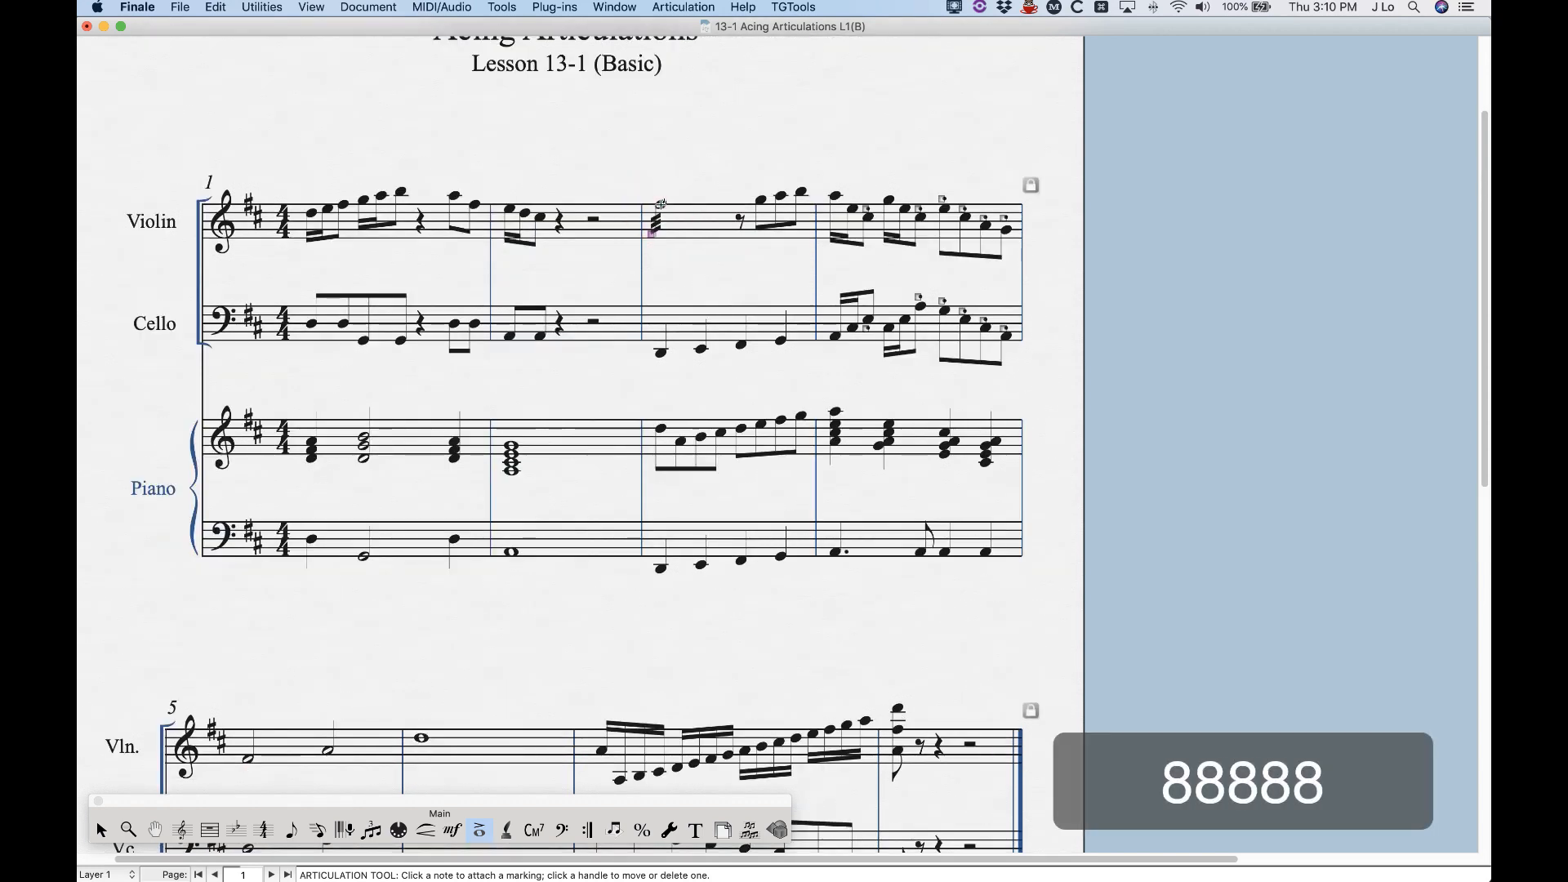
pyautogui.click(665, 209)
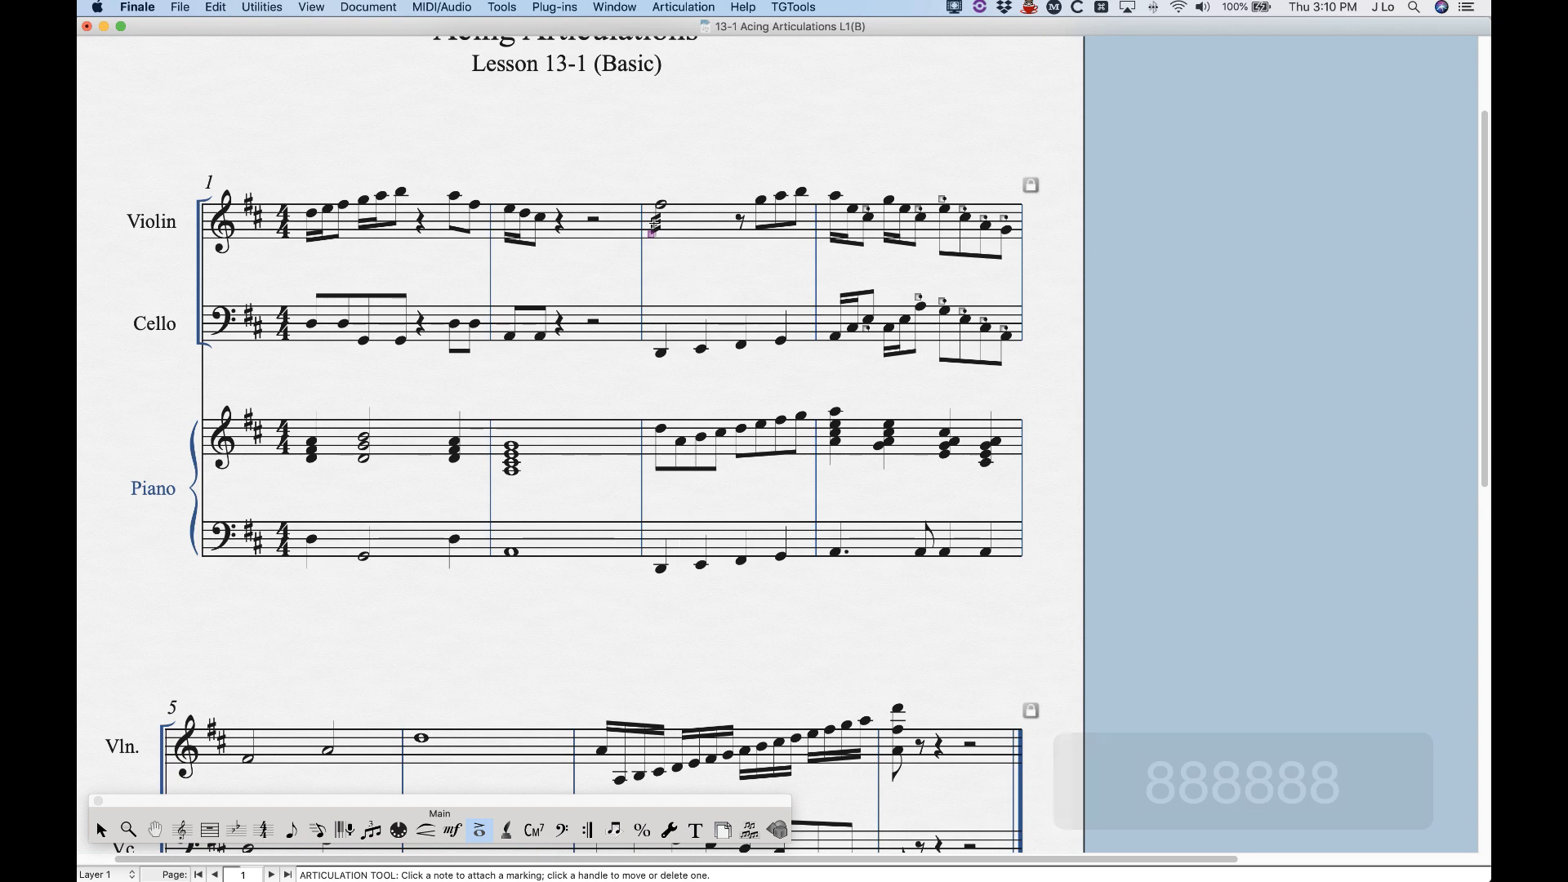
pyautogui.press('7')
pyautogui.click(662, 348)
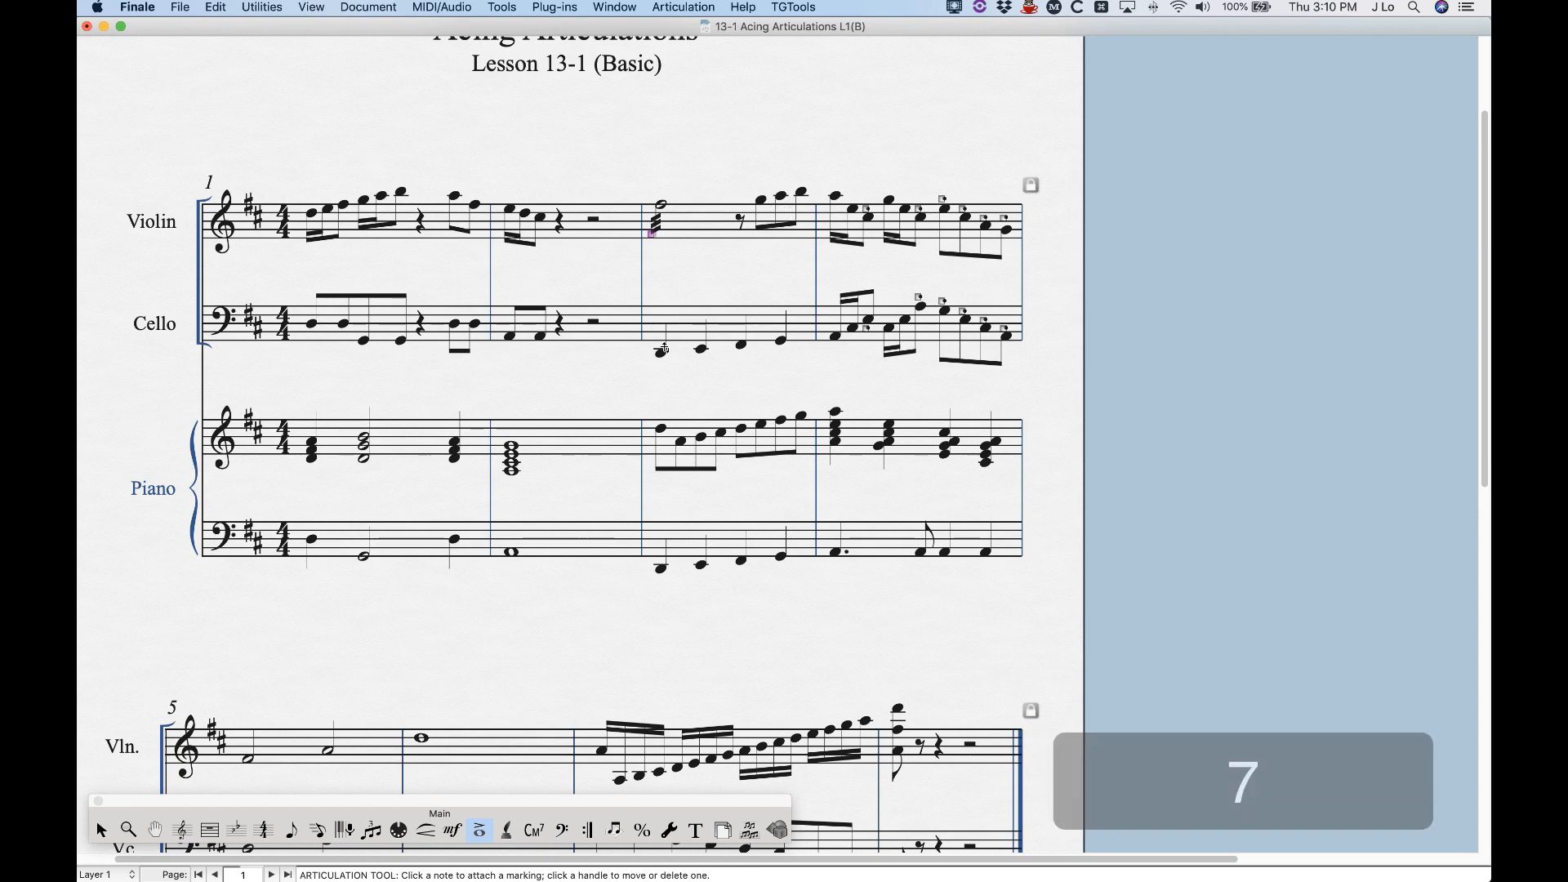
pyautogui.press('6')
pyautogui.click(701, 350)
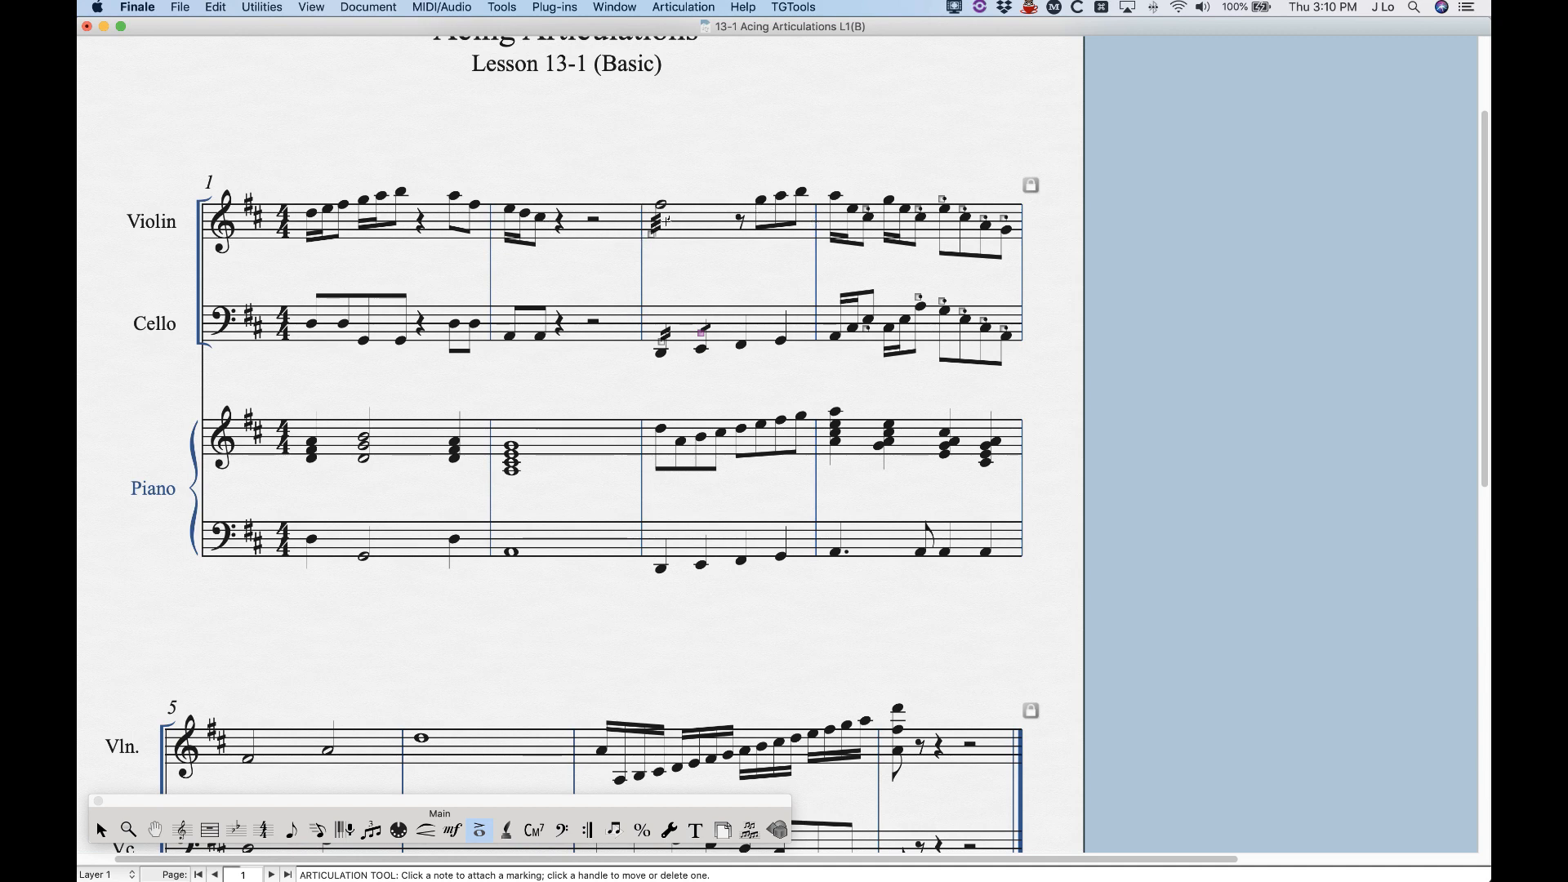
# Step: Attach three-slash tremolos to the violin's first eighth note in measure 3 and the piano's second treble-staff chord in measure 4 with metatool 8
pyautogui.press('8')
pyautogui.click(761, 201)
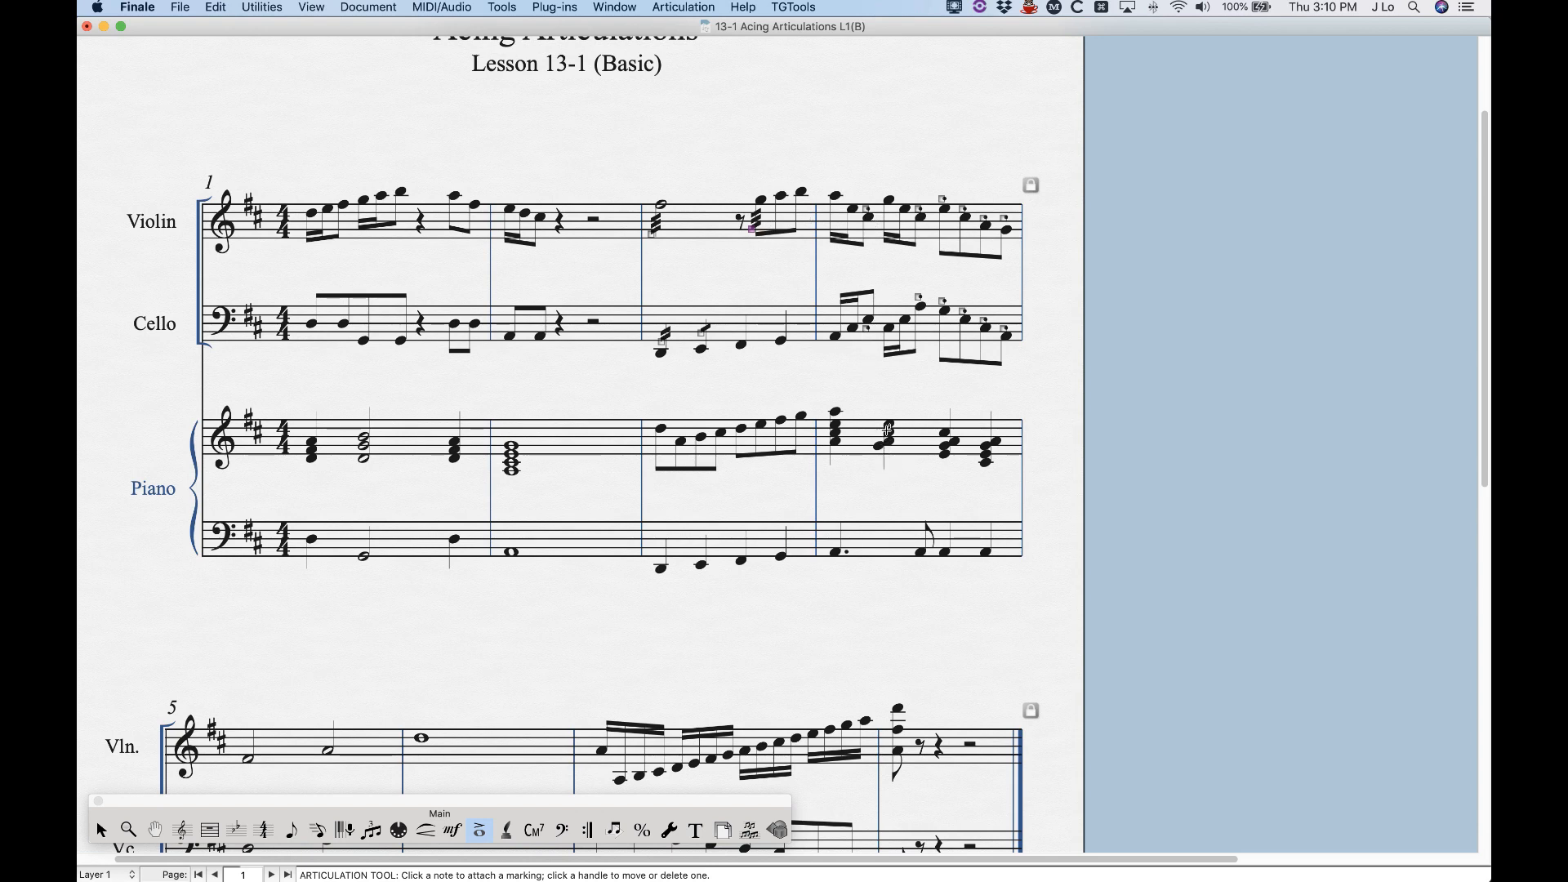
pyautogui.press('8')
pyautogui.click(888, 431)
pyautogui.press('8')
pyautogui.press('8')
pyautogui.press('8')
# Step: Attach an accent to the piano's first Layer 1 chord in measure 5 using the A metatool
pyautogui.scroll(-5, 613, 478)
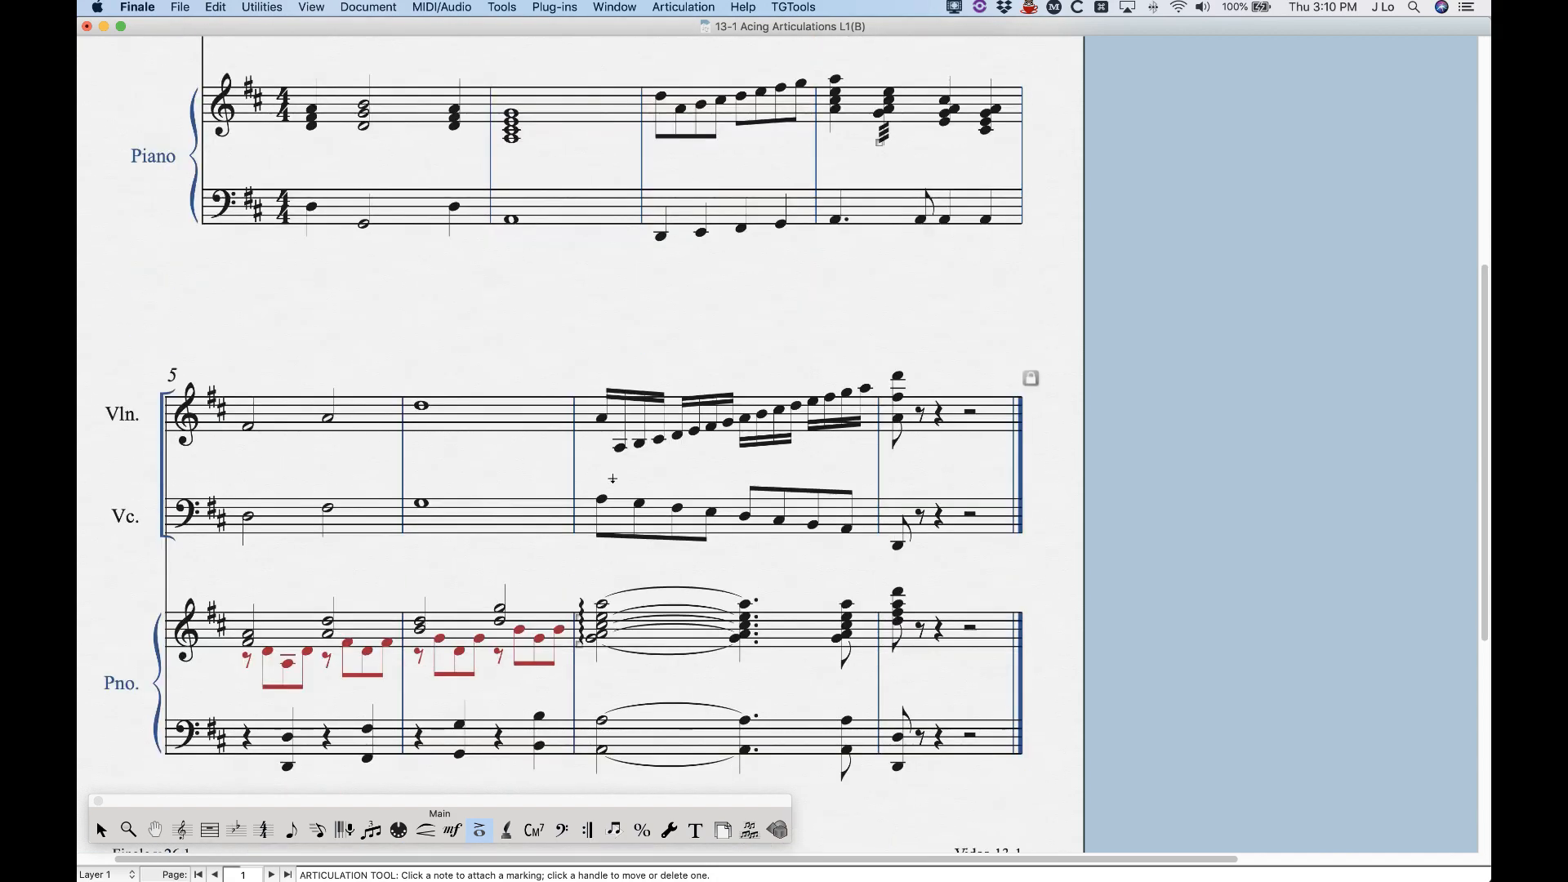
pyautogui.scroll(-3, 587, 478)
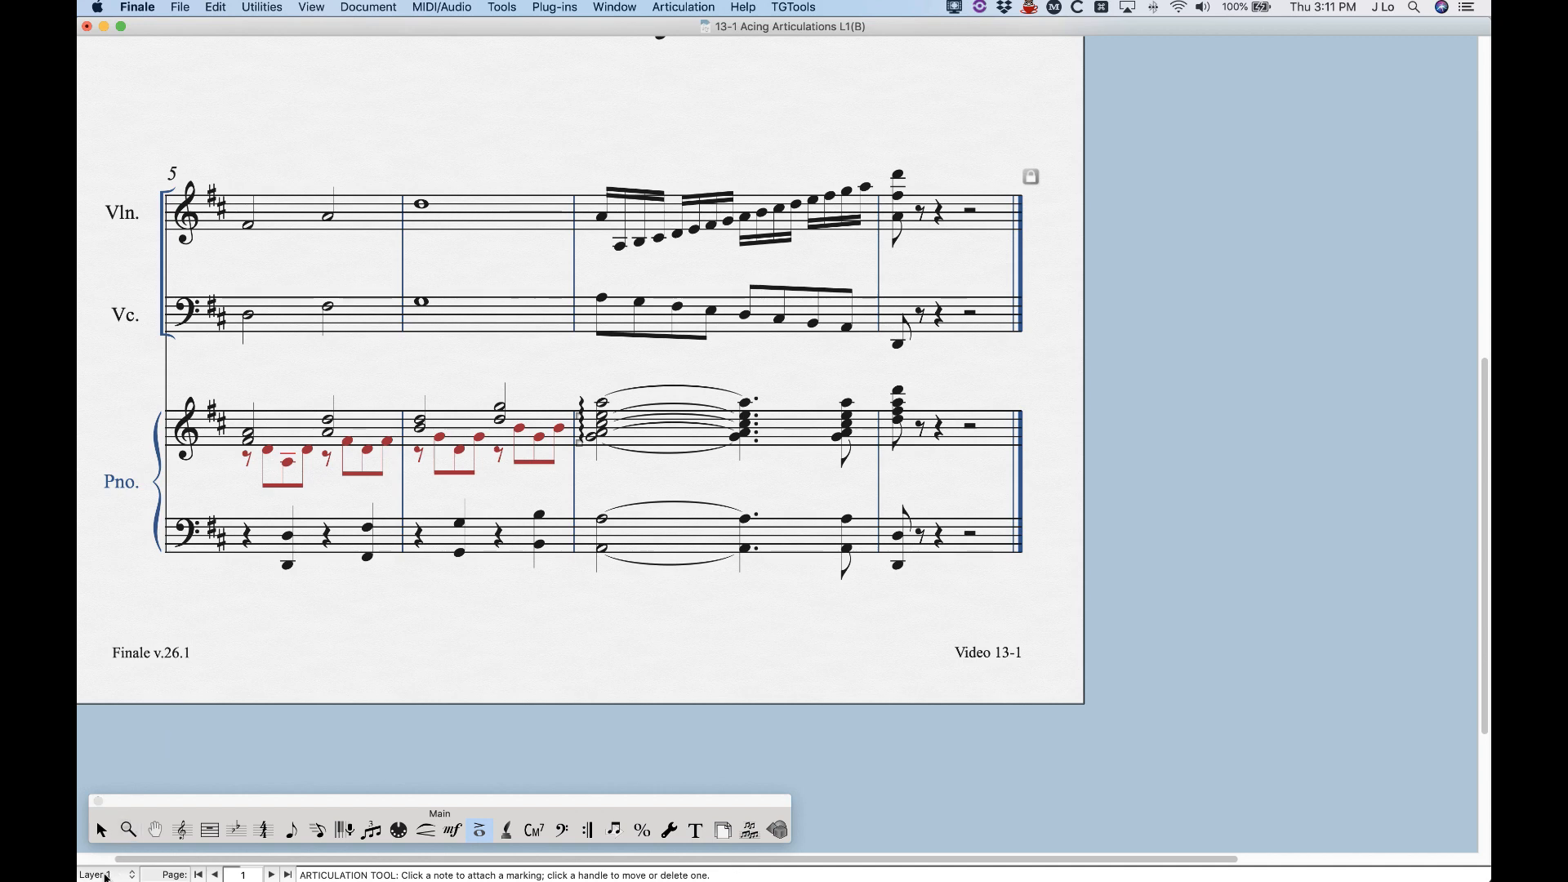
pyautogui.click(248, 435)
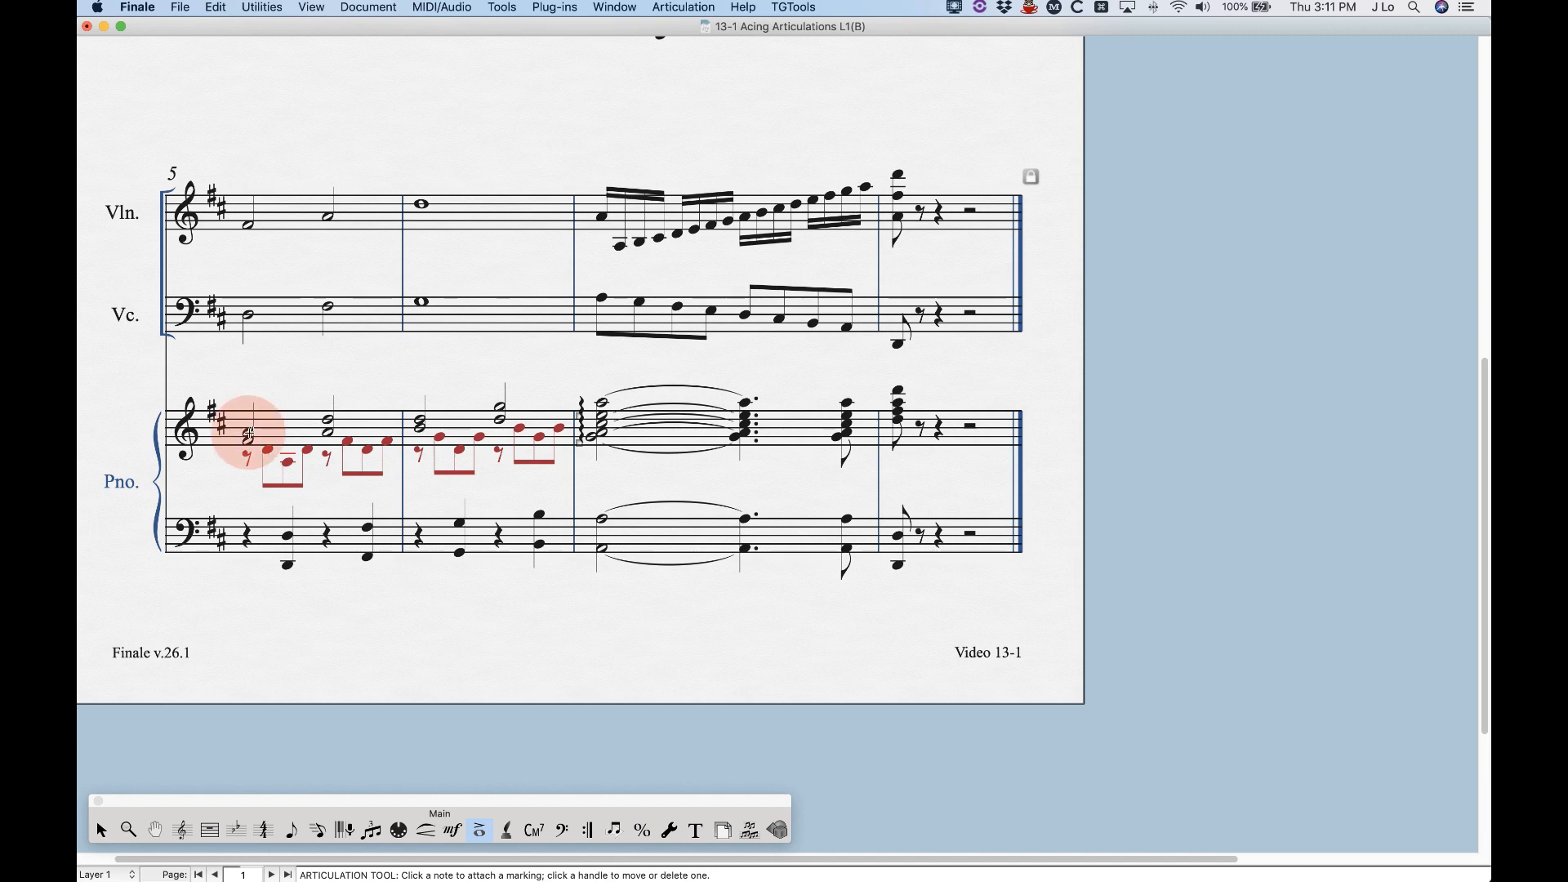
pyautogui.click(1049, 553)
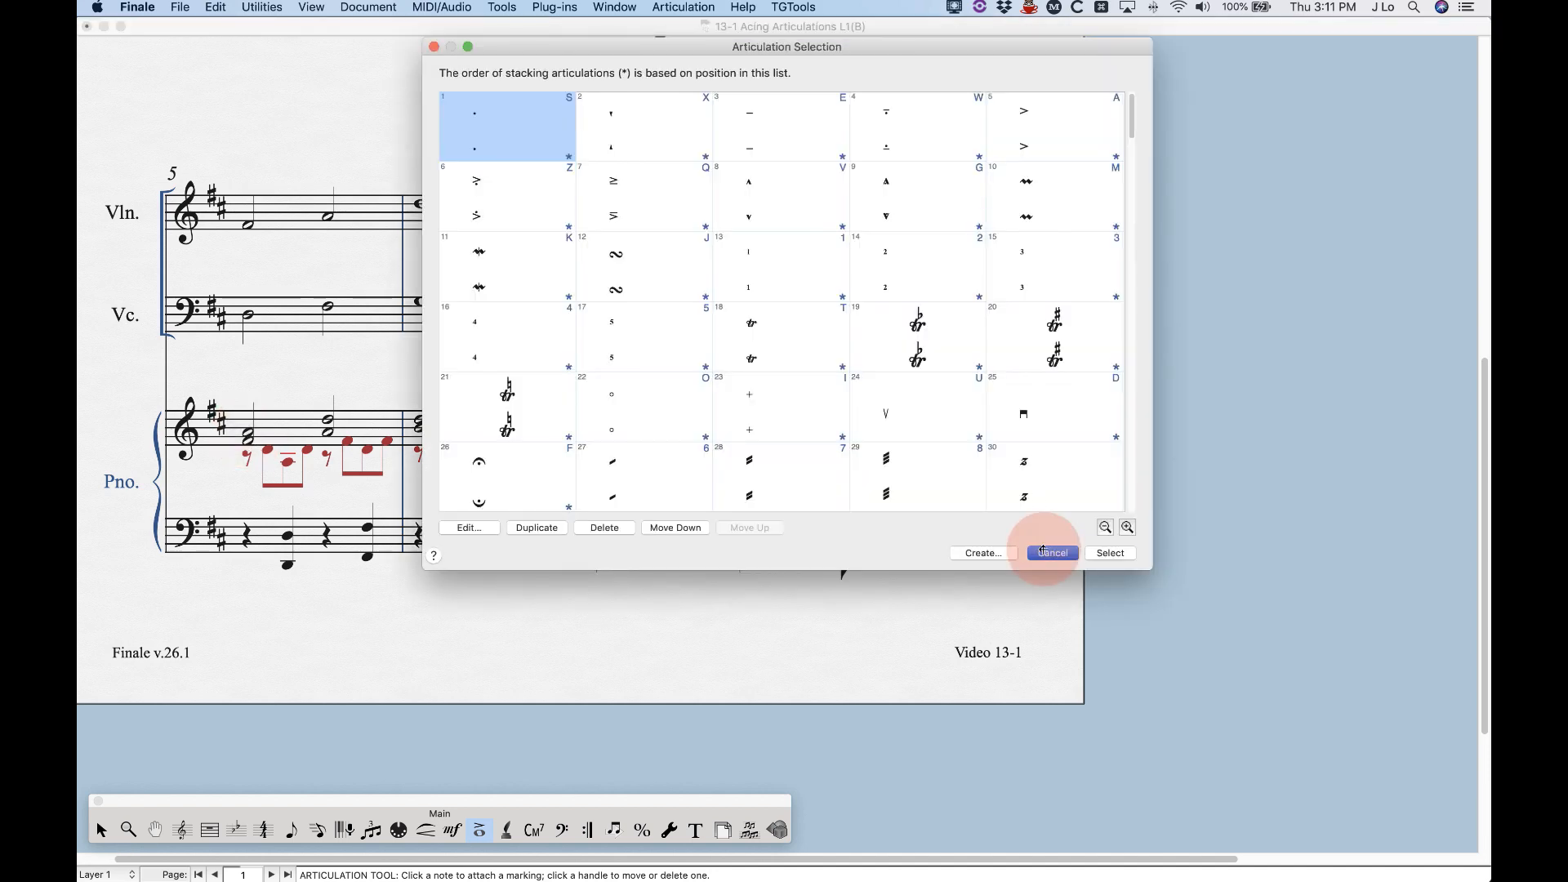
pyautogui.press('a')
pyautogui.click(249, 435)
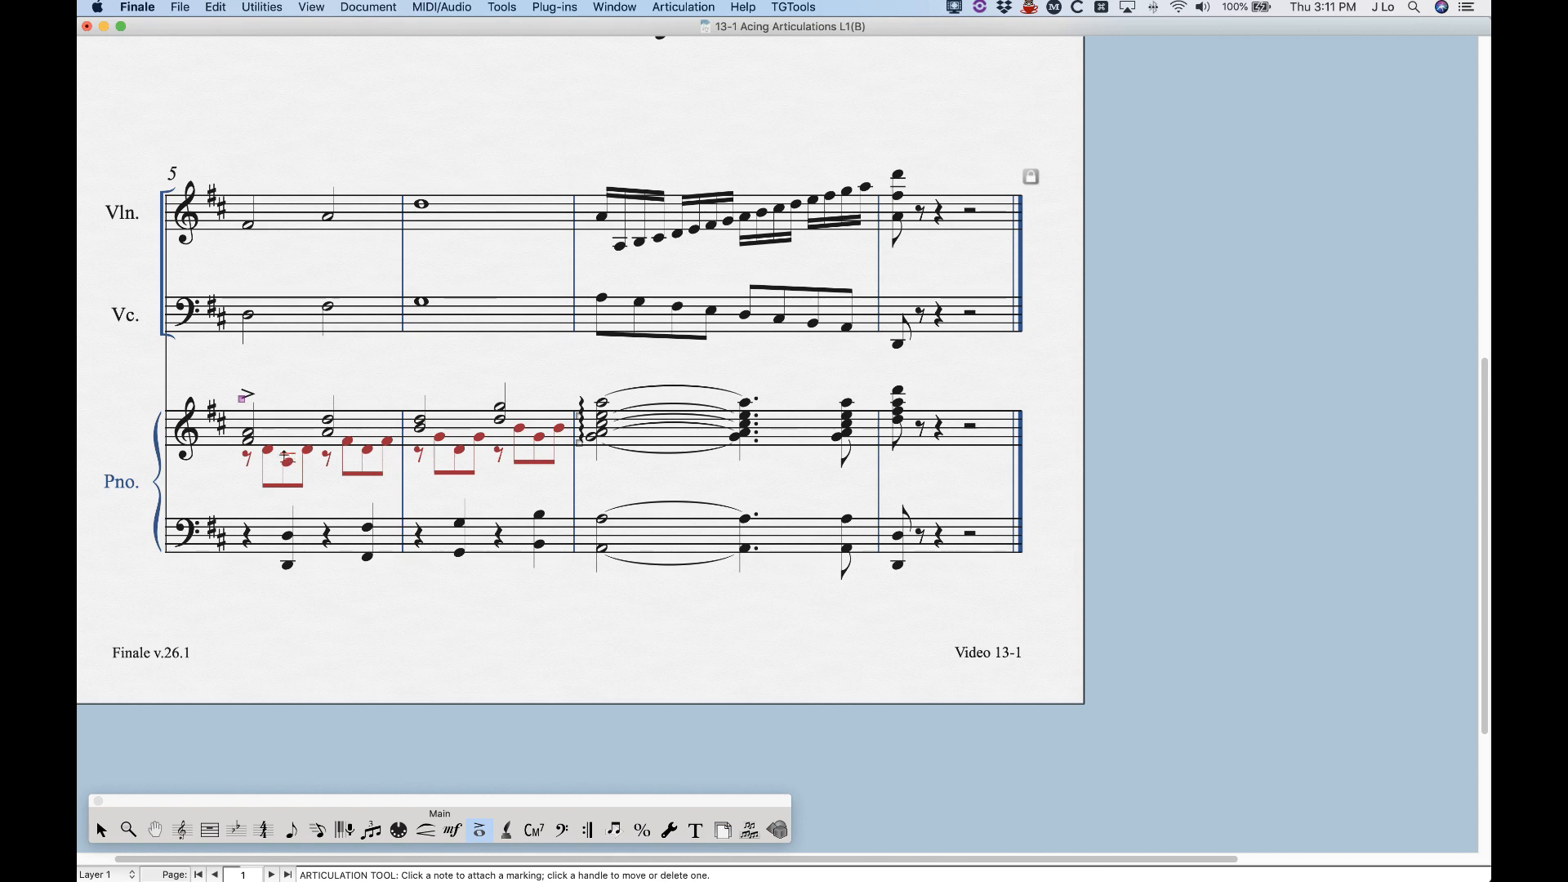
# Step: Try to accent the first three red Layer 2 notes in measure 5 from Layer 1, and accent the piano's second Layer 1 chord
pyautogui.press('a')
pyautogui.click(268, 452)
pyautogui.click(286, 465)
pyautogui.click(306, 453)
pyautogui.click(285, 466)
pyautogui.click(270, 451)
pyautogui.click(327, 419)
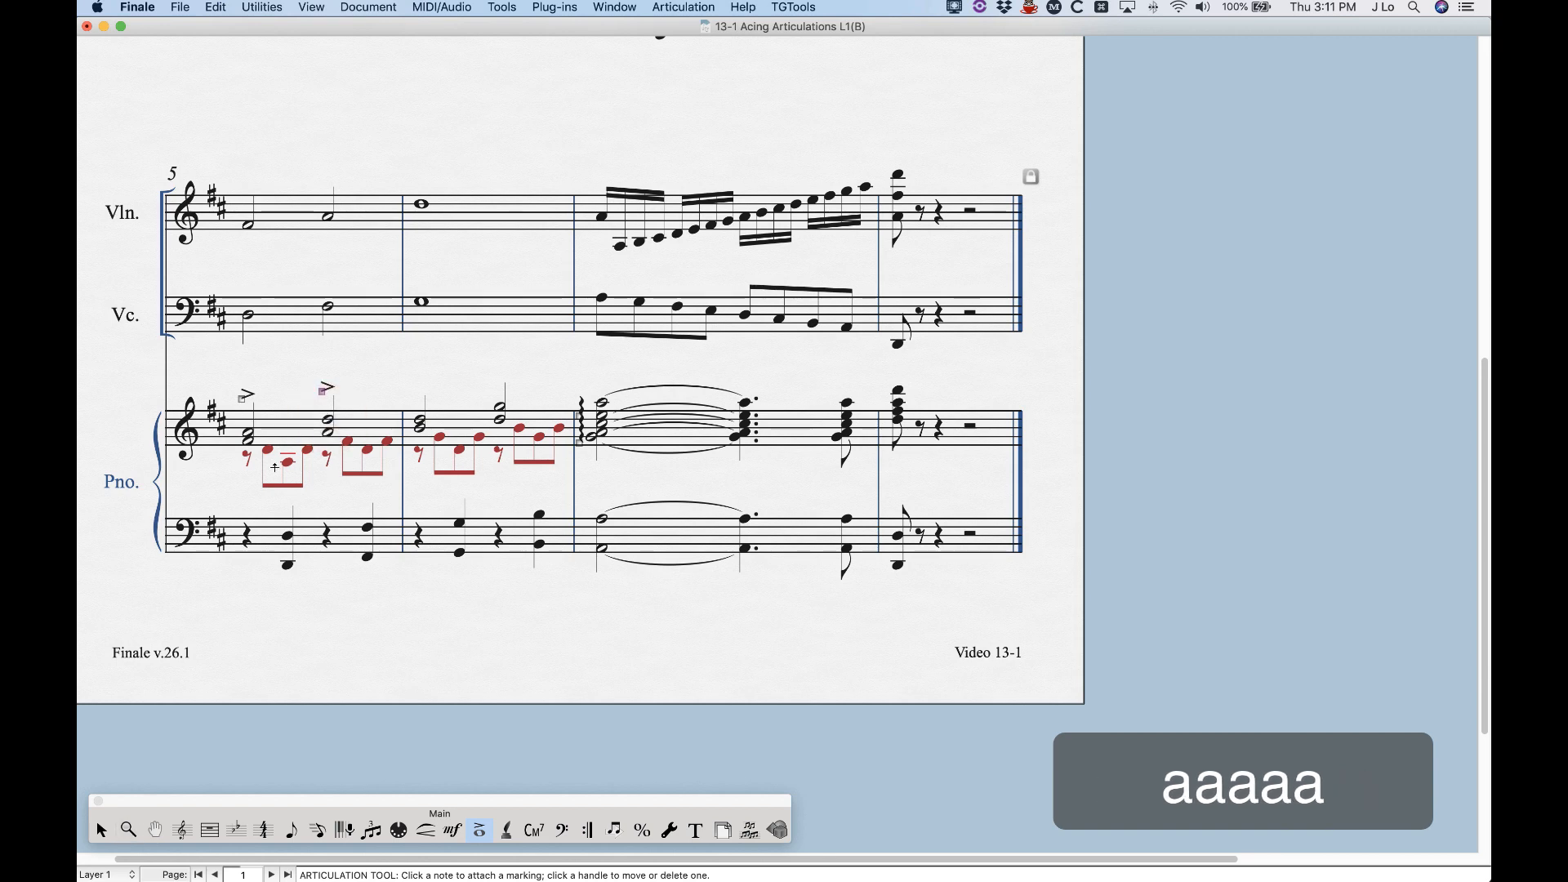
# Step: Switch to Layer 2 and attach staccatos to the first three red piano eighth notes in measure 5 with the S metatool
pyautogui.press('alt+super+2')
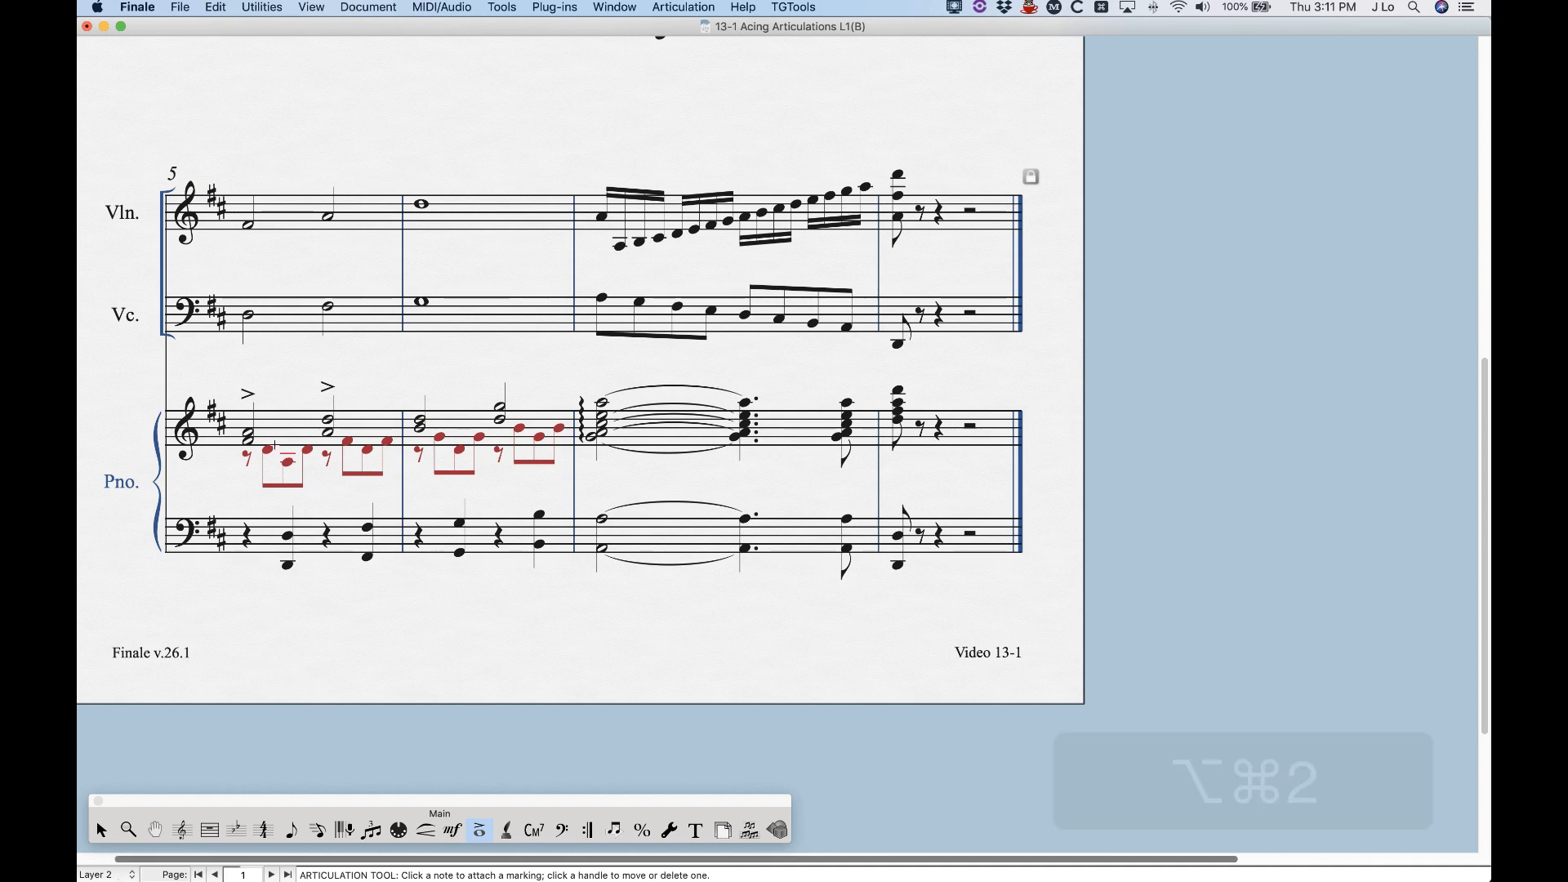
pyautogui.press('a')
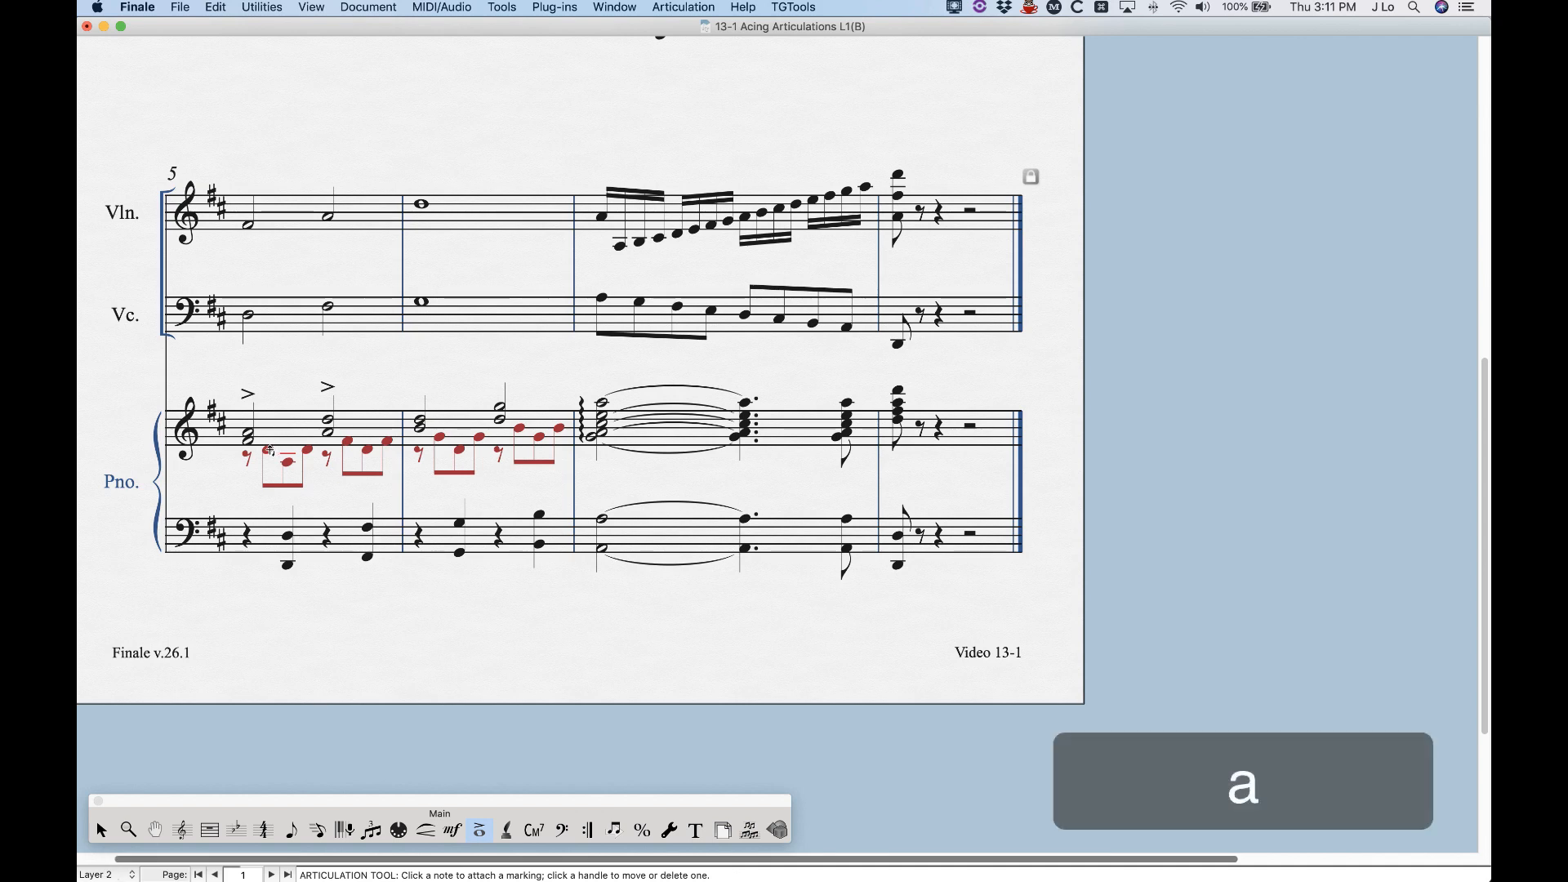
pyautogui.press('s')
pyautogui.click(269, 449)
pyautogui.click(288, 462)
pyautogui.click(307, 450)
# Step: With Layer 2 active, try to attach staccatos to the notes of the piano's second Layer 1 chord in measure 5, deleting each result
pyautogui.click(328, 423)
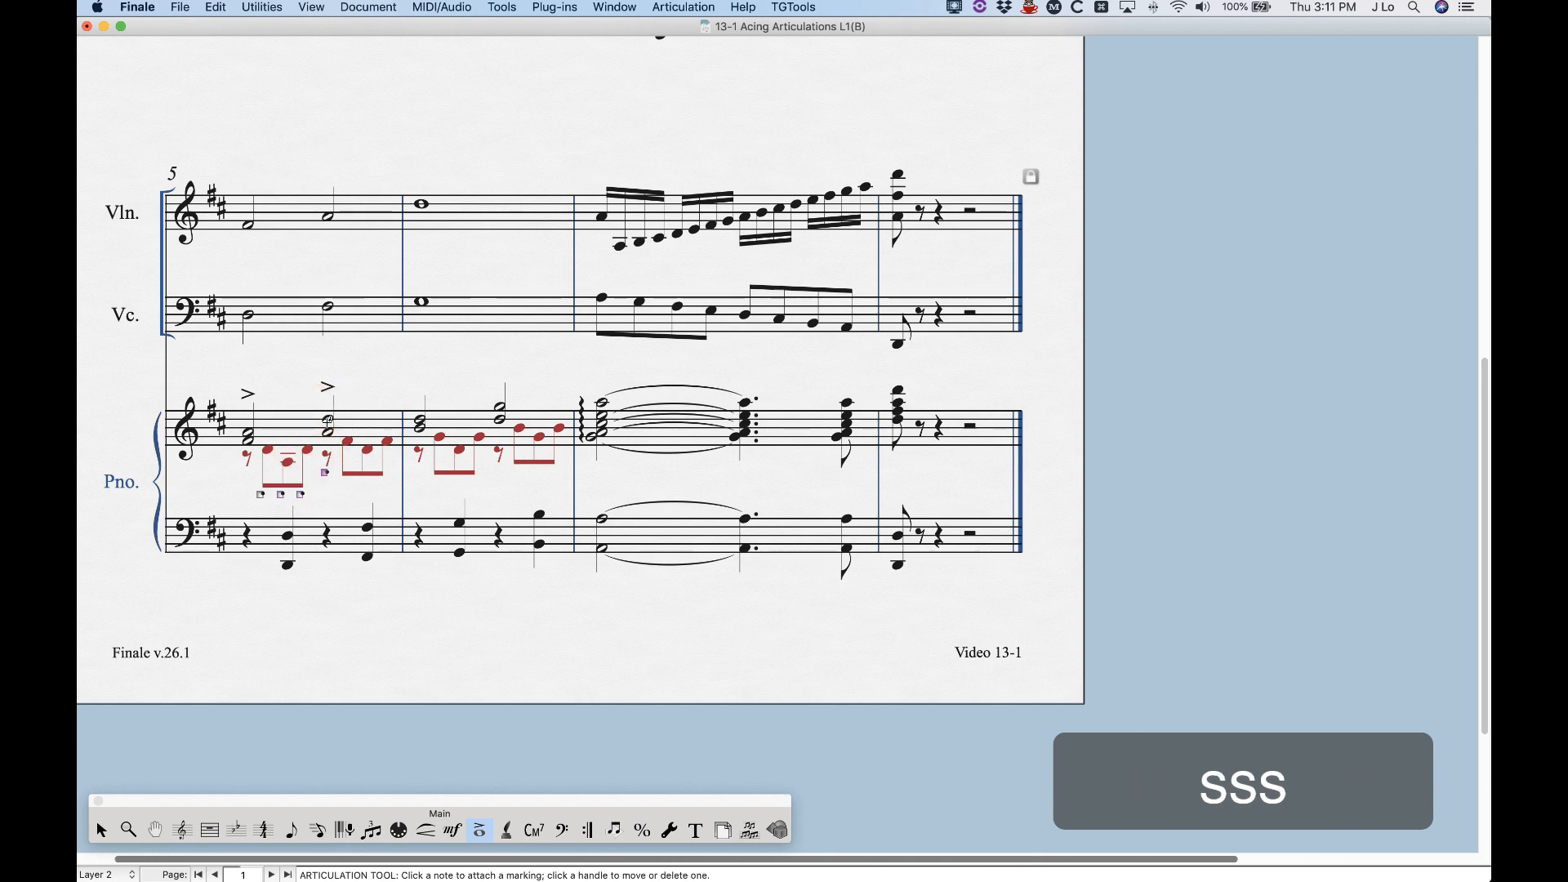
pyautogui.press('BackSpace')
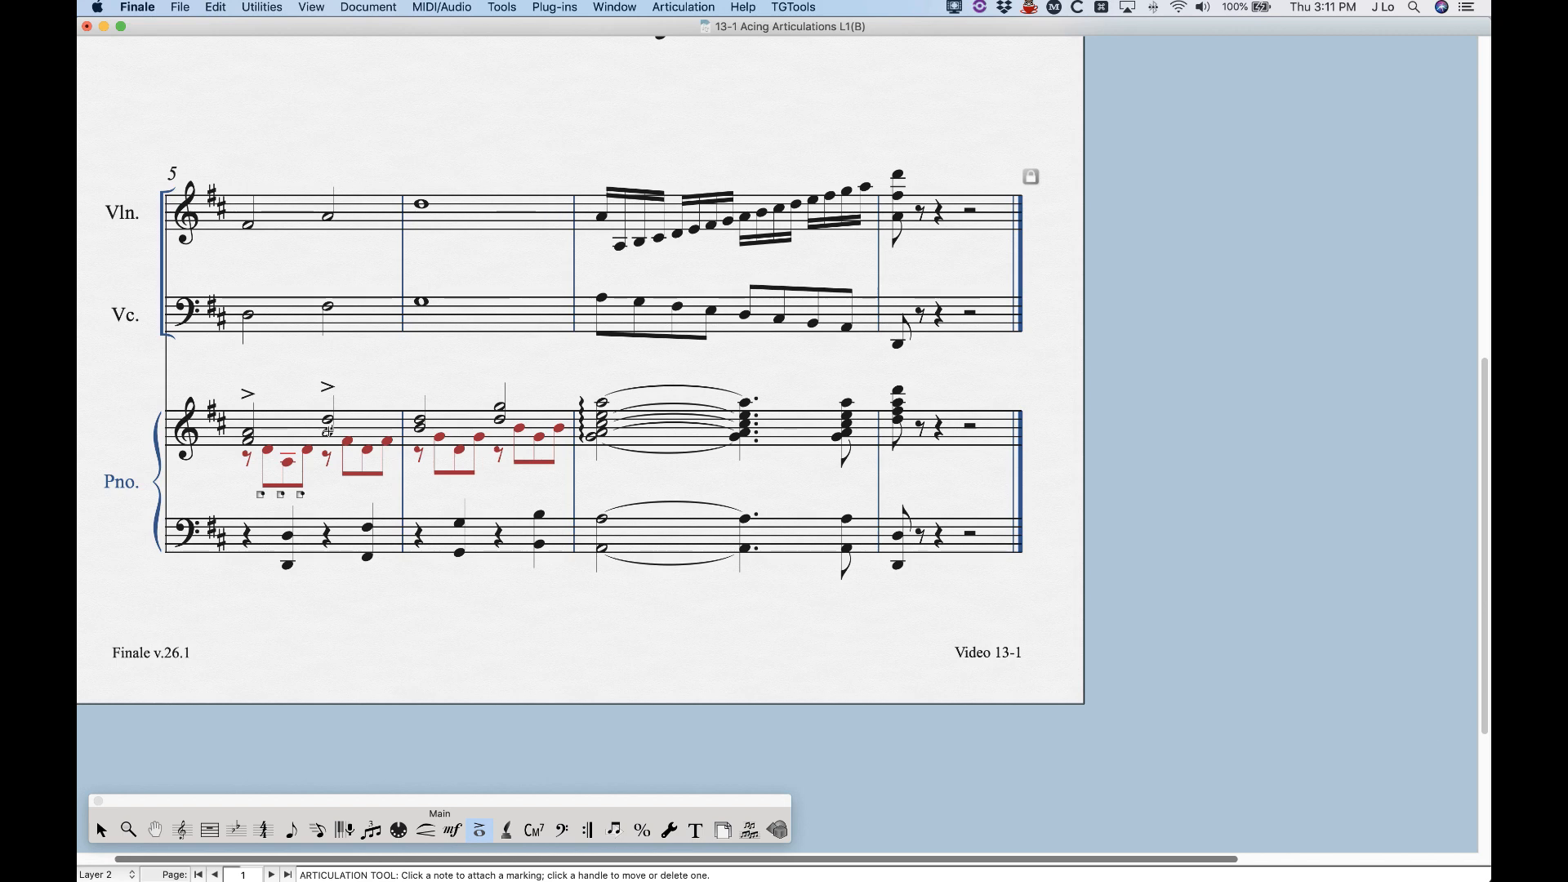
pyautogui.press('s')
pyautogui.click(328, 431)
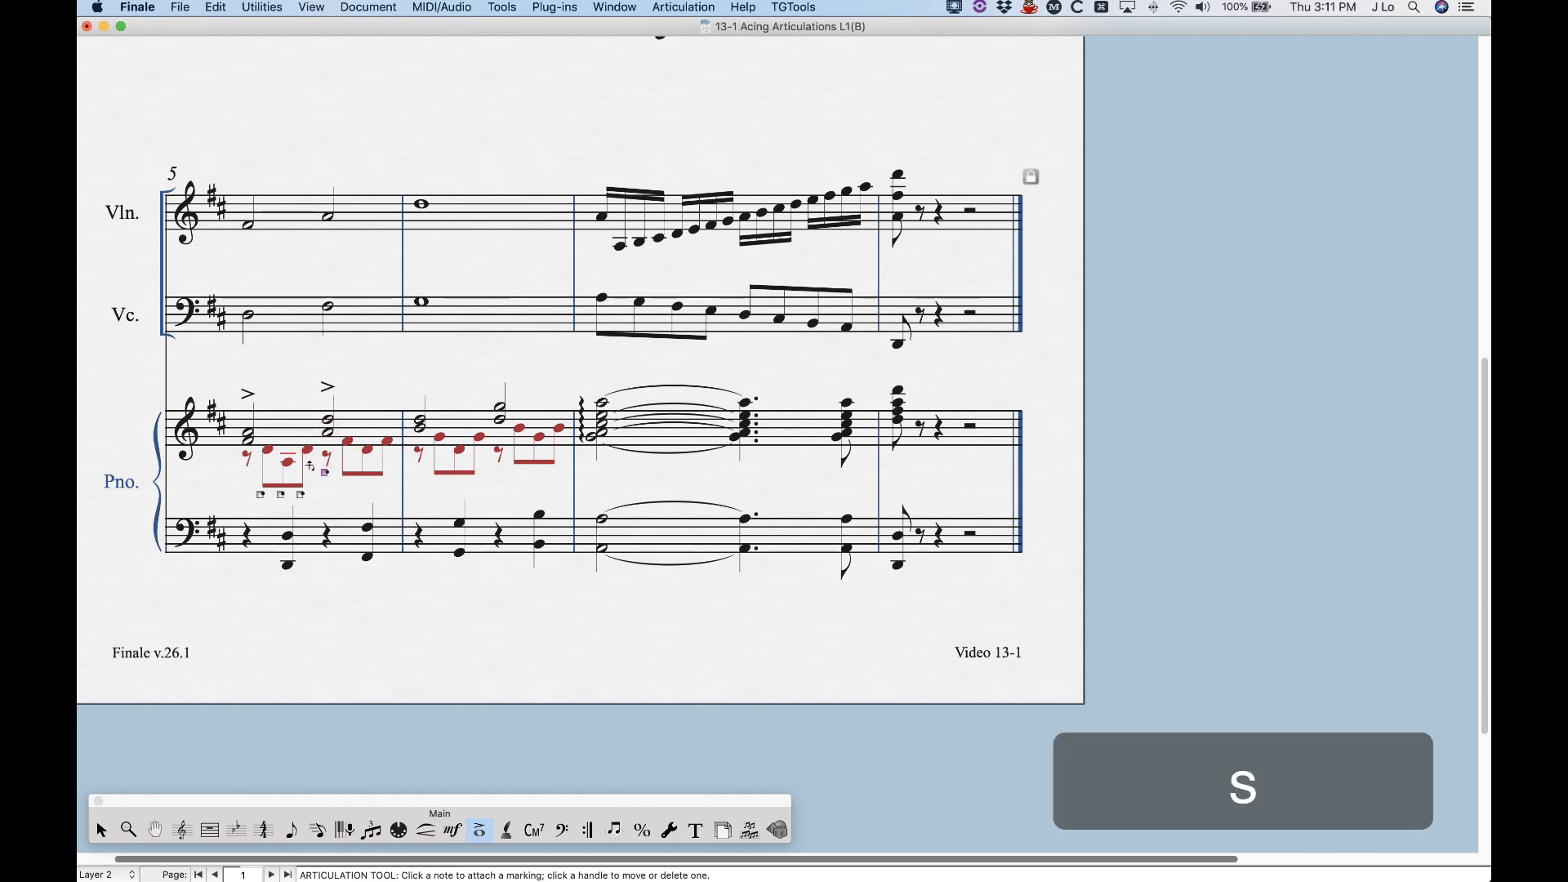
pyautogui.press('BackSpace')
# Step: Delete the three Layer 2 staccatos, return to Layer 1, and delete the two accents on the piano chords in measure 5
pyautogui.moveTo(346, 504); pyautogui.dragTo(222, 472)
pyautogui.press('BackSpace')
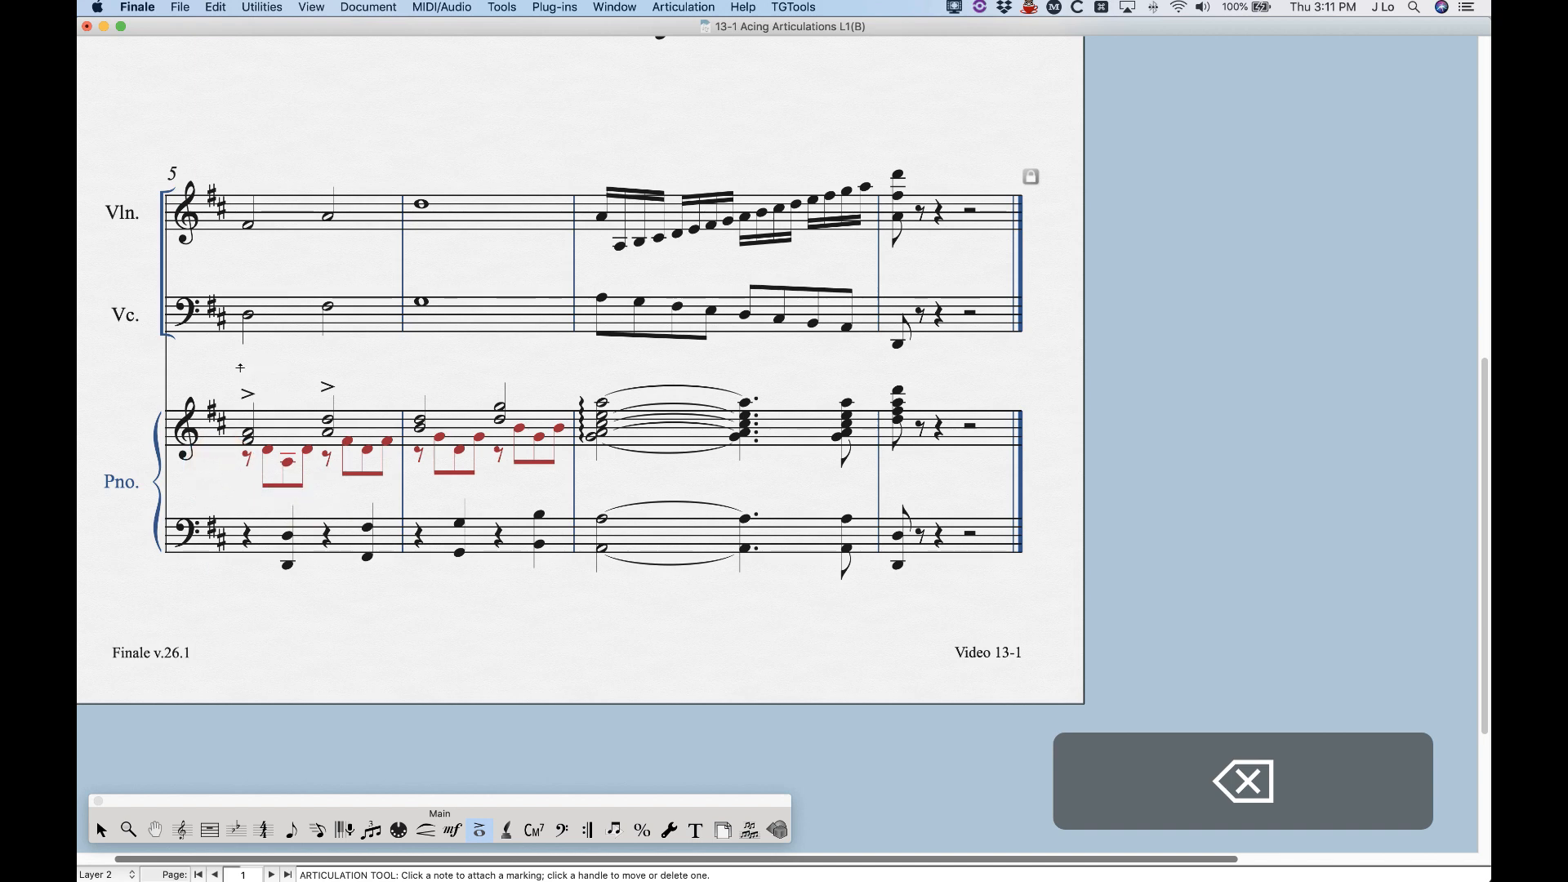
pyautogui.press('alt+super+1')
pyautogui.click(380, 414)
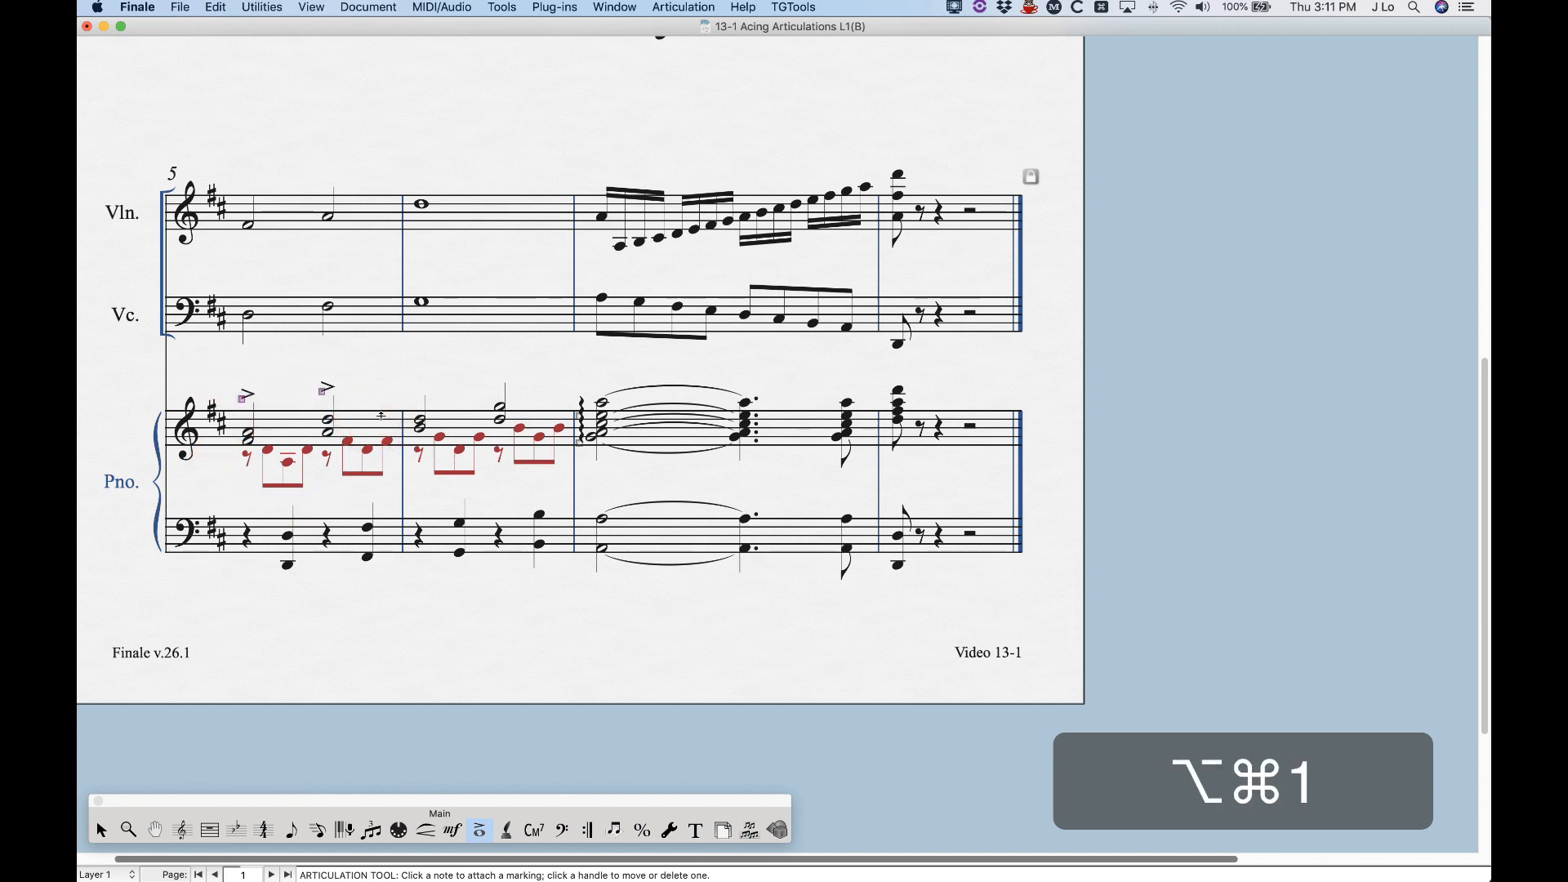
pyautogui.press('BackSpace')
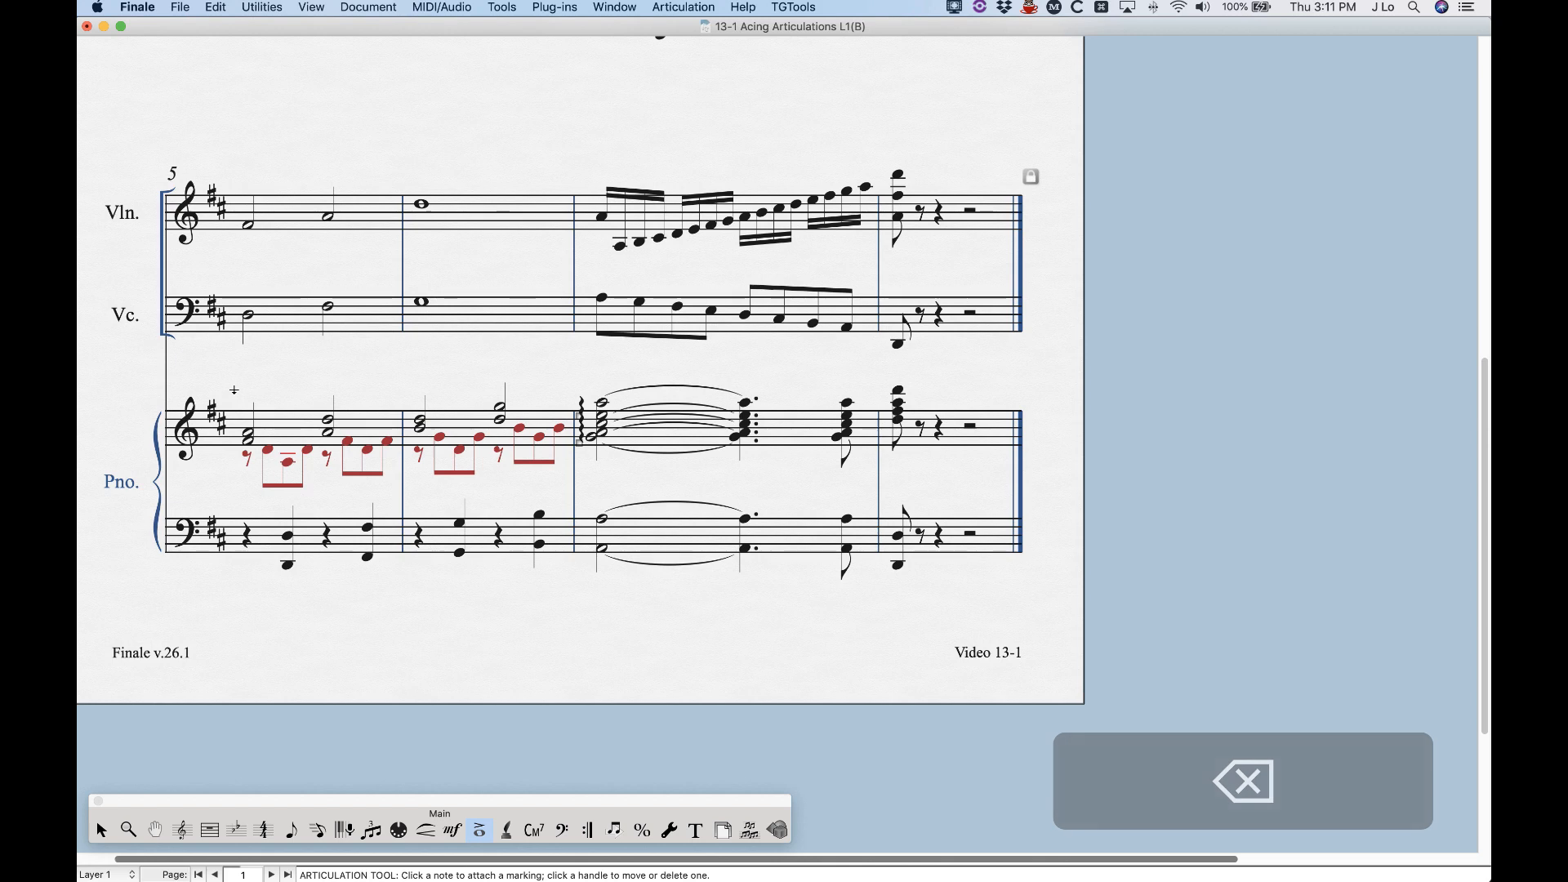
# Step: Apply articulation 1 to all notes in measures 5 and 6 of the piano's treble staff, and undo it
pyautogui.moveTo(235, 393); pyautogui.dragTo(572, 449)
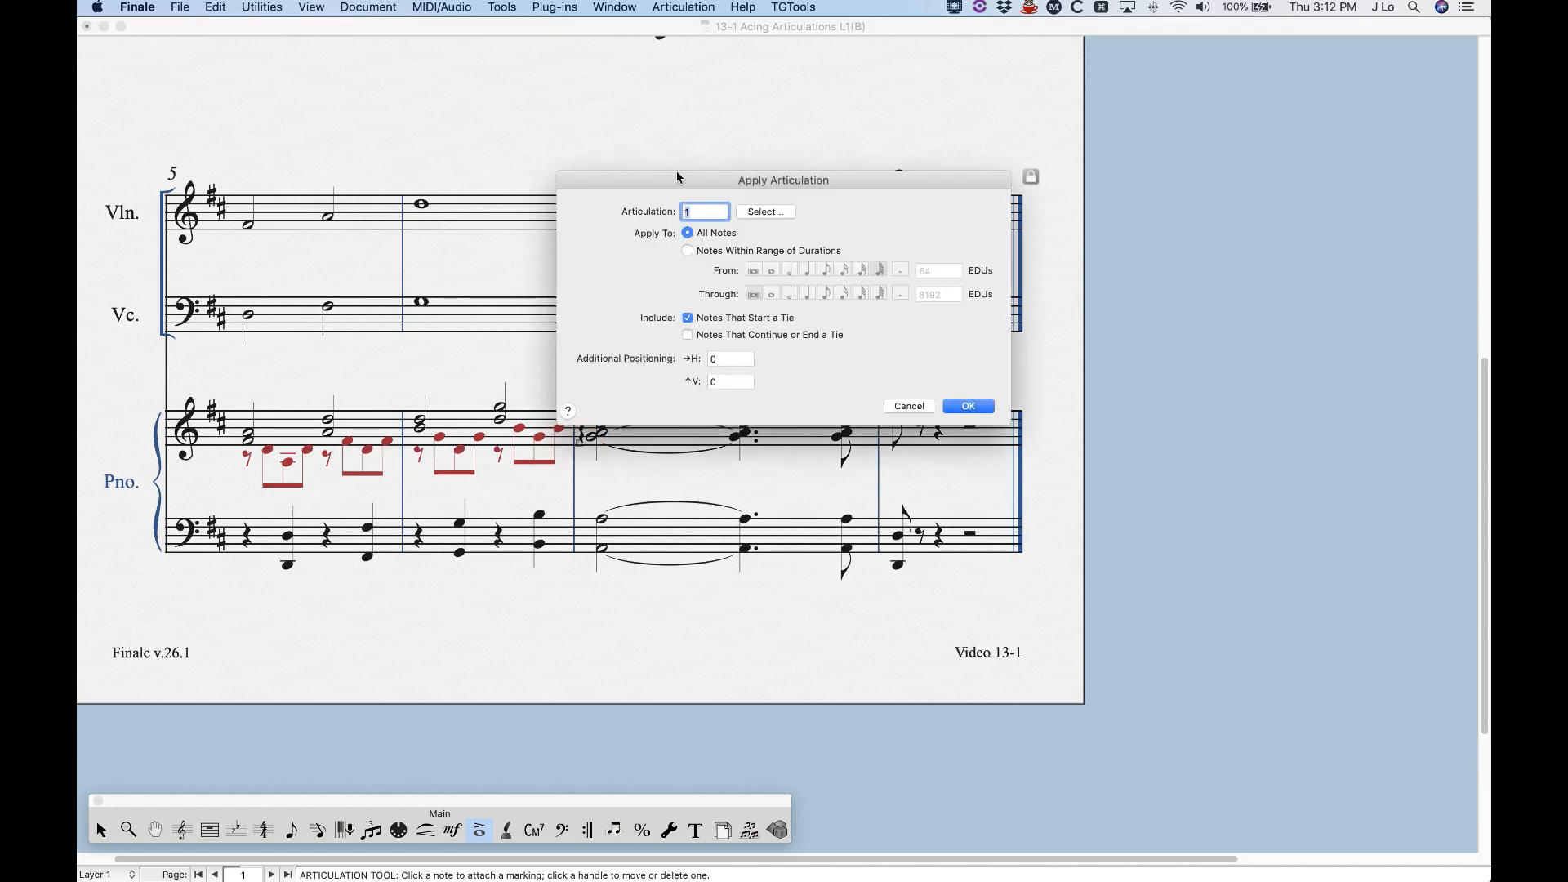
pyautogui.click(967, 407)
pyautogui.press('super+z')
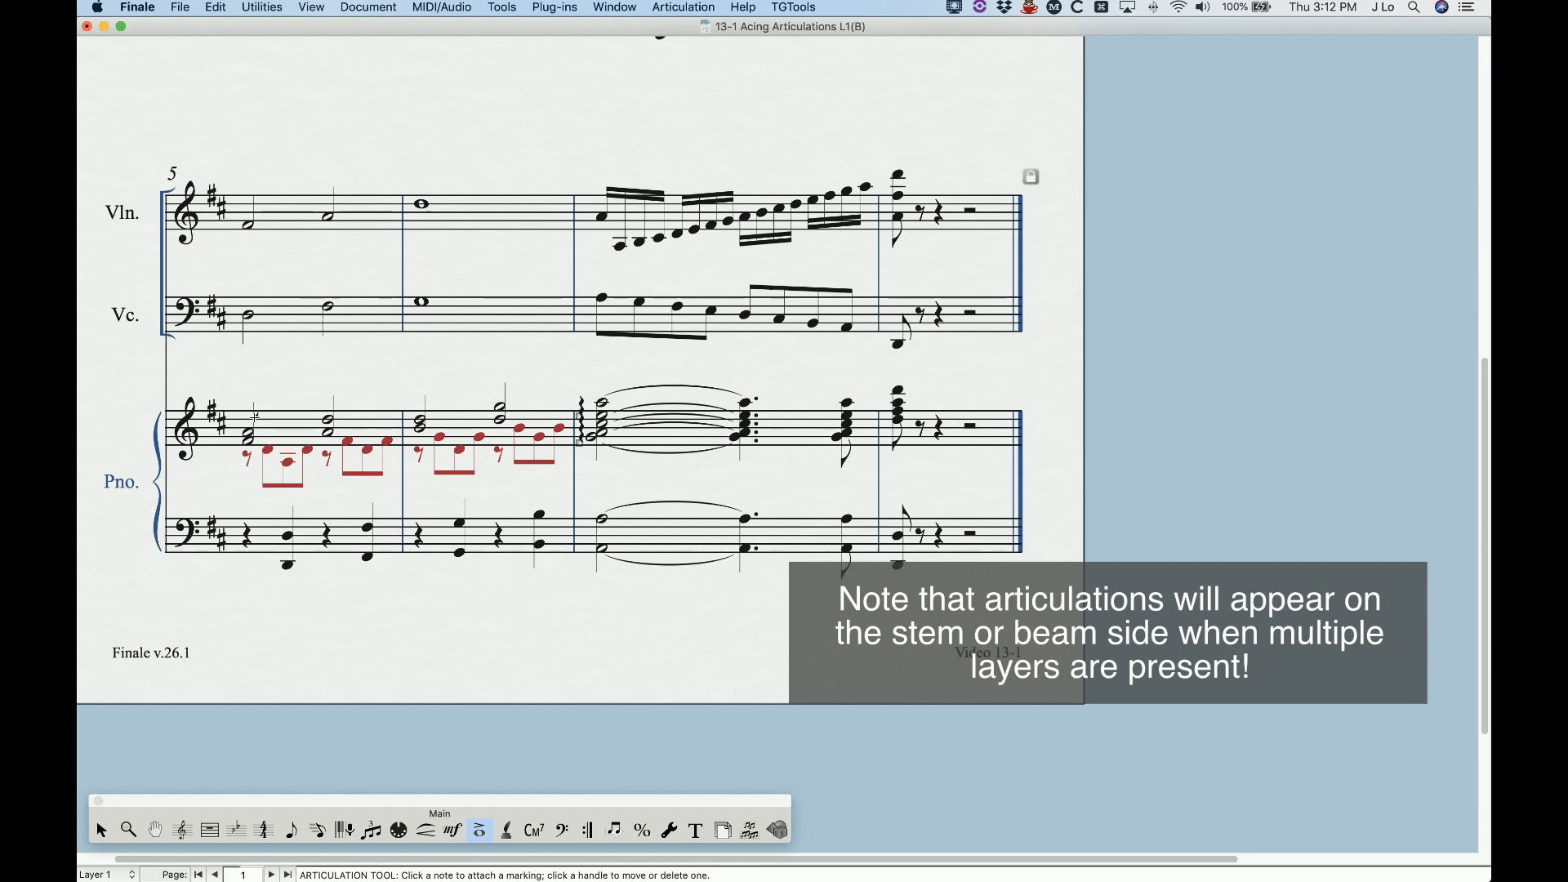
# Step: Apply accents to all notes in measures 5 and 6 of the piano's treble staff with the A metatool, and undo them
pyautogui.press('a')
pyautogui.moveTo(236, 396); pyautogui.dragTo(573, 476)
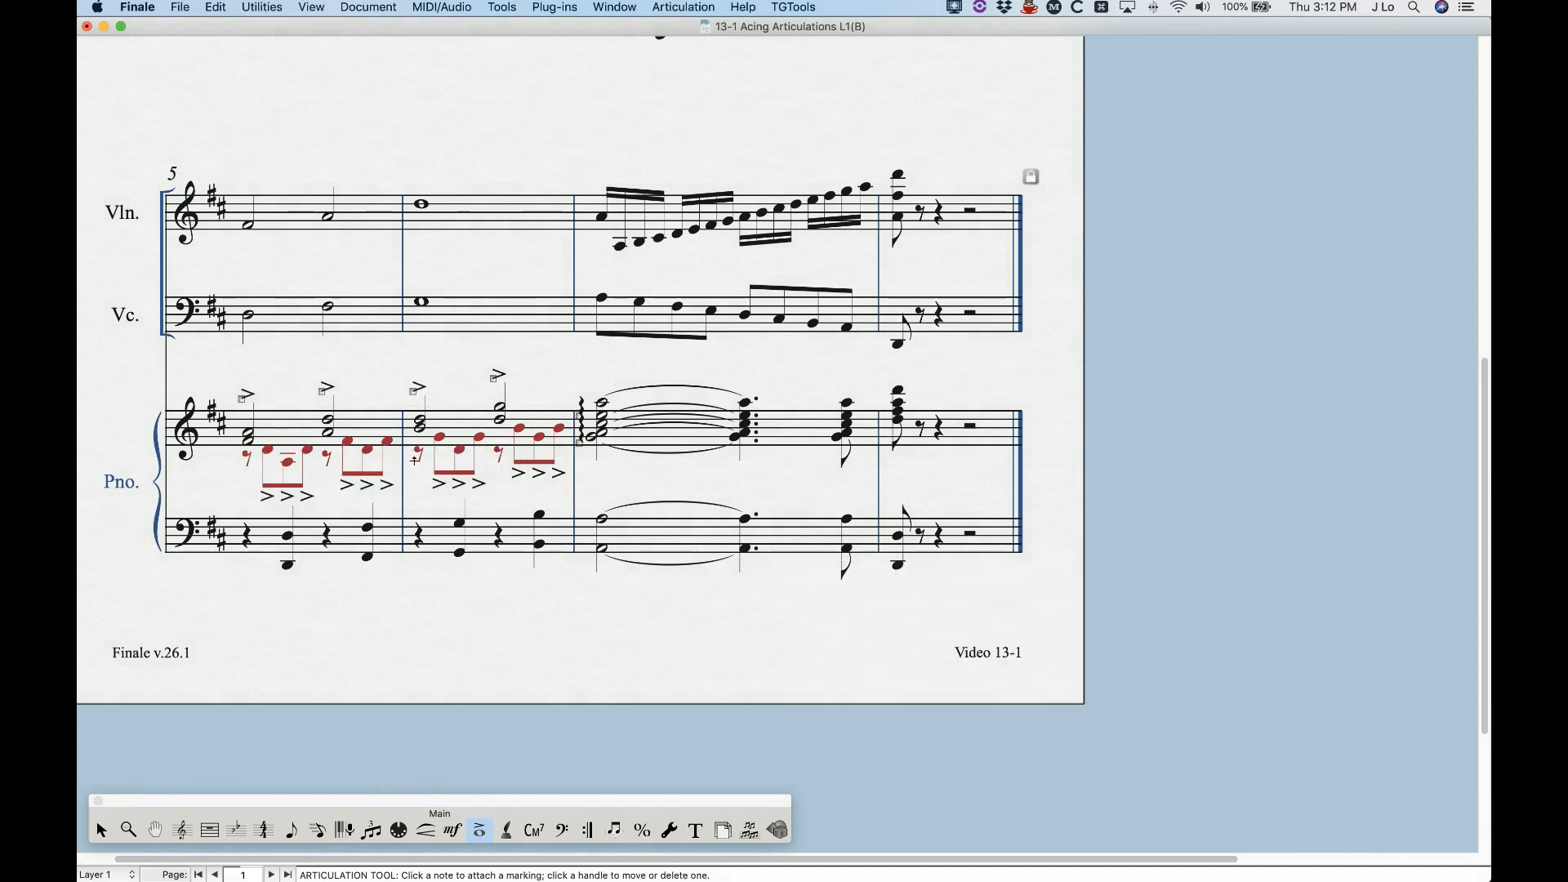
pyautogui.press('super+s')
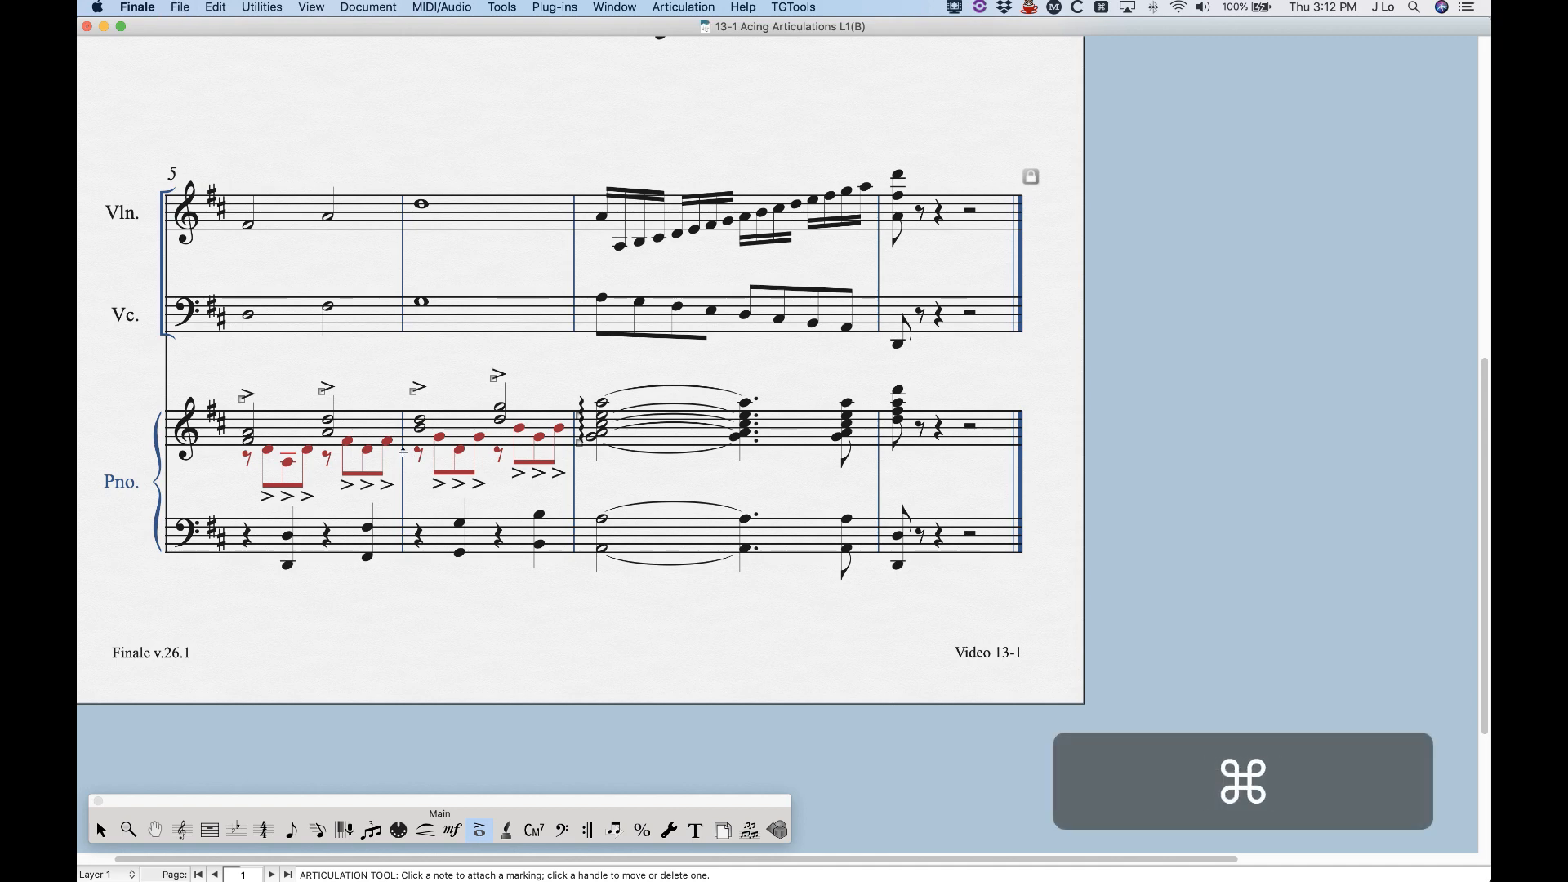
pyautogui.press('super+z')
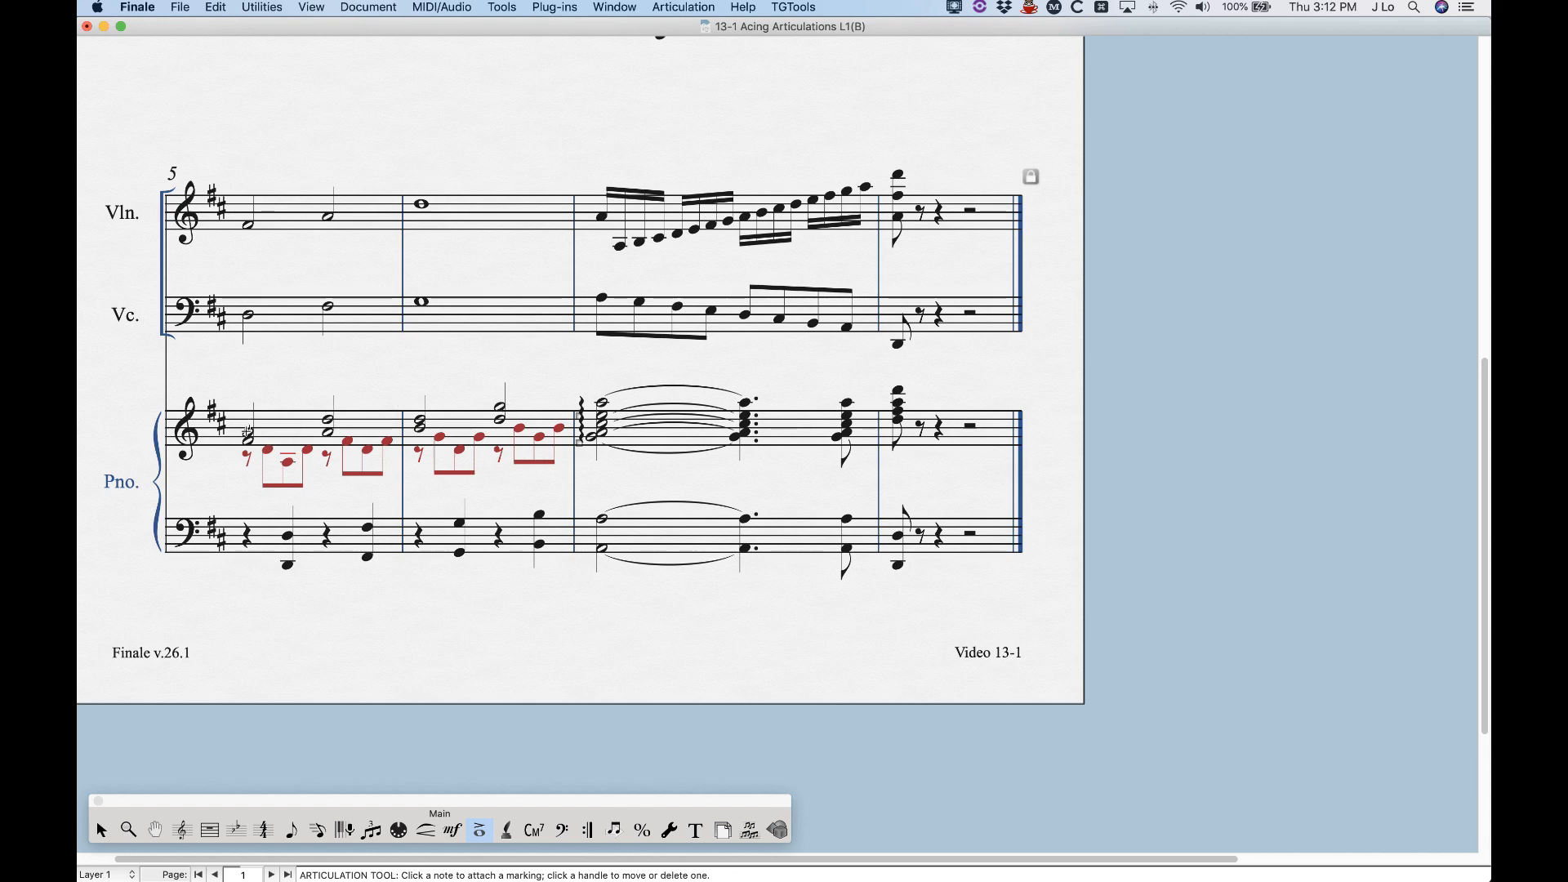
# Step: Apply articulation 5 to only the half notes in measures 5 and 6 of the piano's treble staff, including notes that start a tie
pyautogui.moveTo(231, 394); pyautogui.dragTo(572, 458)
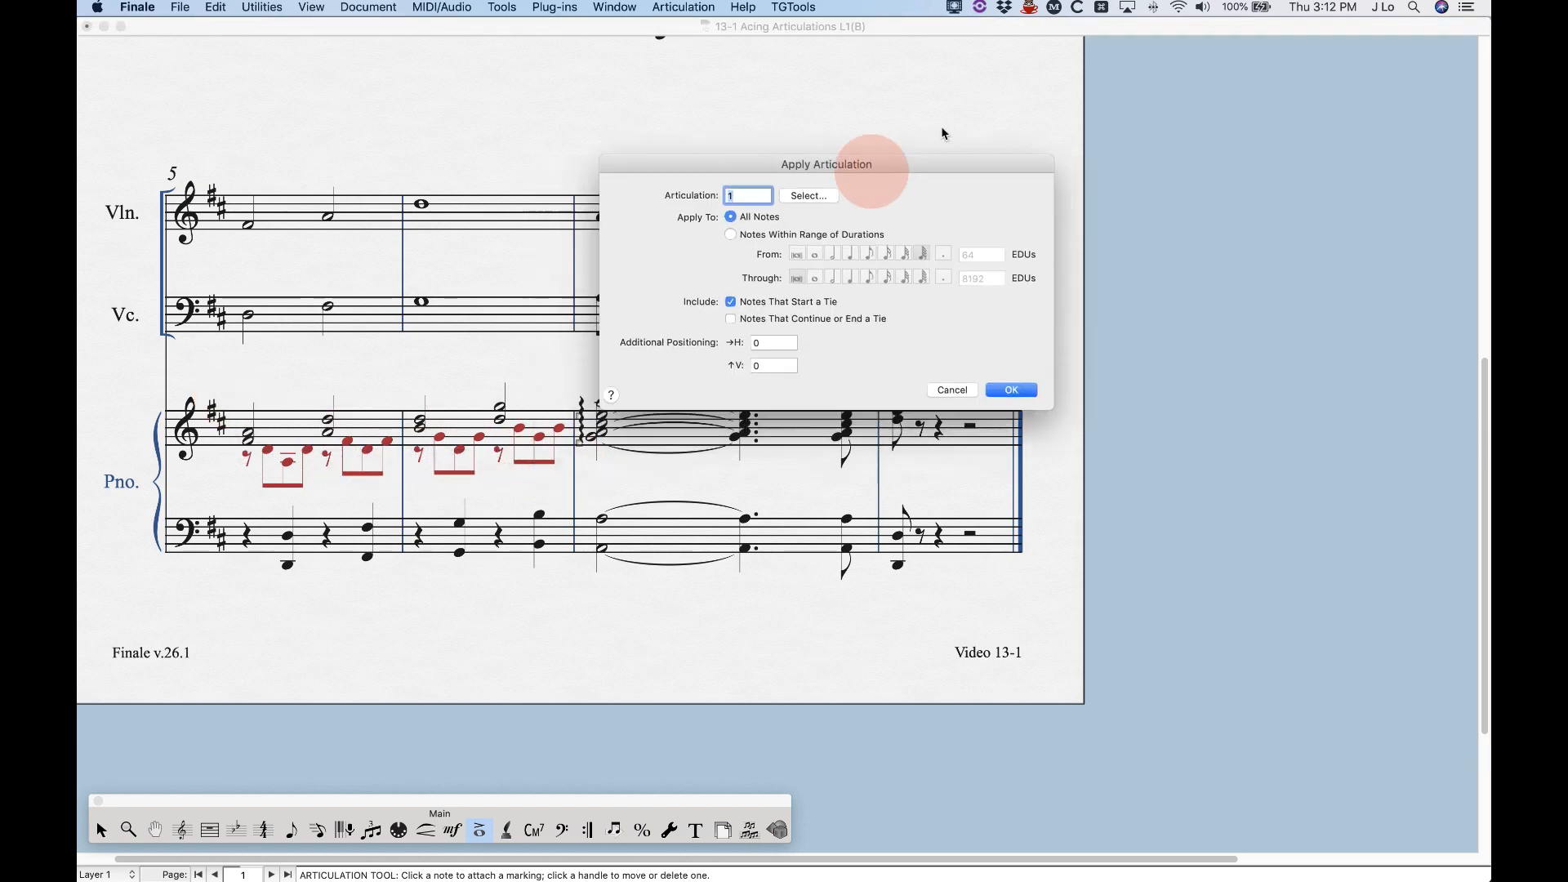
pyautogui.moveTo(872, 172); pyautogui.dragTo(931, 105)
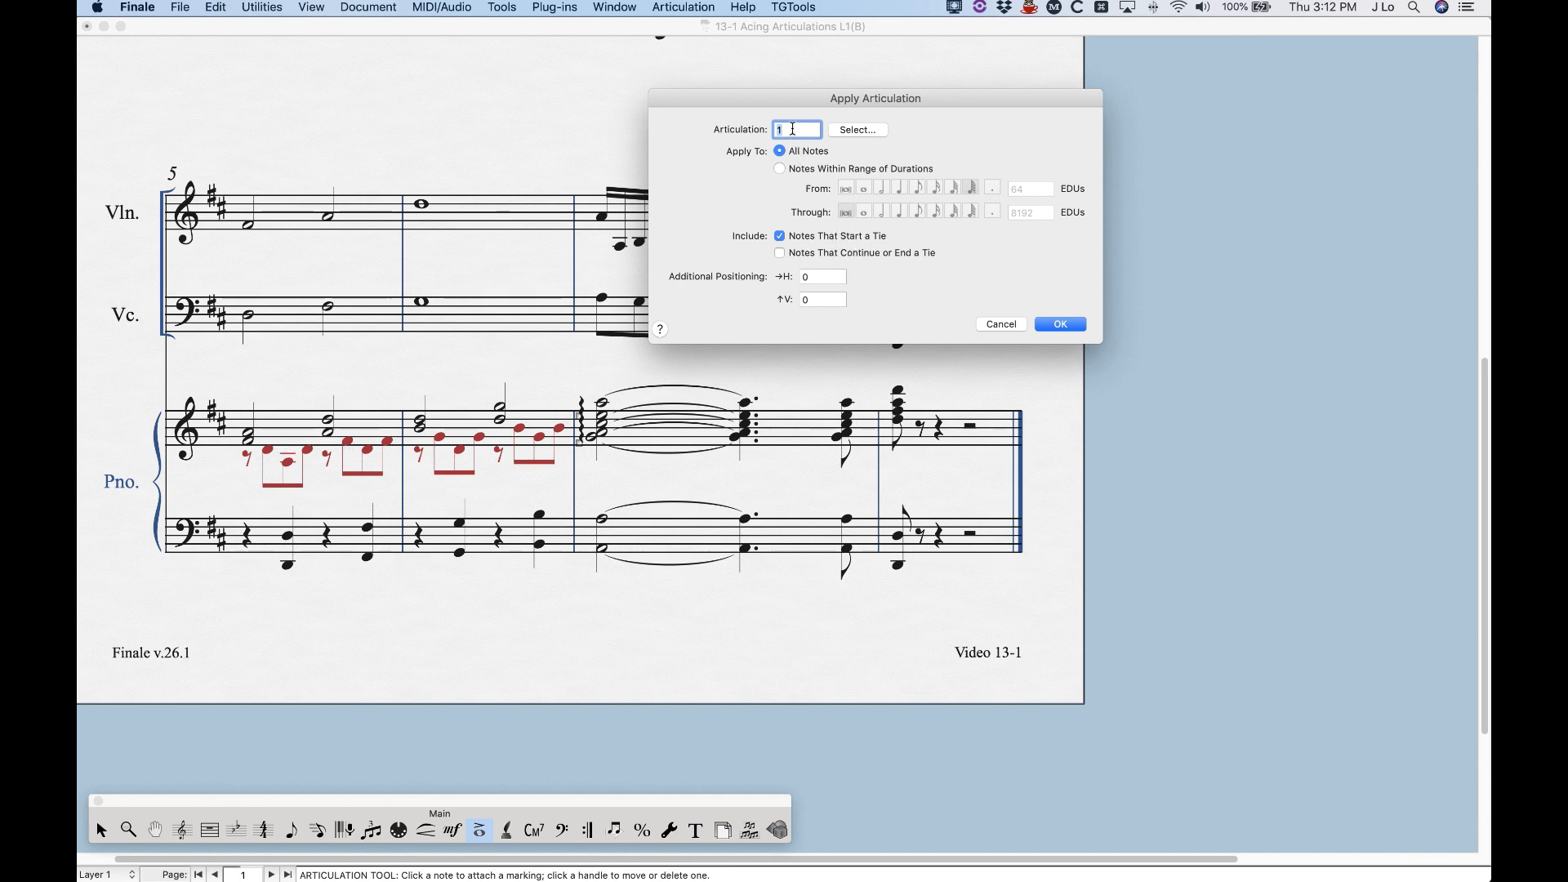
pyautogui.write('5')
pyautogui.click(818, 172)
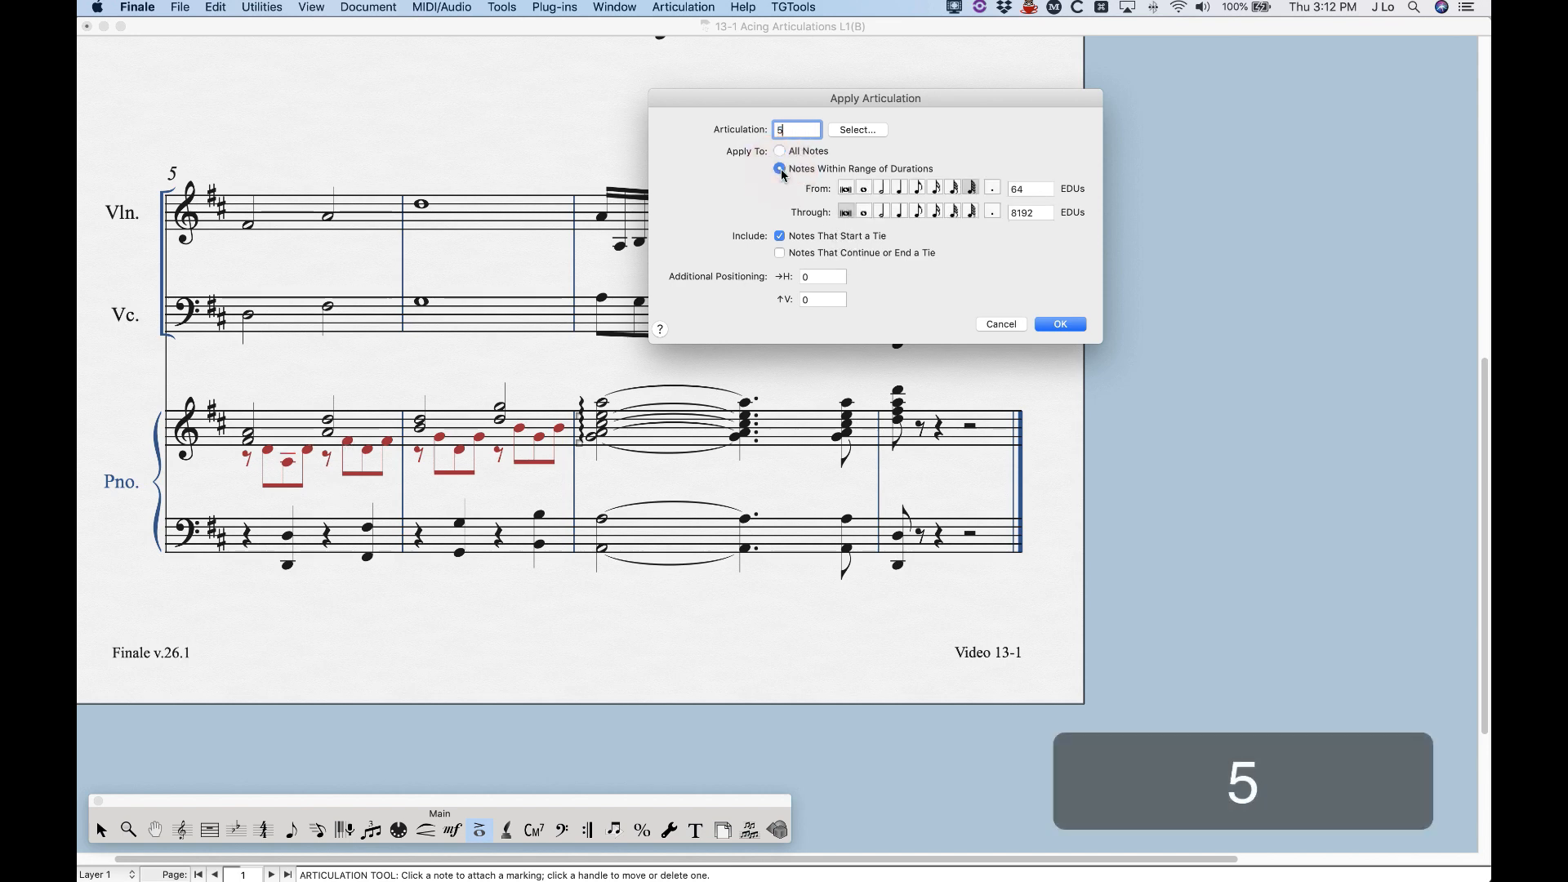
pyautogui.click(882, 189)
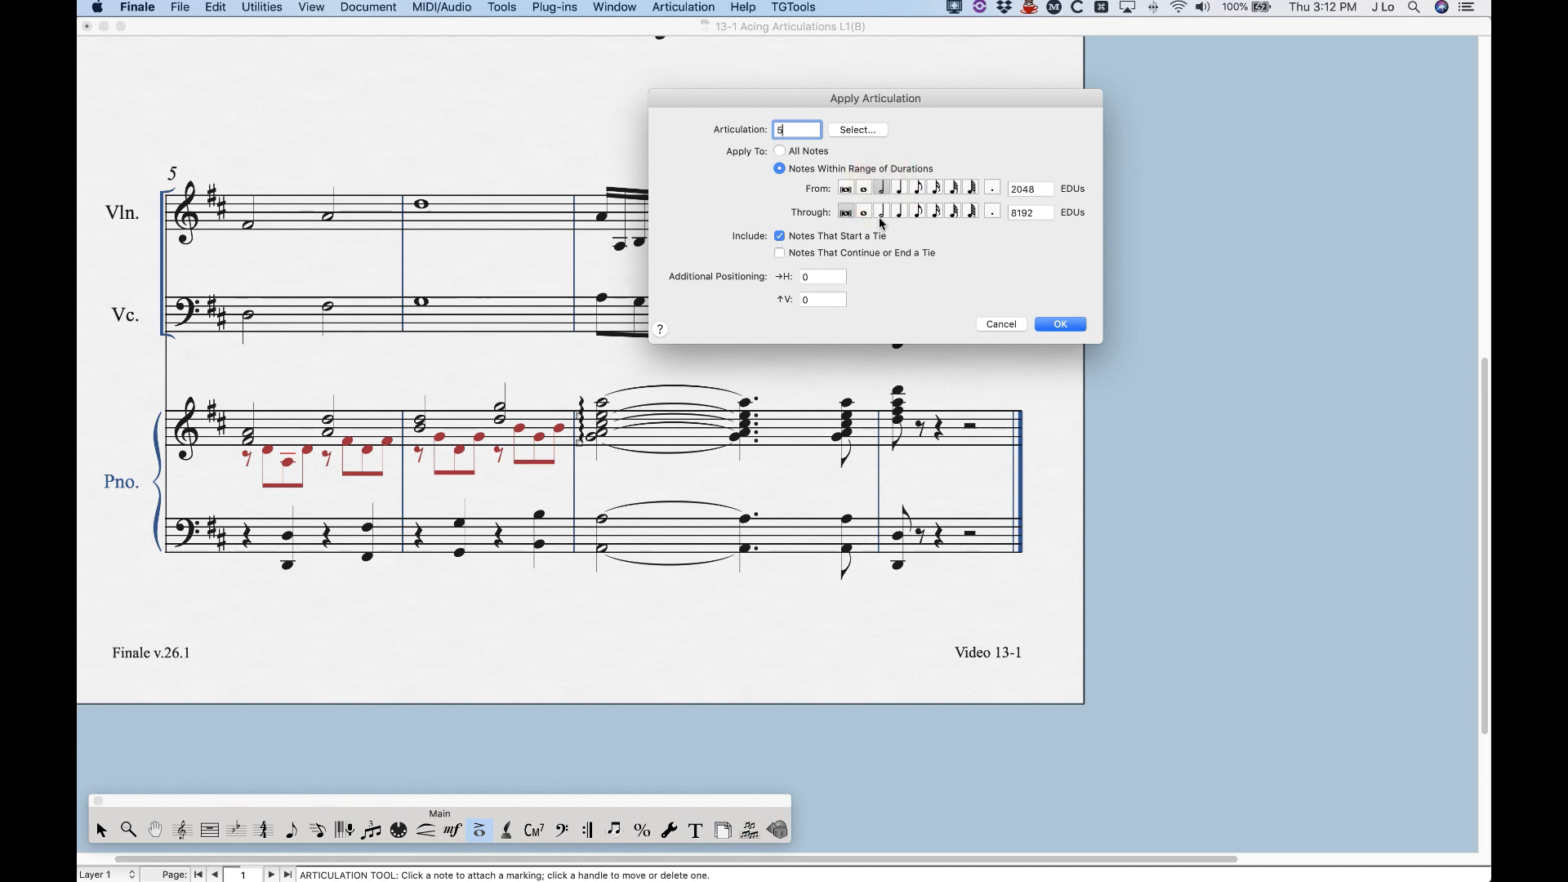
pyautogui.click(882, 212)
pyautogui.click(1059, 324)
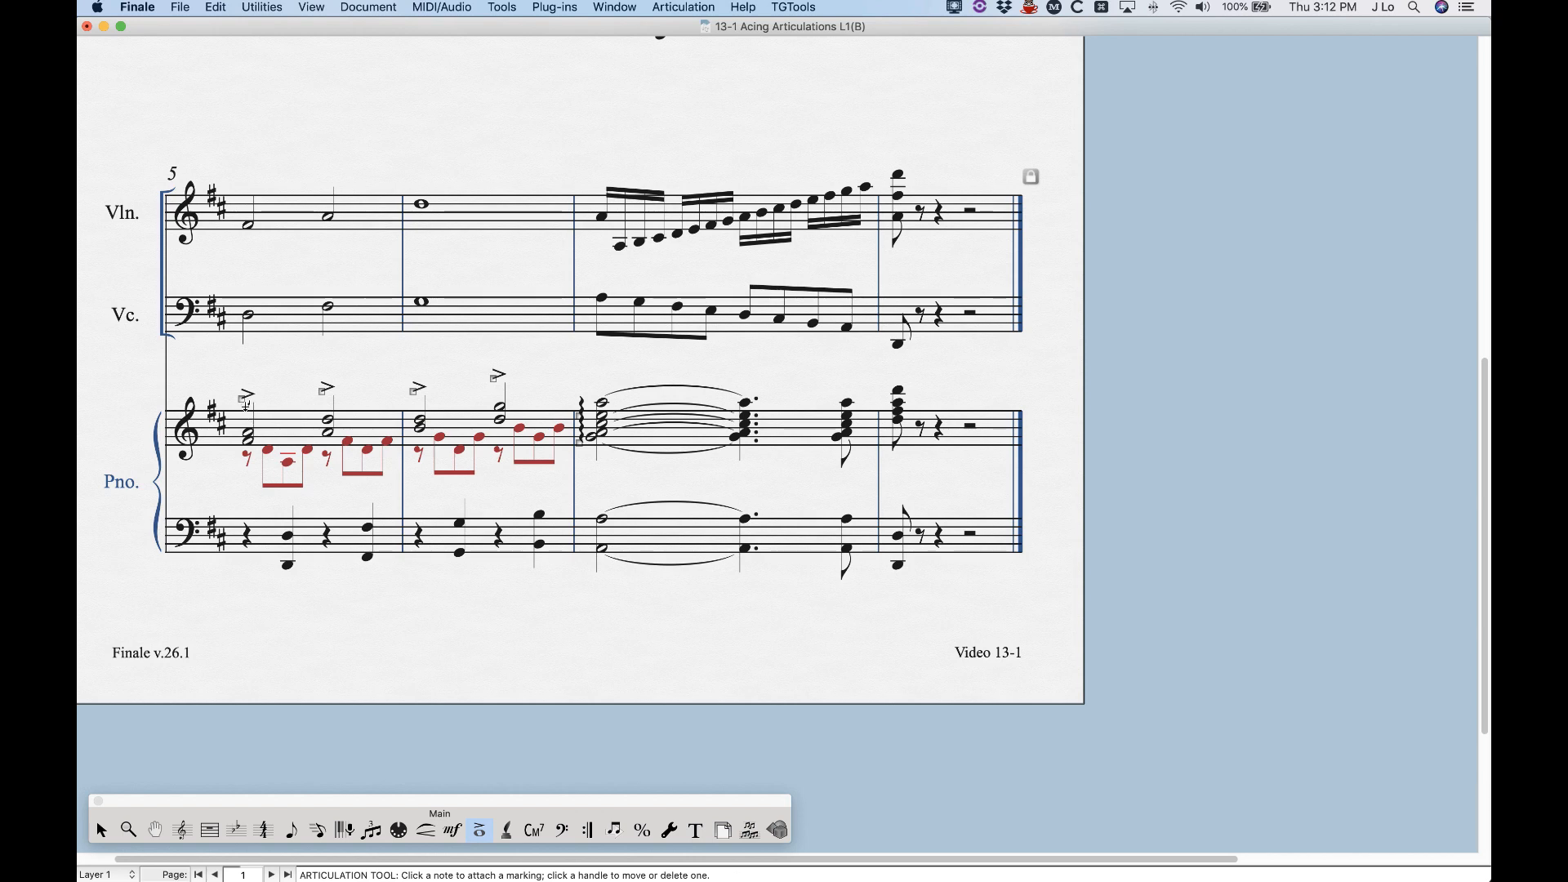
# Step: Apply articulation 1 to only the eighth notes in measures 5 and 6 of the piano's treble staff, and undo it together with the half-note accents
pyautogui.moveTo(245, 406); pyautogui.dragTo(569, 469)
pyautogui.click(705, 212)
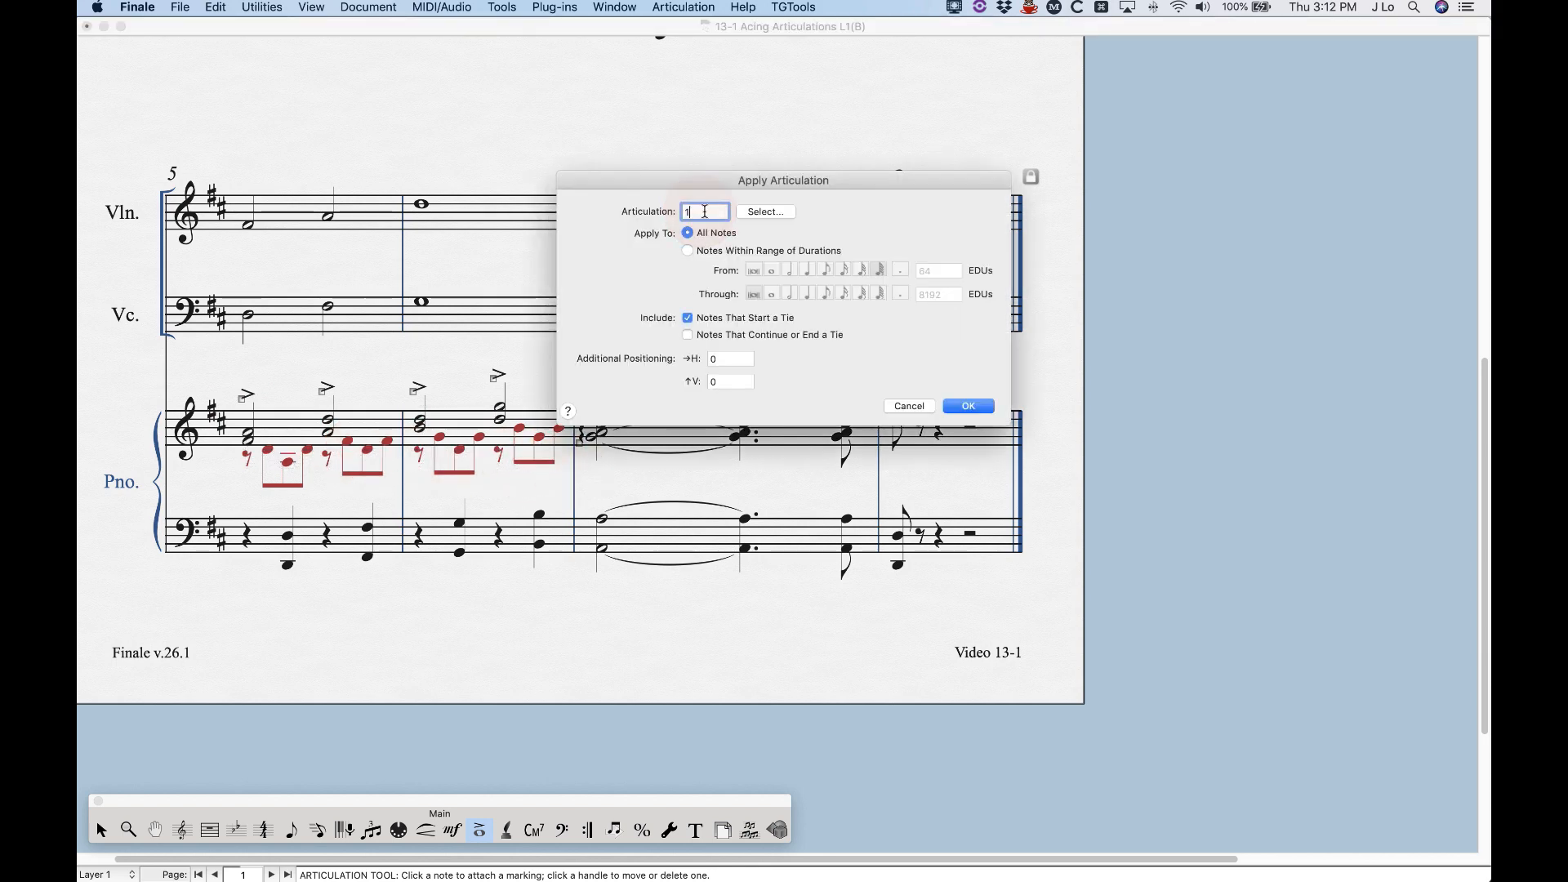
pyautogui.click(688, 250)
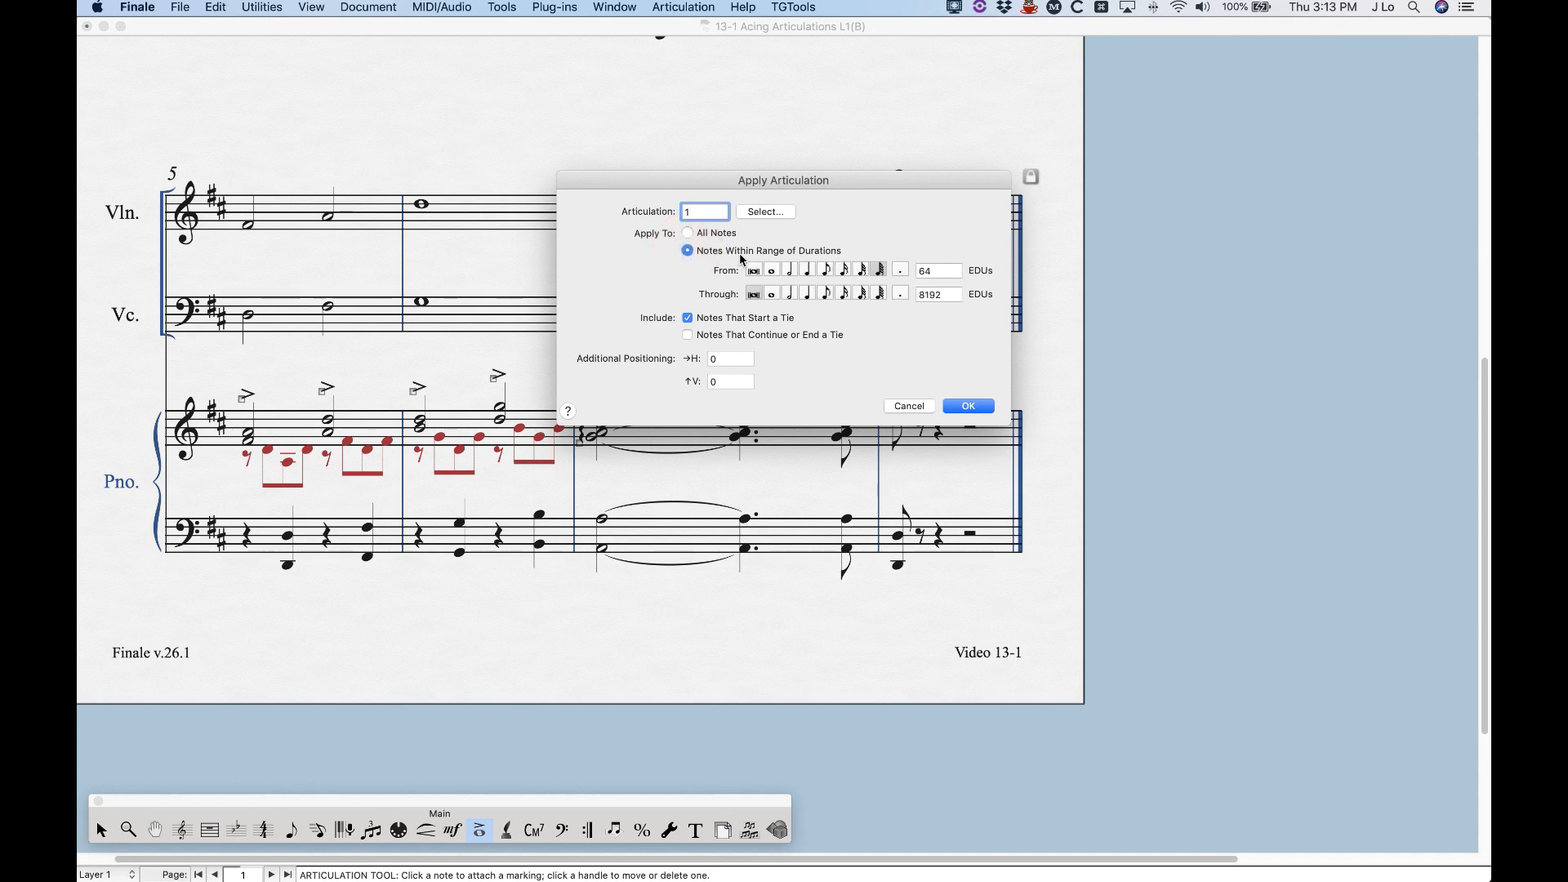
pyautogui.click(826, 270)
pyautogui.click(827, 294)
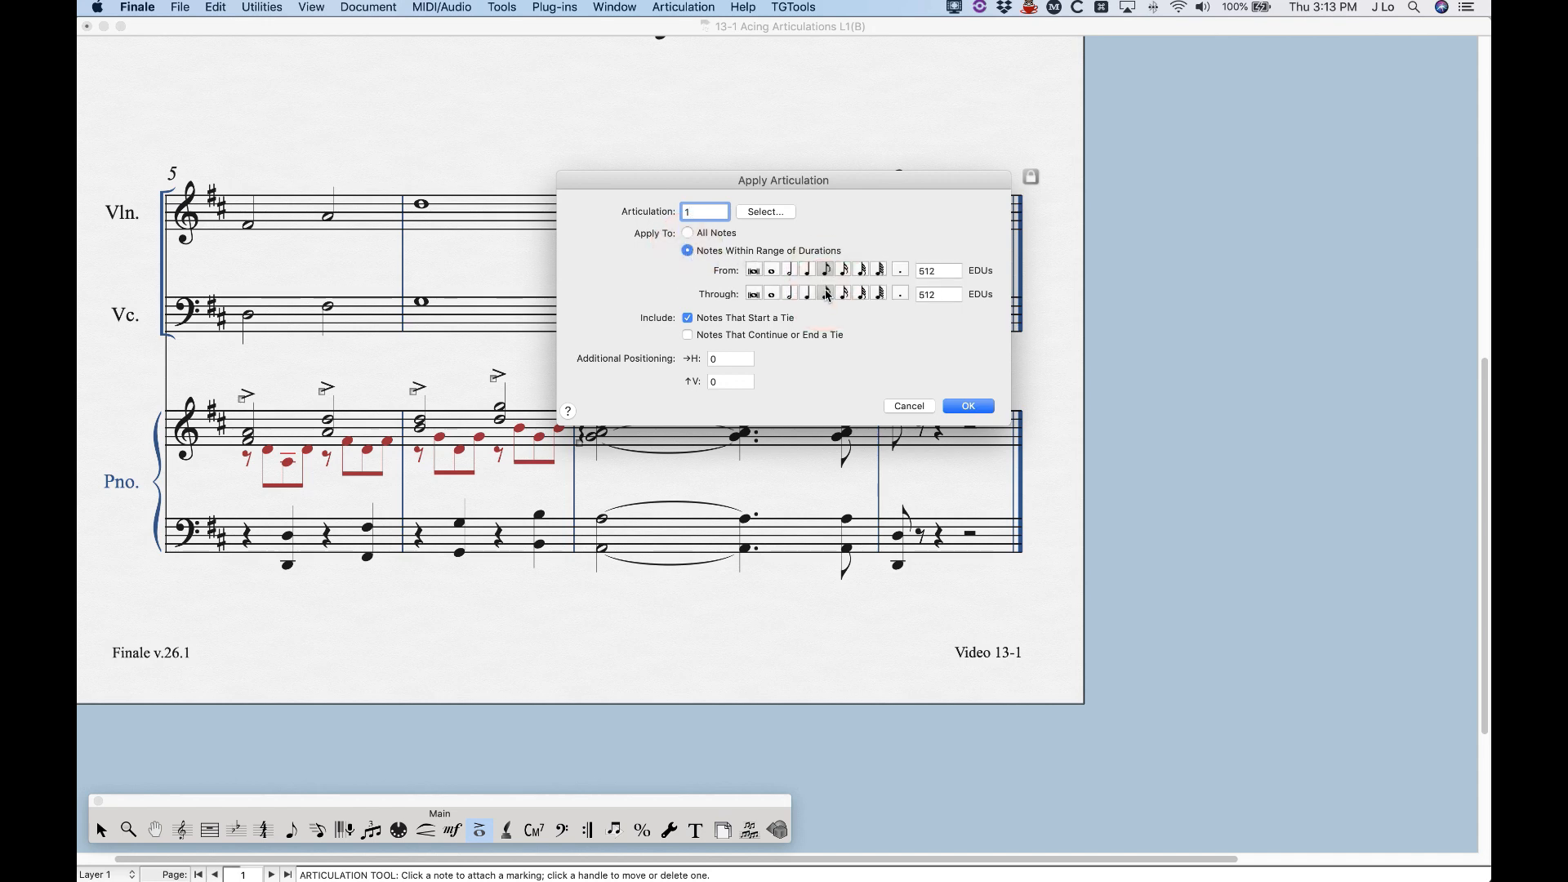
pyautogui.click(970, 407)
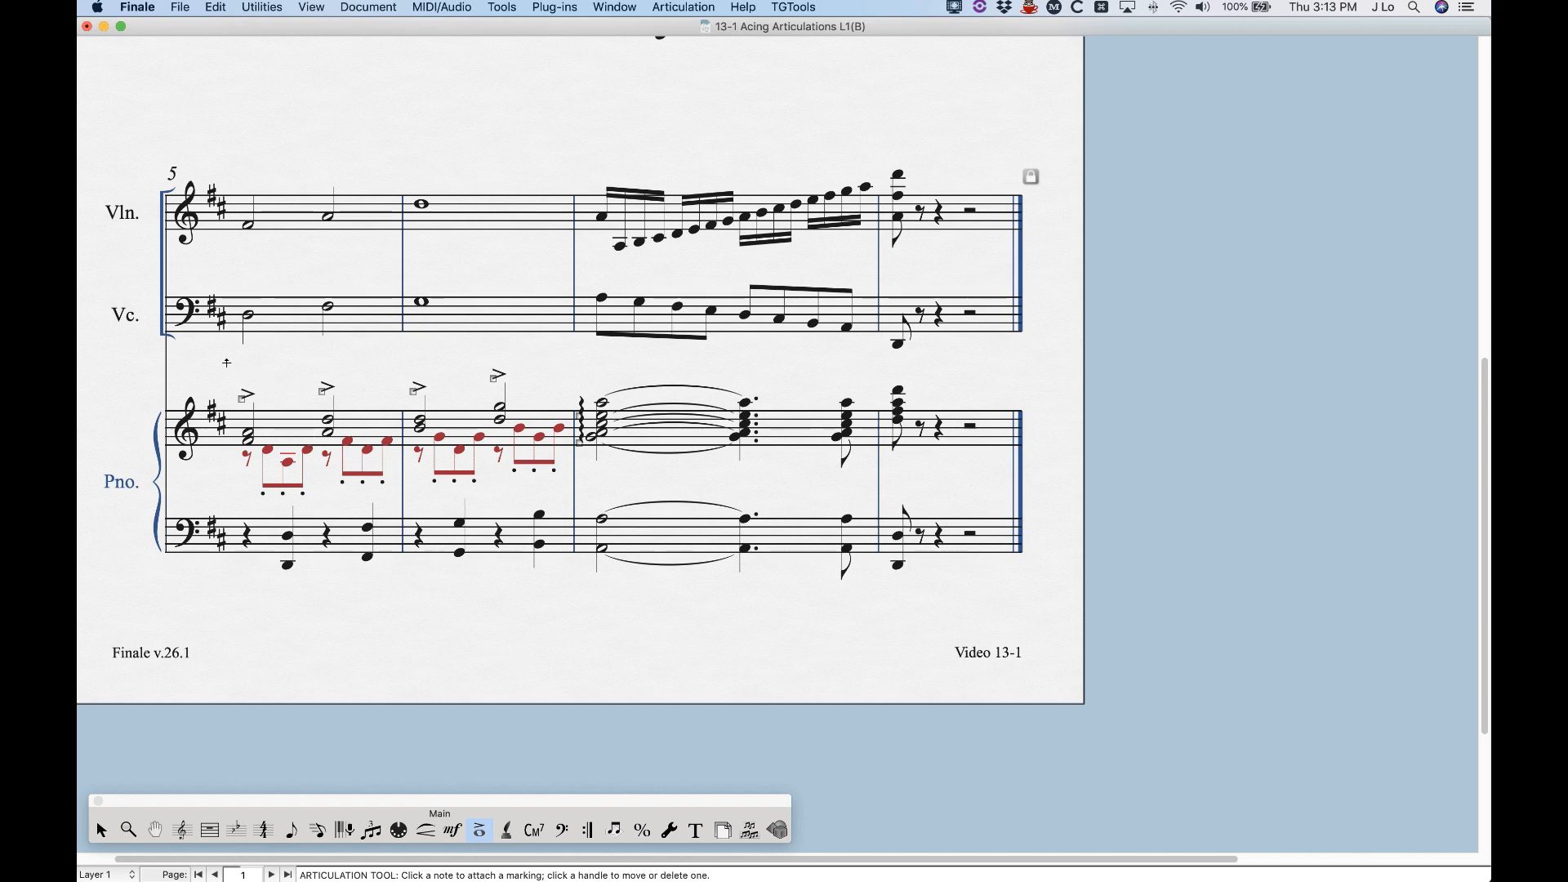
pyautogui.press('super+z')
pyautogui.press('super+z')
# Step: Show the active layer only and apply accents with the A metatool to the Layer 1 chords in measures 5 and 6 of the piano's treble staff
pyautogui.click(372, 6)
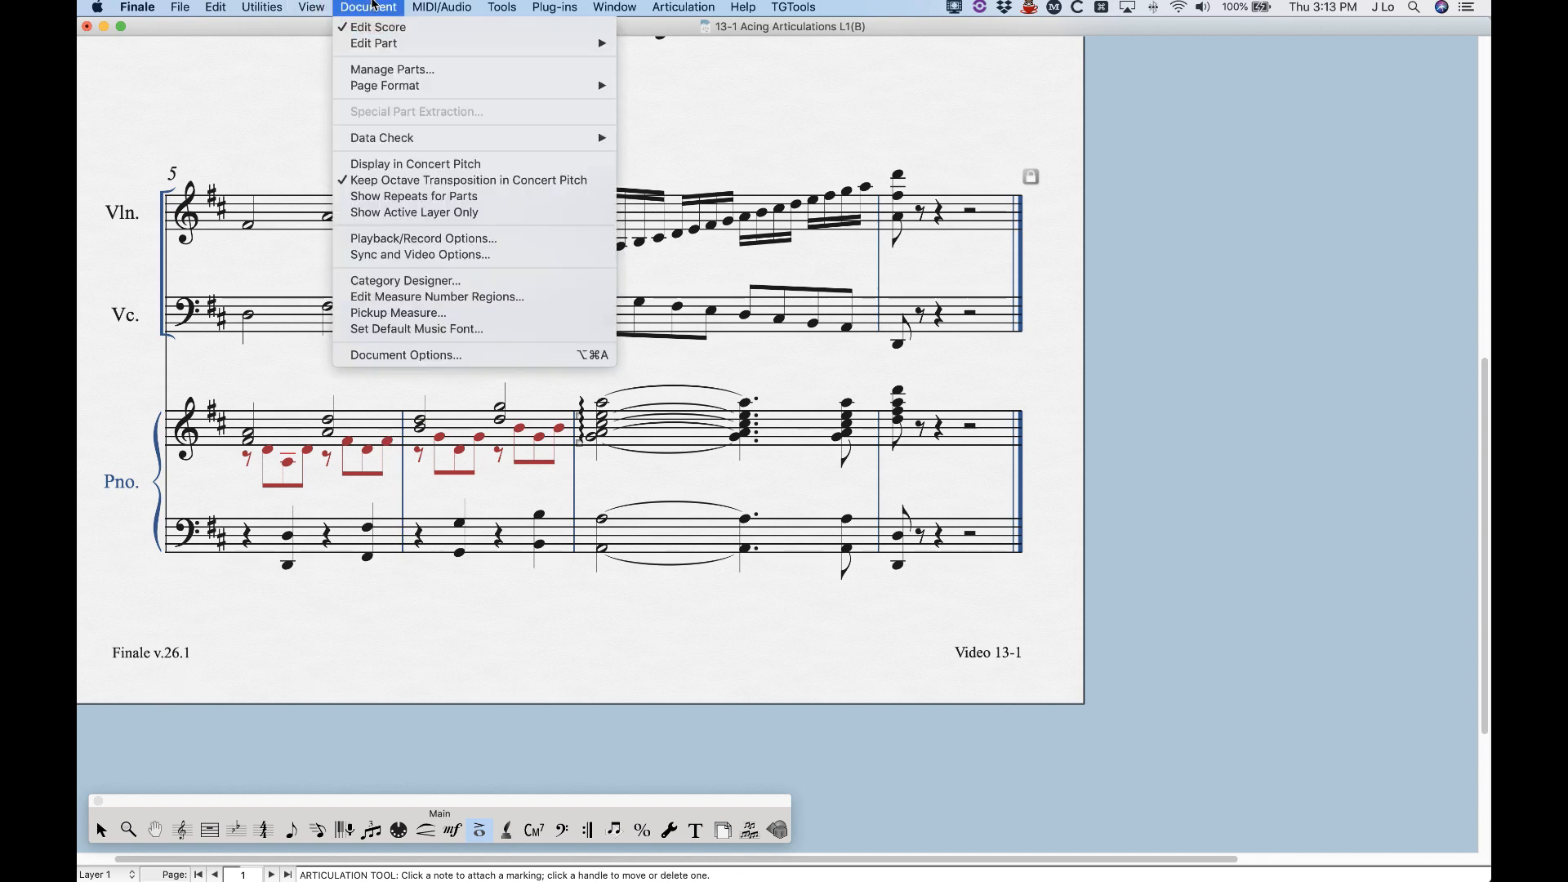
pyautogui.click(425, 215)
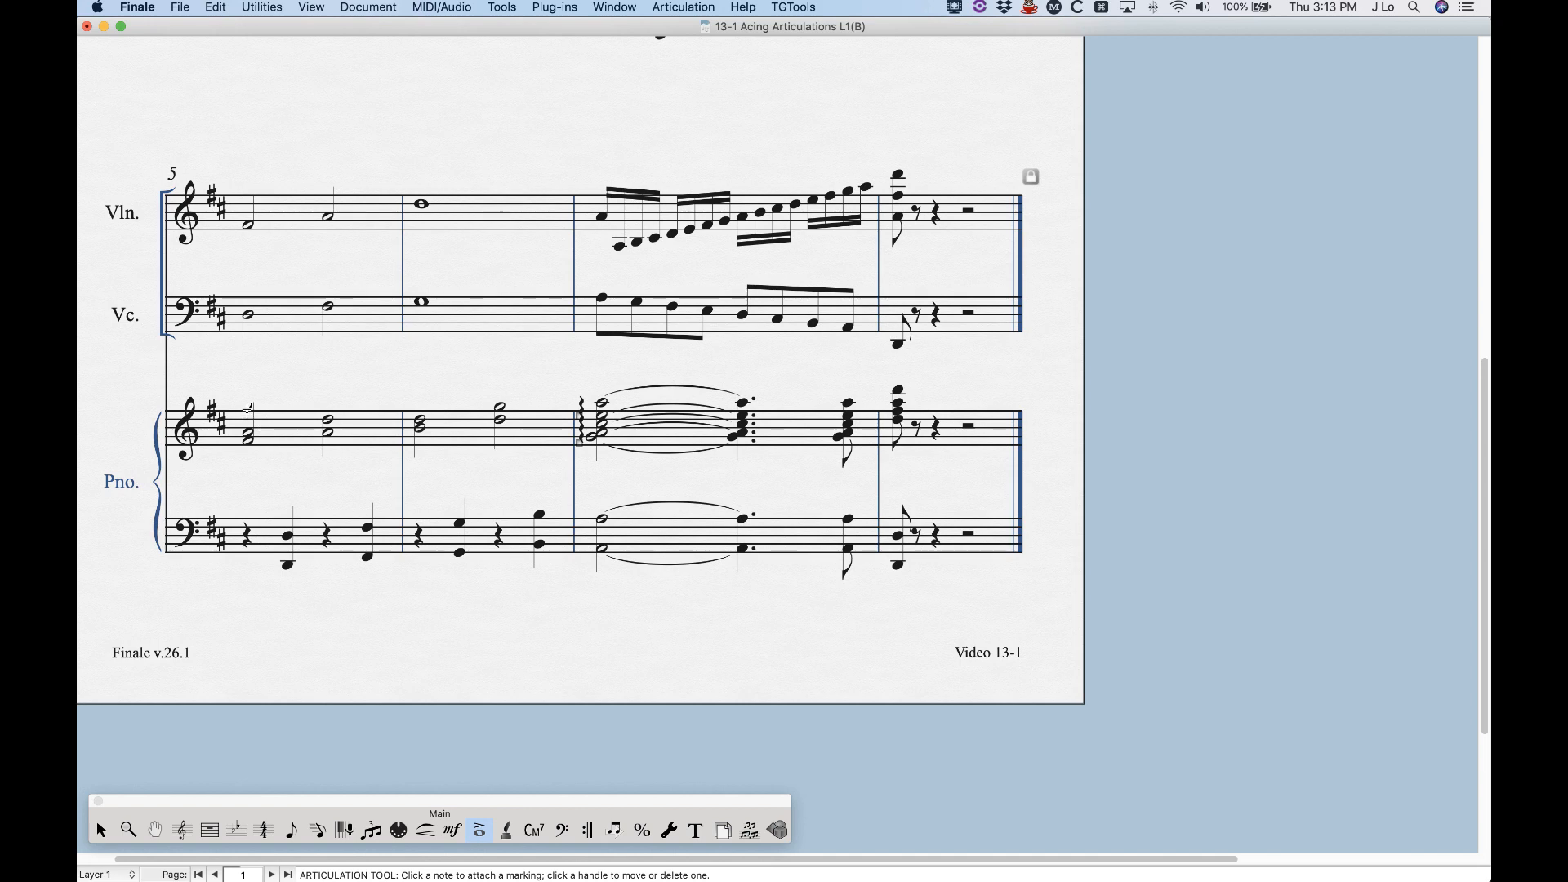
pyautogui.press('a')
pyautogui.moveTo(237, 394); pyautogui.dragTo(560, 465)
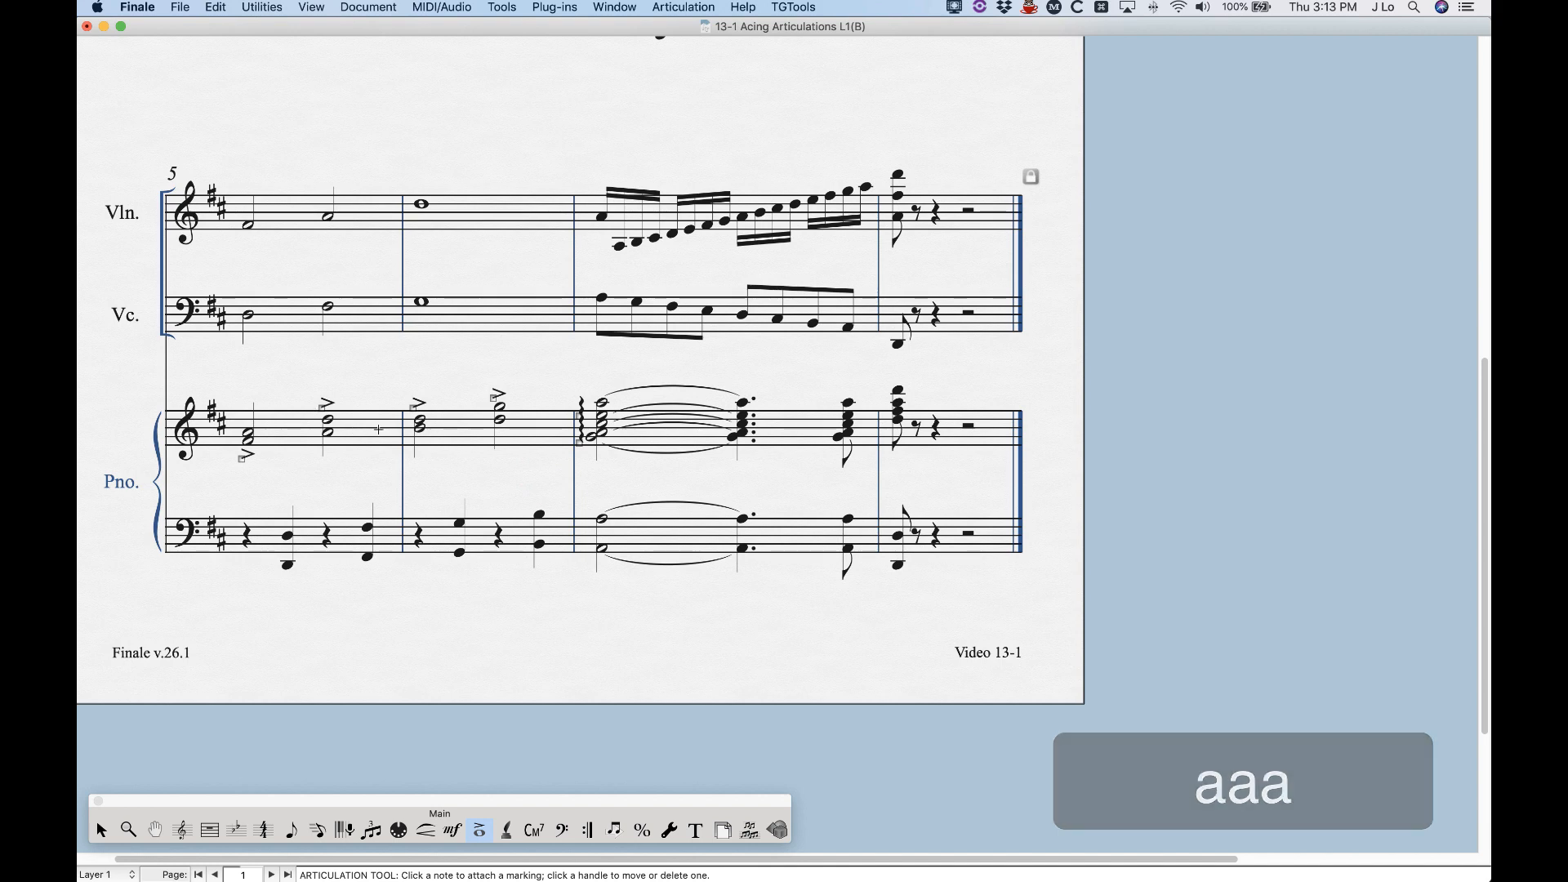
# Step: Switch to Layer 2, apply staccatos with the S metatool to its notes in measures 5 and 6, and show all layers again
pyautogui.press('alt+super')
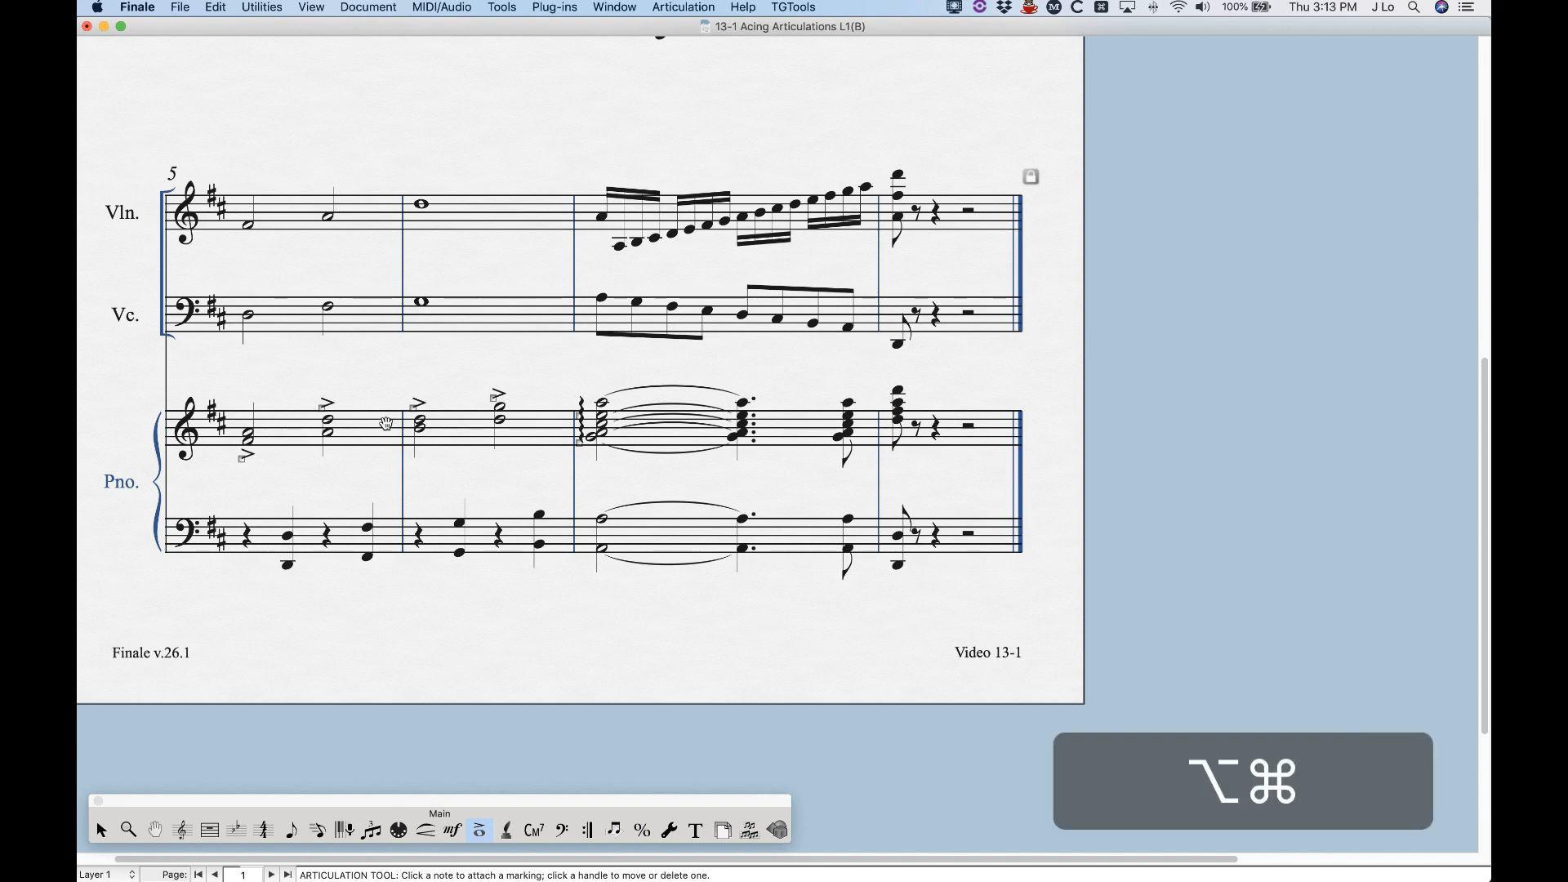
pyautogui.press('alt+super+2')
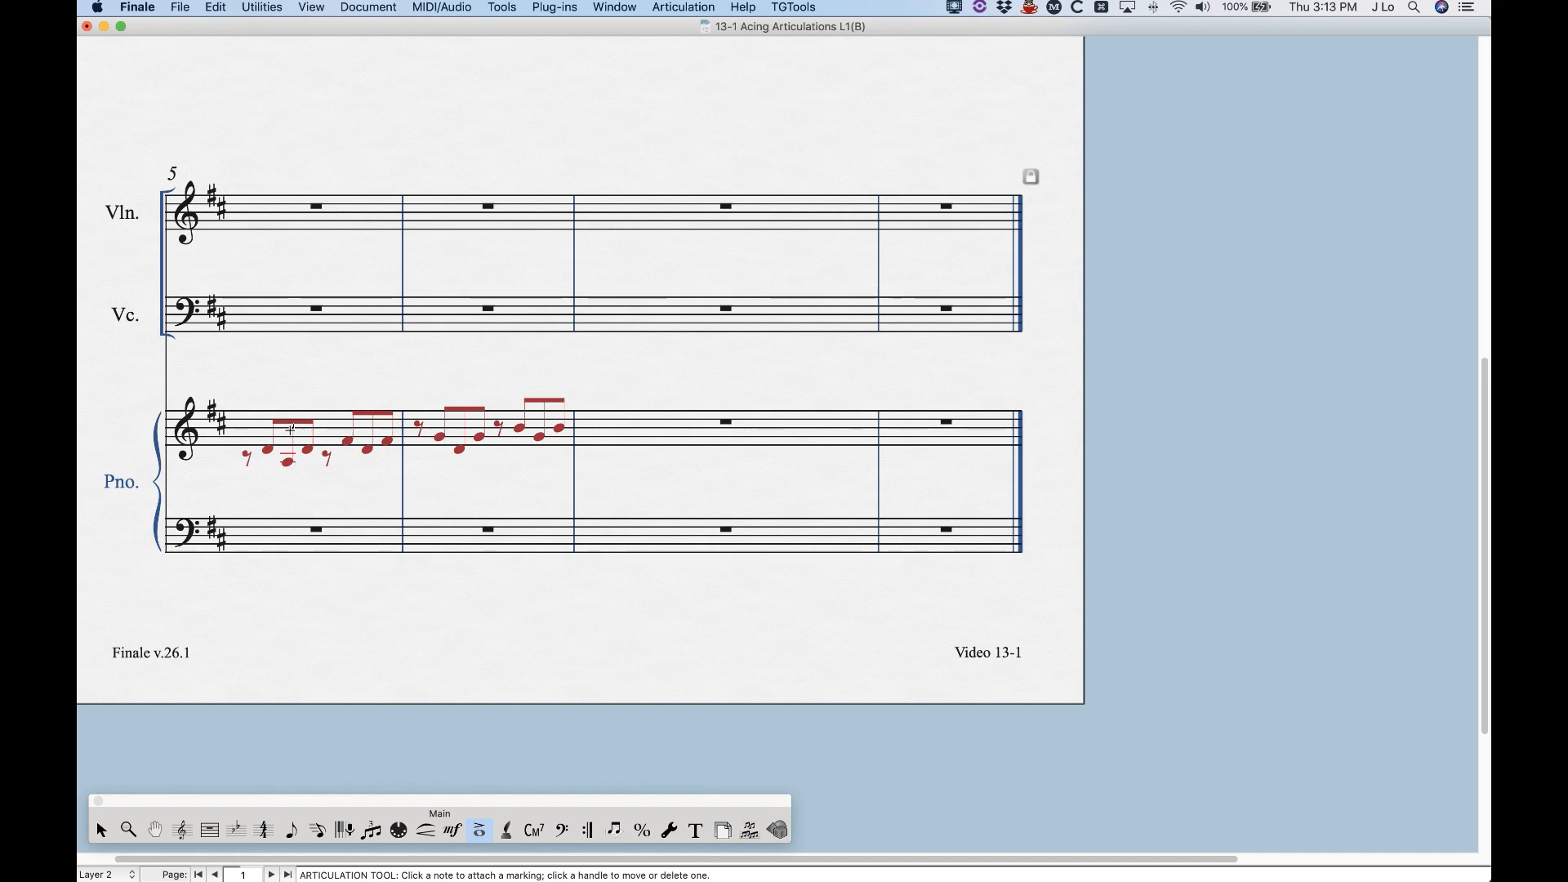
pyautogui.press('s')
pyautogui.moveTo(233, 395); pyautogui.dragTo(565, 463)
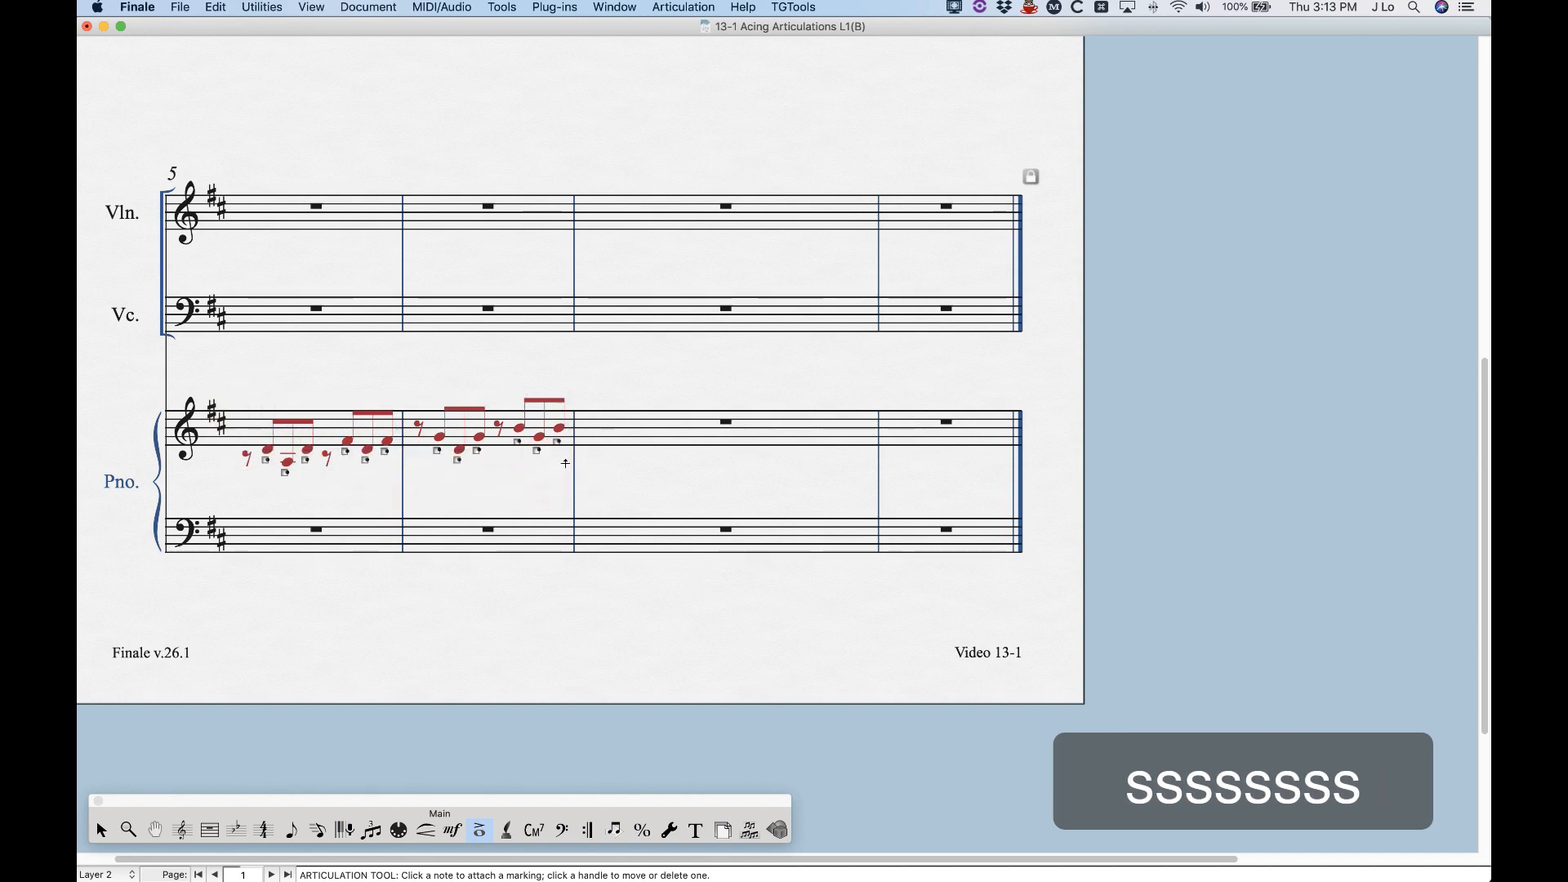
pyautogui.click(363, 5)
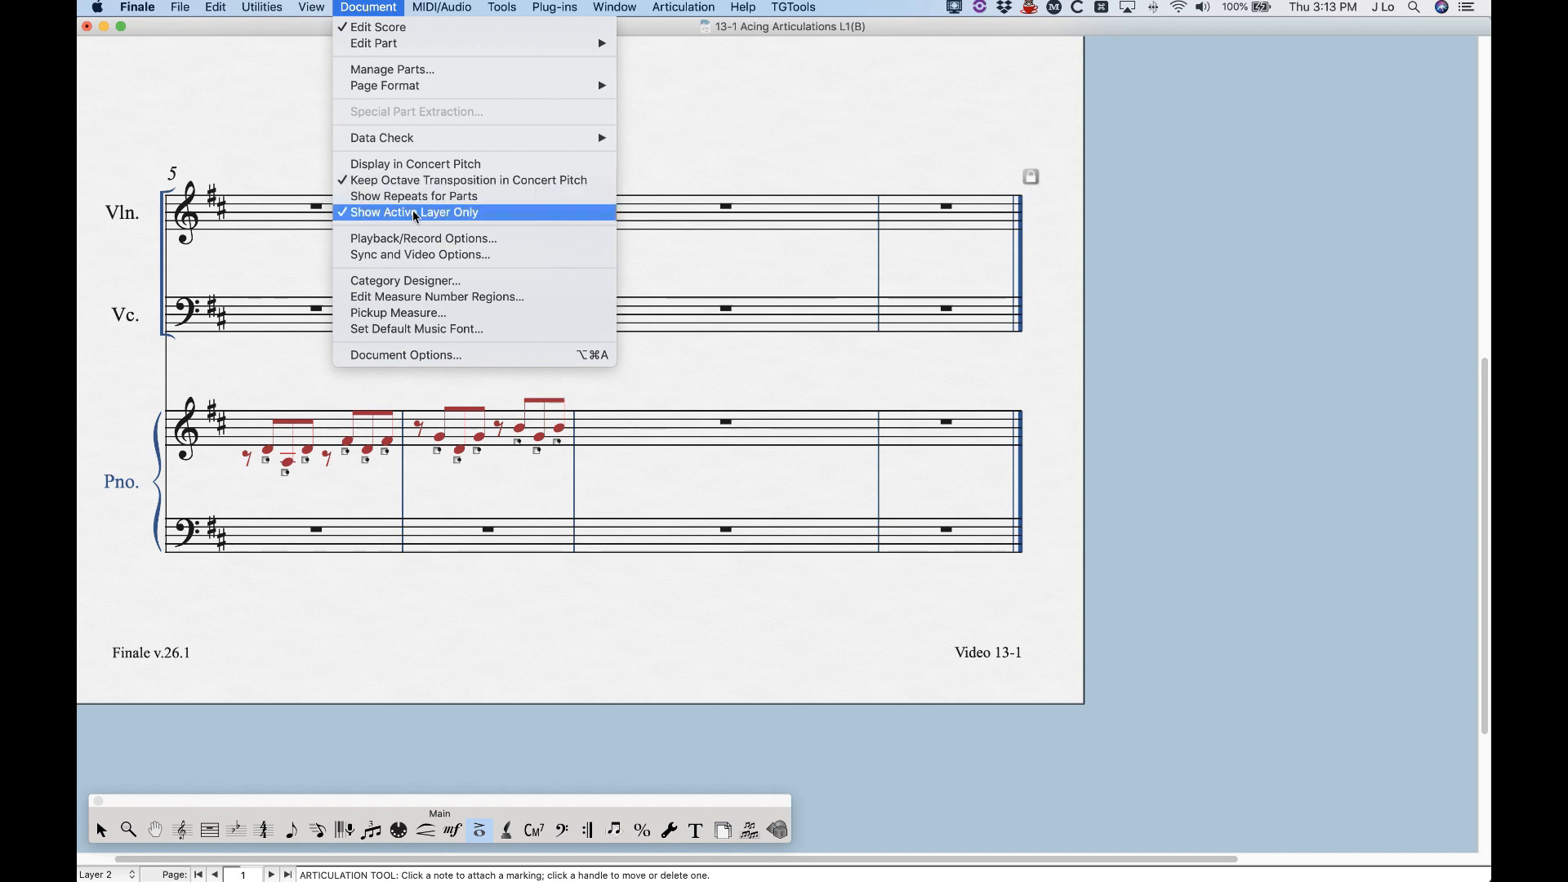
pyautogui.click(522, 214)
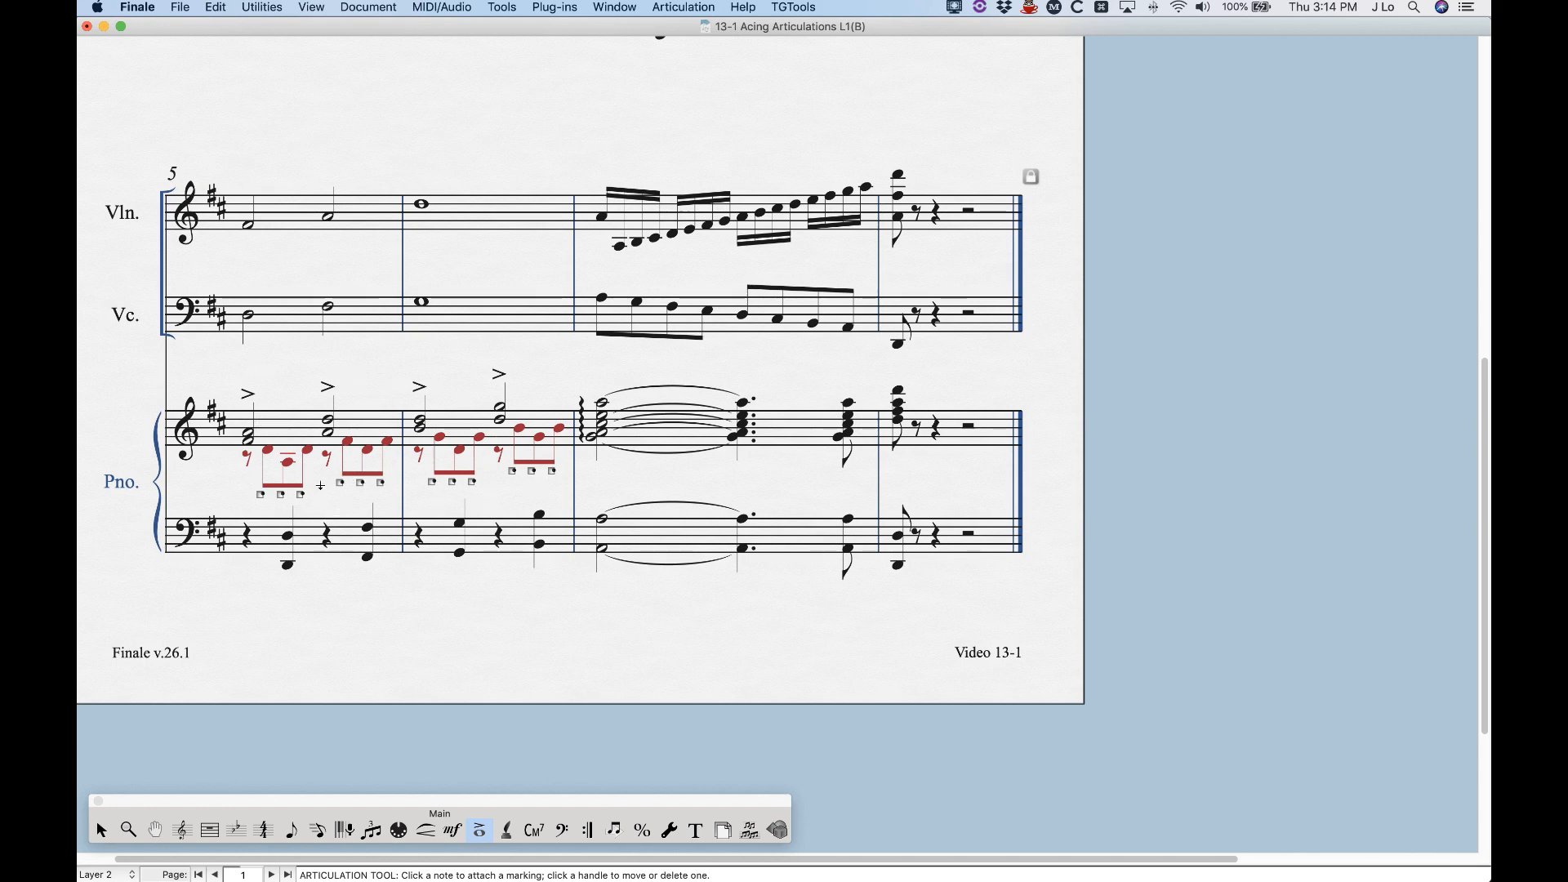
# Step: Show the active layer only and clear the Layer 2 articulations from measures 5 and 6 of the piano's treble staff
pyautogui.click(262, 7)
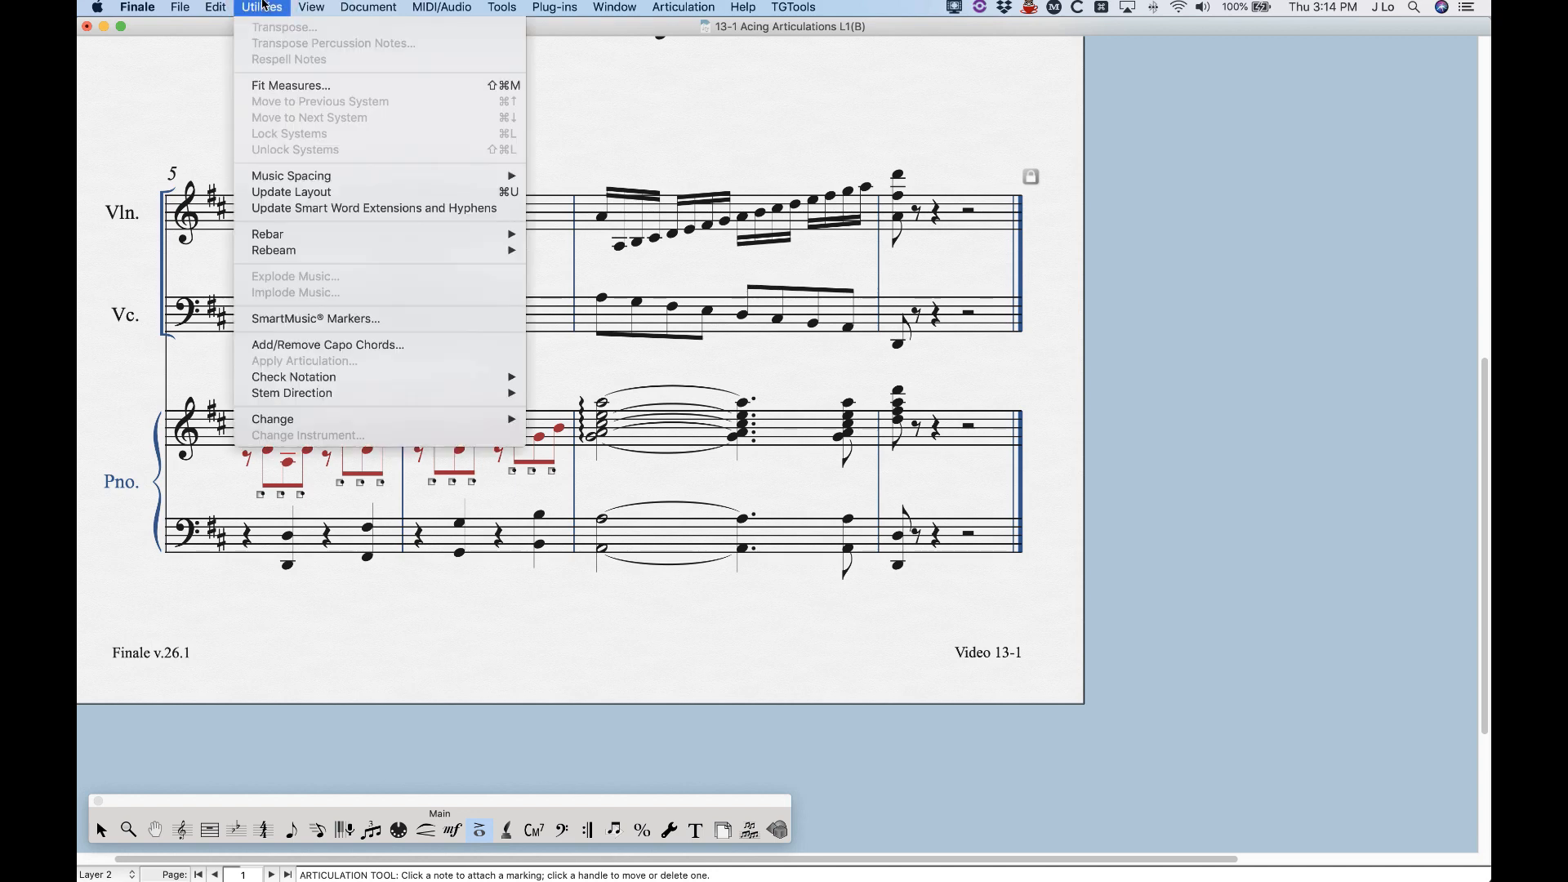
pyautogui.click(399, 215)
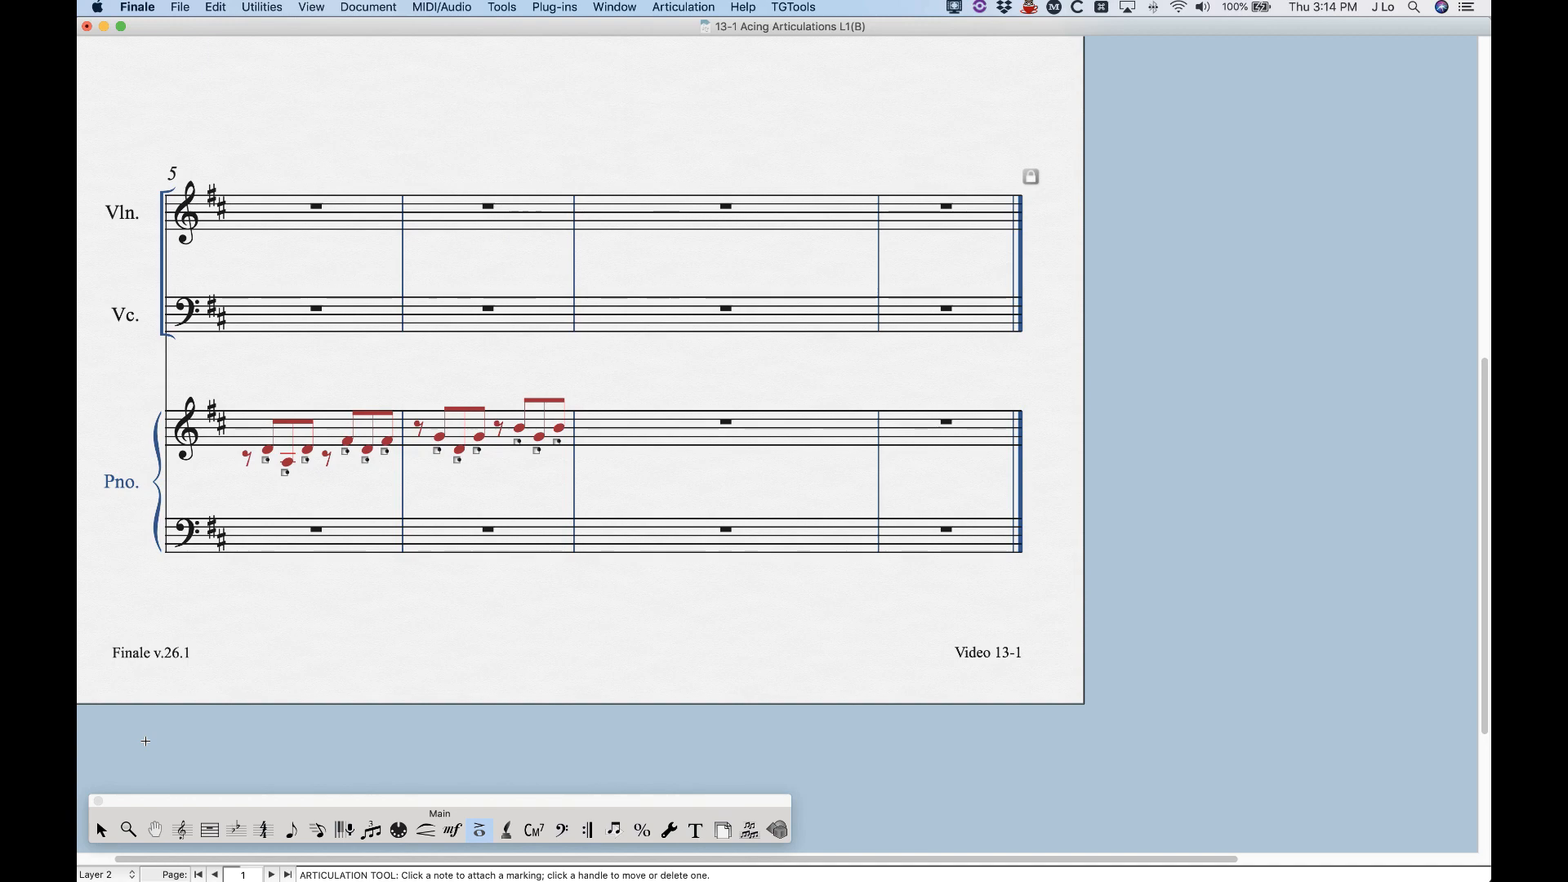
pyautogui.click(101, 829)
pyautogui.click(332, 438)
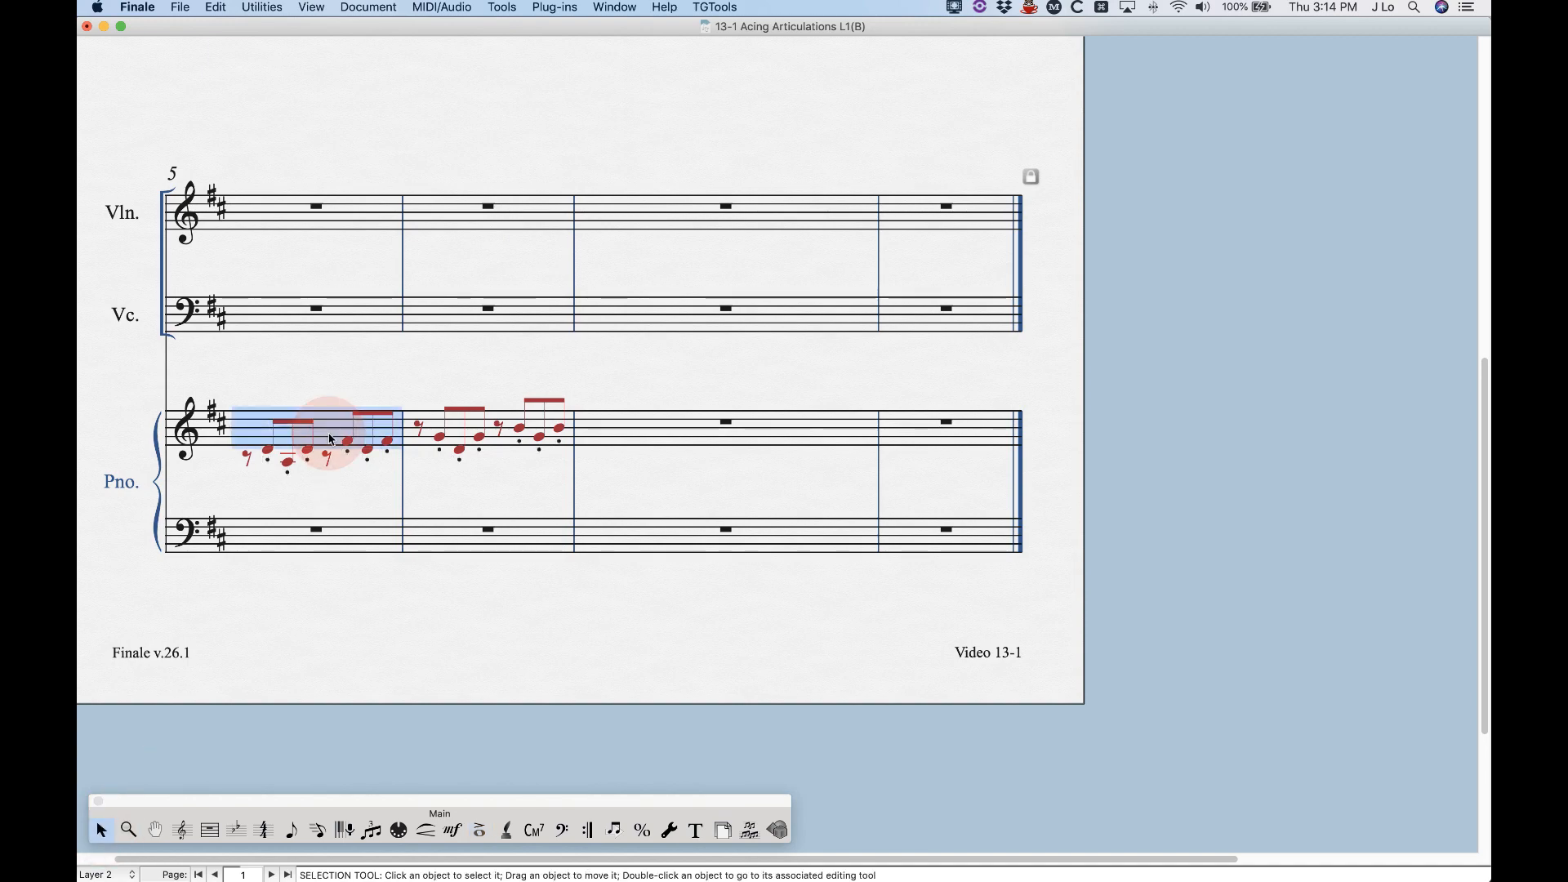
pyautogui.keyDown('shift'); pyautogui.click(497, 436); pyautogui.keyUp('shift')
pyautogui.click(216, 7)
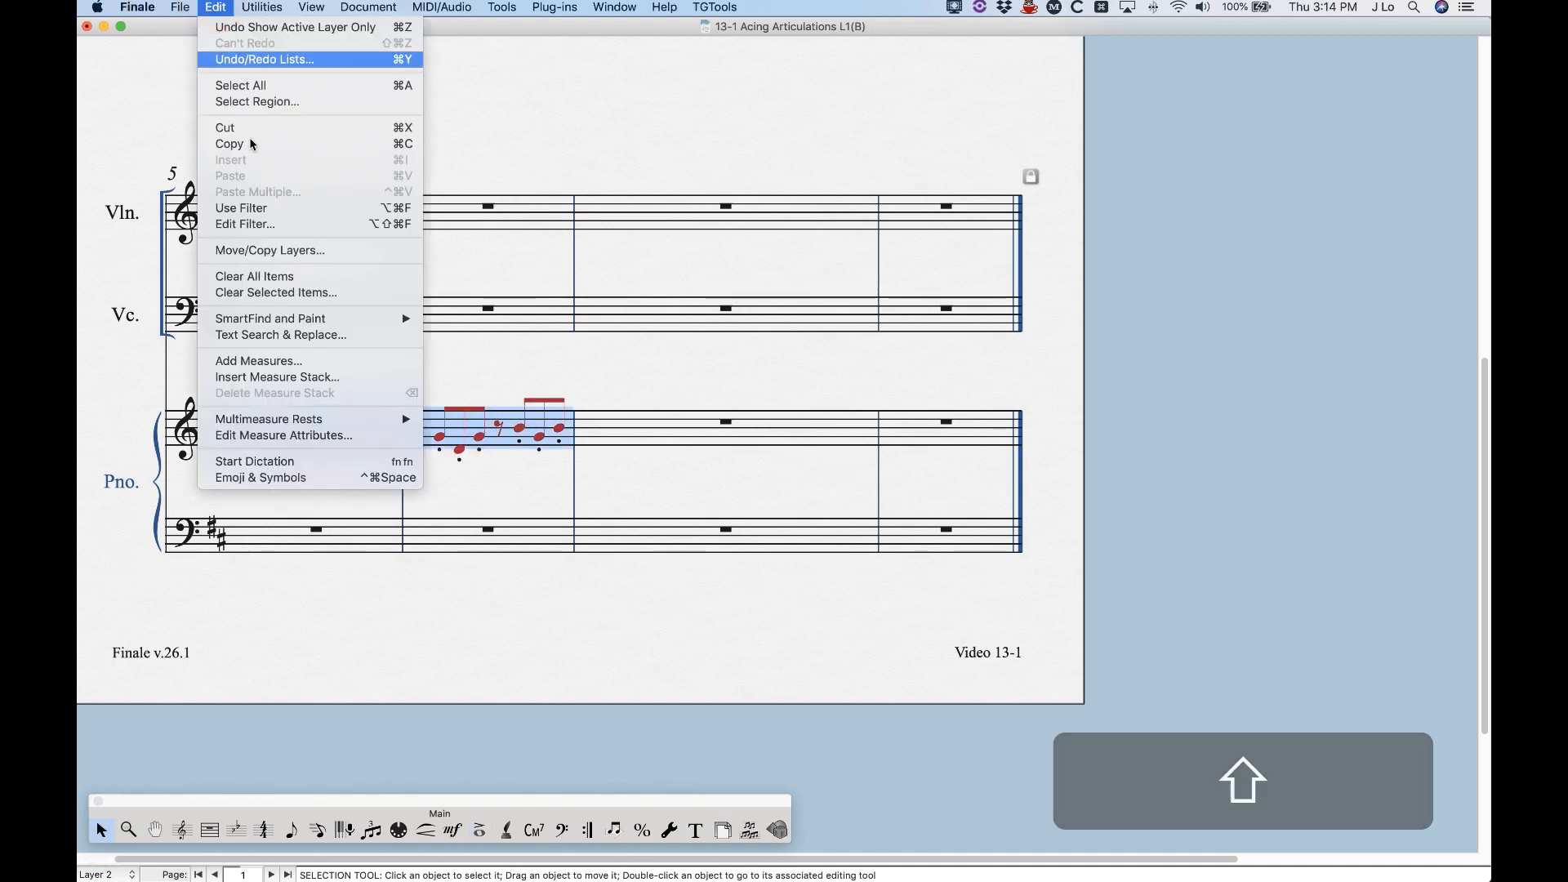
pyautogui.click(273, 293)
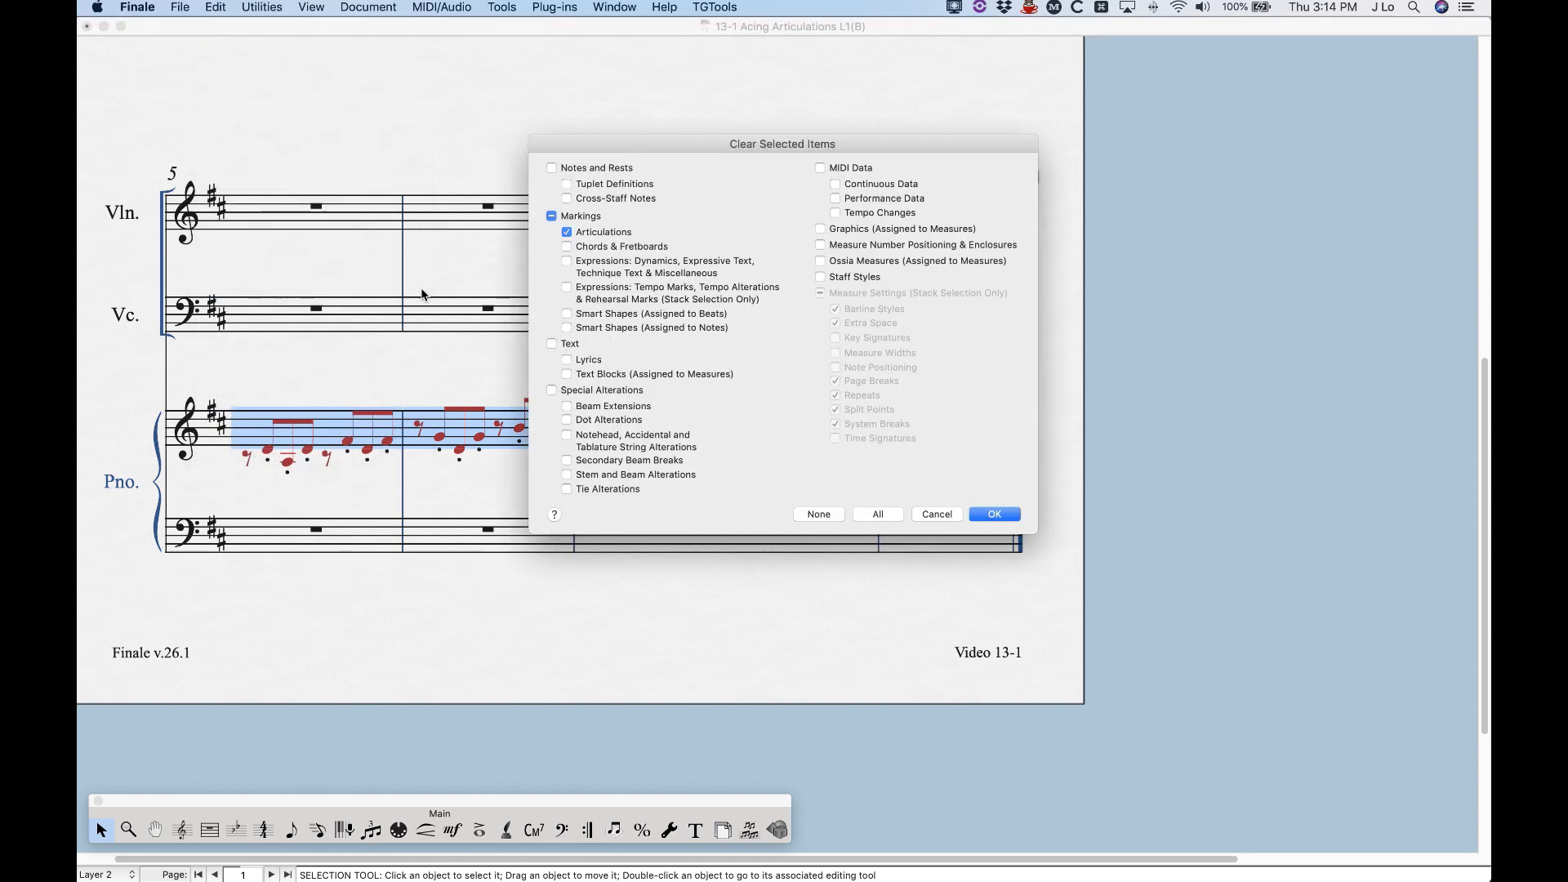
pyautogui.click(1011, 514)
# Step: Show all layers again, and undo the layer display changes and the clearing of the Layer 2 articulations
pyautogui.click(368, 6)
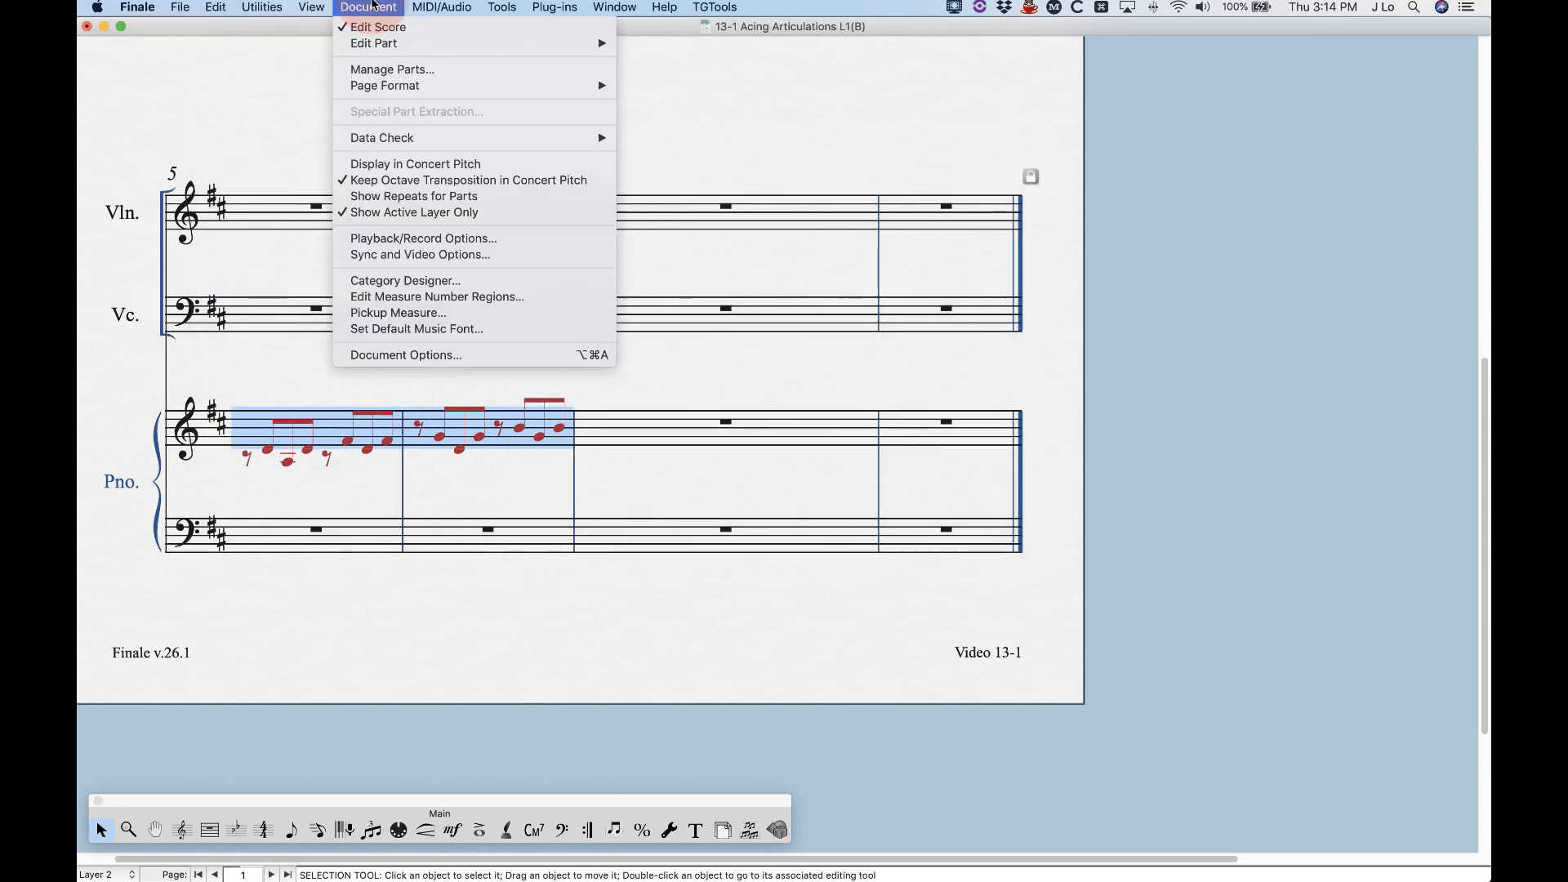
pyautogui.click(400, 215)
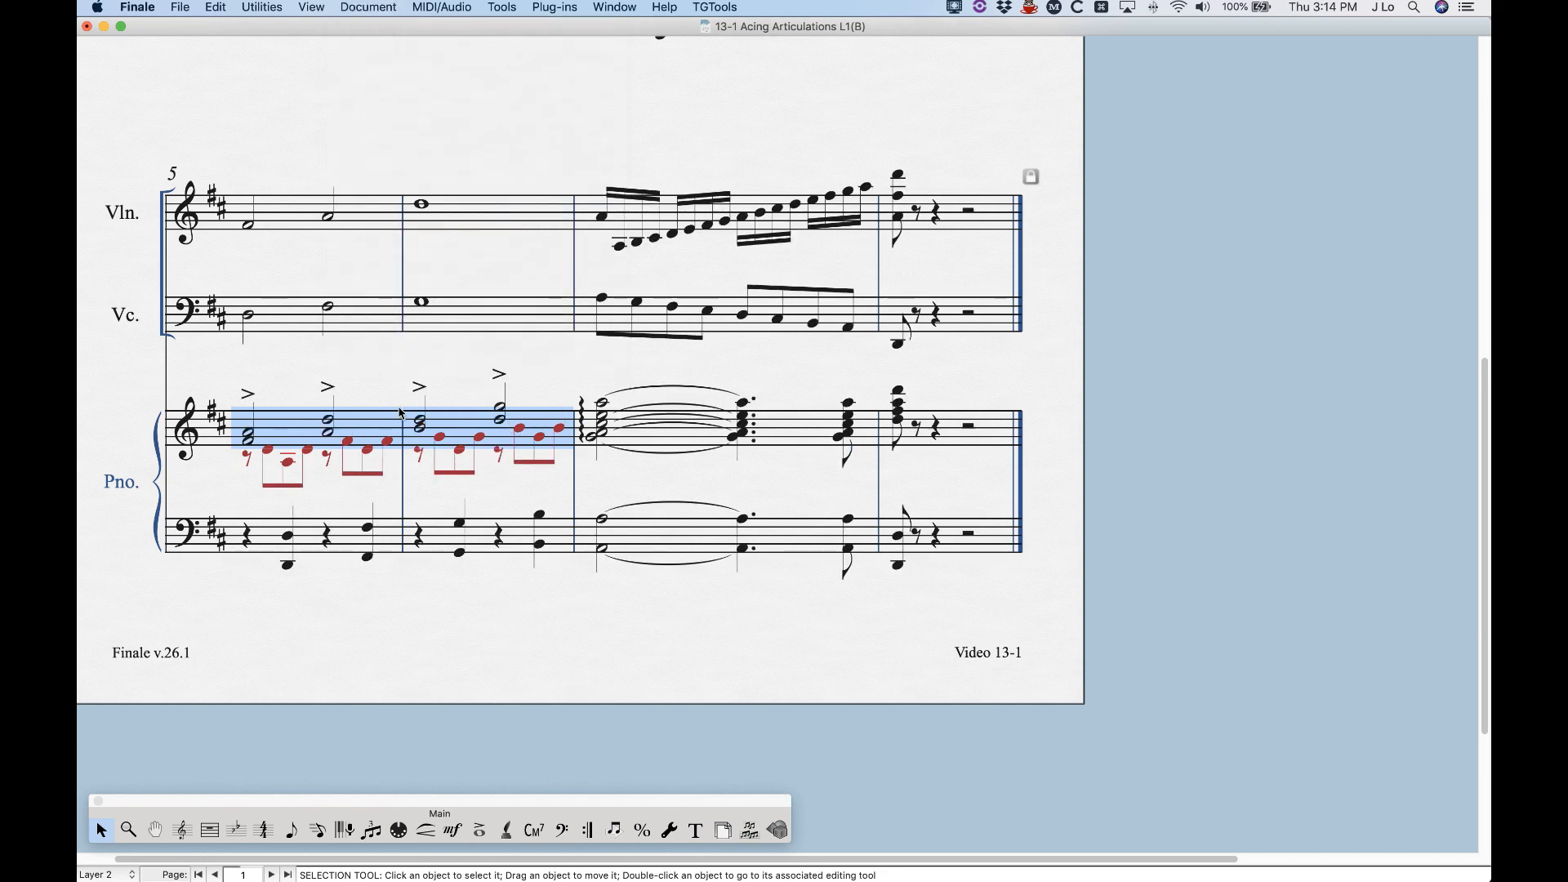
pyautogui.press('super+z')
pyautogui.press('super+z')
pyautogui.press('super+z')
# Step: Clear the articulations of all layers from measures 5 and 6 of the piano's treble staff, deselect the measures, and return to the top of the page
pyautogui.click(361, 7)
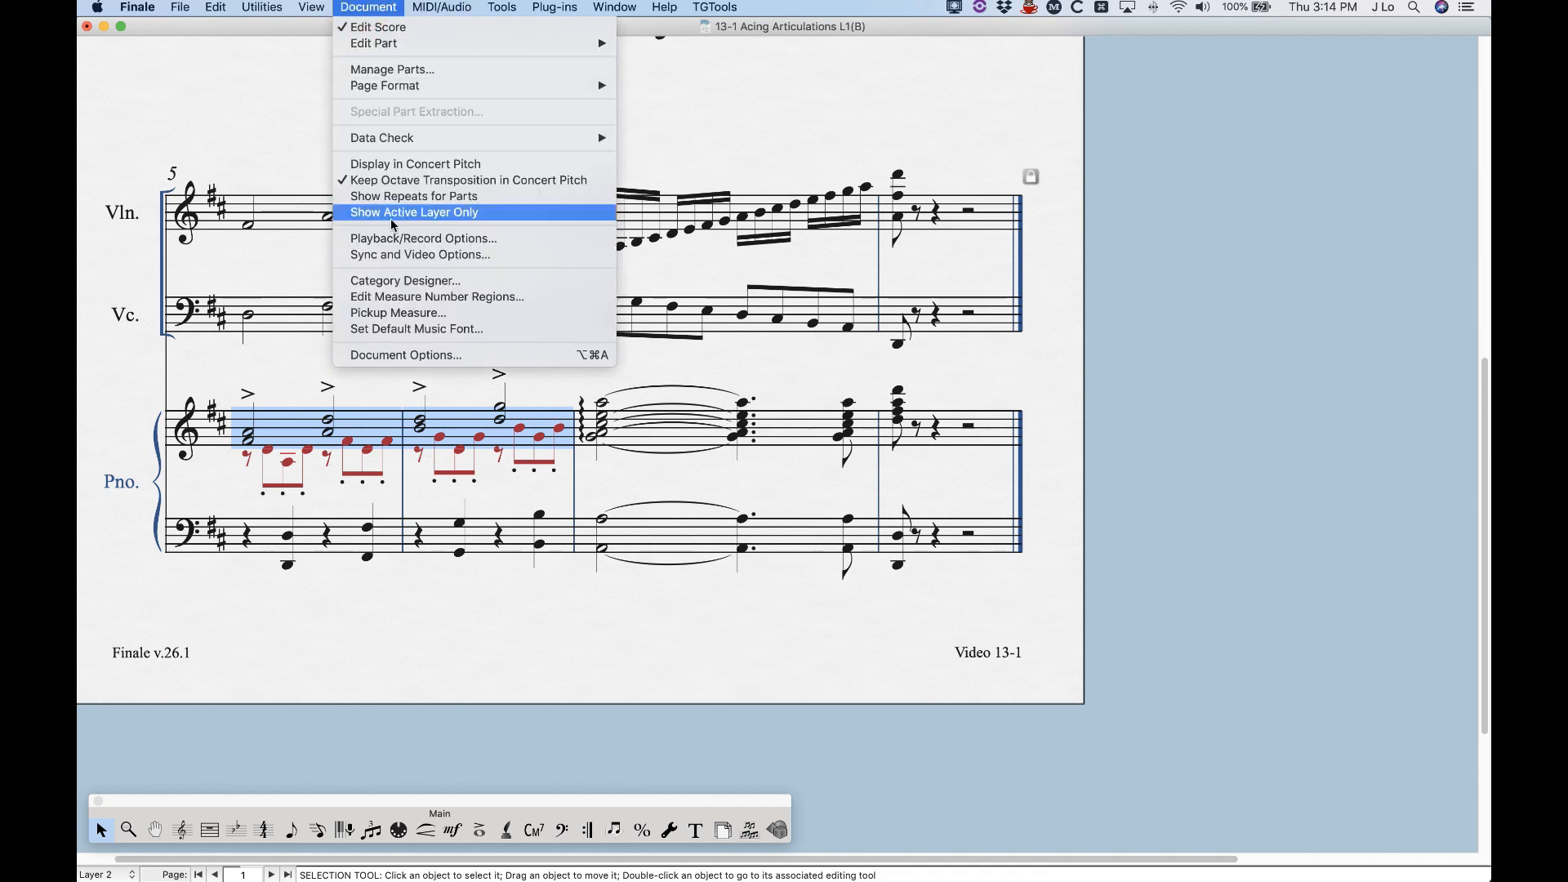
pyautogui.click(376, 5)
pyautogui.click(215, 7)
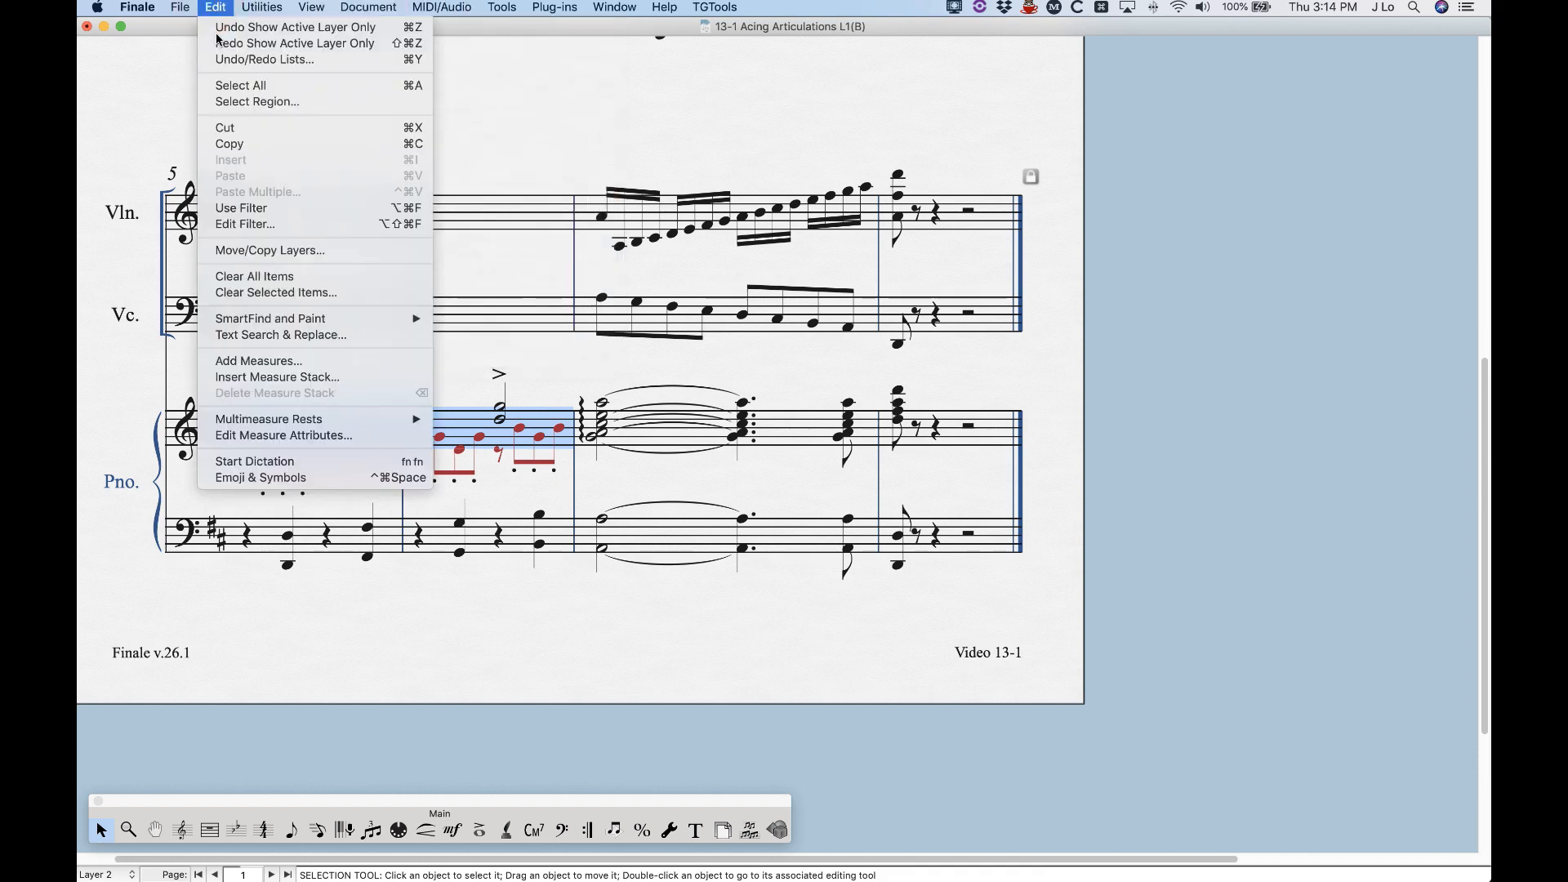
pyautogui.click(253, 292)
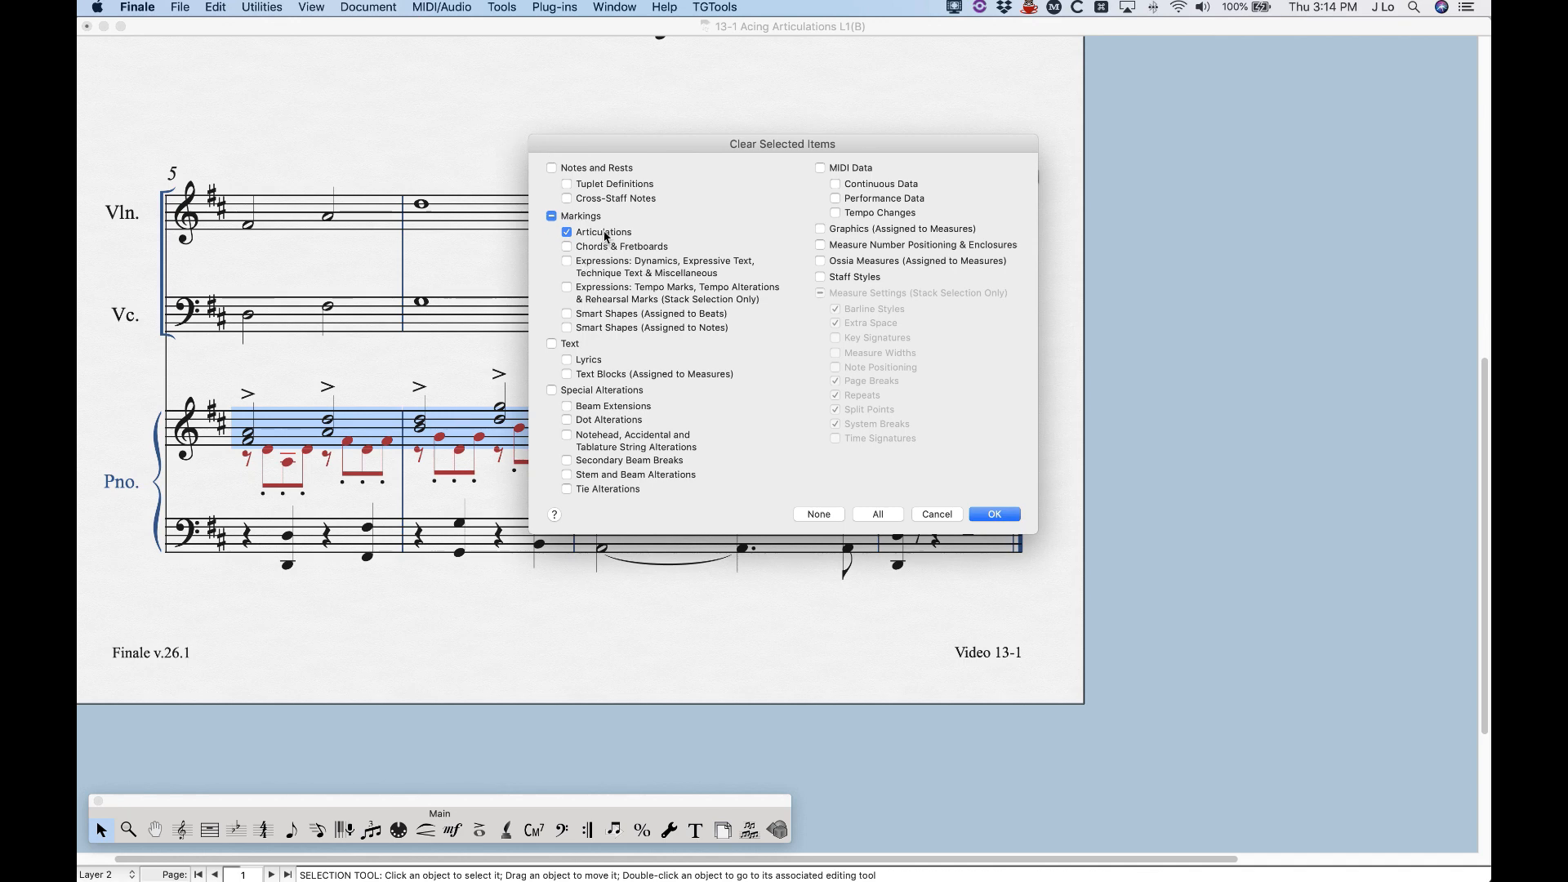
pyautogui.click(994, 514)
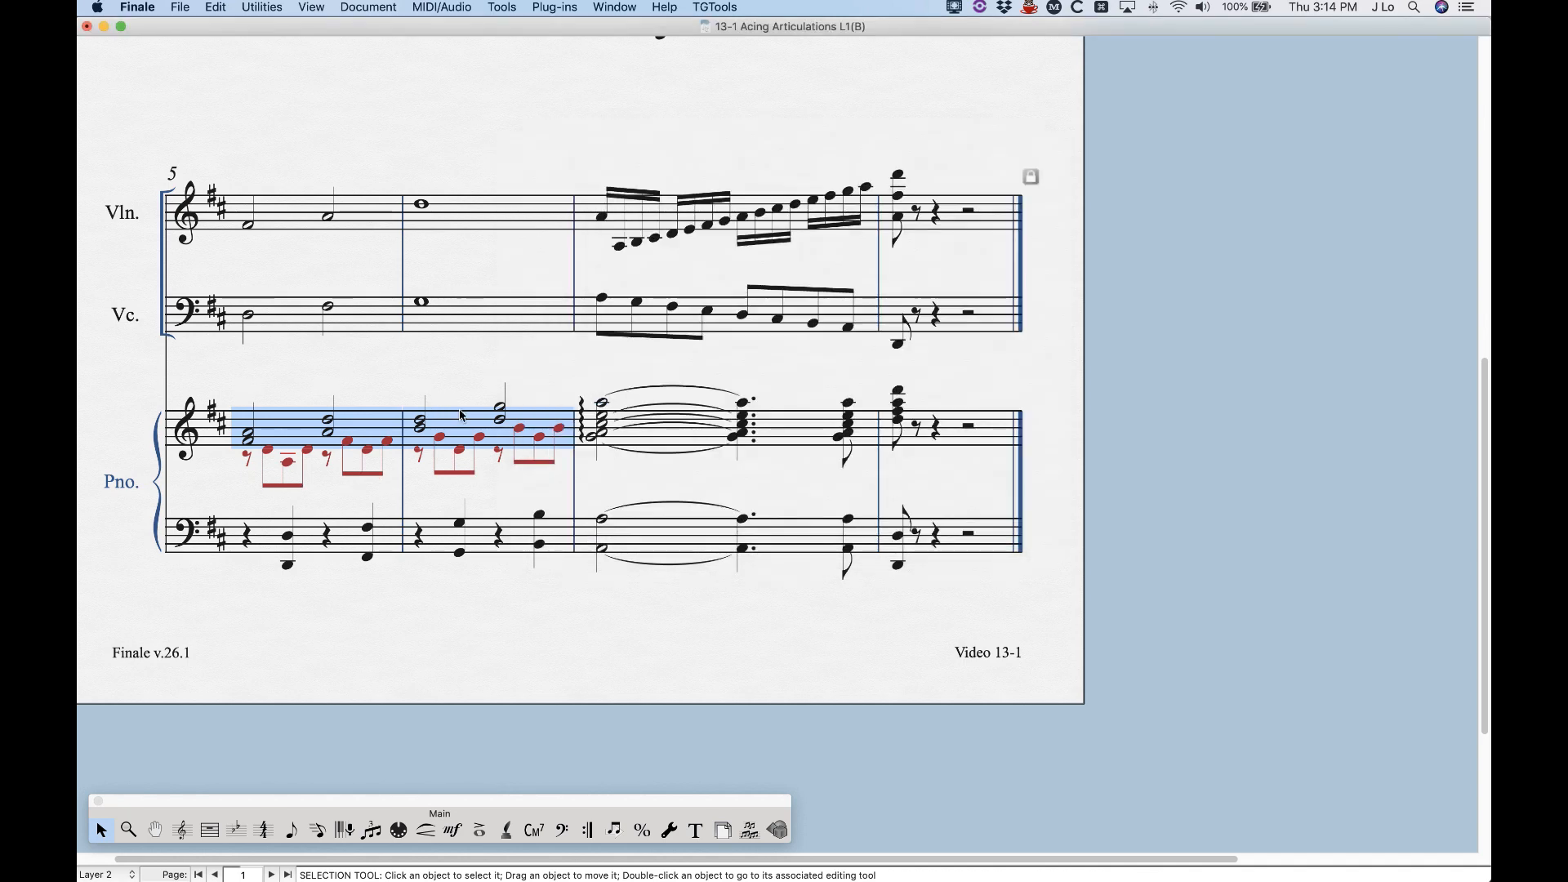
pyautogui.press('super')
pyautogui.click(450, 379)
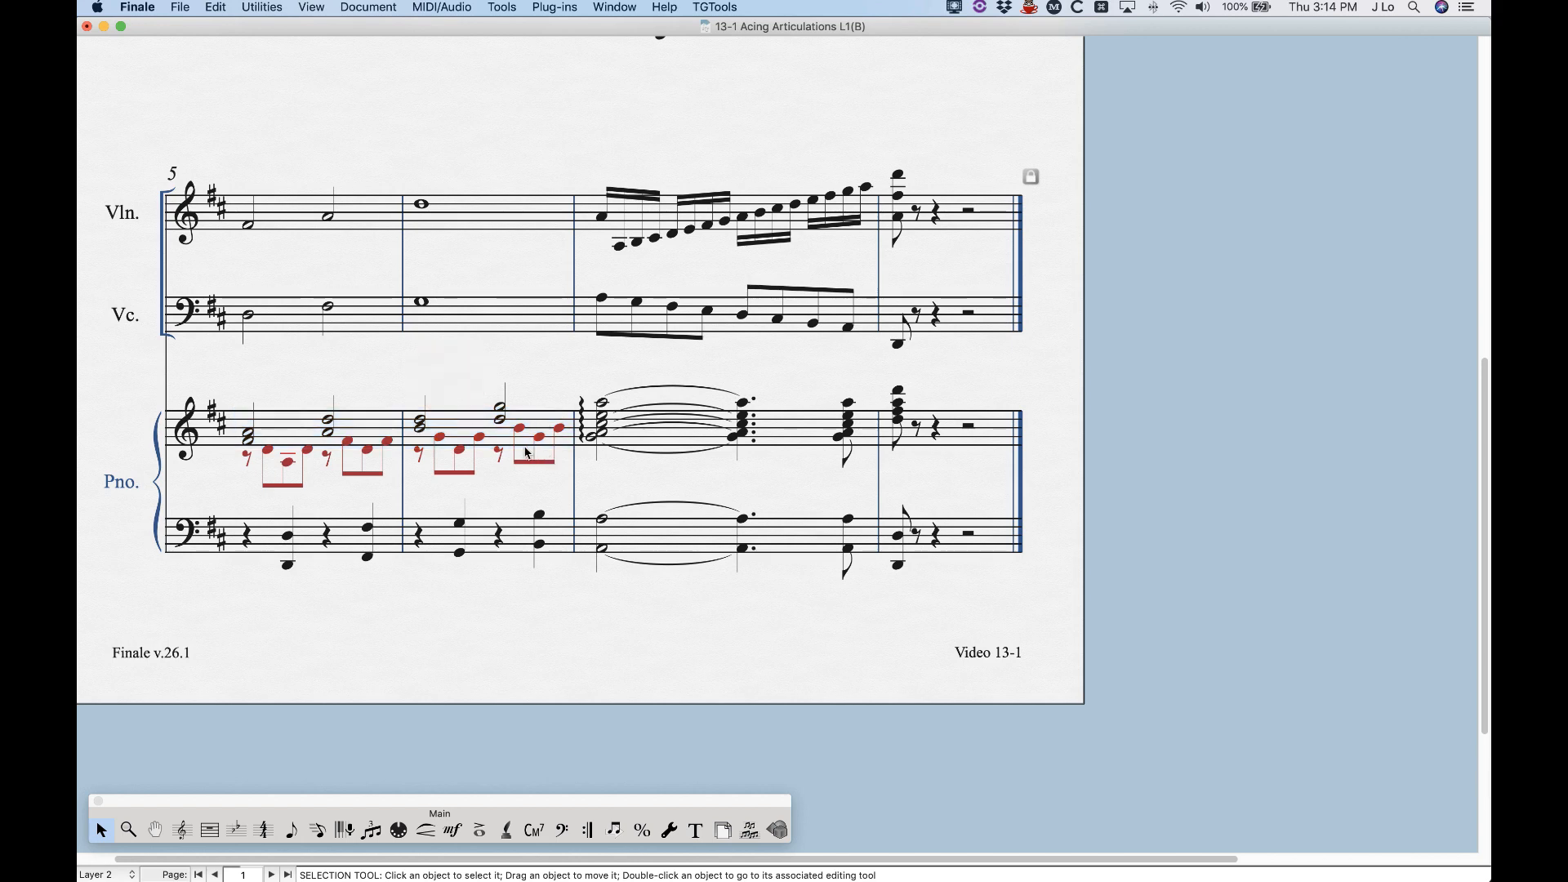
pyautogui.scroll(10, 526, 452)
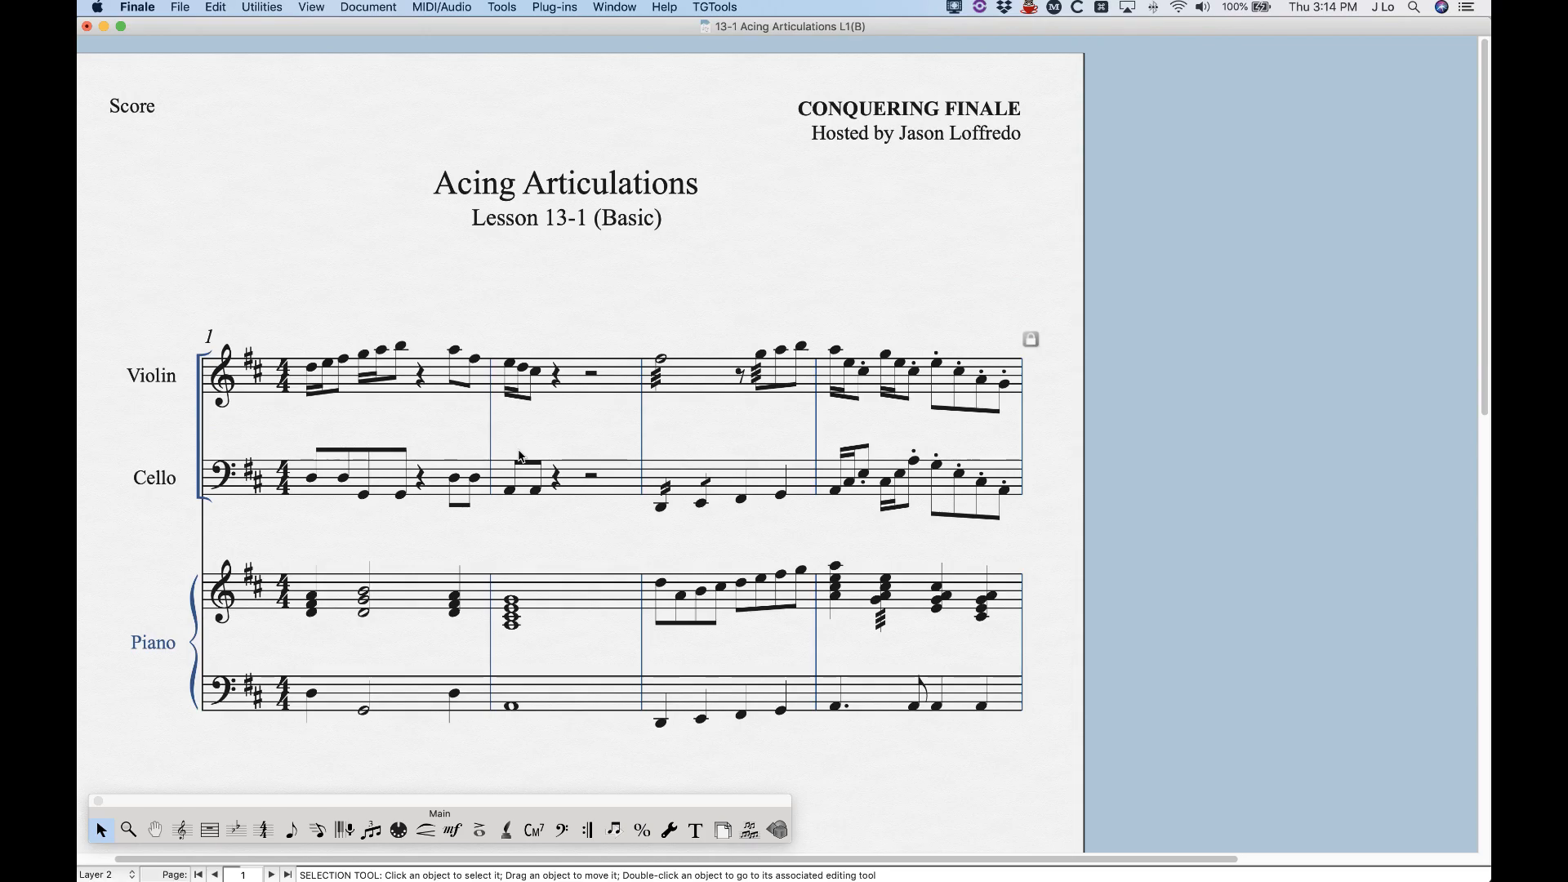